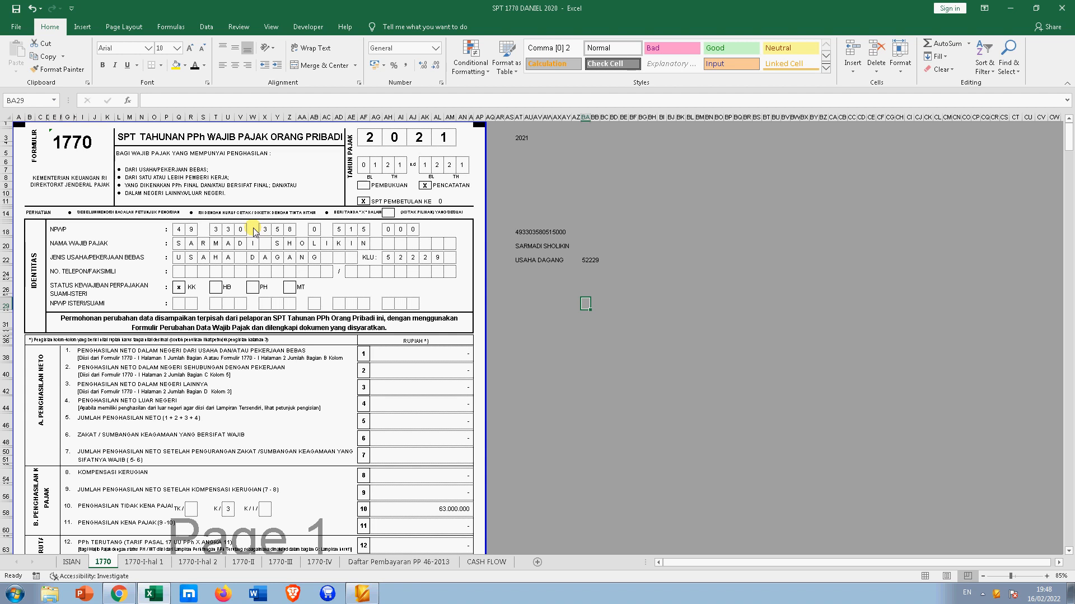
# - Select the box beside the MT status and inspect the 1770 form's AB22 cell
pyautogui.click(350, 287)
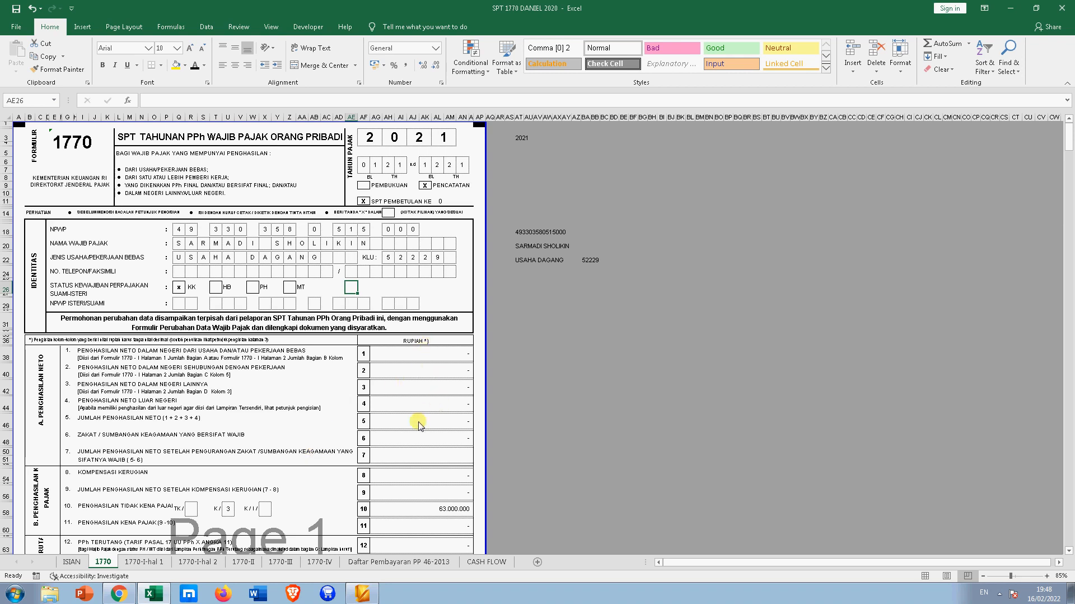
pyautogui.click(401, 562)
pyautogui.scroll(6, 413, 366)
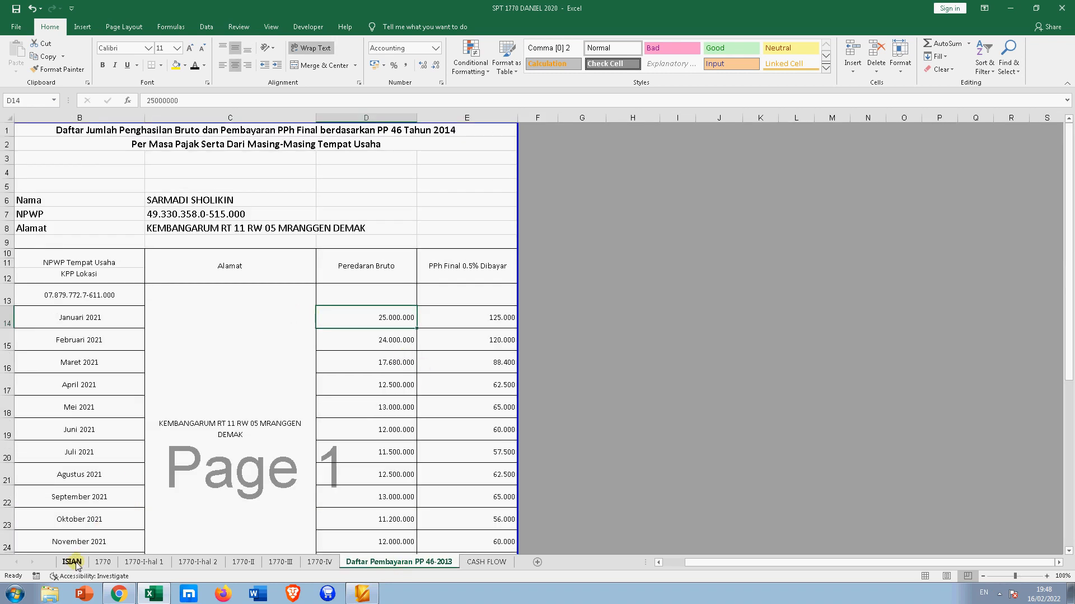
pyautogui.click(103, 562)
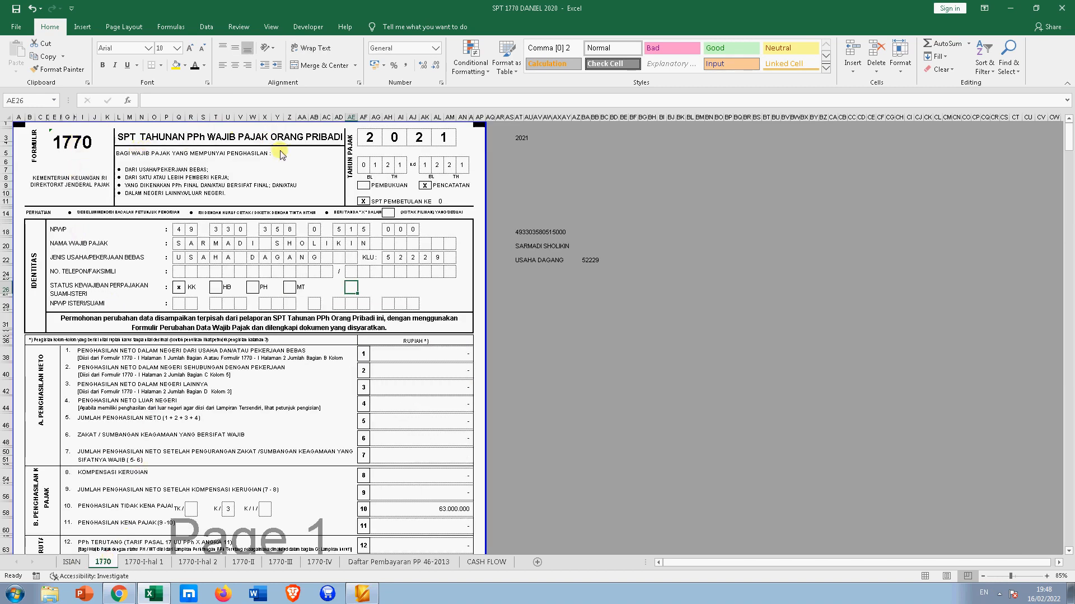
pyautogui.rightClick(314, 257)
pyautogui.press('Escape')
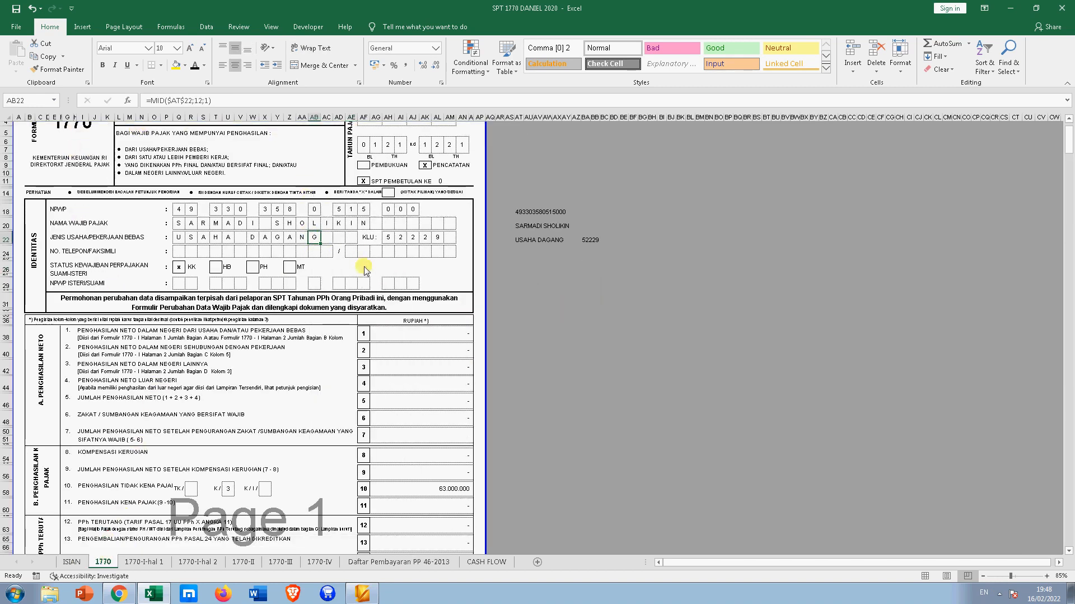
pyautogui.scroll(-5, 274, 286)
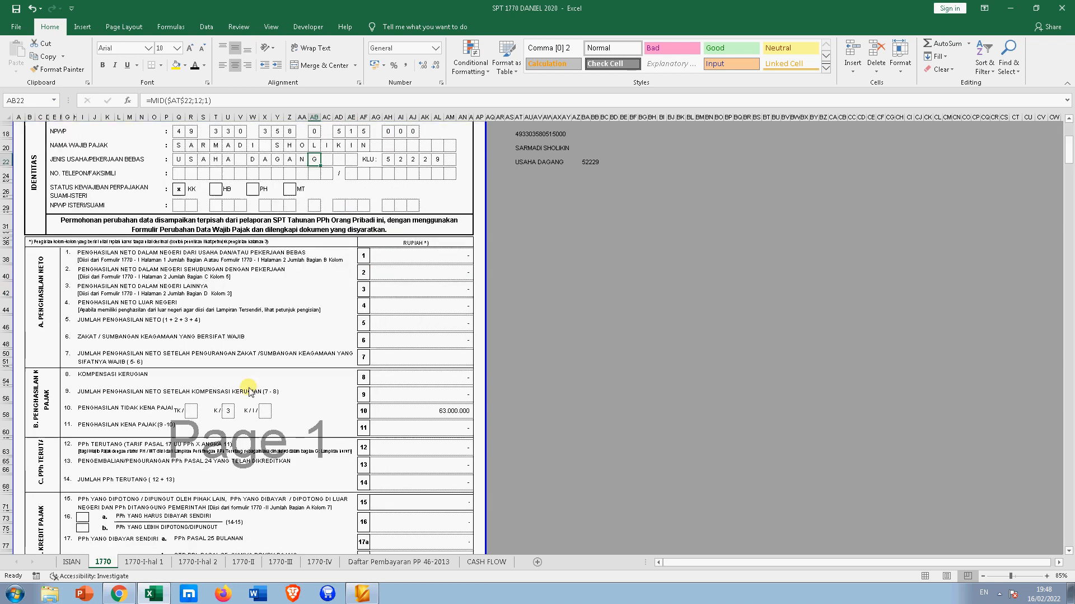
# - Review the 1770-I-hal 1 and 1770-I-hal 2 sheets
pyautogui.click(145, 561)
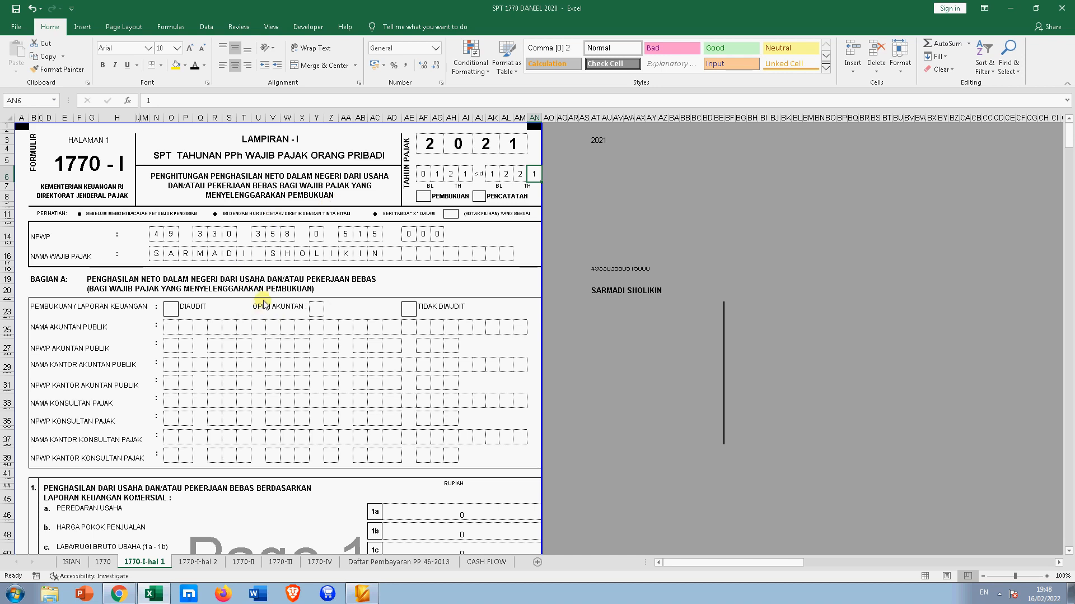
pyautogui.click(190, 562)
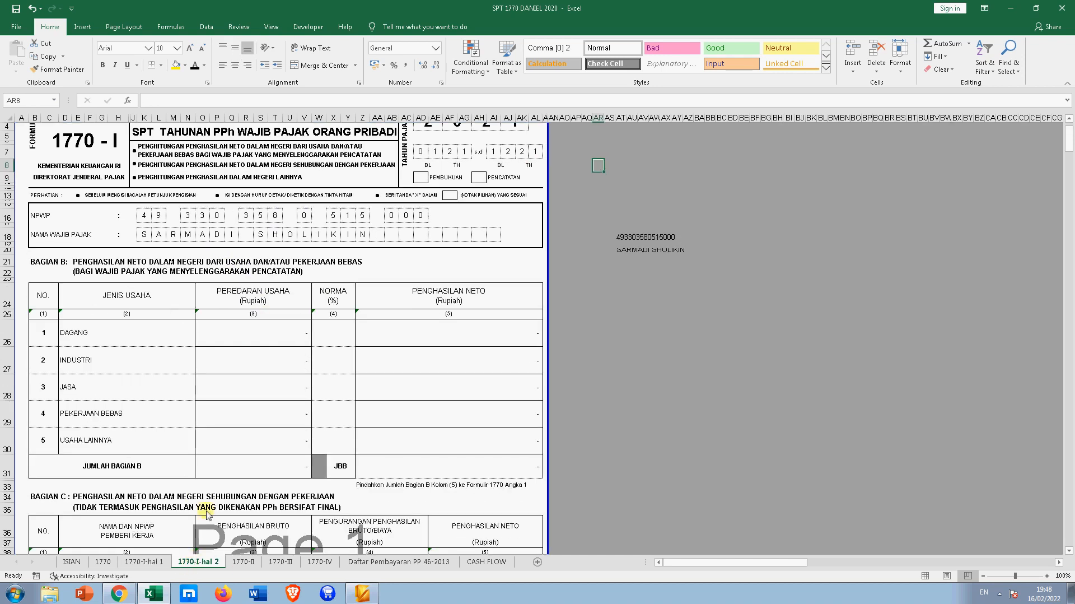
pyautogui.scroll(1, 284, 269)
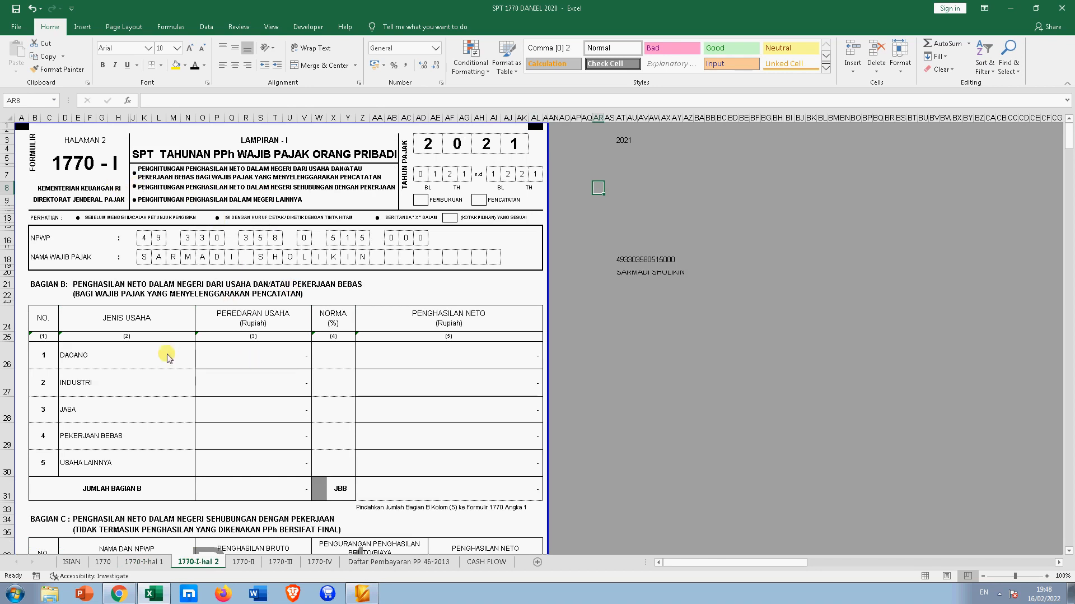
pyautogui.scroll(-1, 139, 376)
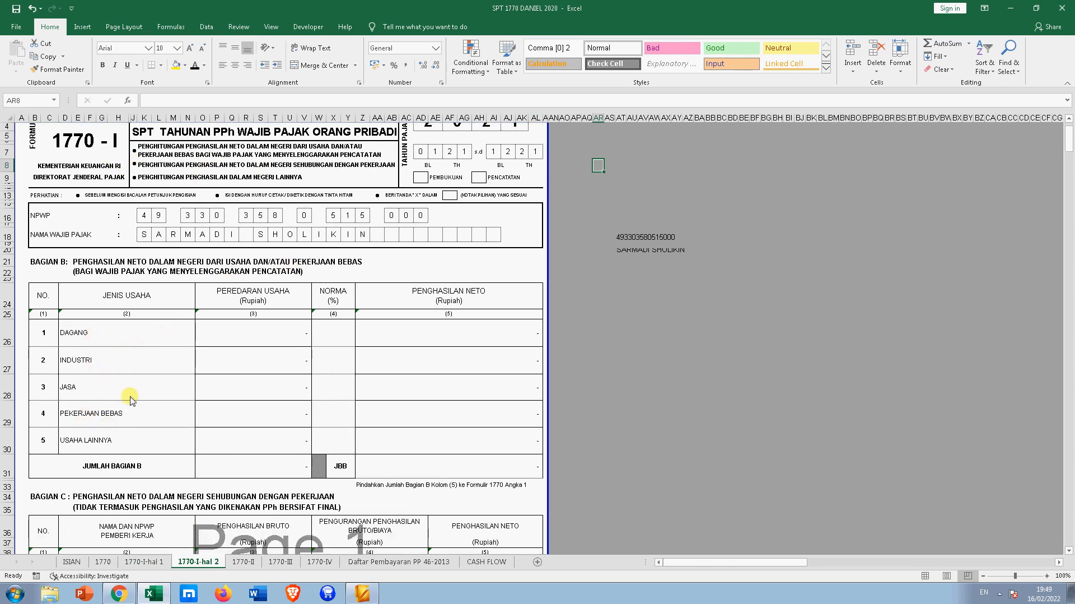
pyautogui.click(147, 561)
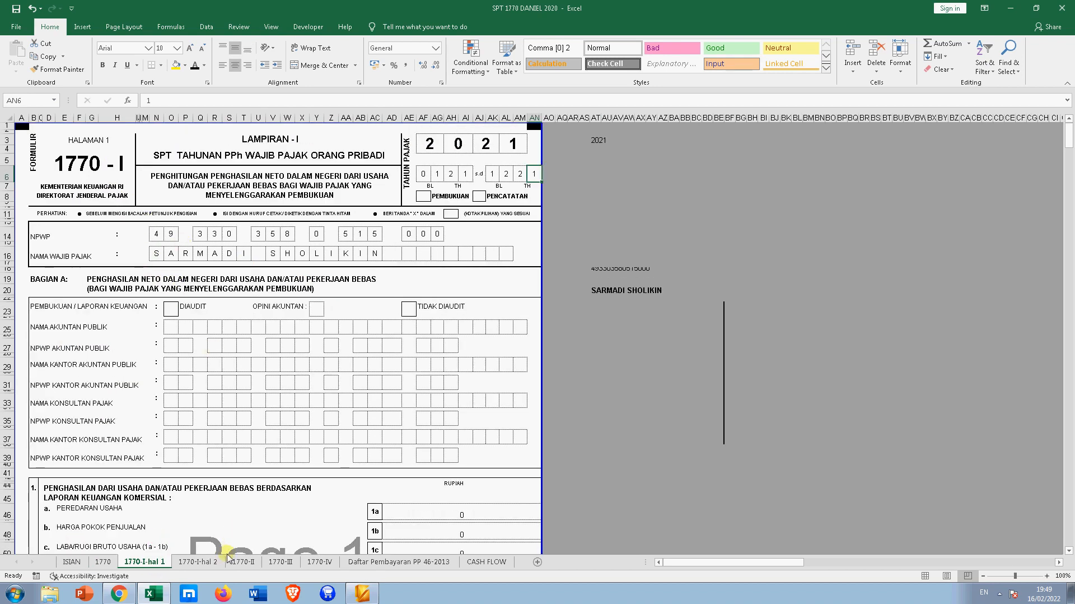
pyautogui.click(207, 561)
pyautogui.scroll(1, 261, 383)
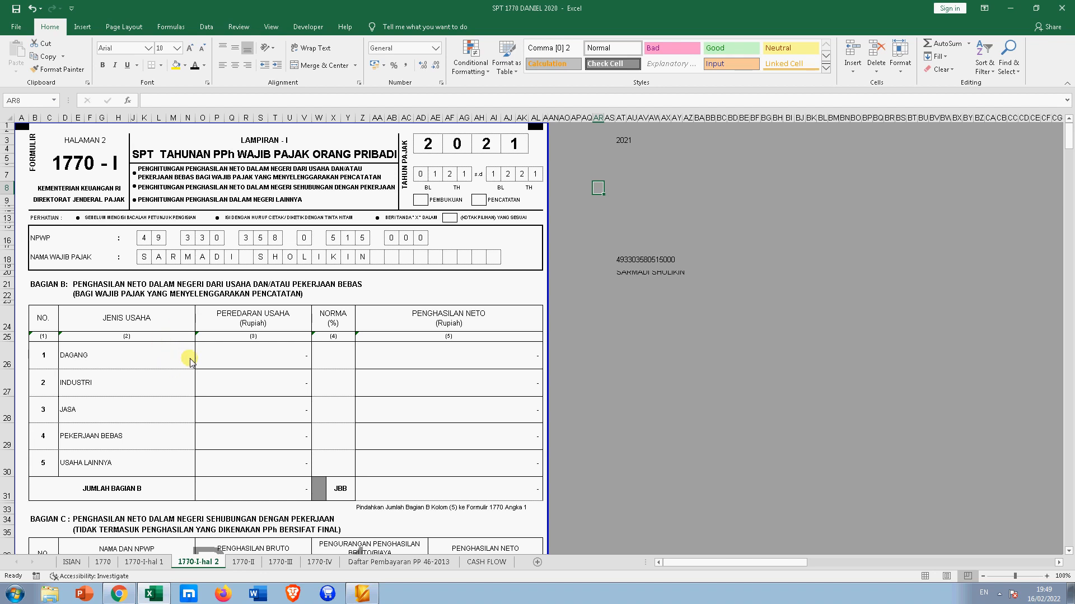
# - Bring up the 1770-II withholding-tax sheet and scroll through it
pyautogui.click(239, 563)
pyautogui.scroll(-2, 263, 420)
pyautogui.scroll(2, 270, 381)
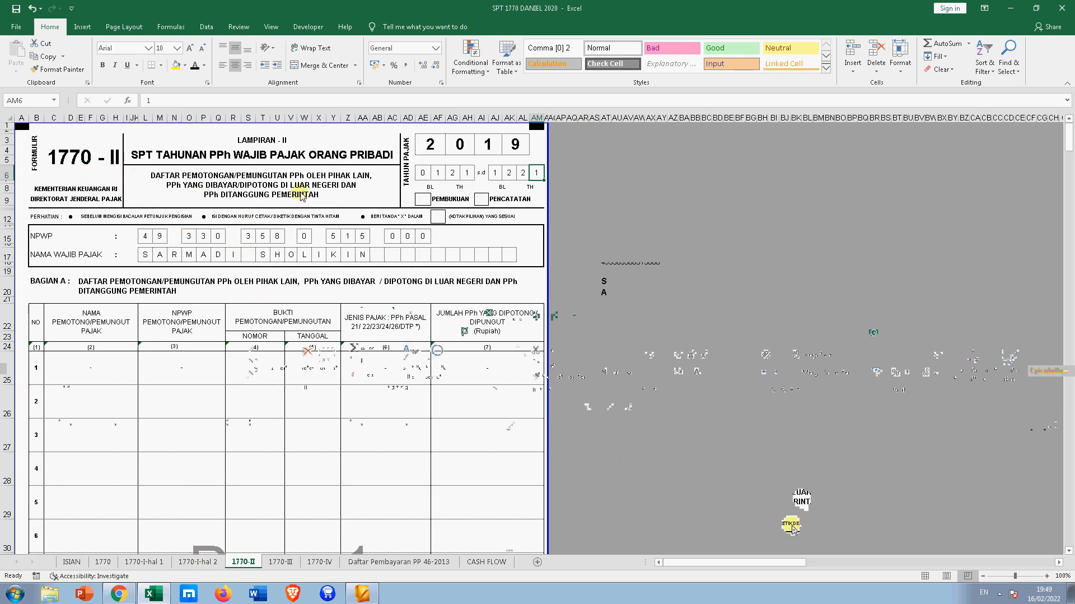
# - Scroll through the 1770-III attachment sheet
pyautogui.click(280, 562)
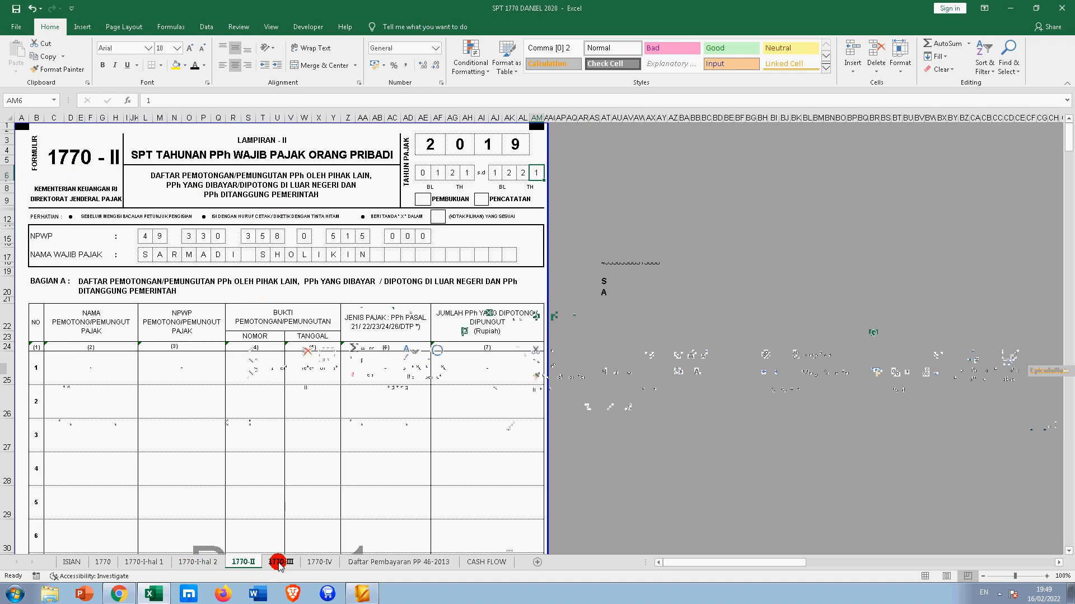
pyautogui.scroll(6, 276, 421)
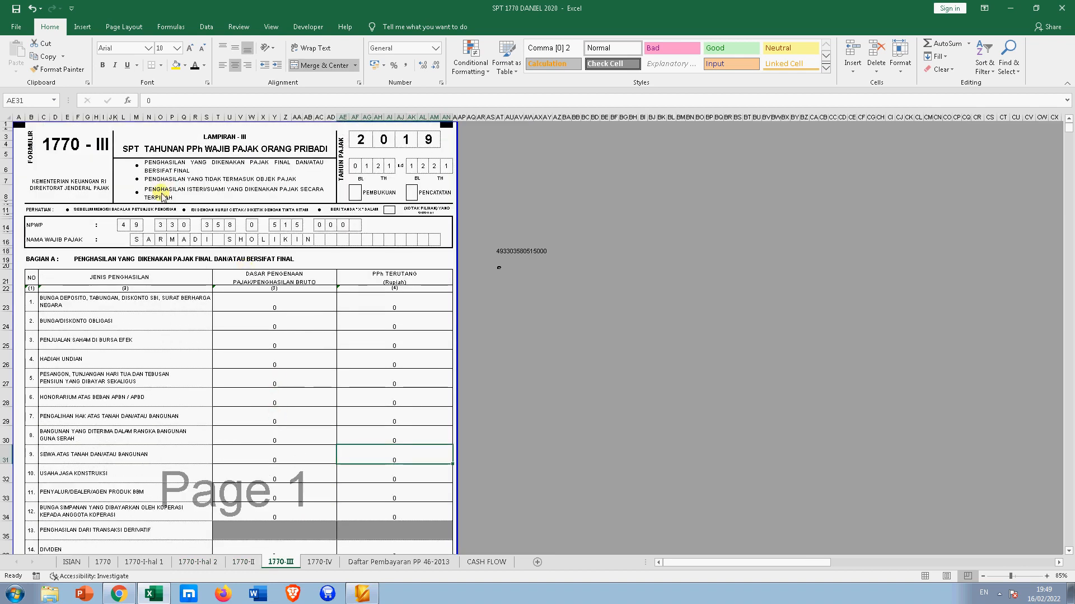
pyautogui.scroll(-4, 286, 263)
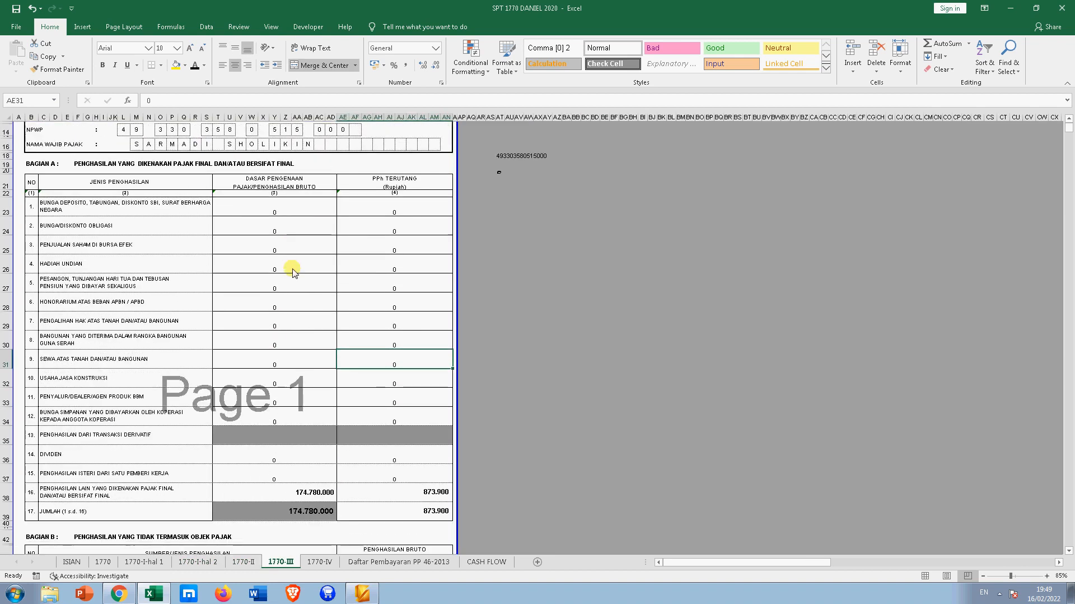
pyautogui.scroll(-6, 295, 275)
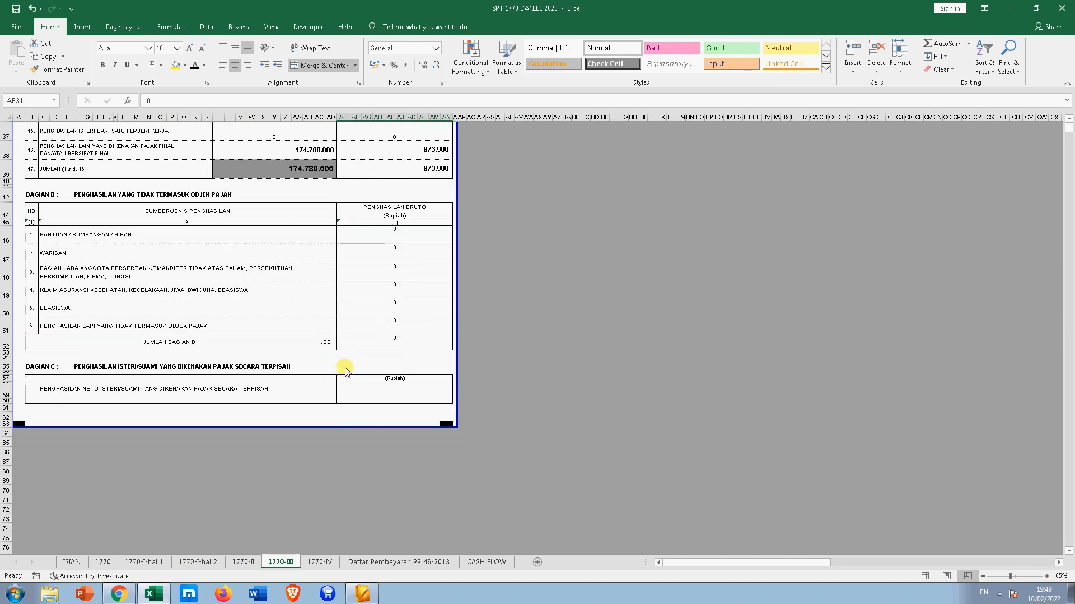
pyautogui.scroll(6, 336, 412)
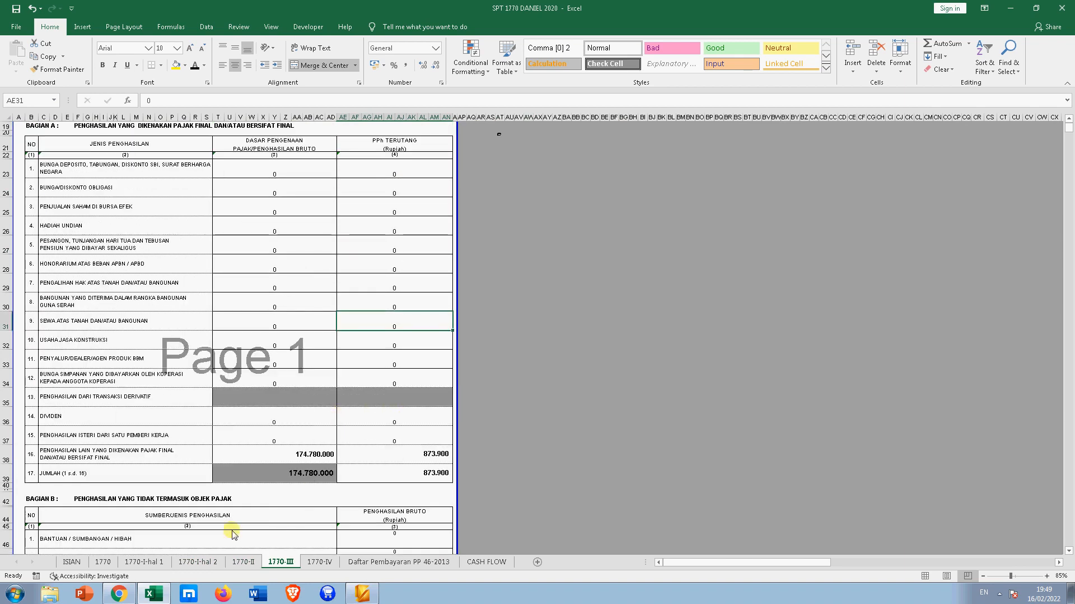
# - Recheck the 1770-I pages and 1770-III, ending on the Daftar Pembayaran PP 46-2013 sheet
pyautogui.click(125, 563)
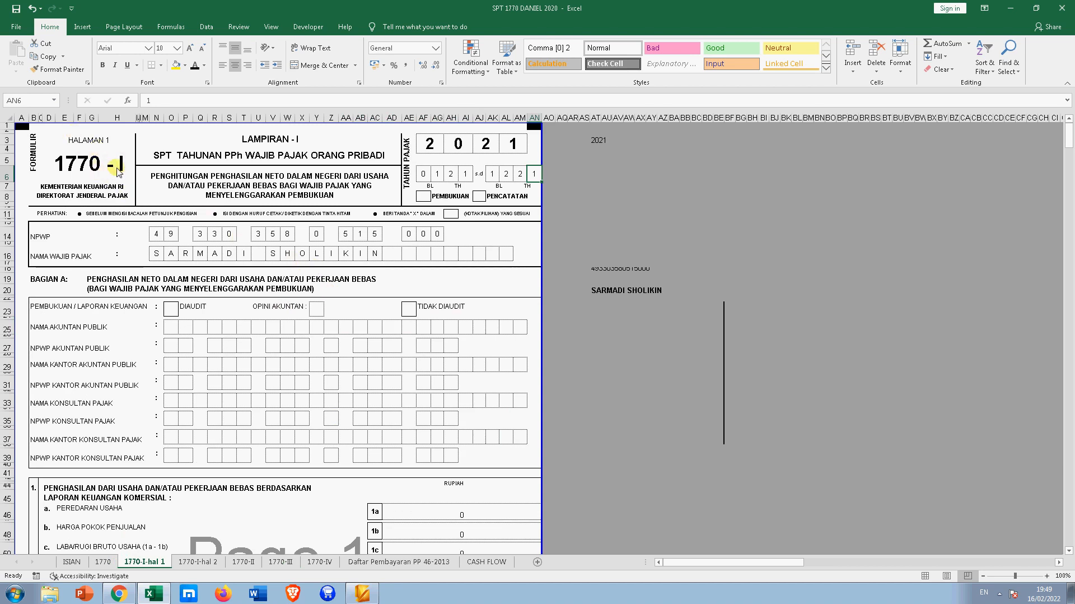
pyautogui.click(116, 168)
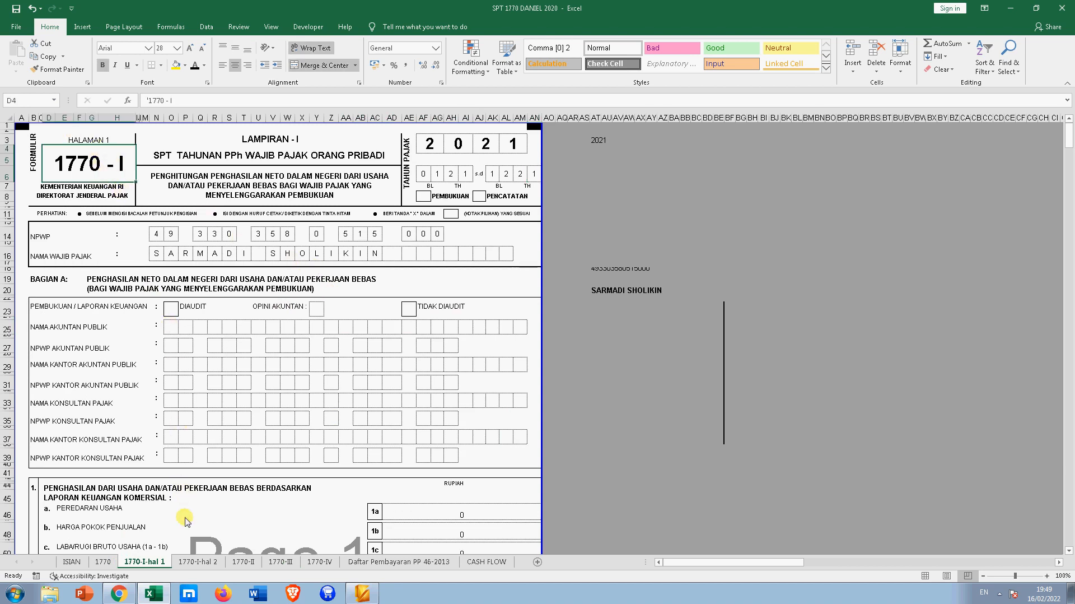
pyautogui.click(193, 560)
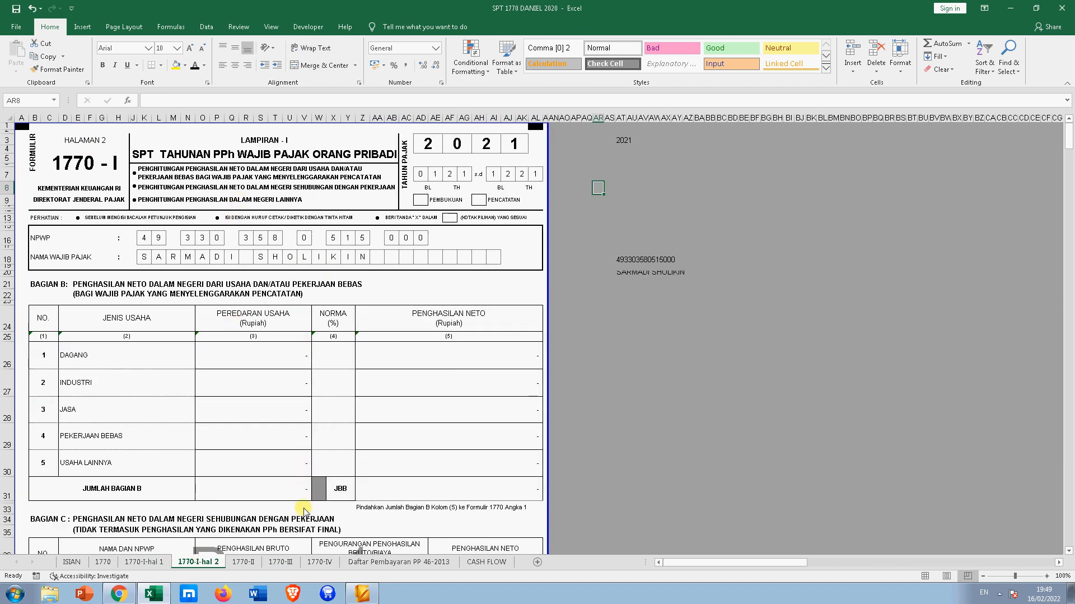
pyautogui.click(278, 562)
pyautogui.scroll(5, 325, 496)
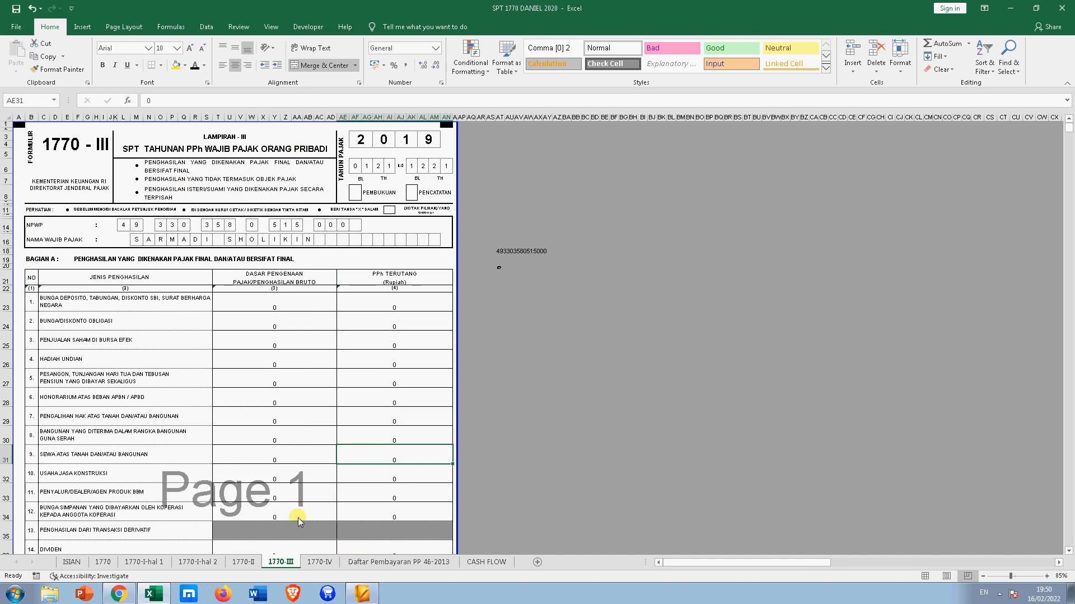
pyautogui.click(371, 562)
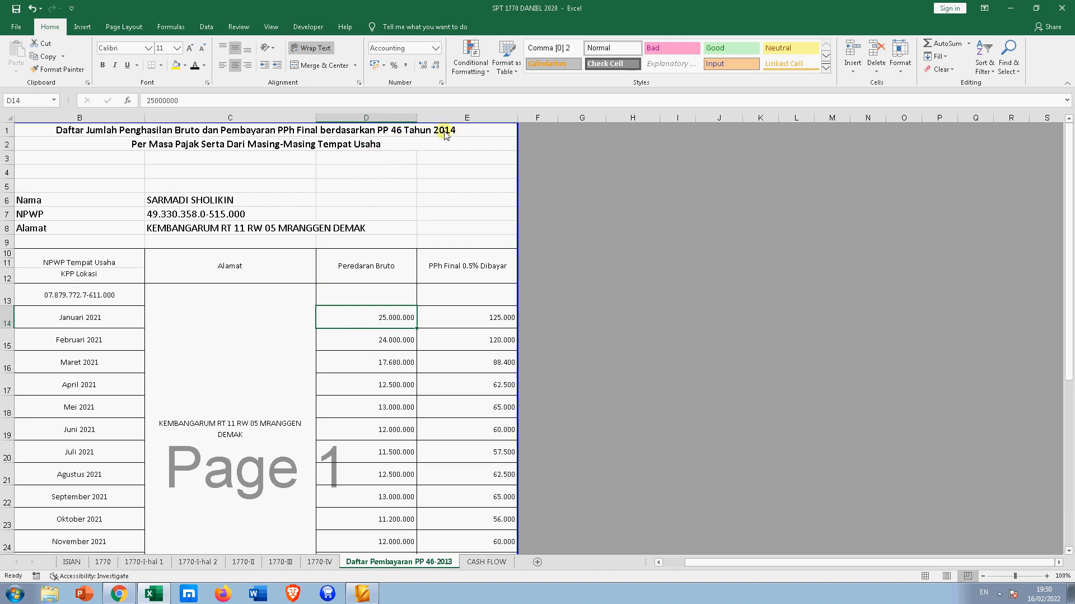
# - Check turnover cell D13, C13's link to C8, the name in C6 and tax ID in C7, then go to ISIAN
pyautogui.click(323, 290)
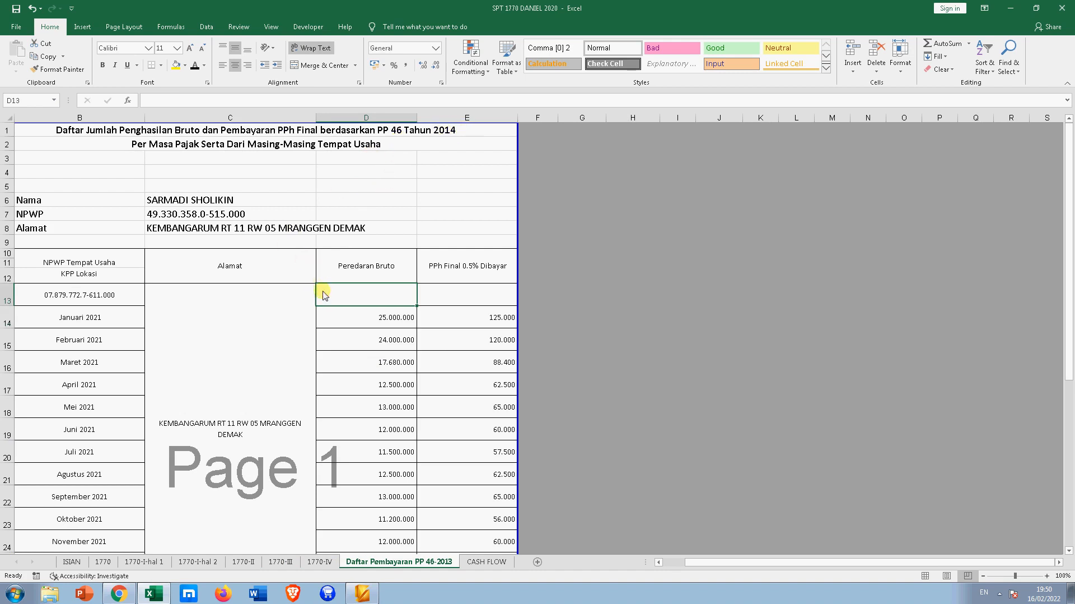
pyautogui.rightClick(275, 414)
pyautogui.click(549, 224)
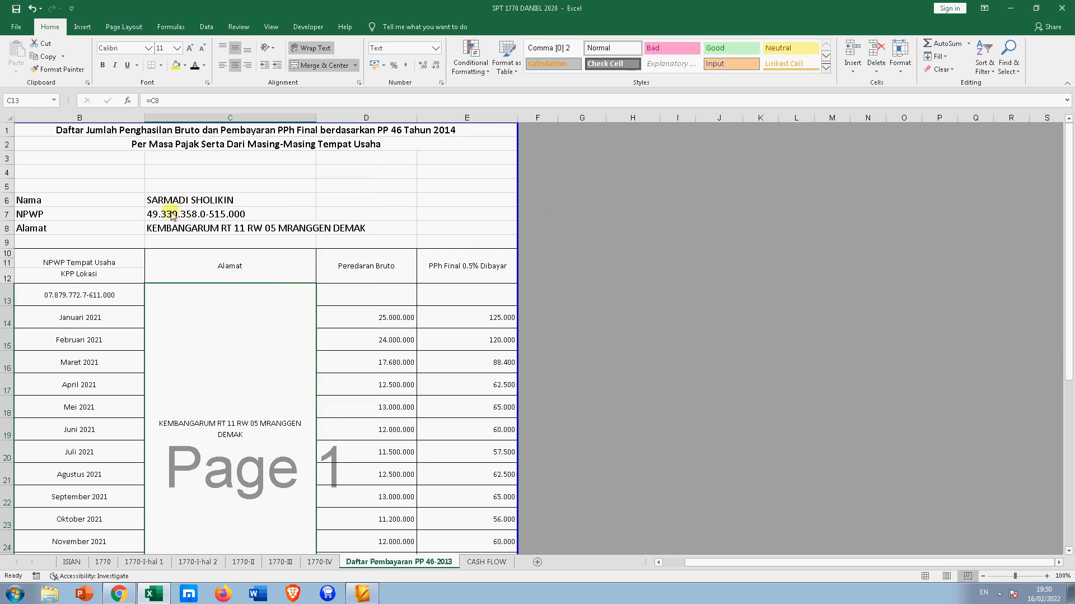
pyautogui.click(313, 158)
pyautogui.click(188, 206)
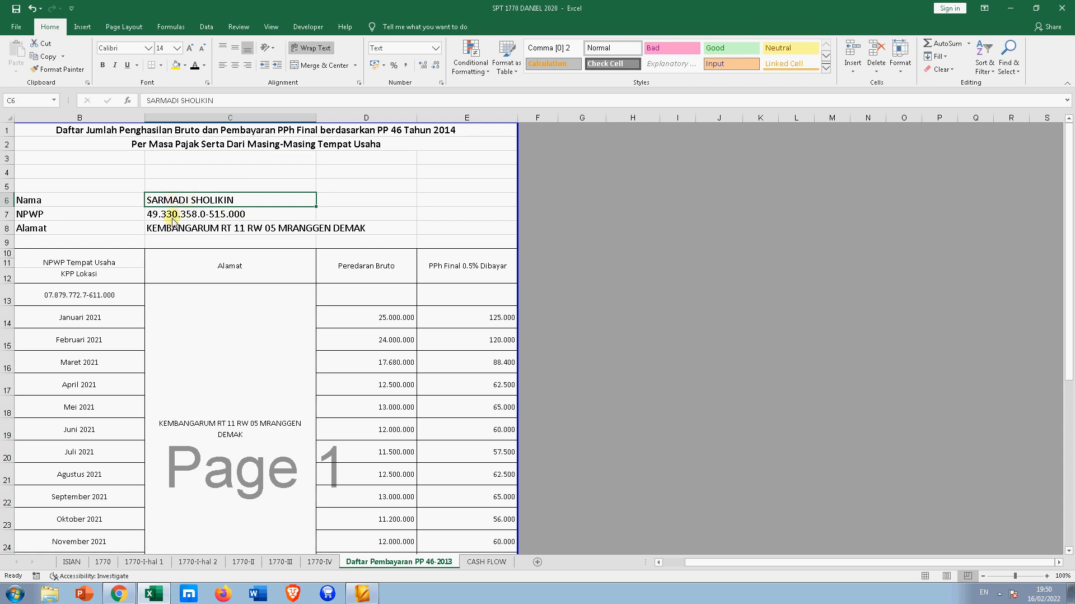
pyautogui.click(173, 218)
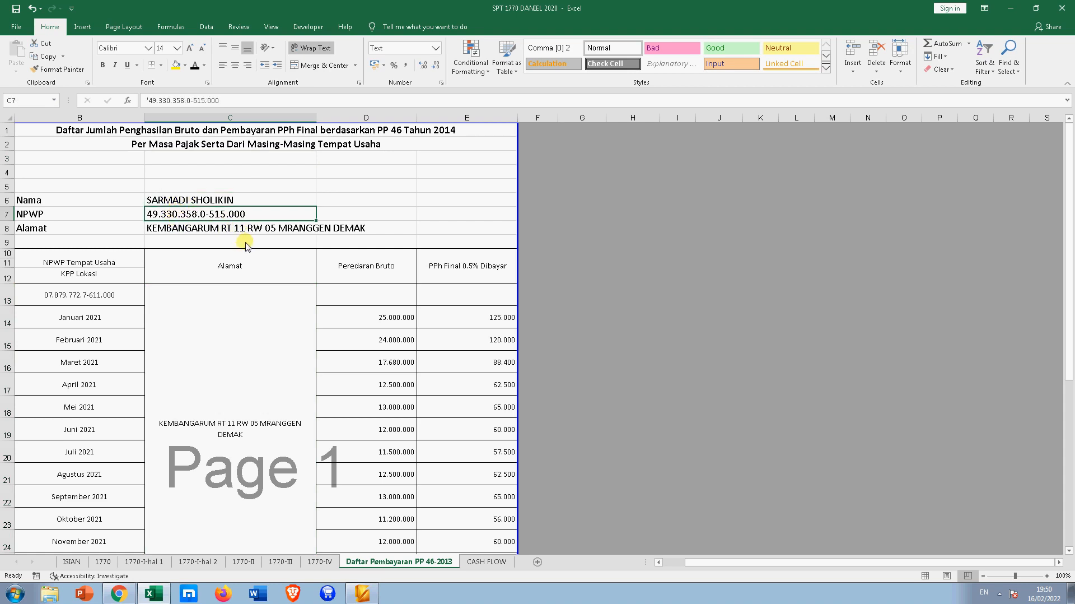
pyautogui.click(70, 562)
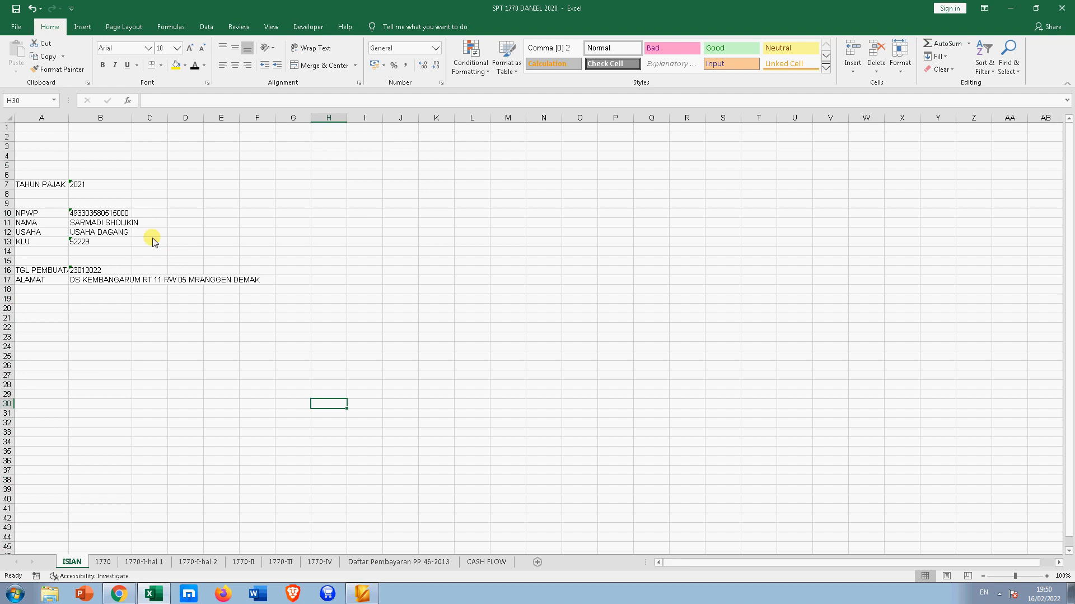
# - Widen column A, try tax year 2022 in B7, check the 1770 form, then revert to 2021
pyautogui.click(91, 213)
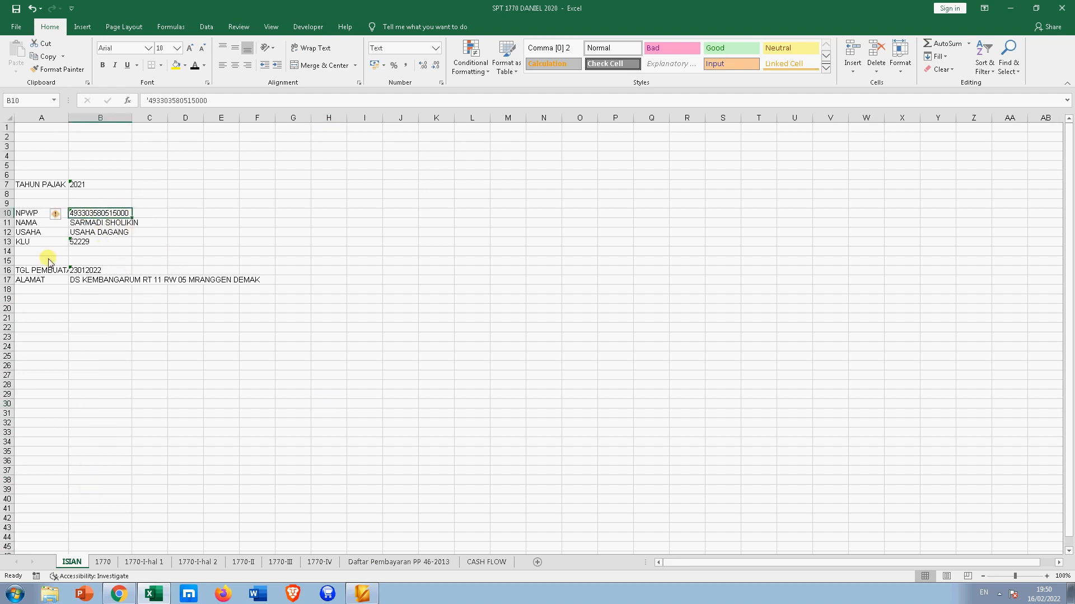
pyautogui.moveTo(70, 119); pyautogui.dragTo(78, 119)
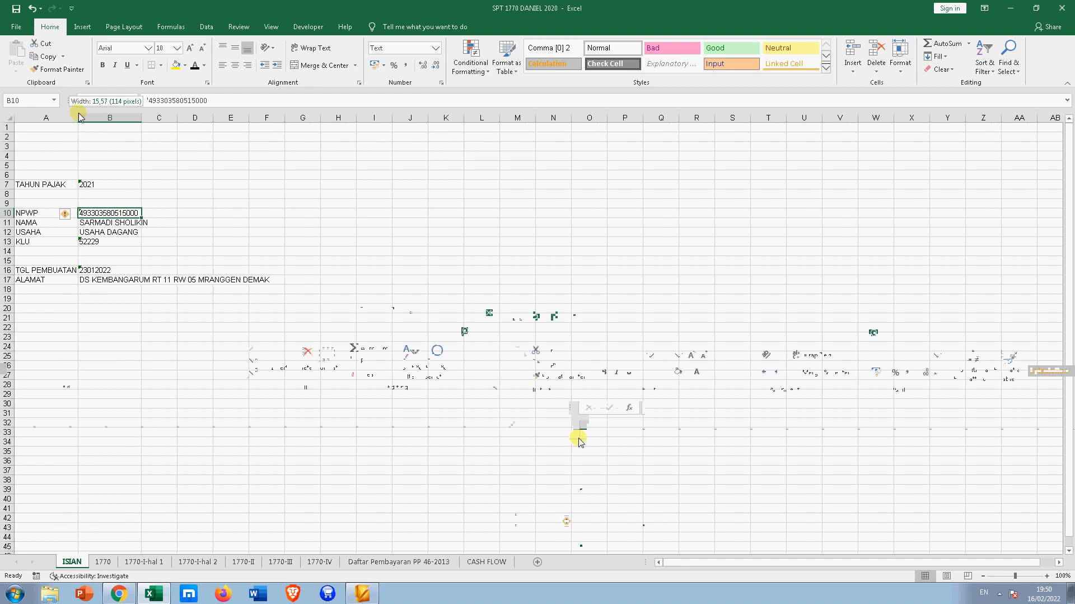
pyautogui.click(98, 186)
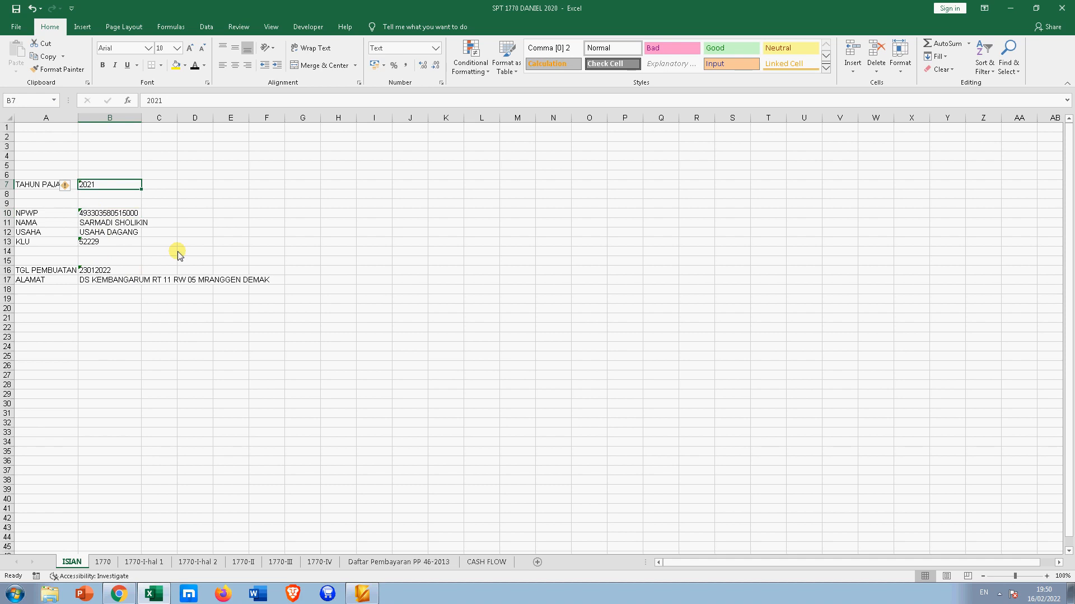
pyautogui.write("'")
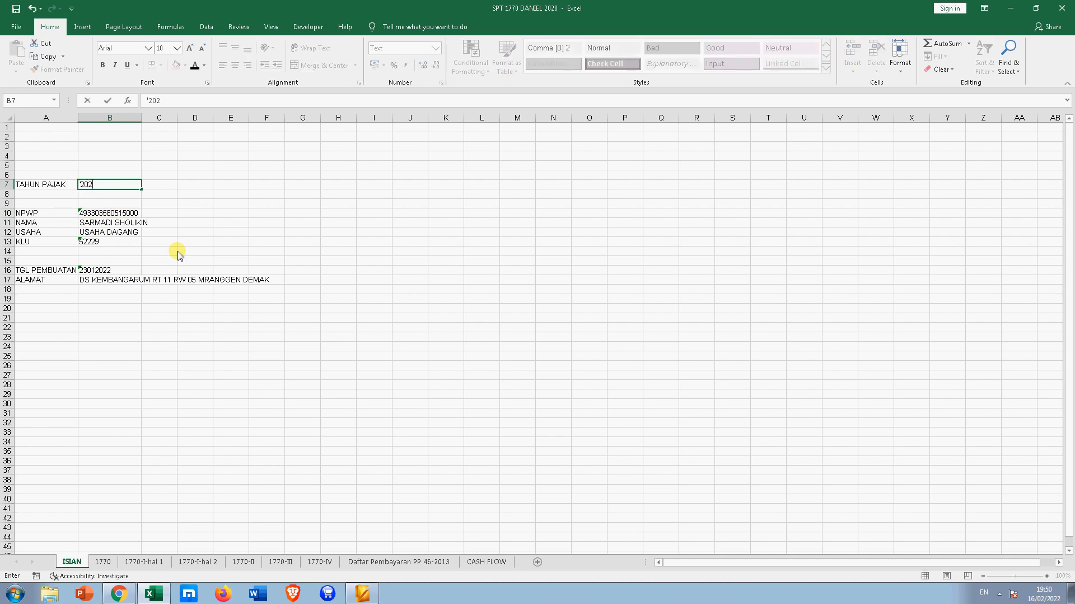
pyautogui.write('2022')
pyautogui.press('Return')
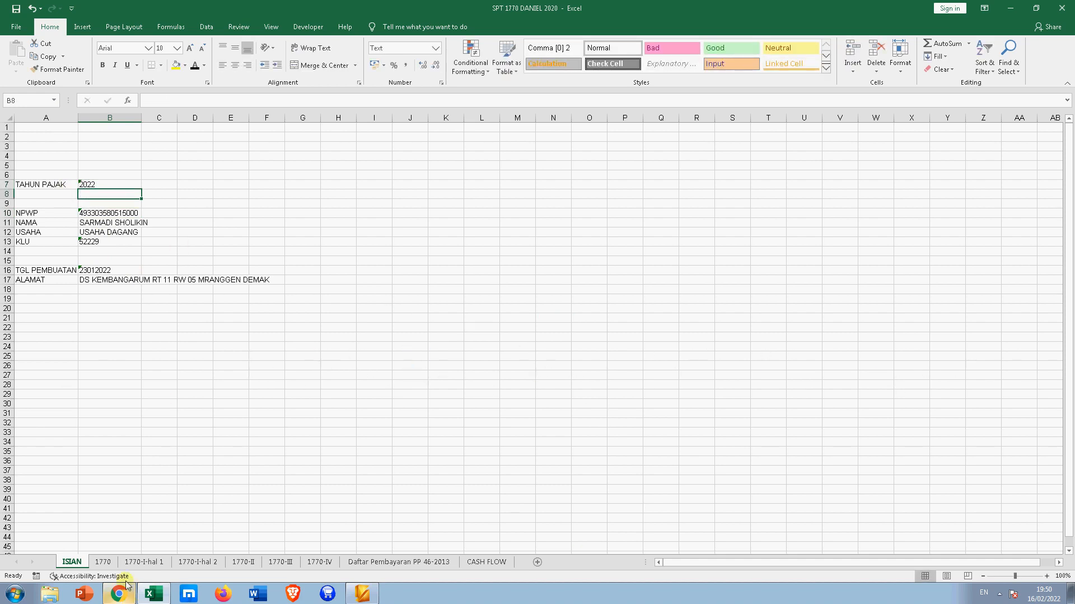
pyautogui.click(102, 561)
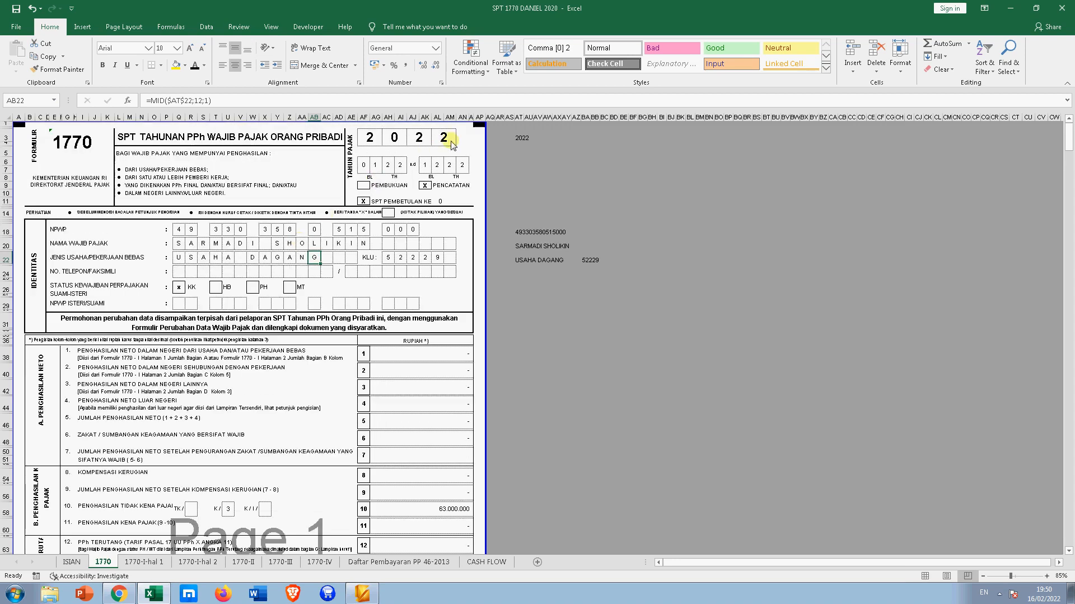
pyautogui.click(78, 558)
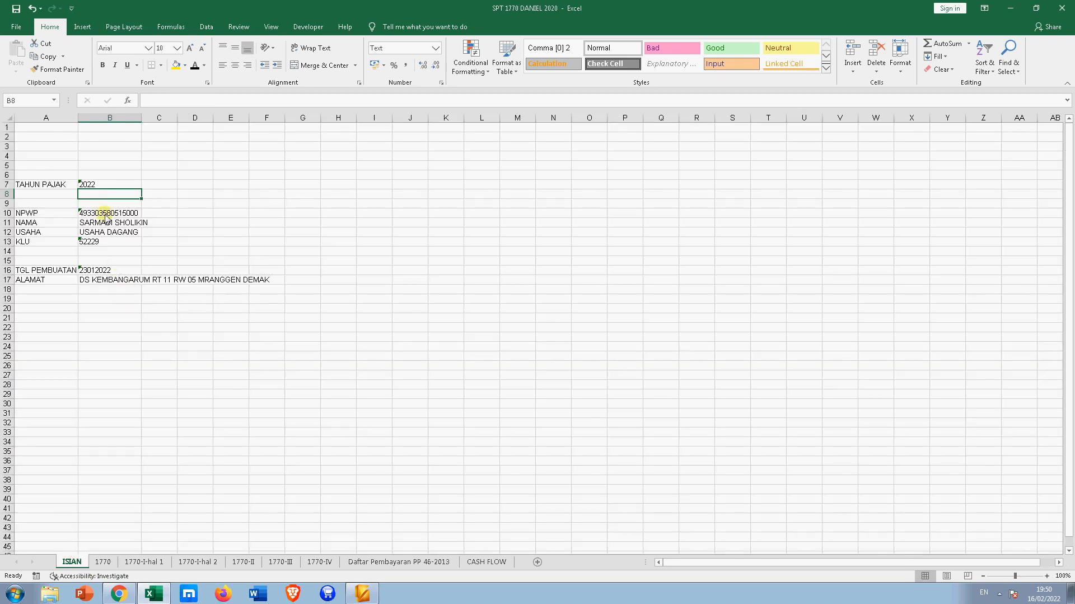
pyautogui.click(105, 184)
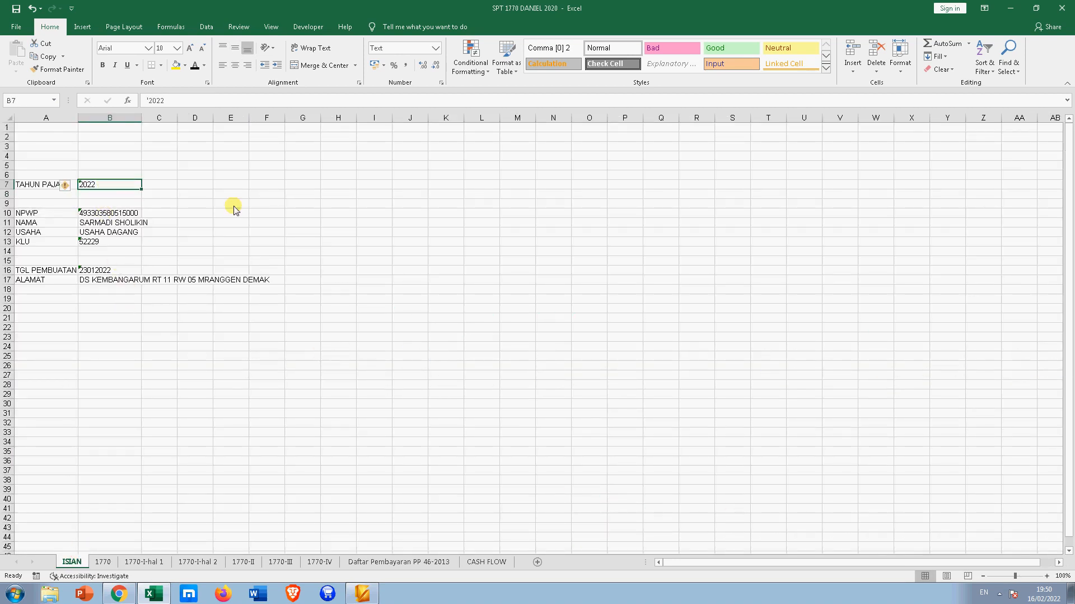
pyautogui.write("'")
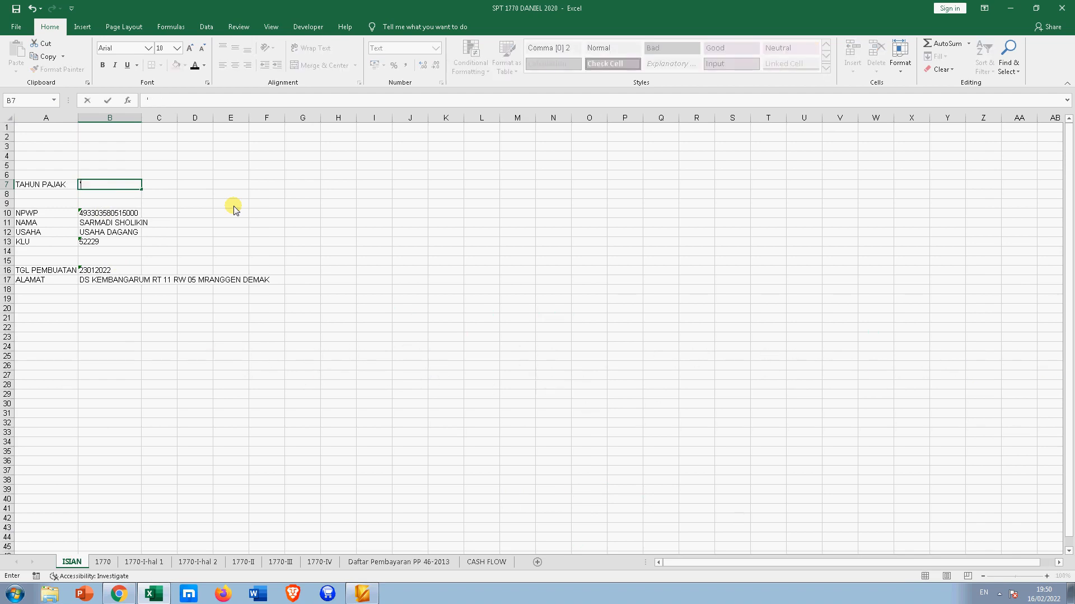
pyautogui.write('20202')
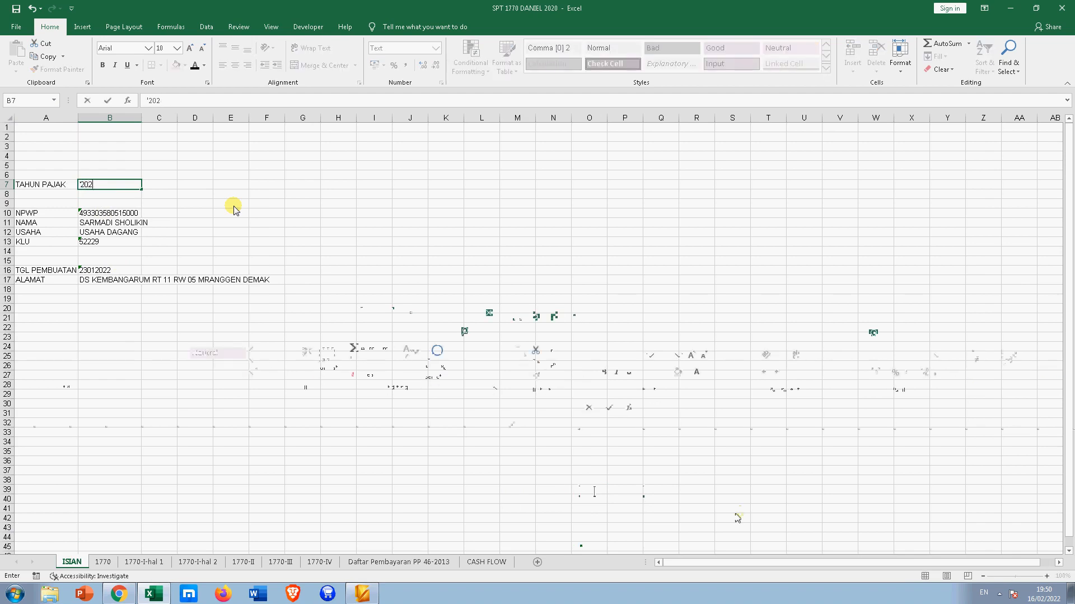
pyautogui.write('1')
pyautogui.press('Return')
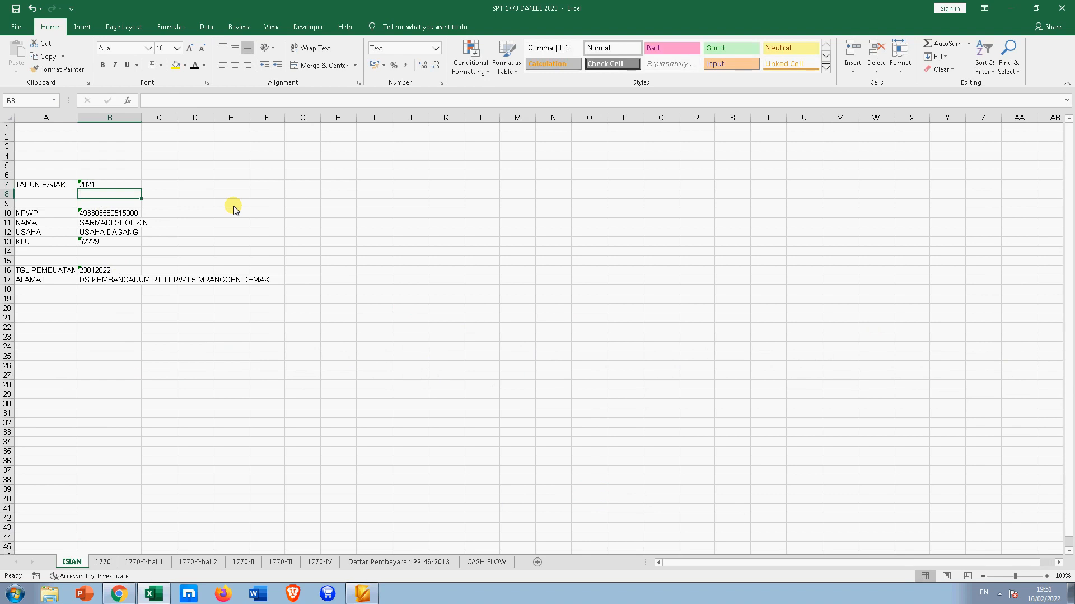
# - Review entries B10 to B13 and set the TGL PEMBUATAN date in B16 to 16022022
pyautogui.click(97, 214)
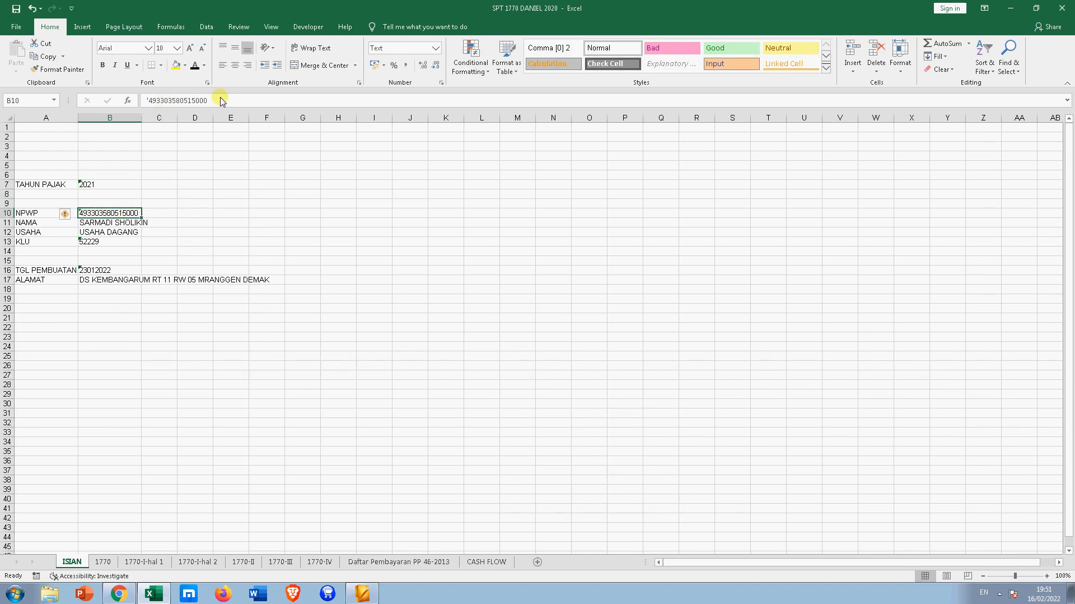
pyautogui.click(95, 223)
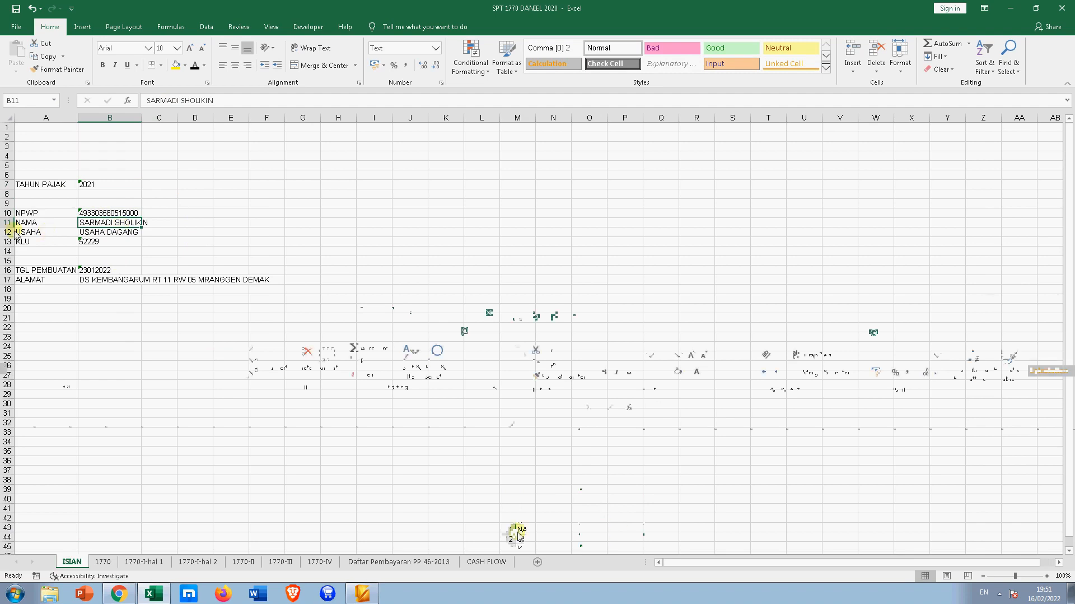
pyautogui.click(89, 231)
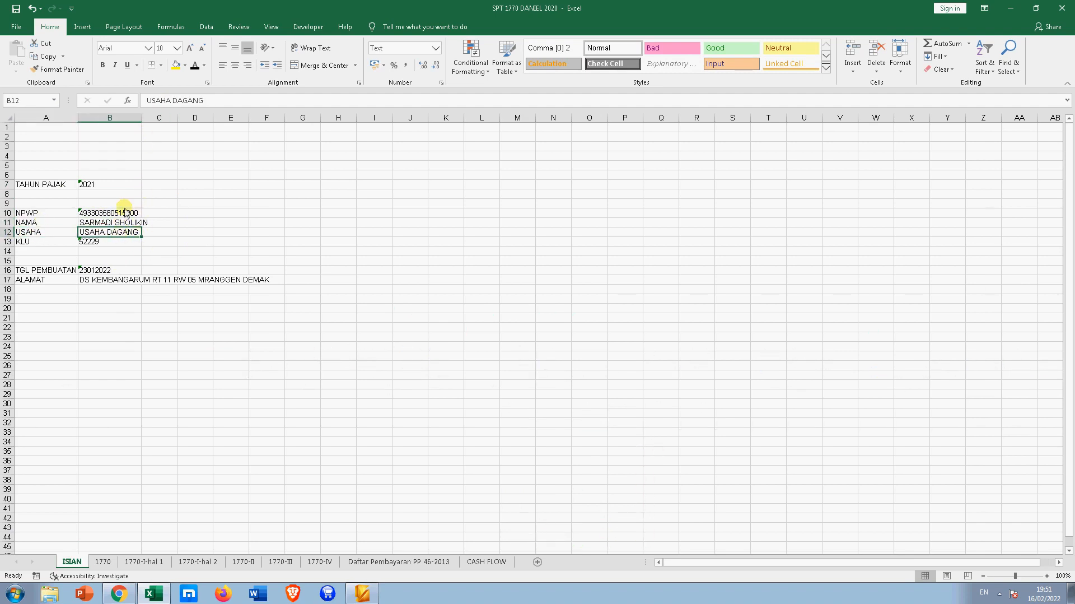
pyautogui.click(100, 243)
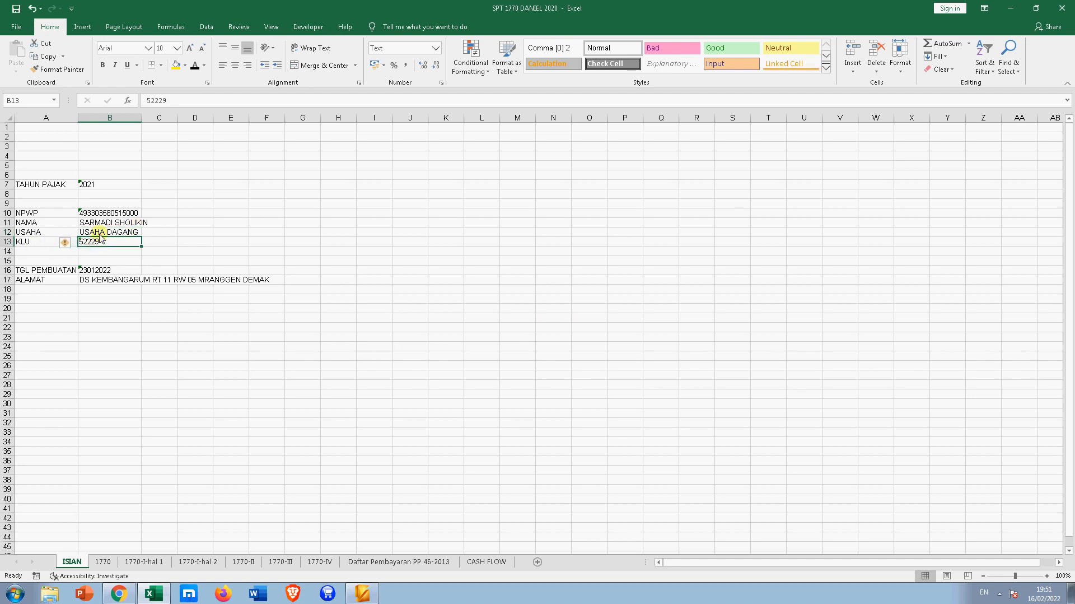
pyautogui.click(38, 272)
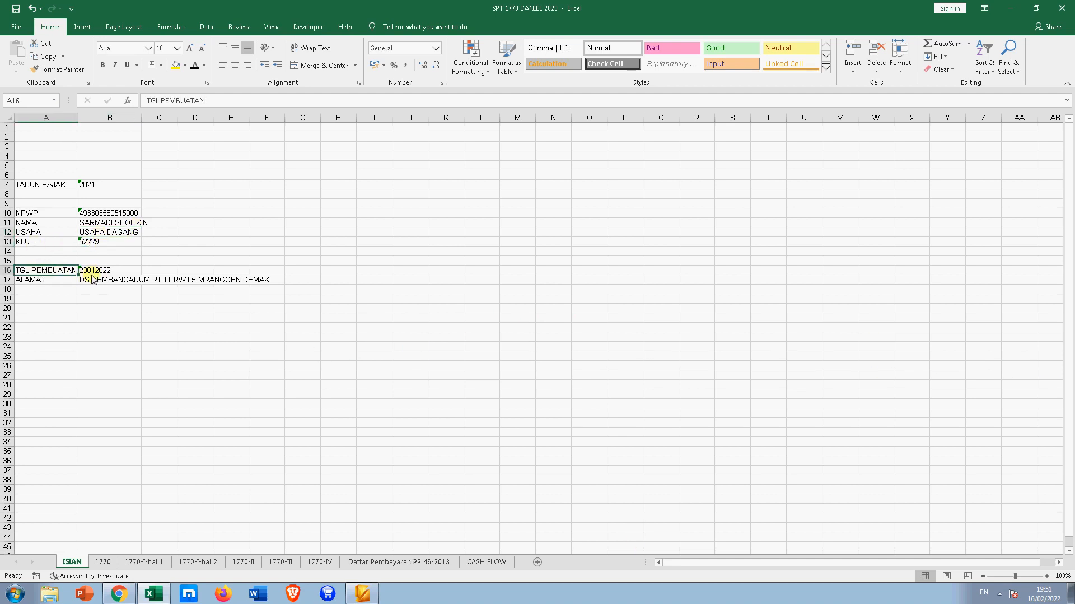
pyautogui.click(96, 271)
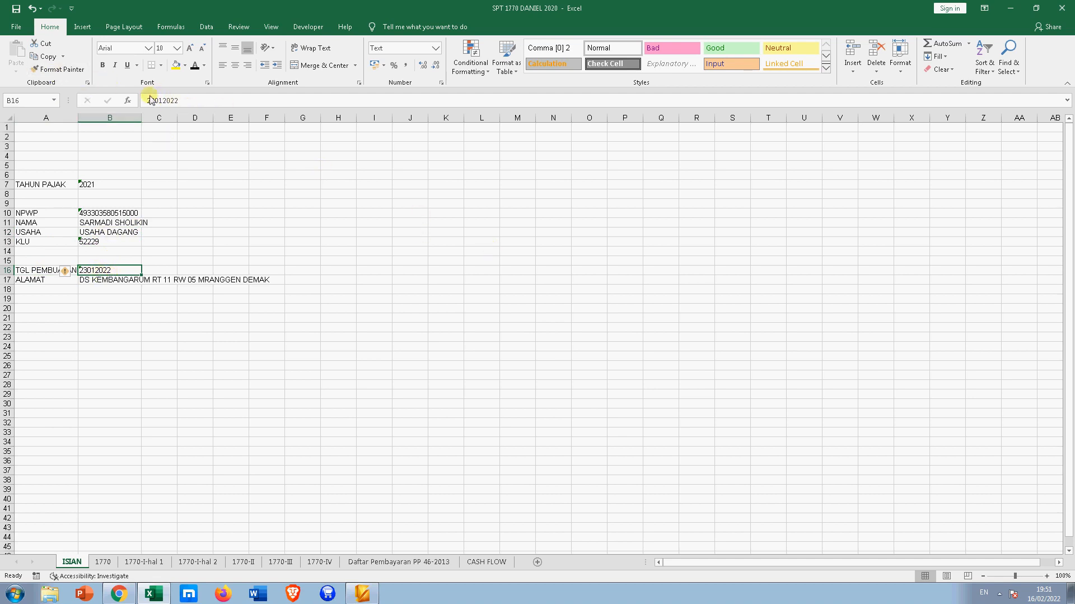
pyautogui.moveTo(187, 101); pyautogui.dragTo(106, 100)
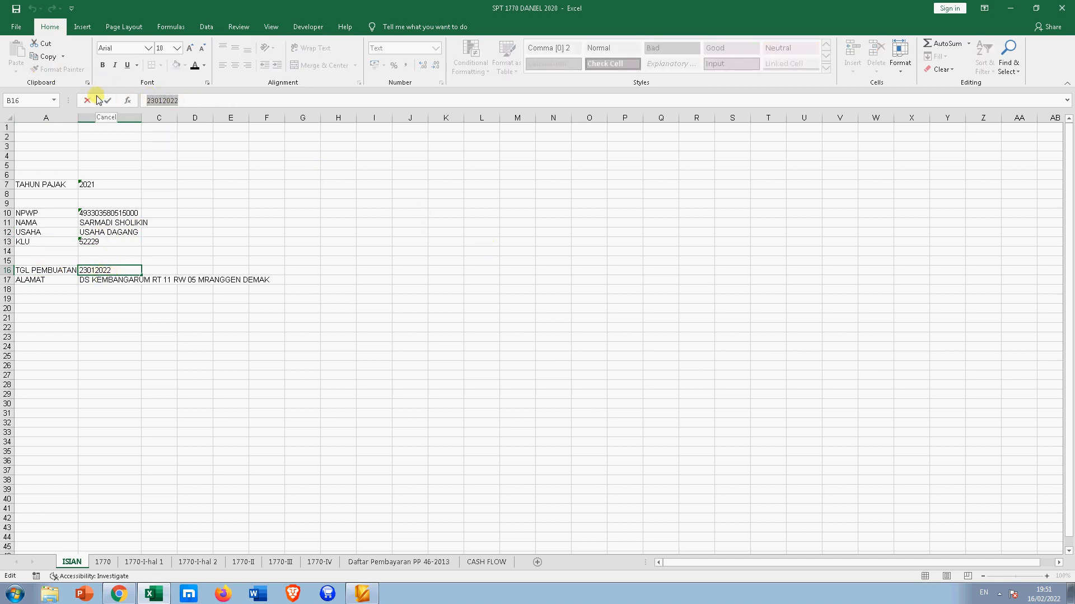
pyautogui.write('16022022')
pyautogui.press('Return')
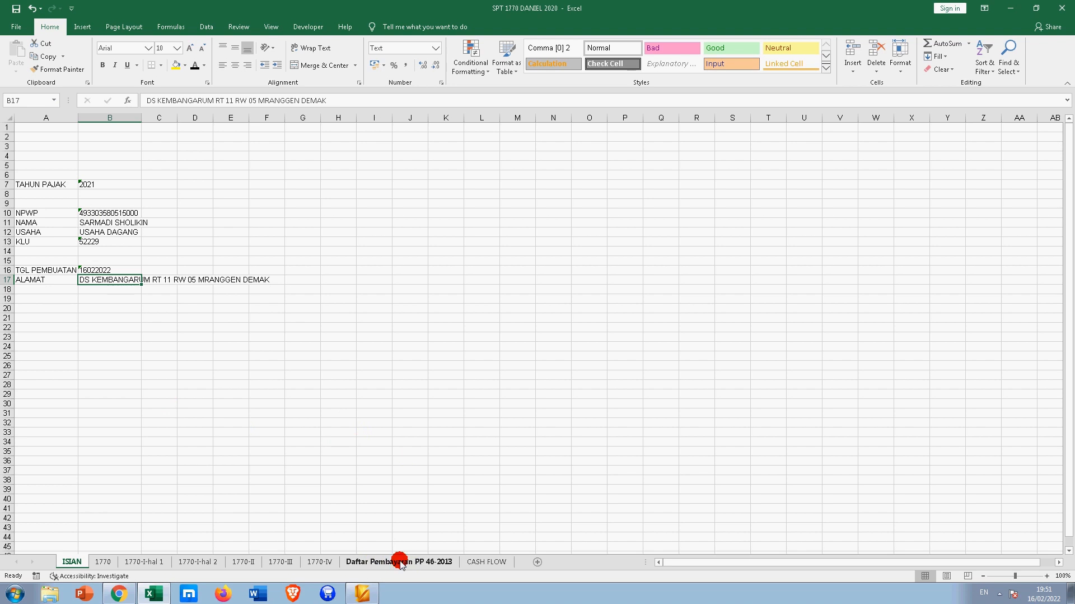
# - Enter the taxpayer's NPWP in B13 under NPWP Tempat Usaha, then select January's turnover cell D14
pyautogui.click(401, 562)
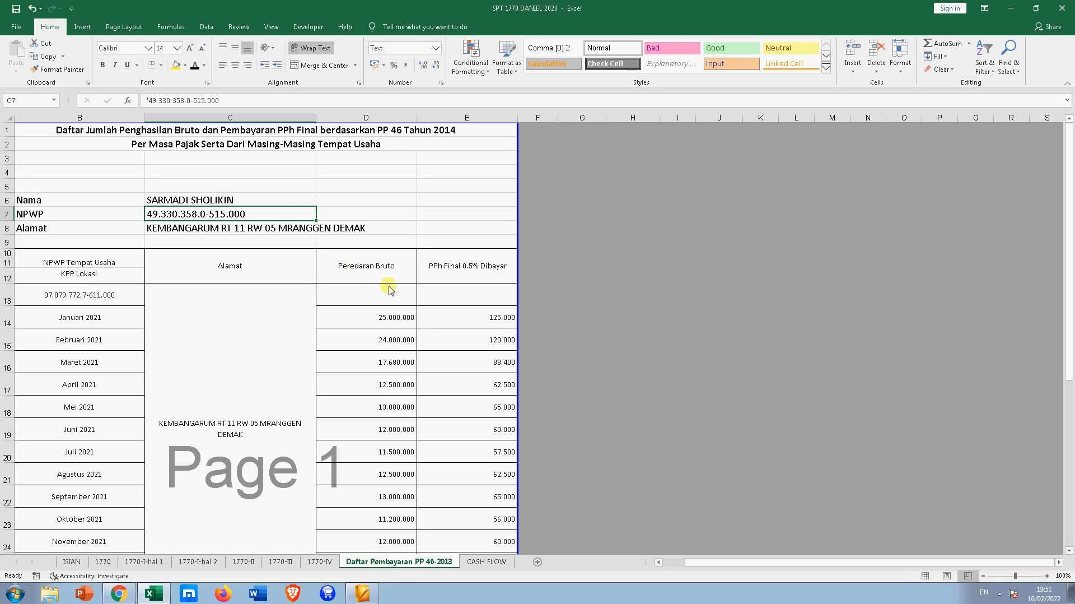
pyautogui.scroll(-4, 391, 290)
pyautogui.scroll(2, 394, 297)
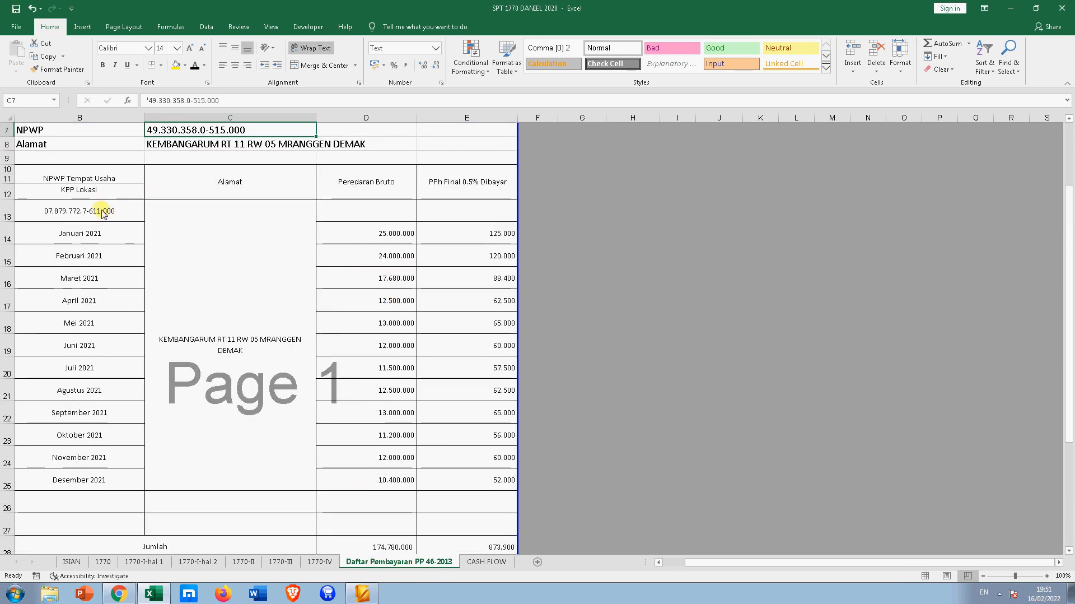
pyautogui.scroll(1, 105, 214)
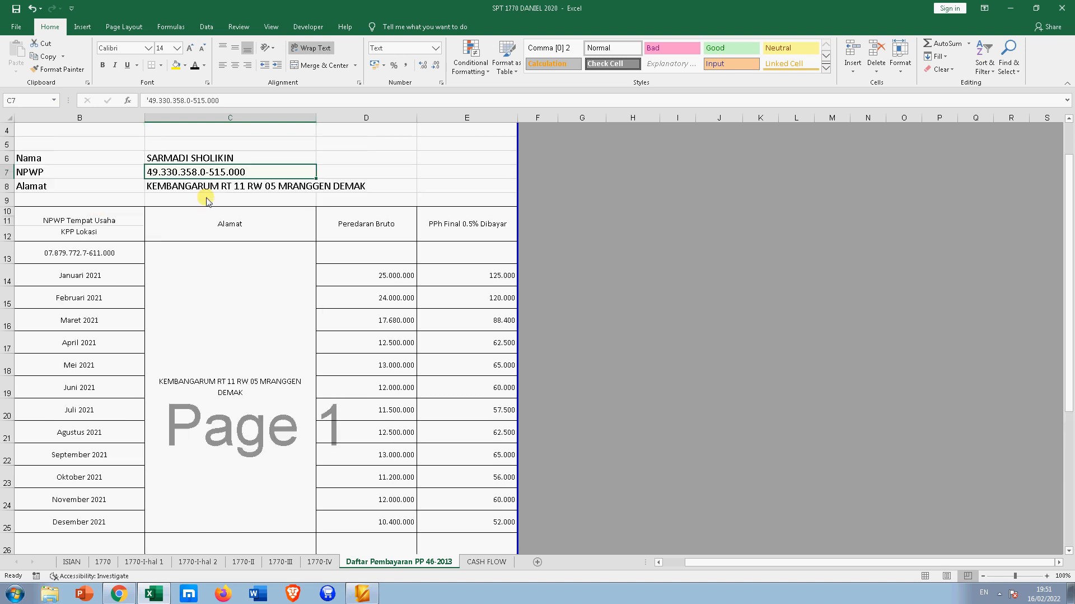
pyautogui.click(115, 252)
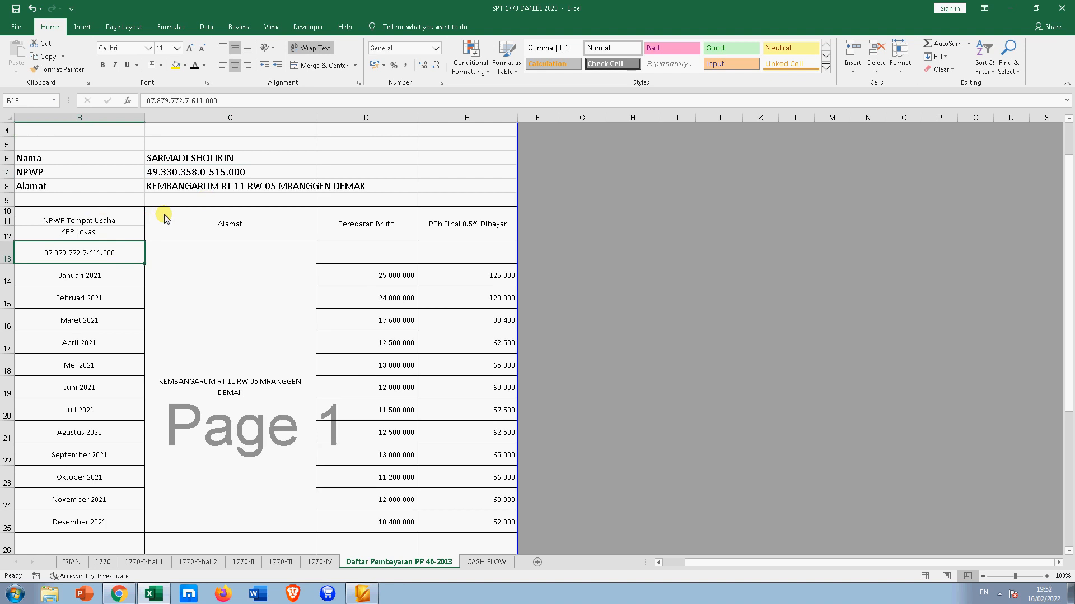
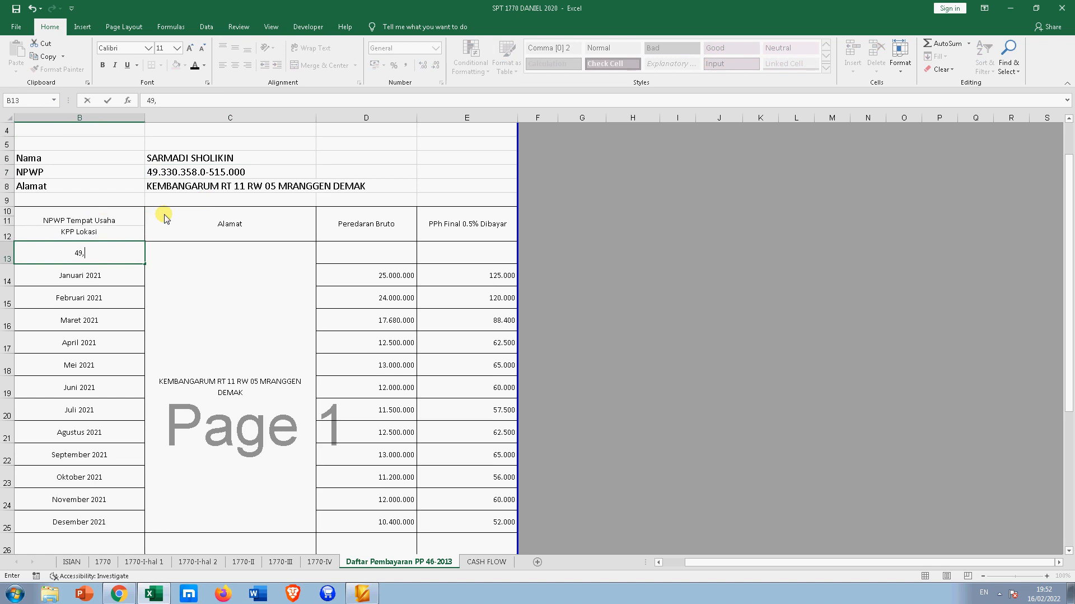
pyautogui.press('Return')
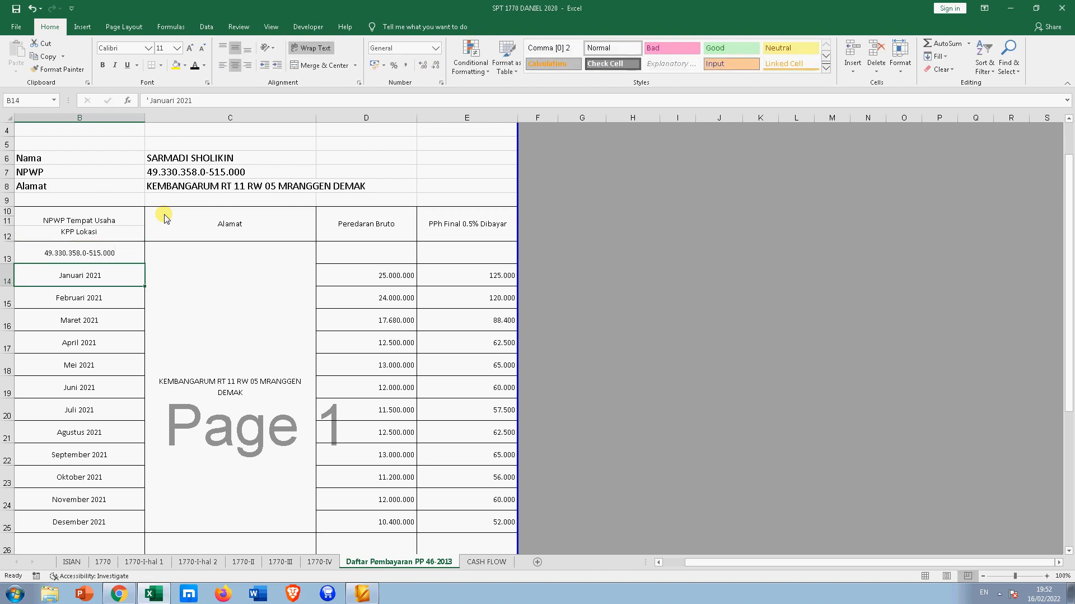
pyautogui.click(86, 275)
pyautogui.click(364, 273)
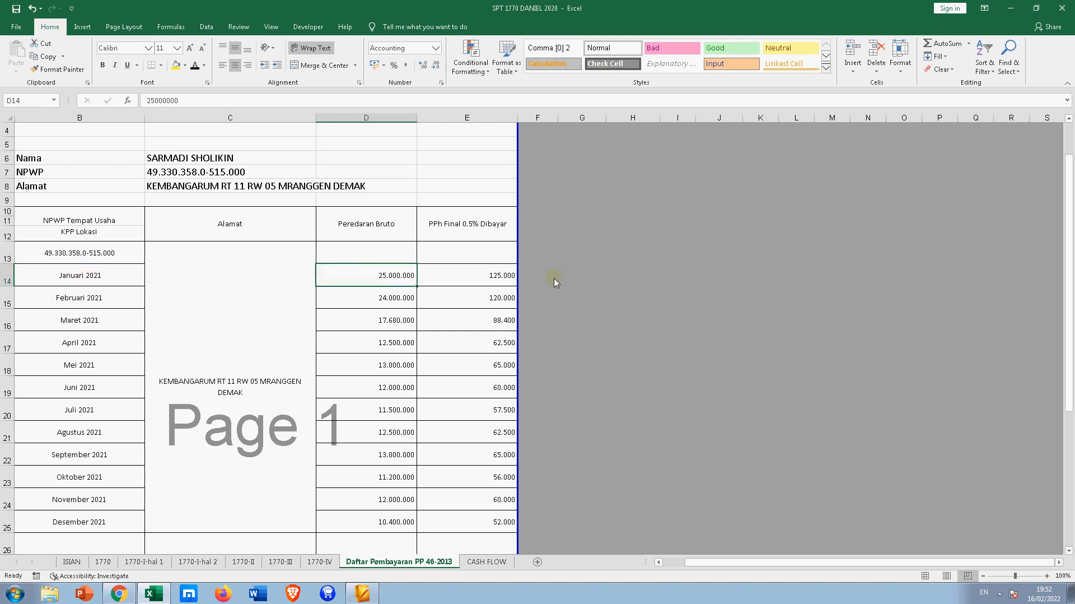
# - Change January 2021 turnover to 19.000.000, undo a stray entry, and inspect its 0.5% tax formula
pyautogui.scroll(-2, 556, 281)
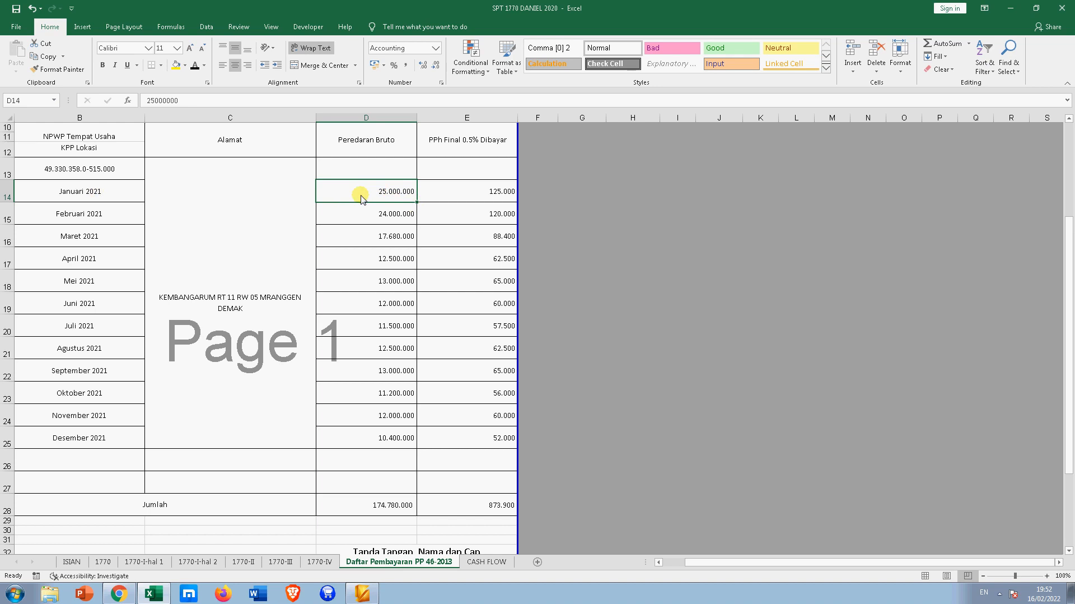
pyautogui.write('19')
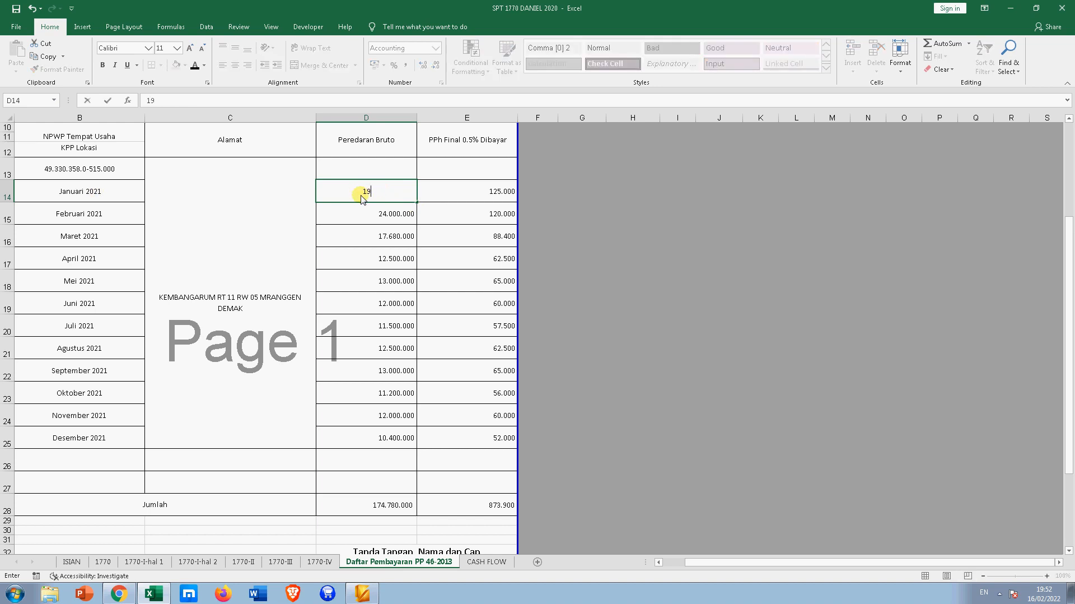
pyautogui.write('000000')
pyautogui.press('Return')
pyautogui.write('3')
pyautogui.press('Up')
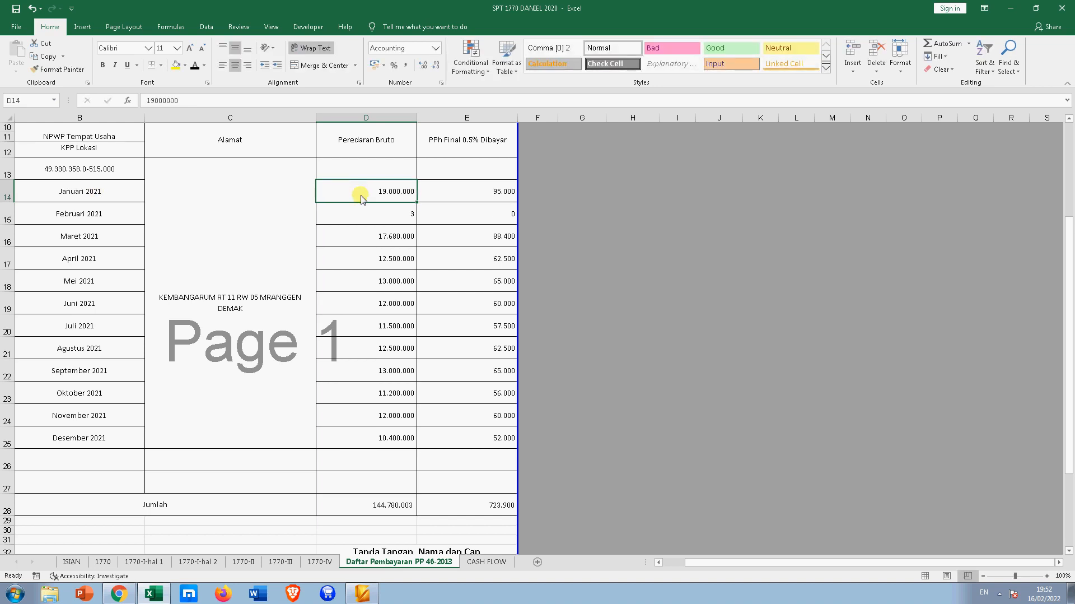
pyautogui.hotkey('ctrl', 'z')
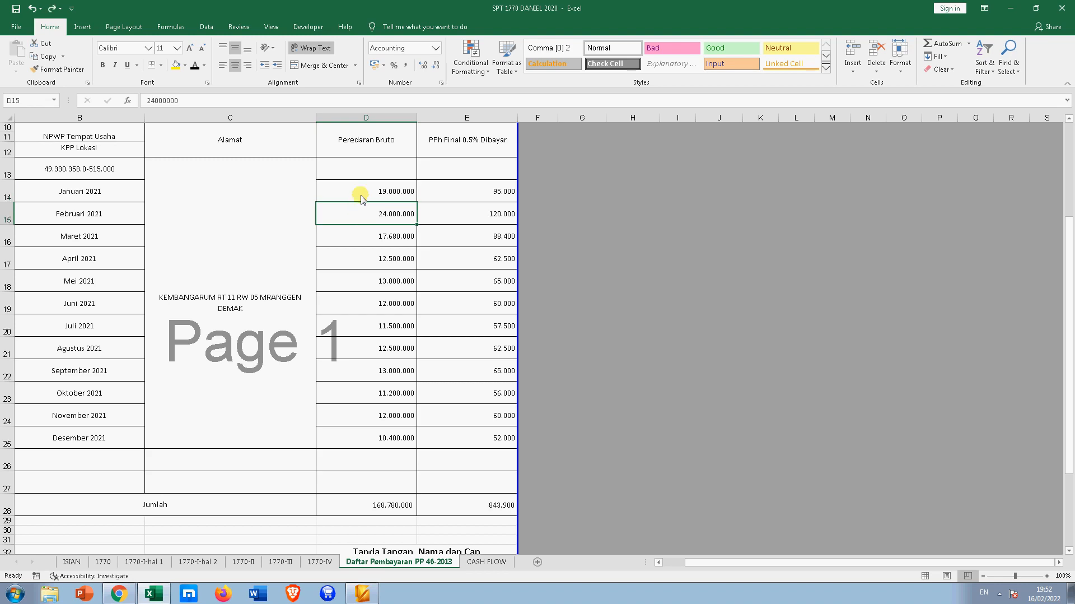
pyautogui.click(480, 193)
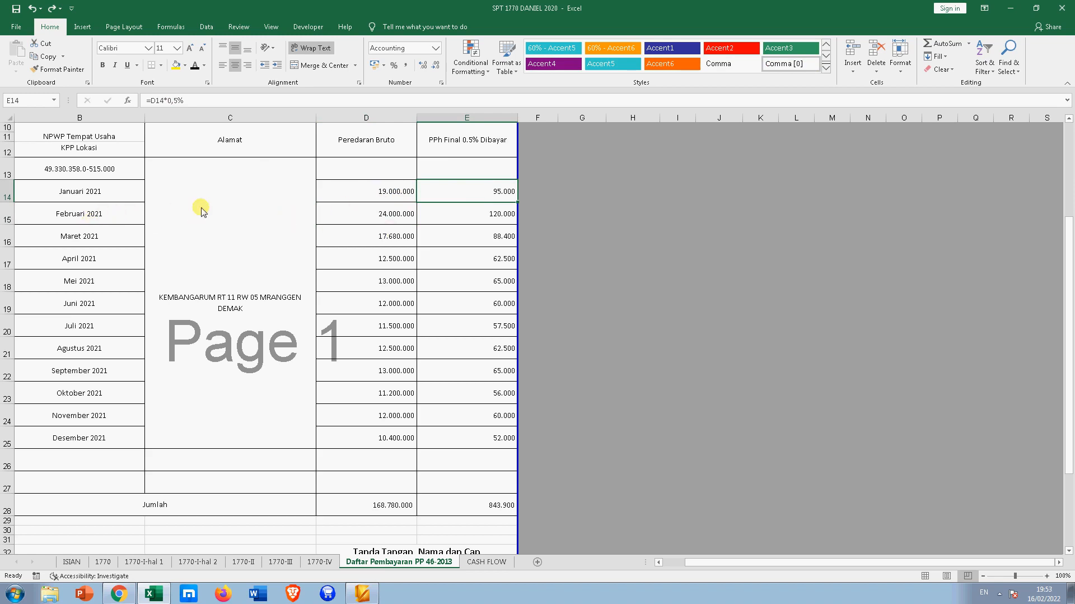
# - Set February turnover to 15.000.000 and March to 20.000.000
pyautogui.click(385, 215)
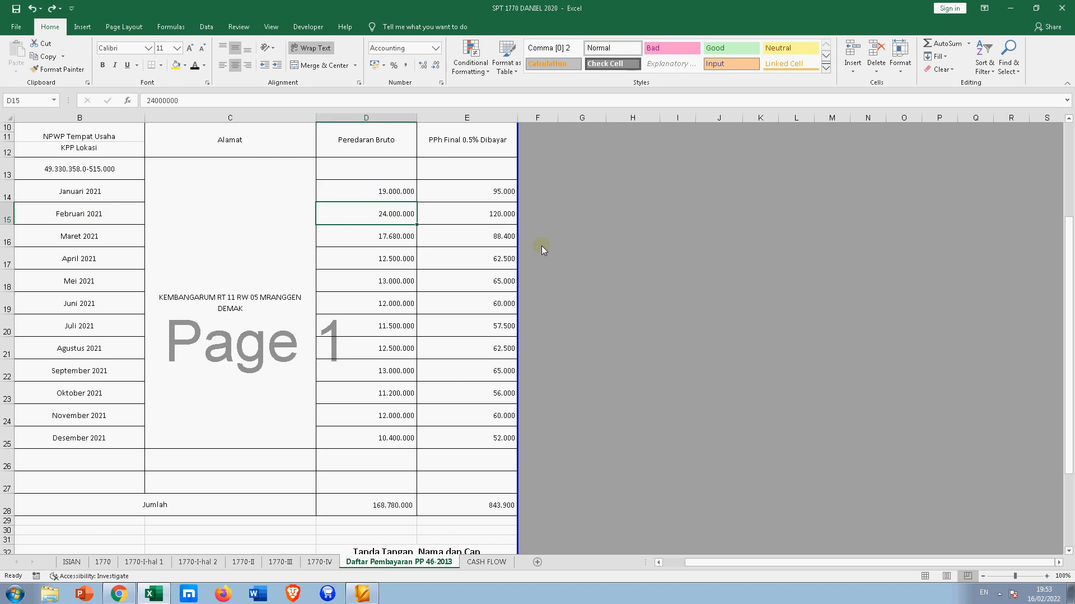
pyautogui.write('15')
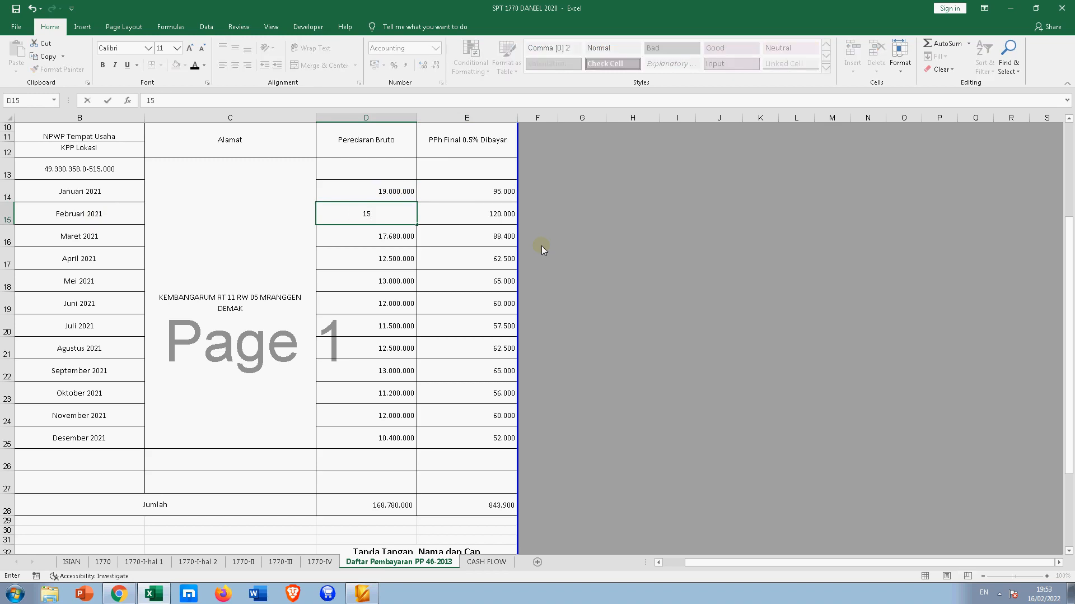
pyautogui.write('.000.000')
pyautogui.press('Return')
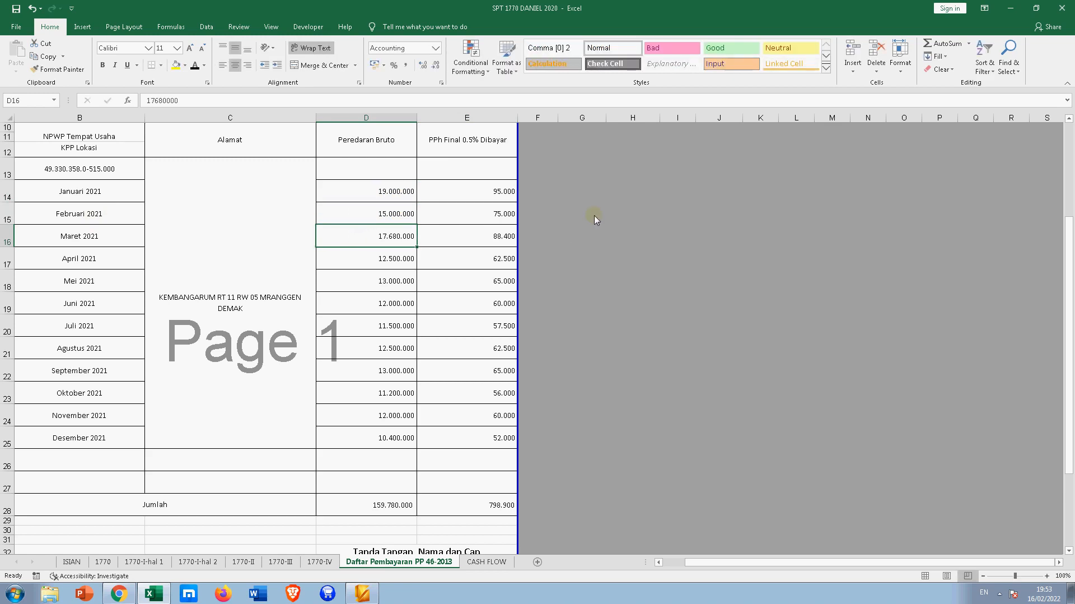
pyautogui.click(498, 215)
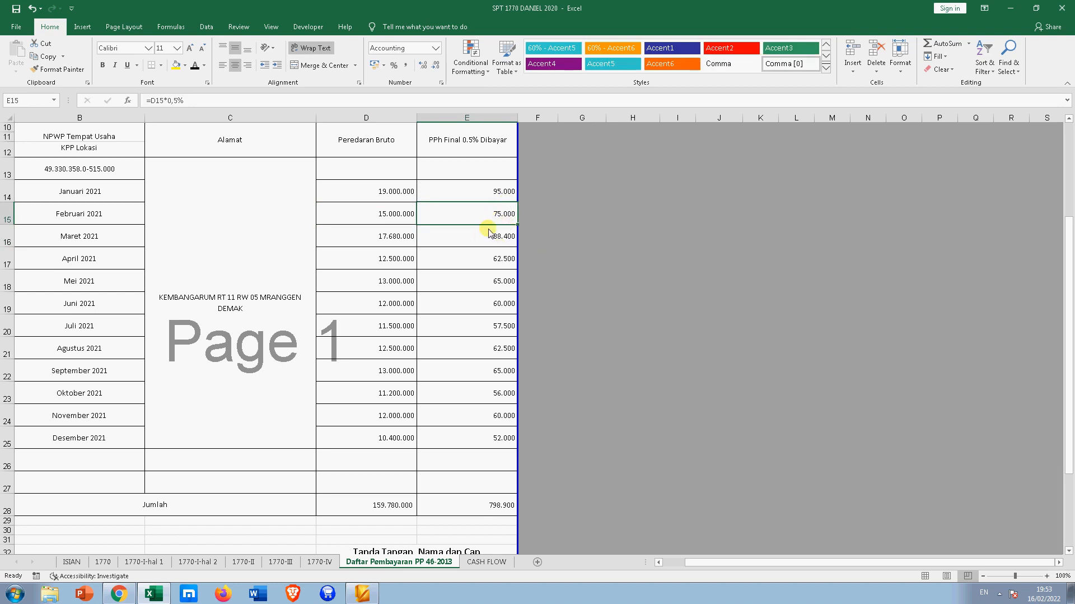
pyautogui.click(382, 235)
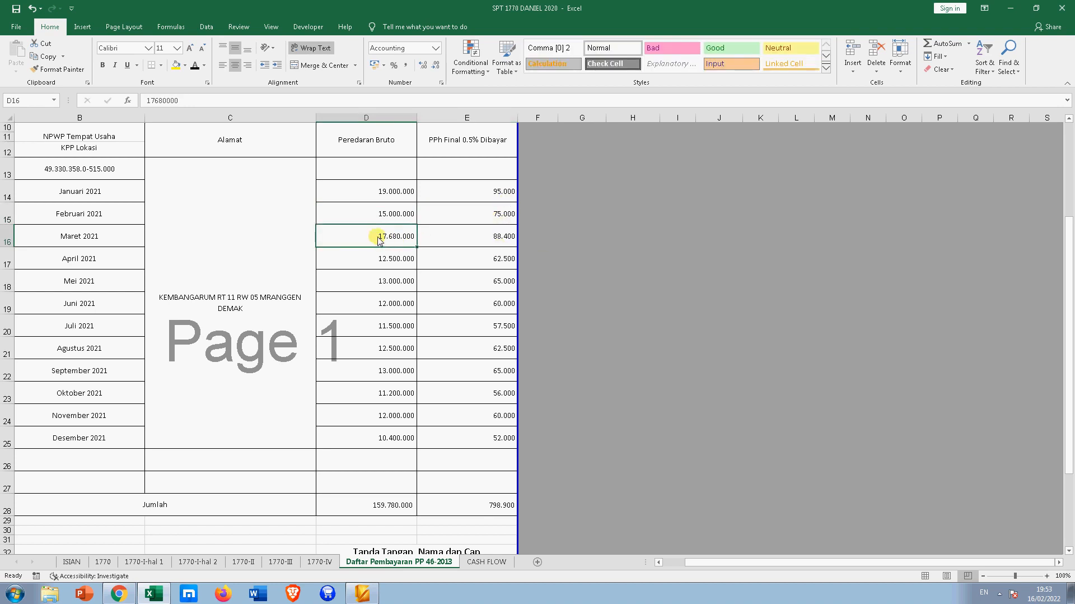
pyautogui.write('2')
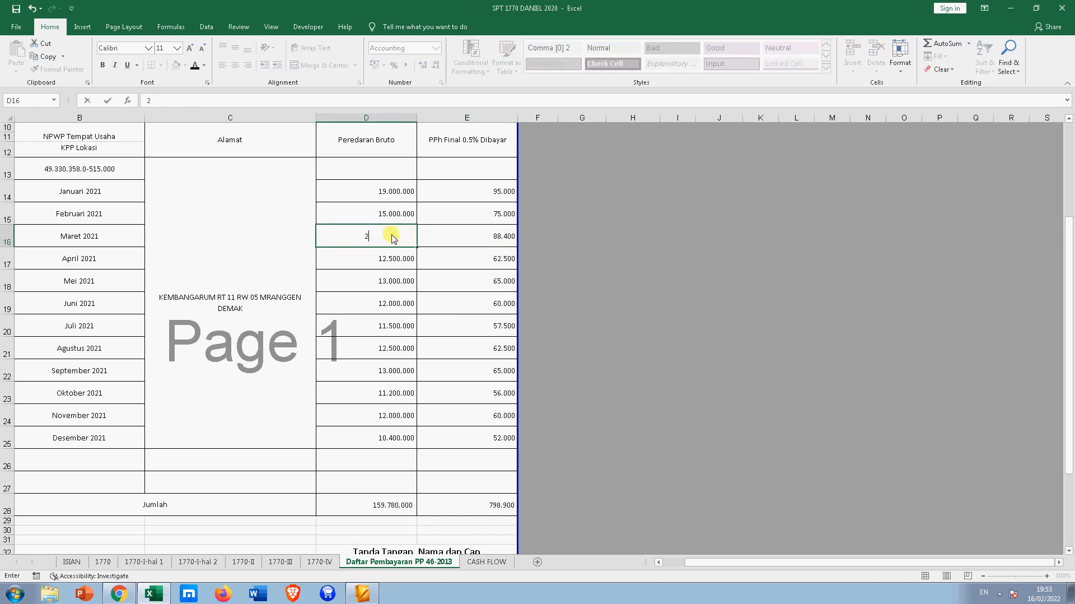
pyautogui.write('0.000.000')
pyautogui.press('Return')
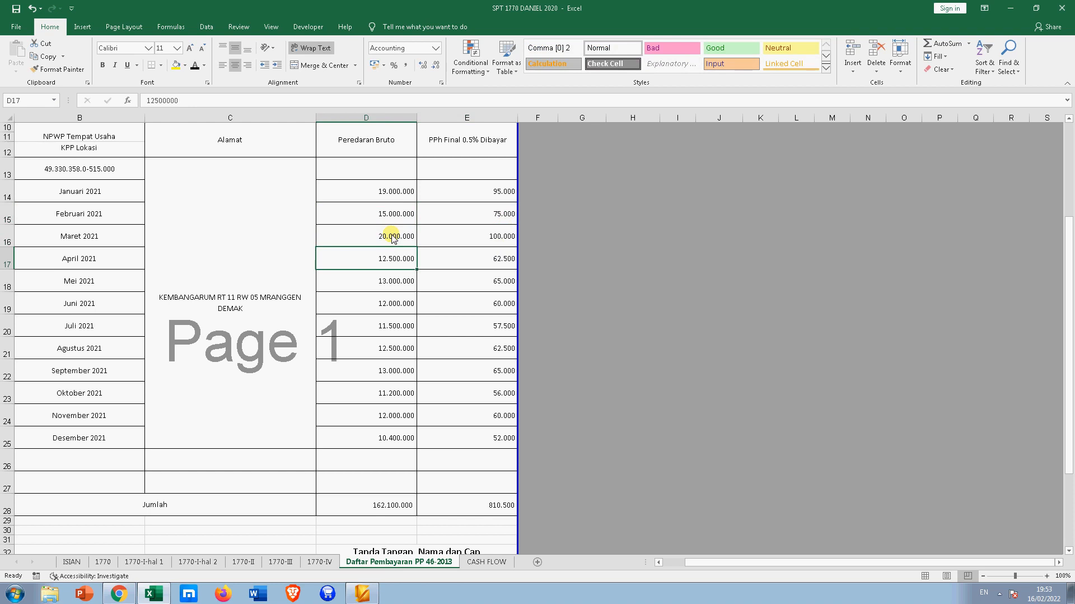
# - Enter April–July turnover: 25.000.000, 15.000.000, 17.000.000, 23.000.000
pyautogui.write('25000000')
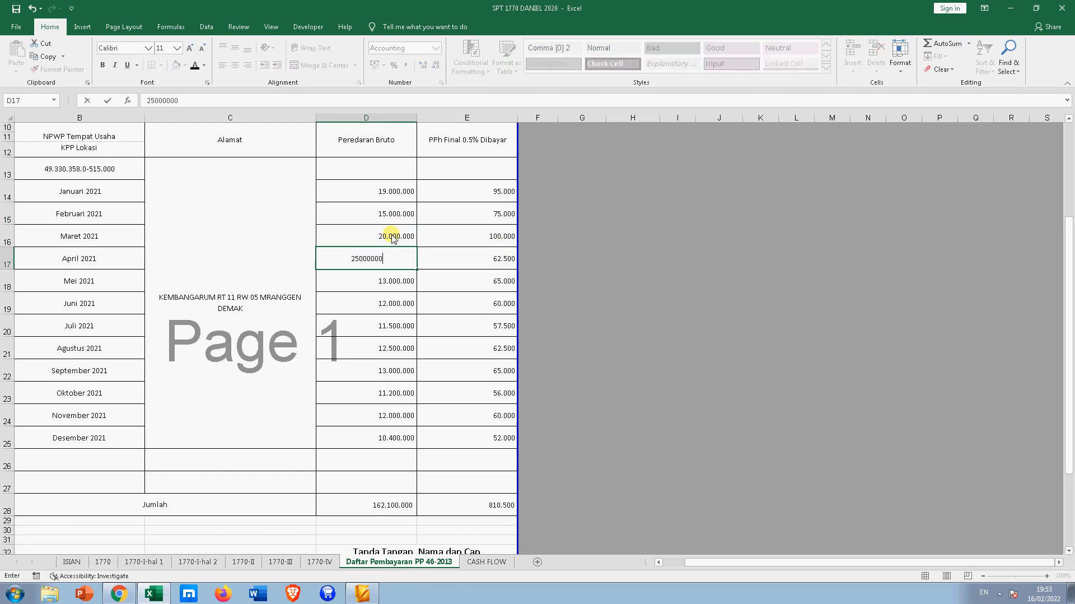
pyautogui.press('Return')
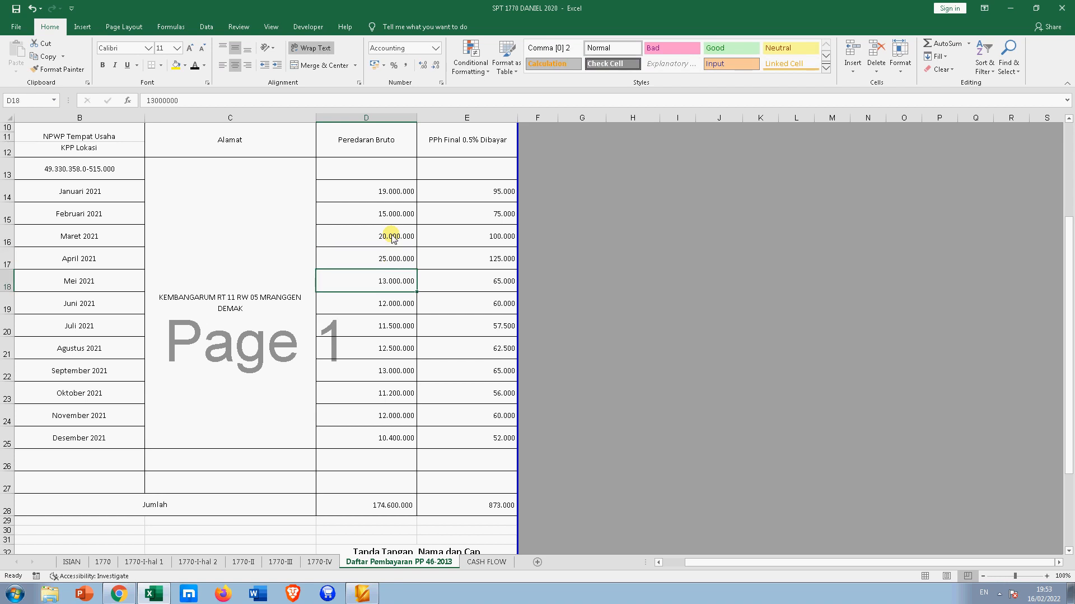
pyautogui.write('15')
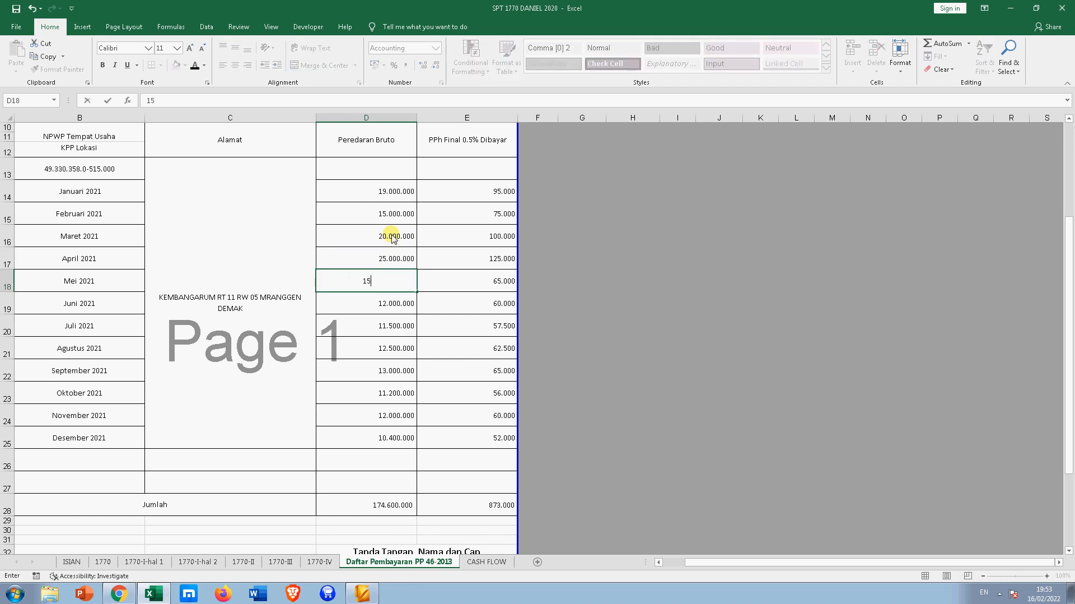
pyautogui.write('.000.000')
pyautogui.press('Return')
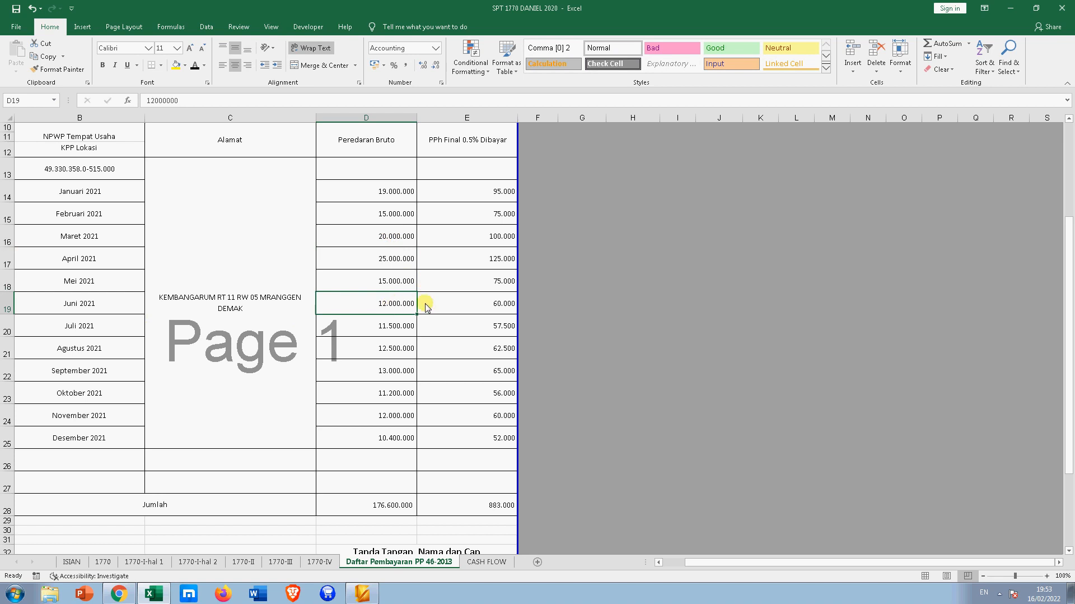
pyautogui.write('1')
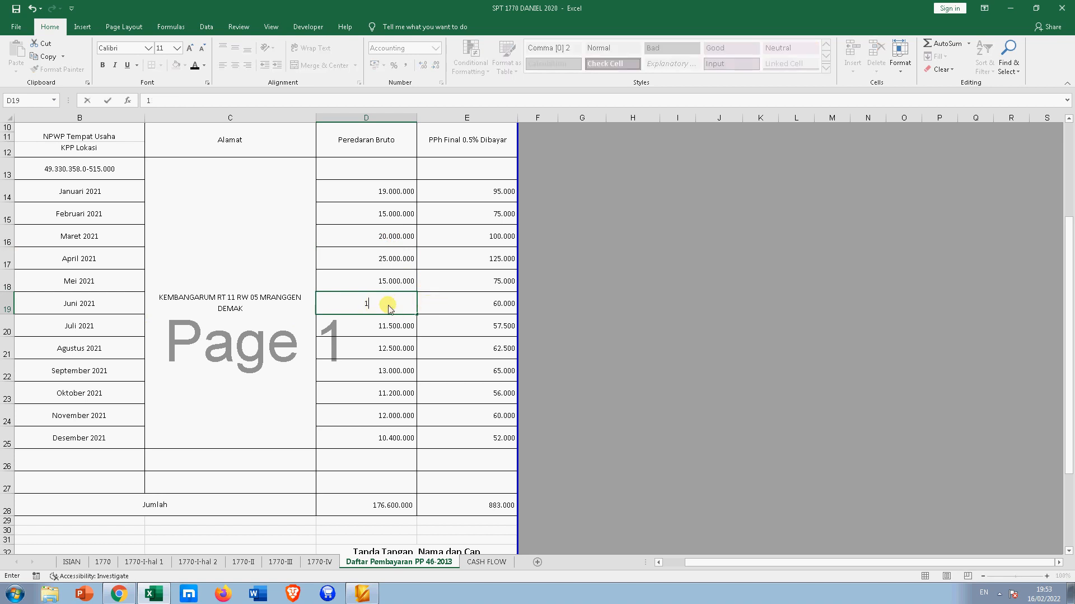
pyautogui.write('7.000.000')
pyautogui.press('Return')
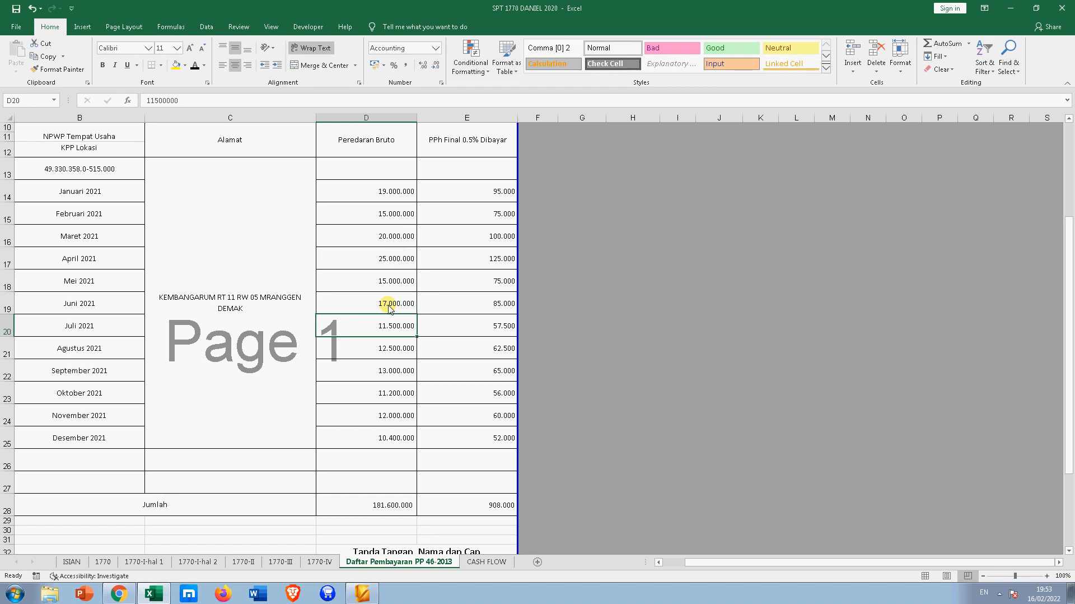
pyautogui.write('23.000.000')
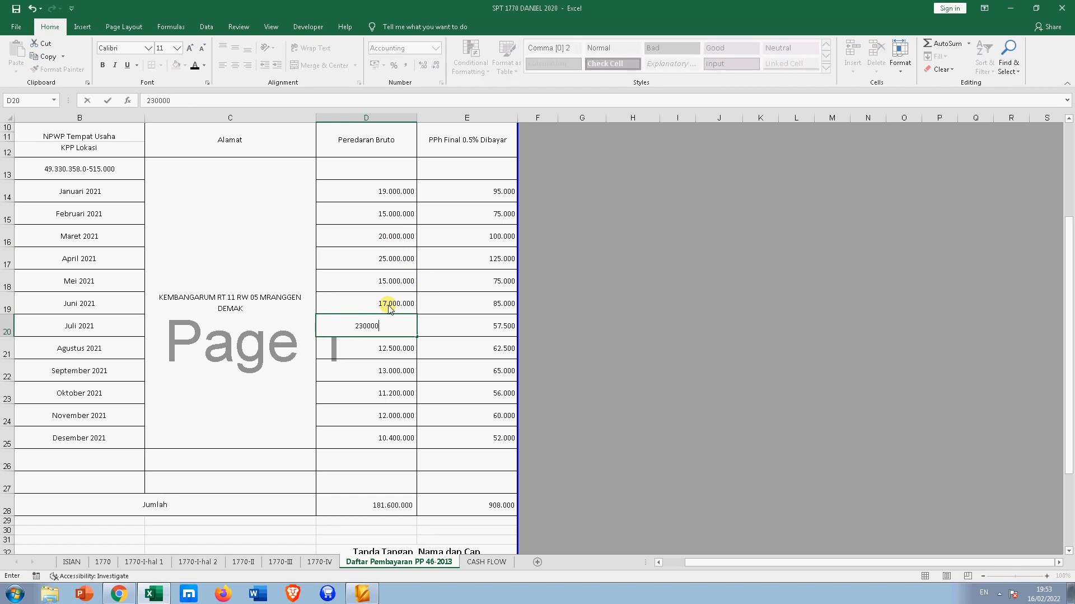
pyautogui.press('Return')
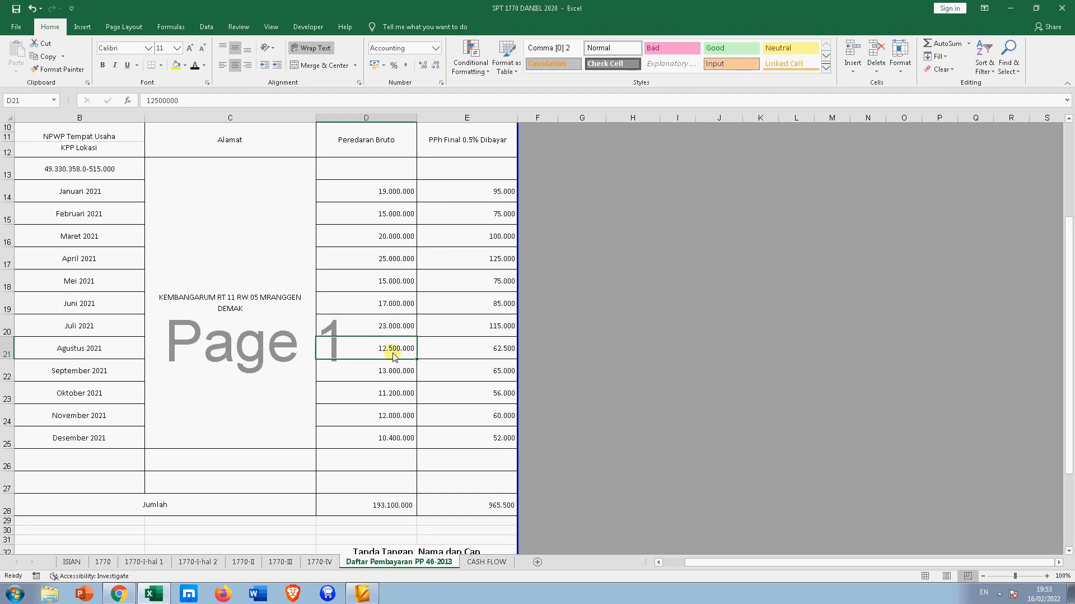
# - Enter August–December turnover: 21.000.000, 15.000.000, 27.000.000, 21.000.000, 22.000.000
pyautogui.write('21000000')
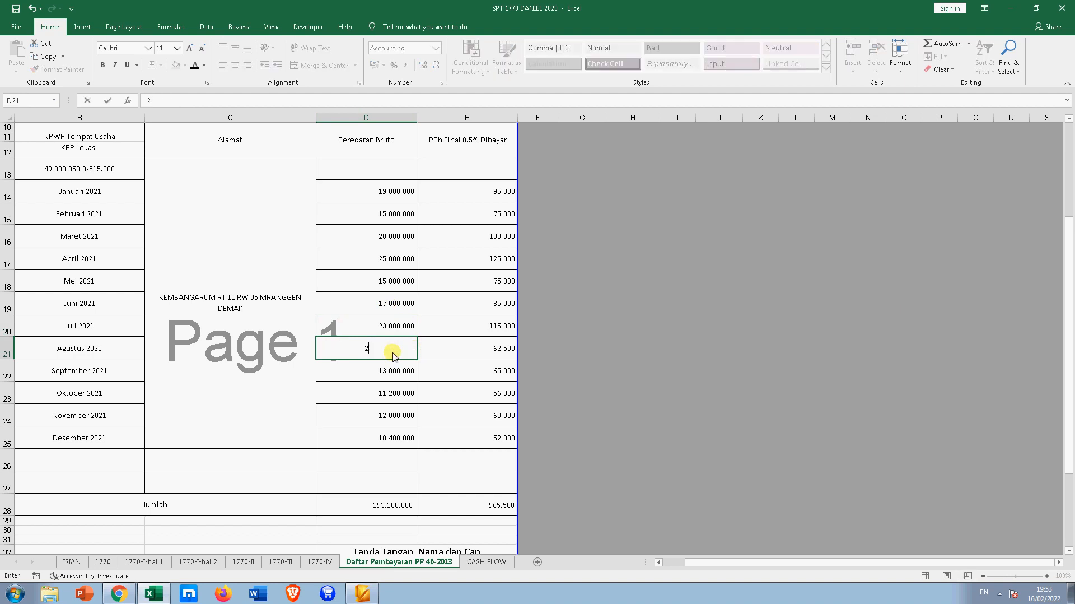
pyautogui.press('Return')
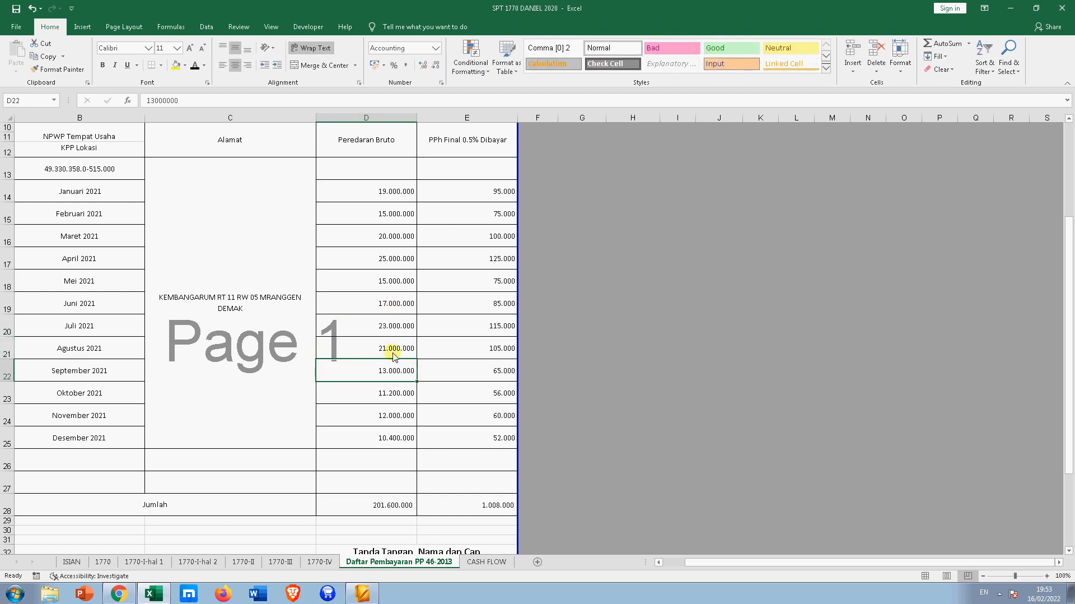
pyautogui.write('15000000')
pyautogui.press('Return')
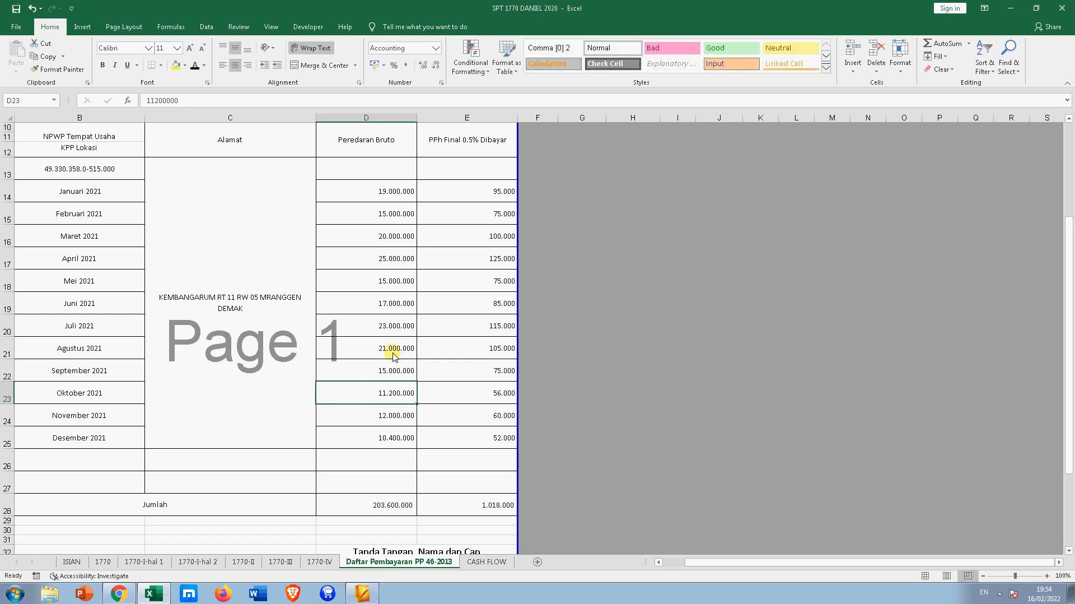
pyautogui.write('27000000')
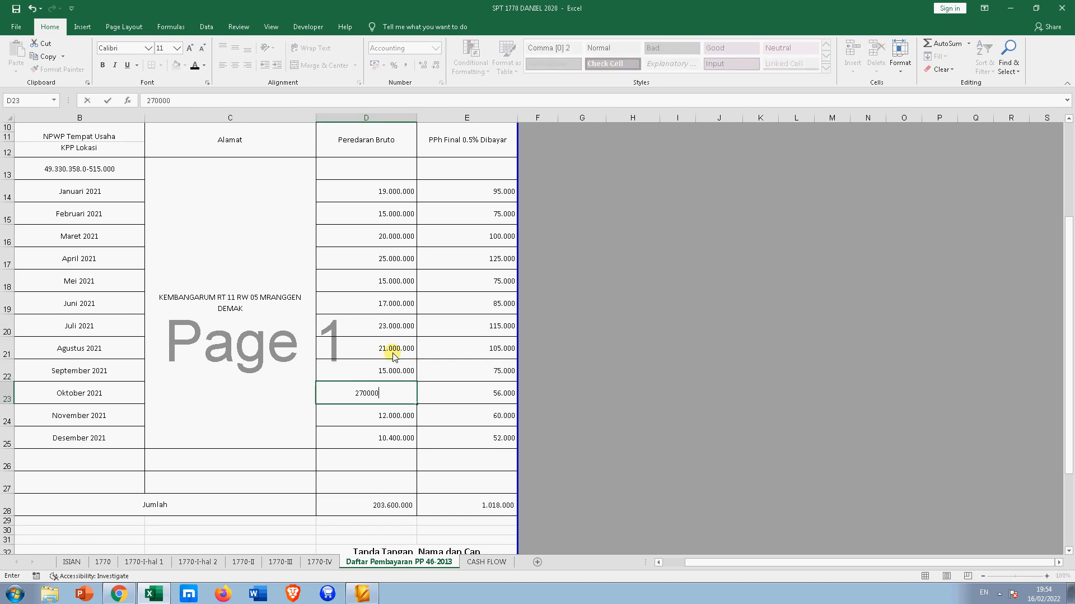
pyautogui.press('Return')
pyautogui.write('21000000')
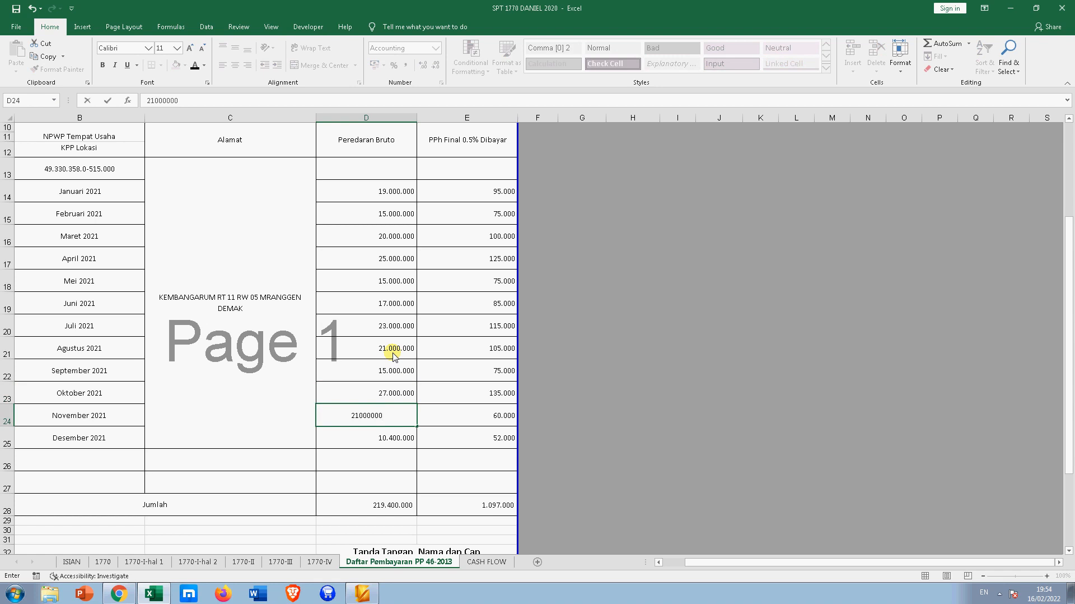
pyautogui.press('Return')
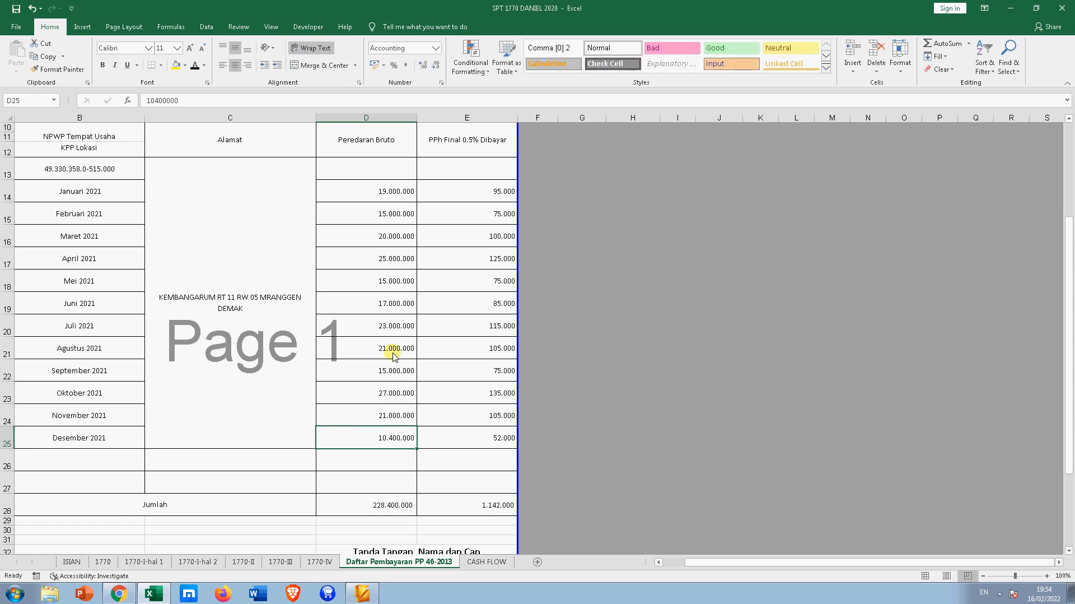
pyautogui.write('22000000')
pyautogui.press('Return')
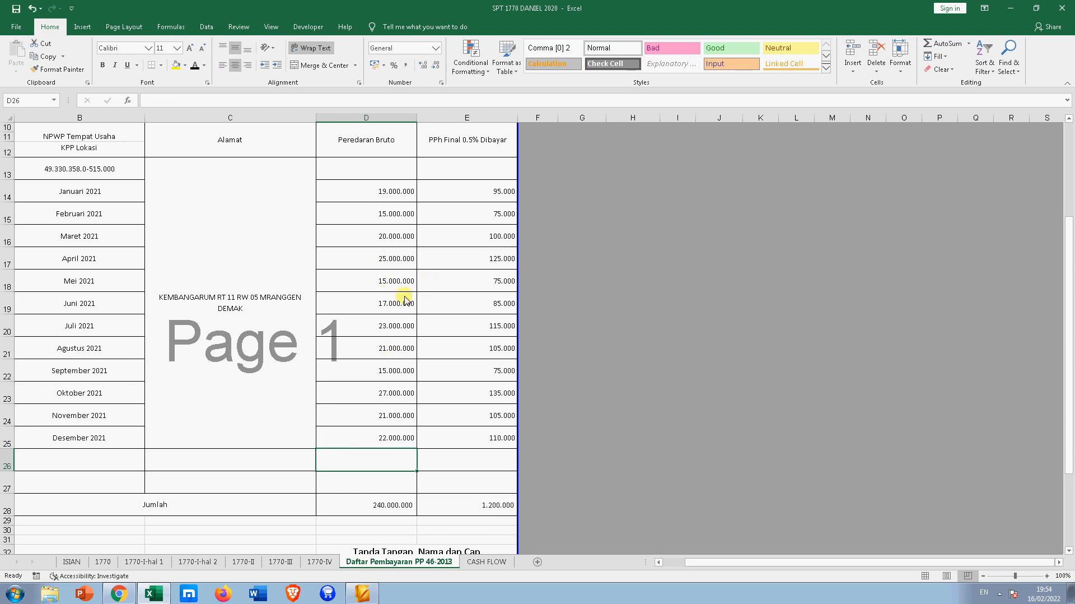
# - Select the twelve monthly turnovers D14:D25 to confirm their 240.000.000 sum
pyautogui.click(79, 196)
pyautogui.click(390, 196)
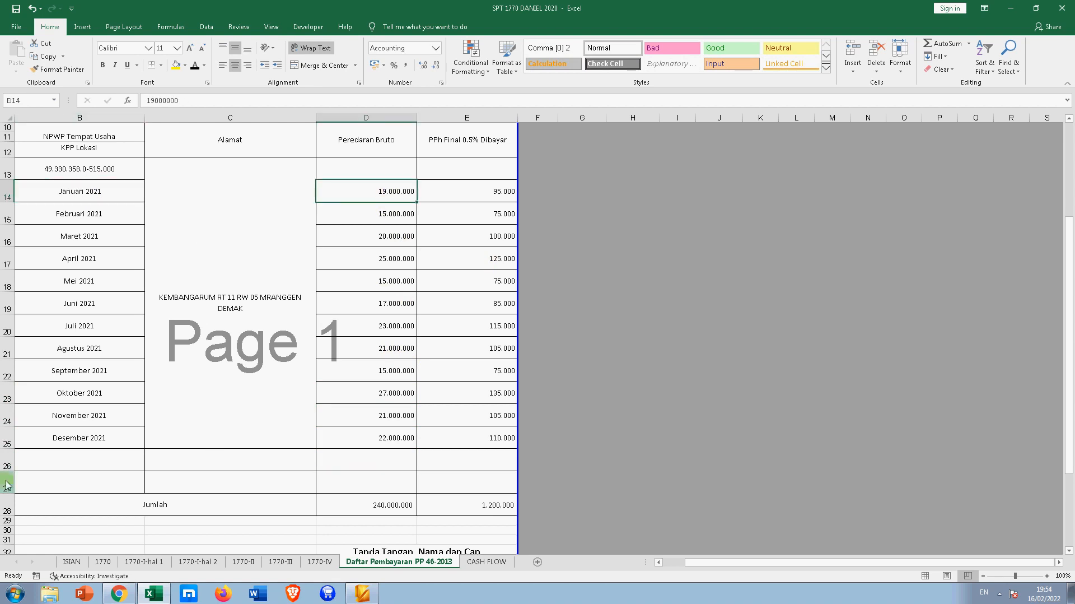
pyautogui.moveTo(376, 197); pyautogui.dragTo(364, 437)
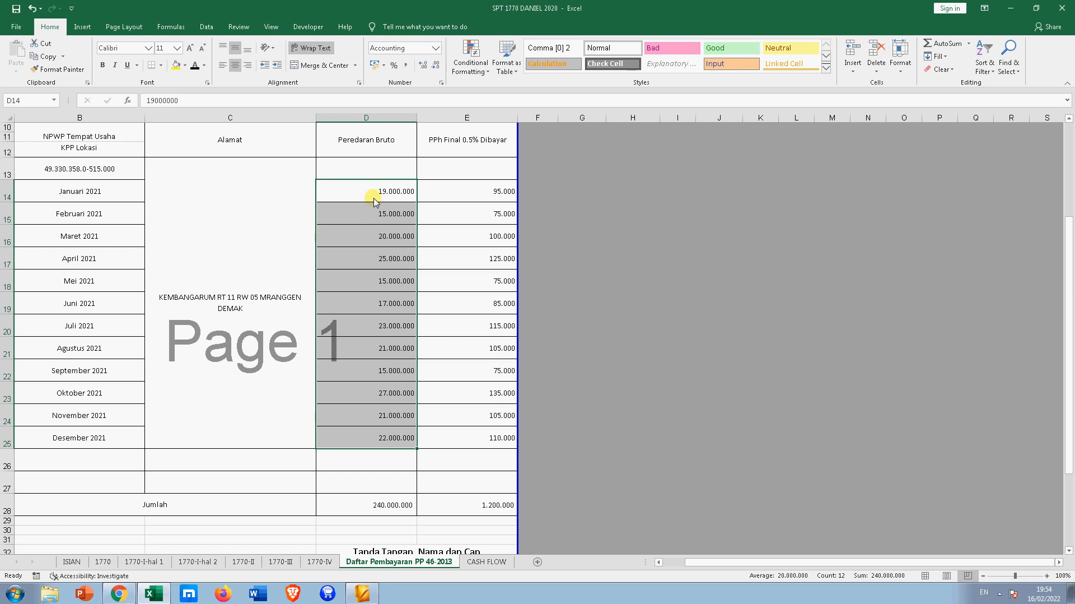
pyautogui.click(701, 422)
pyautogui.scroll(-3, 559, 458)
pyautogui.scroll(2, 504, 336)
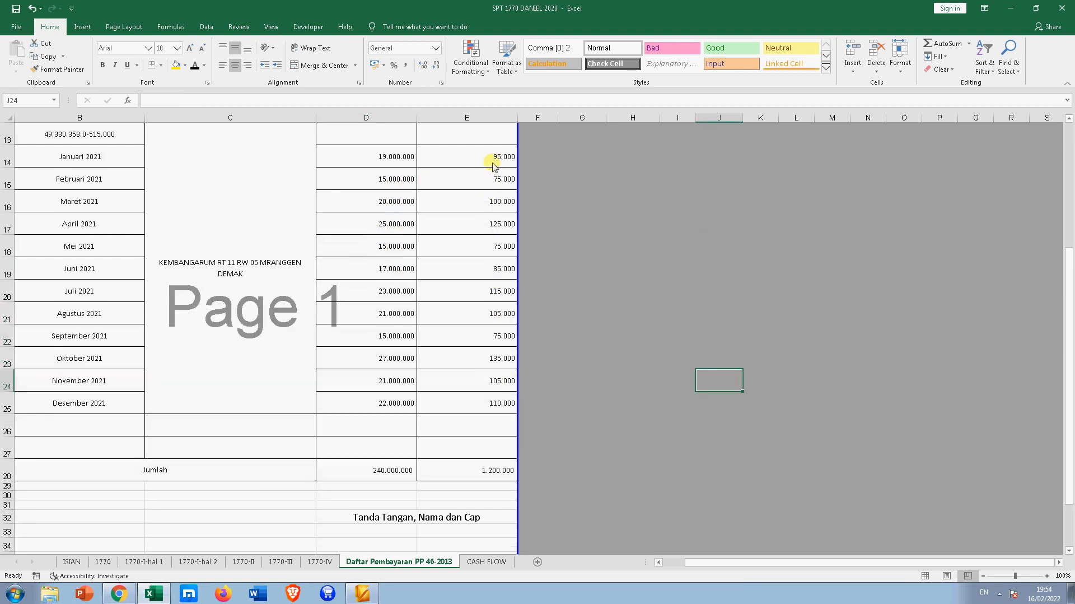
# - Inspect the SUM formulas in E28 and D28, then move to the 1770-III sheet
pyautogui.moveTo(496, 160); pyautogui.dragTo(487, 403)
pyautogui.click(488, 472)
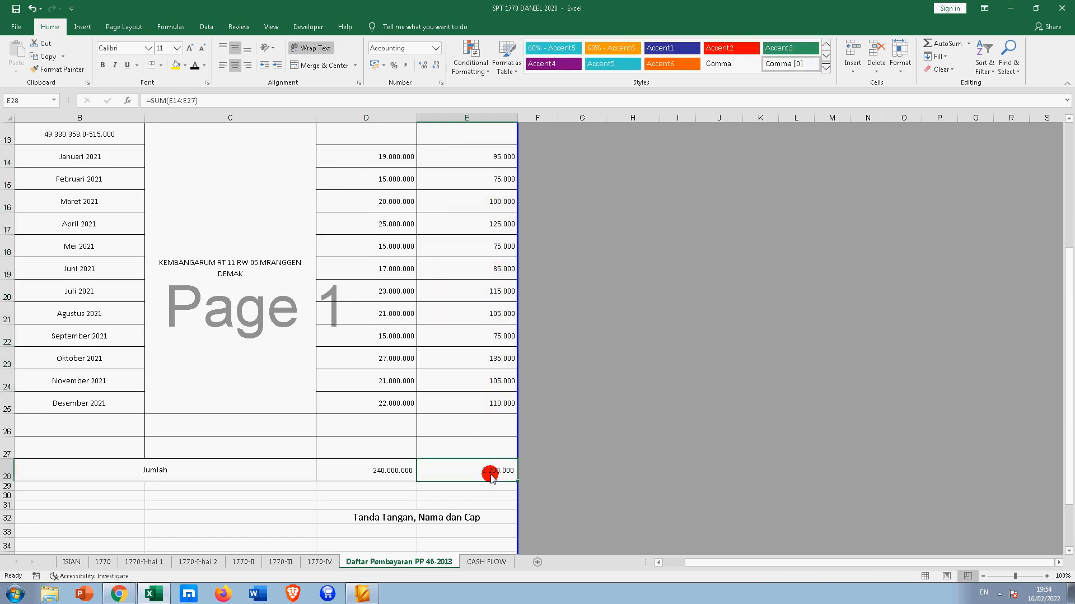
pyautogui.click(409, 471)
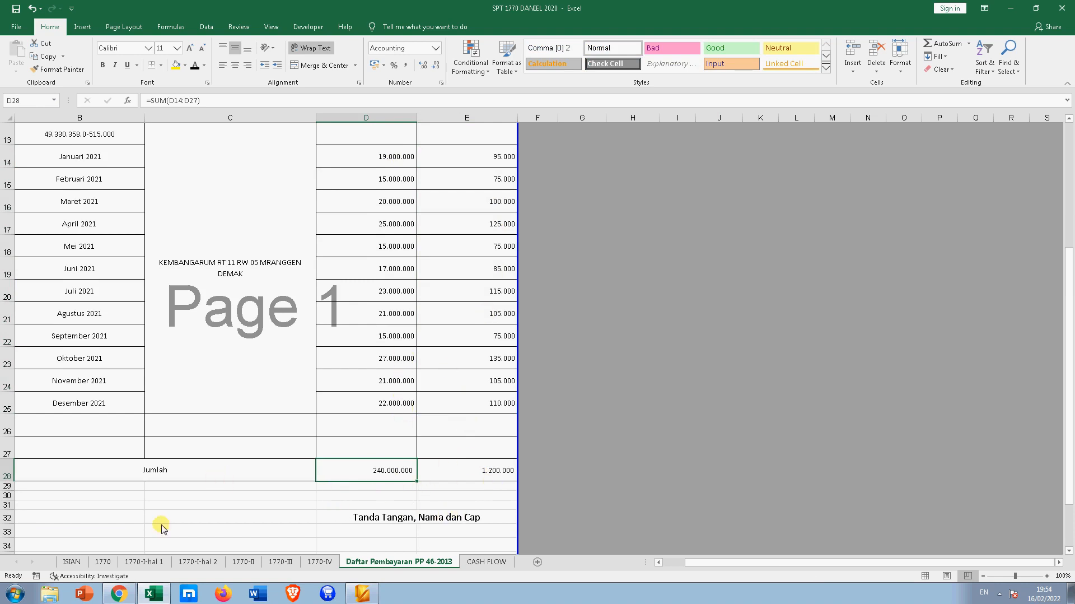
pyautogui.click(385, 562)
pyautogui.click(281, 562)
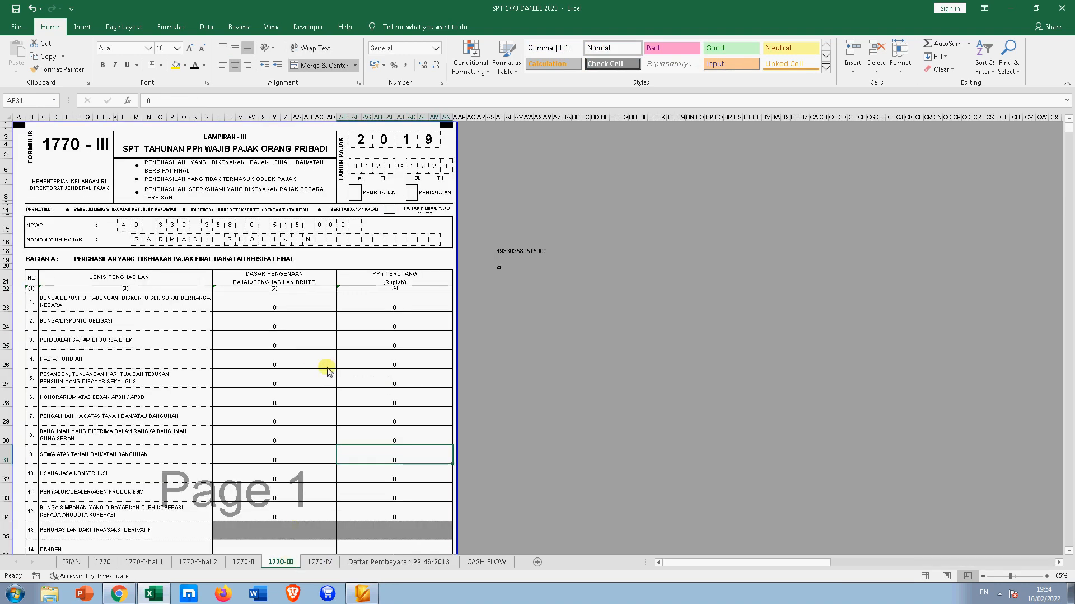
# - Compare 1770-III's 240.000.000 final-tax income with the PP 46-2013 total in D28
pyautogui.scroll(-7, 328, 369)
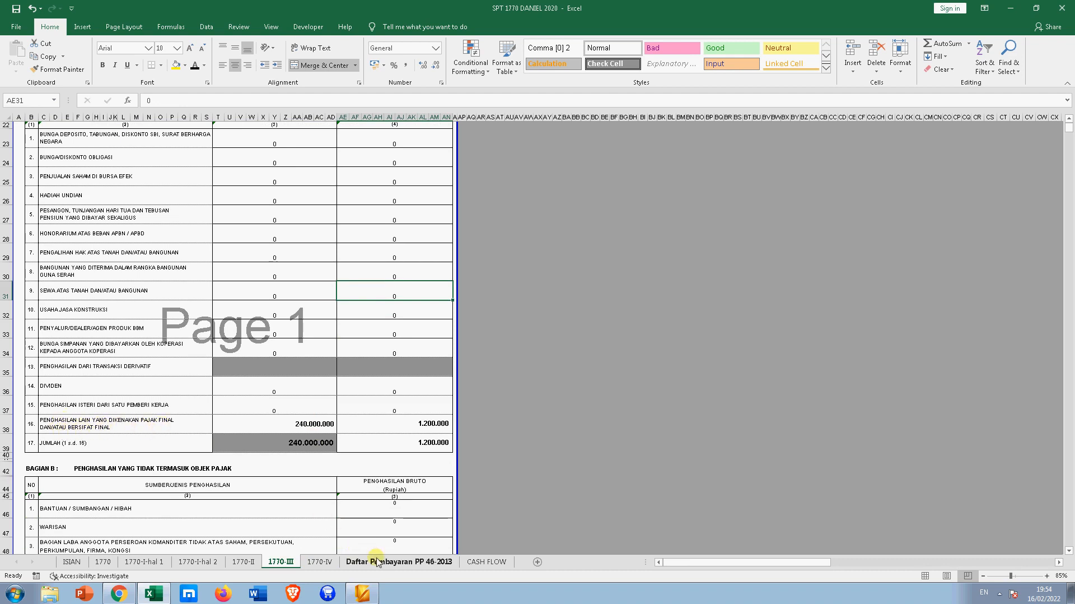
pyautogui.click(434, 563)
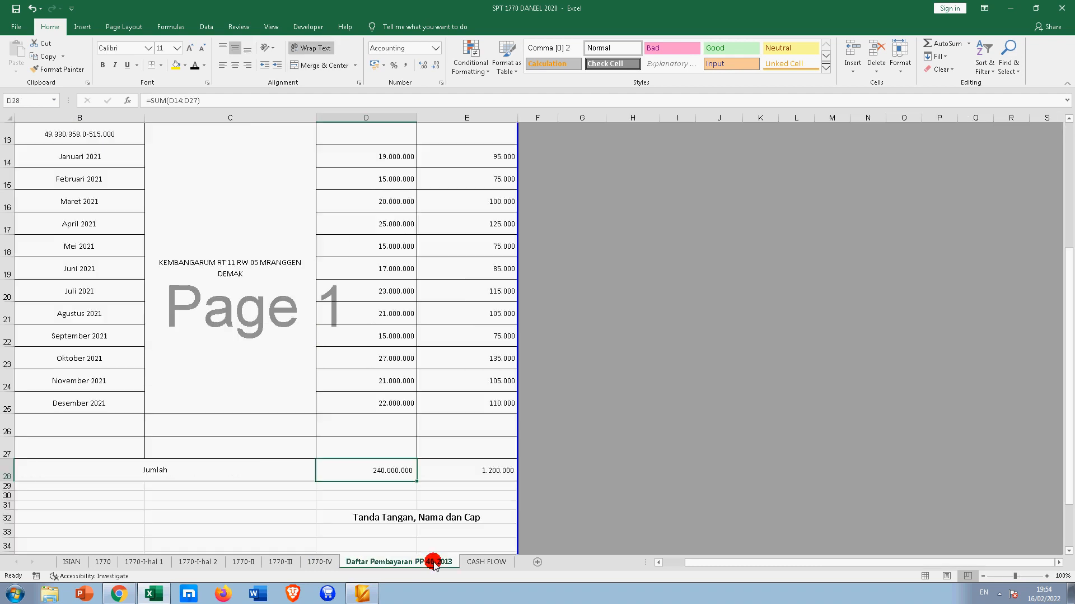
pyautogui.click(324, 561)
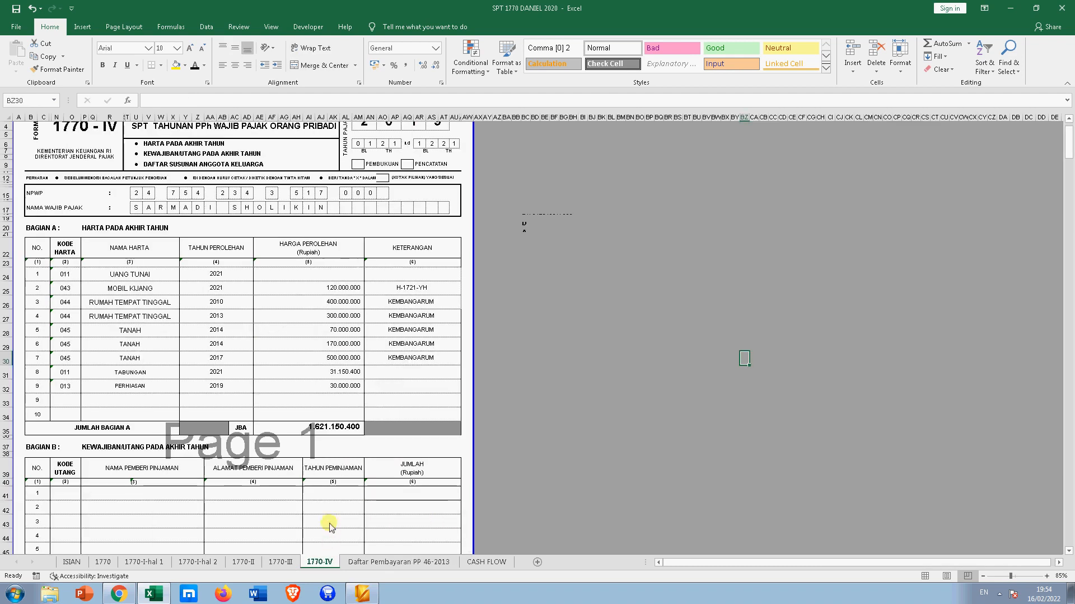
pyautogui.click(288, 561)
pyautogui.click(284, 424)
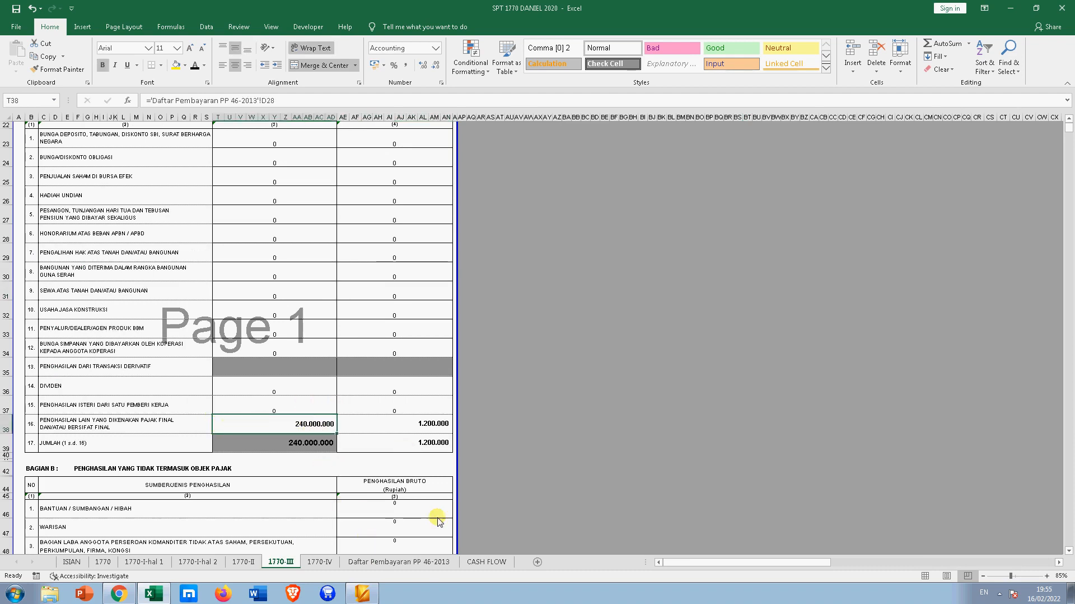
pyautogui.click(407, 562)
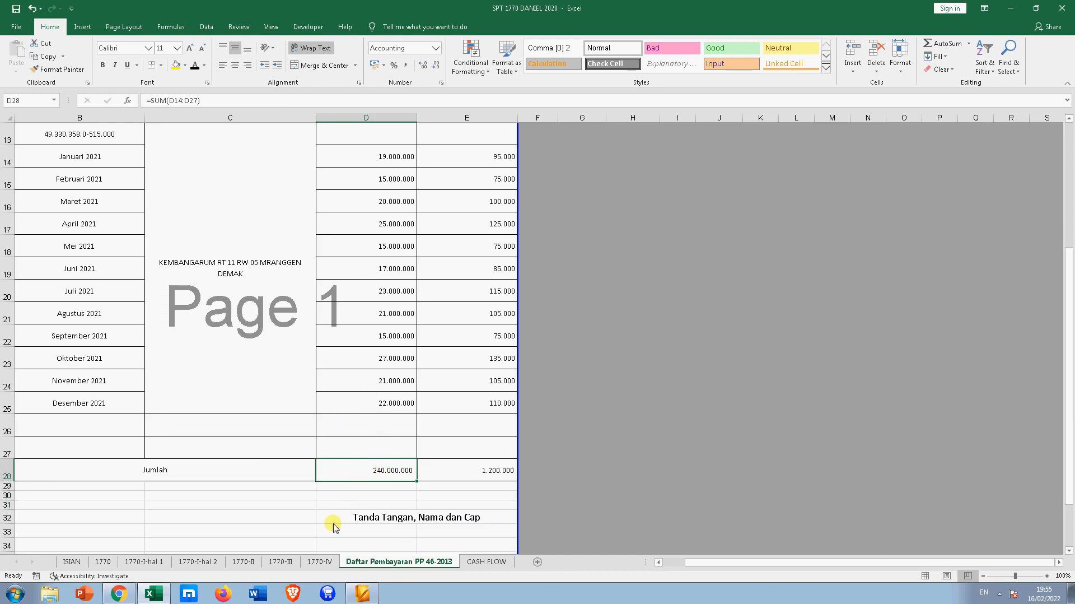
pyautogui.click(282, 562)
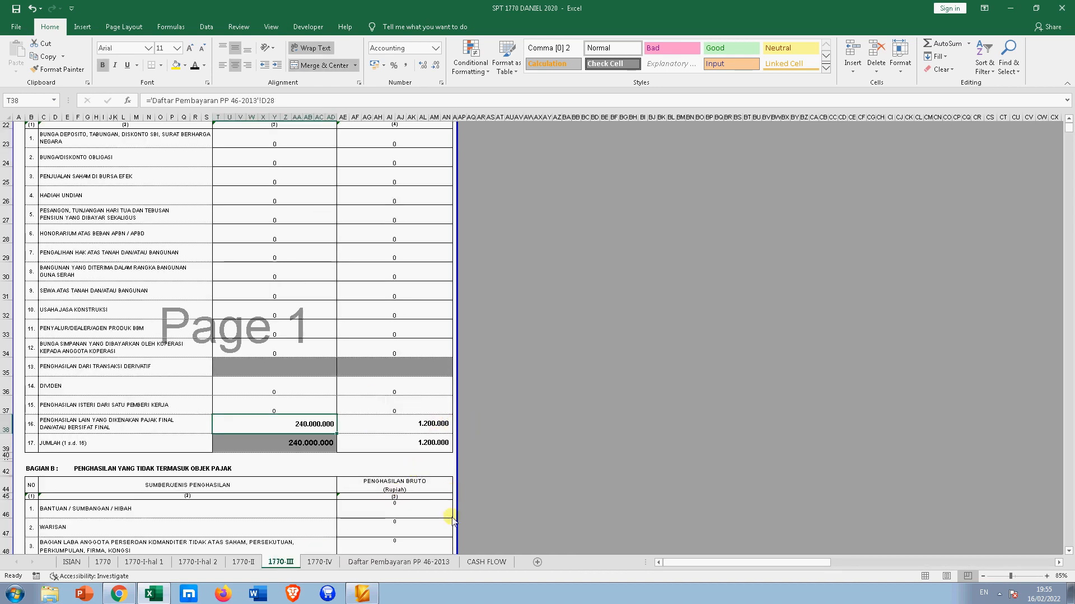
pyautogui.click(413, 562)
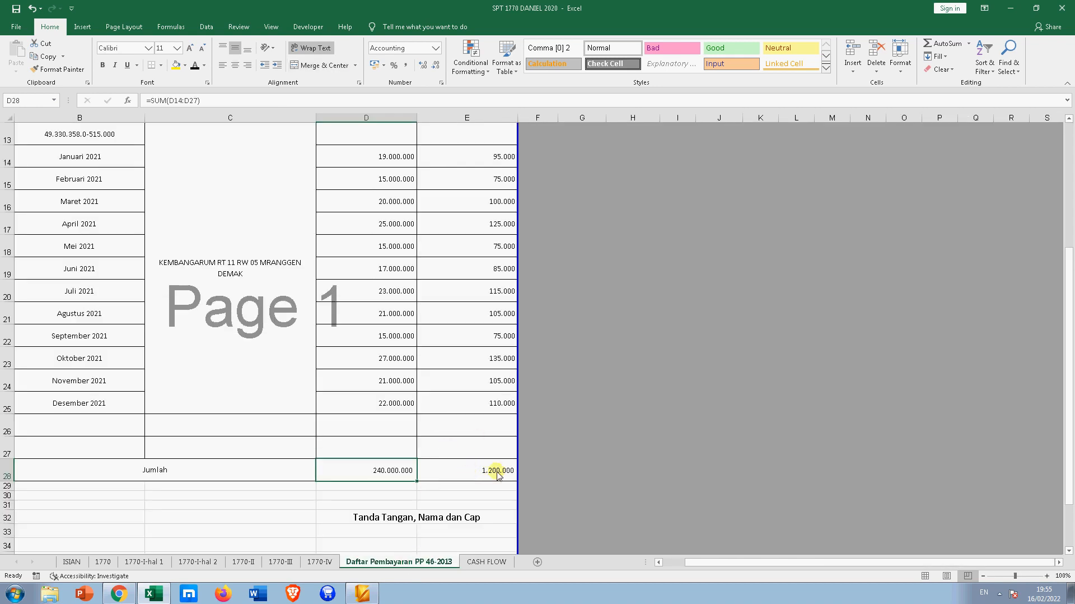
pyautogui.click(280, 561)
pyautogui.scroll(-4, 354, 427)
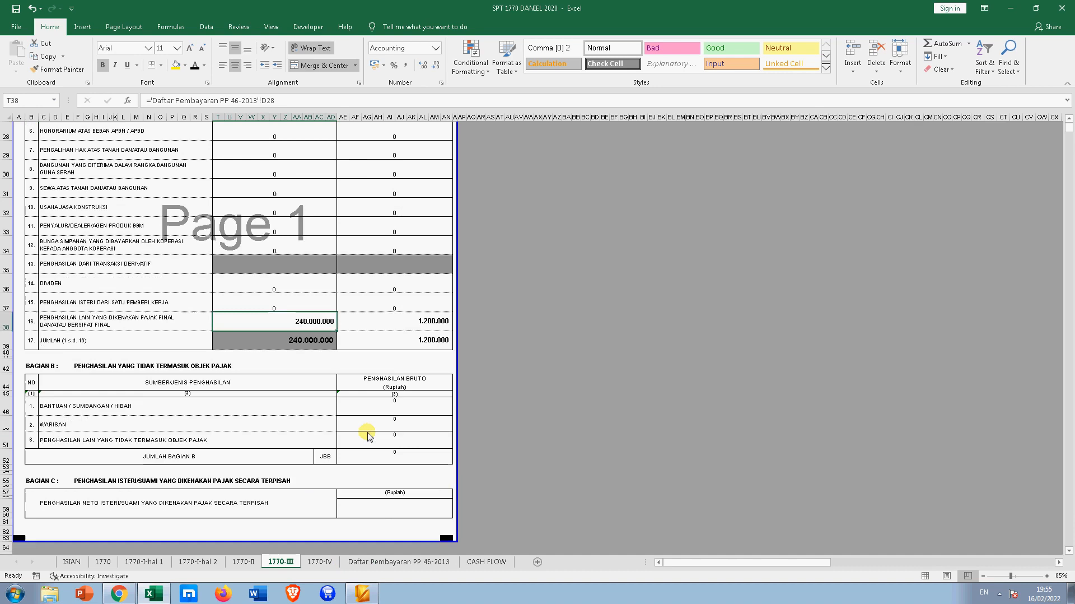
pyautogui.scroll(2, 332, 249)
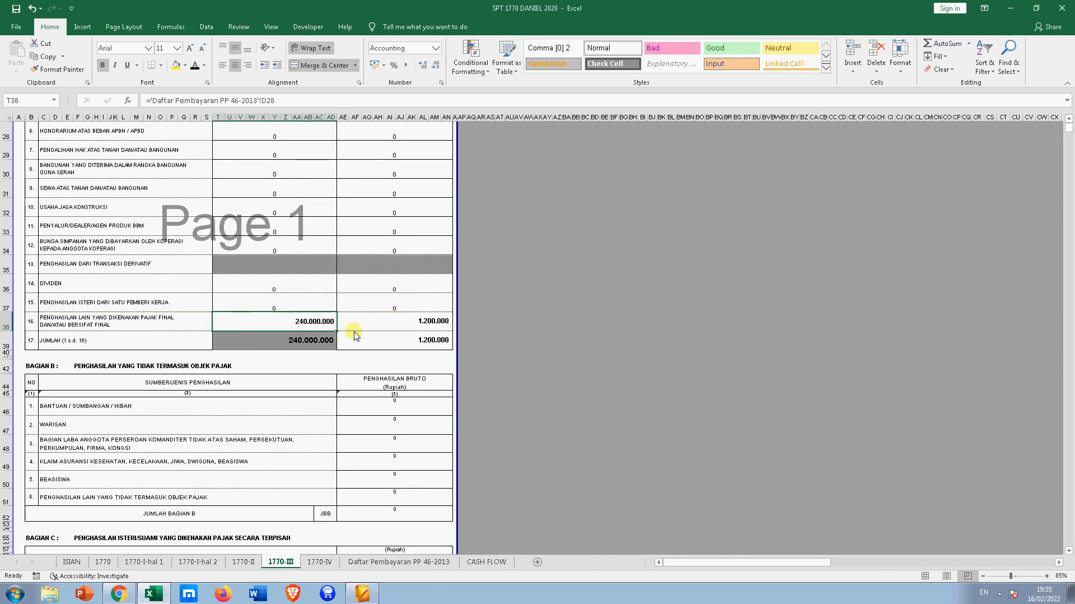
pyautogui.scroll(6, 263, 328)
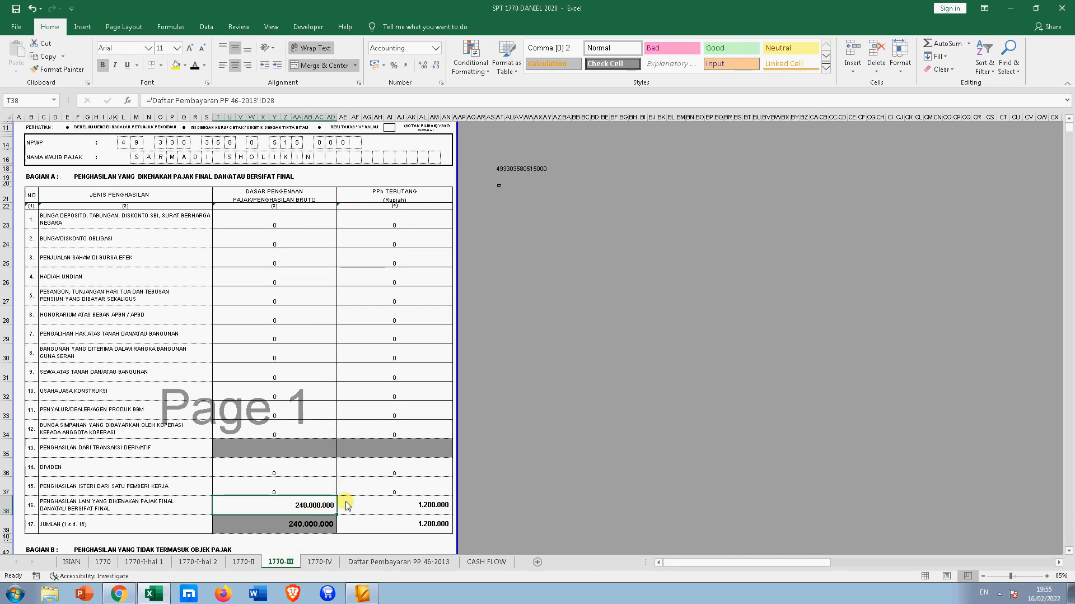
# - Inspect UANG TUNAI and asset names MOBIL KIJANG to PERHIASAN on 1770-IV, then go to CASH FLOW
pyautogui.click(326, 562)
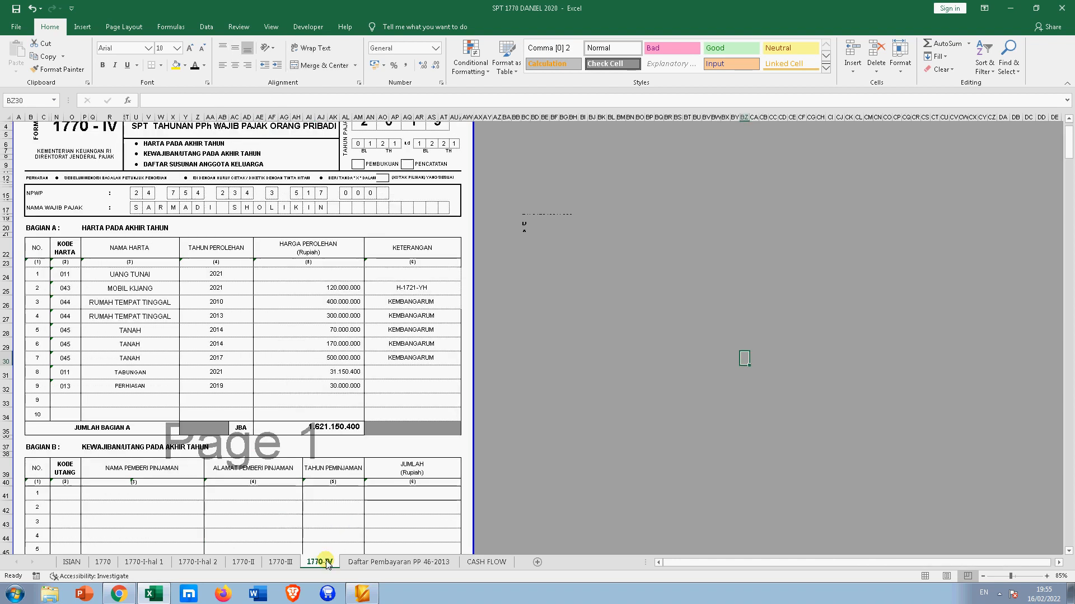
pyautogui.scroll(1, 356, 370)
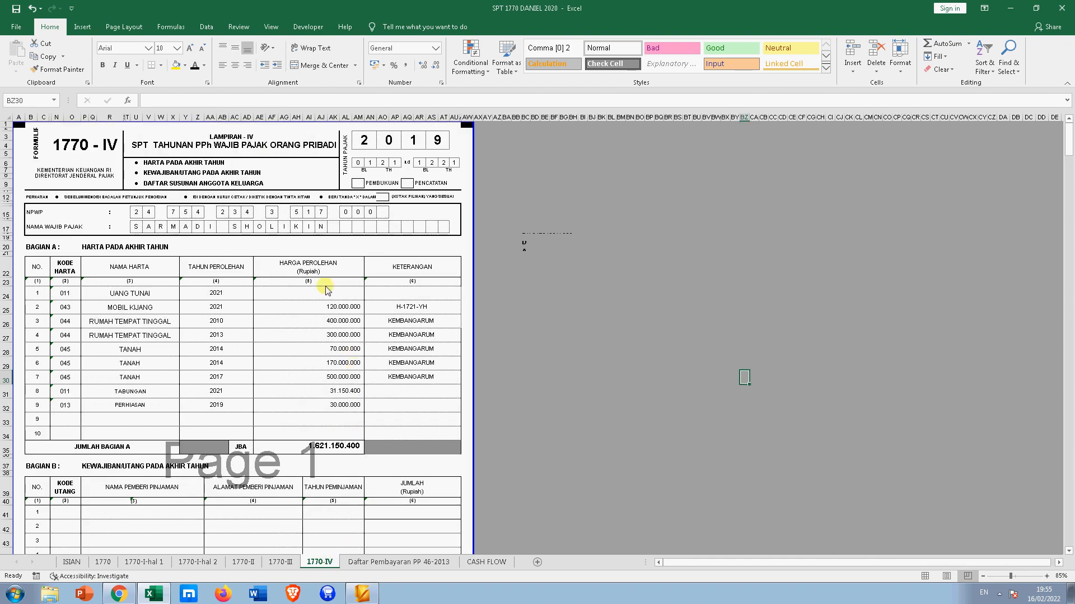
pyautogui.scroll(-1, 322, 308)
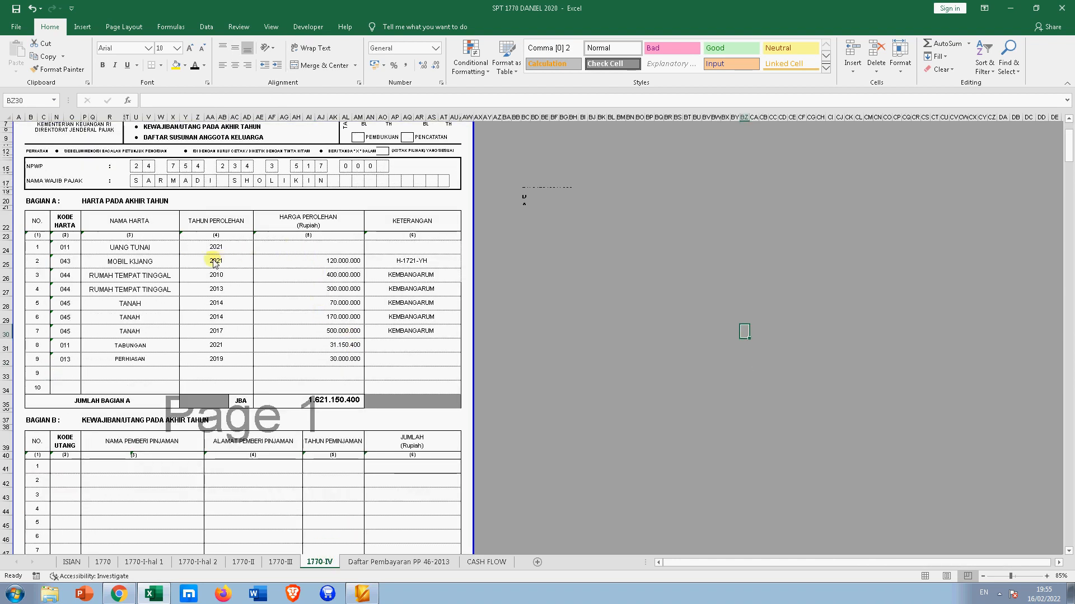
pyautogui.click(377, 245)
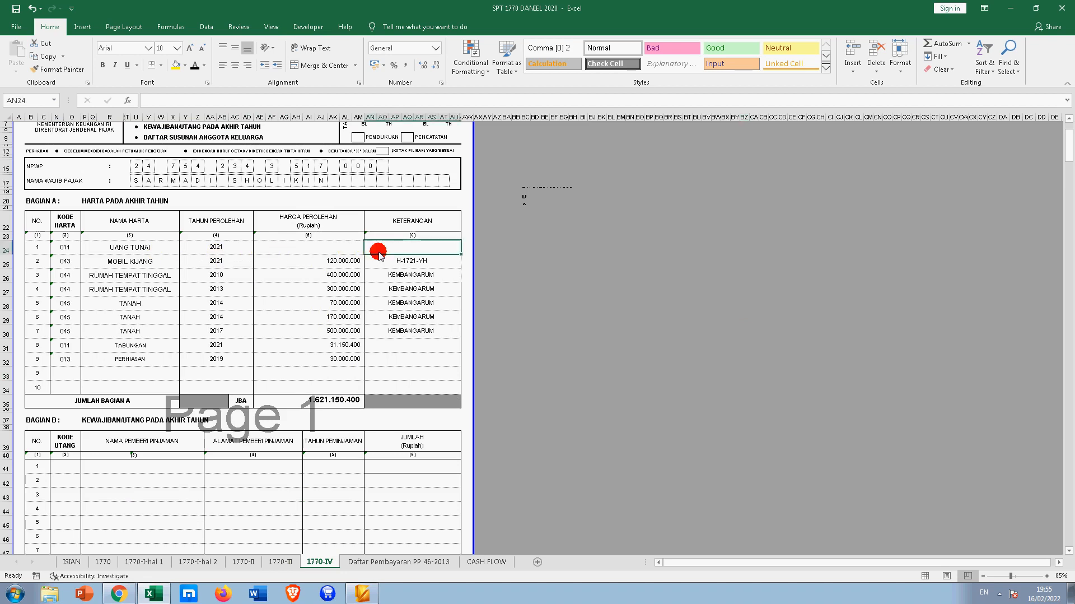
pyautogui.click(322, 251)
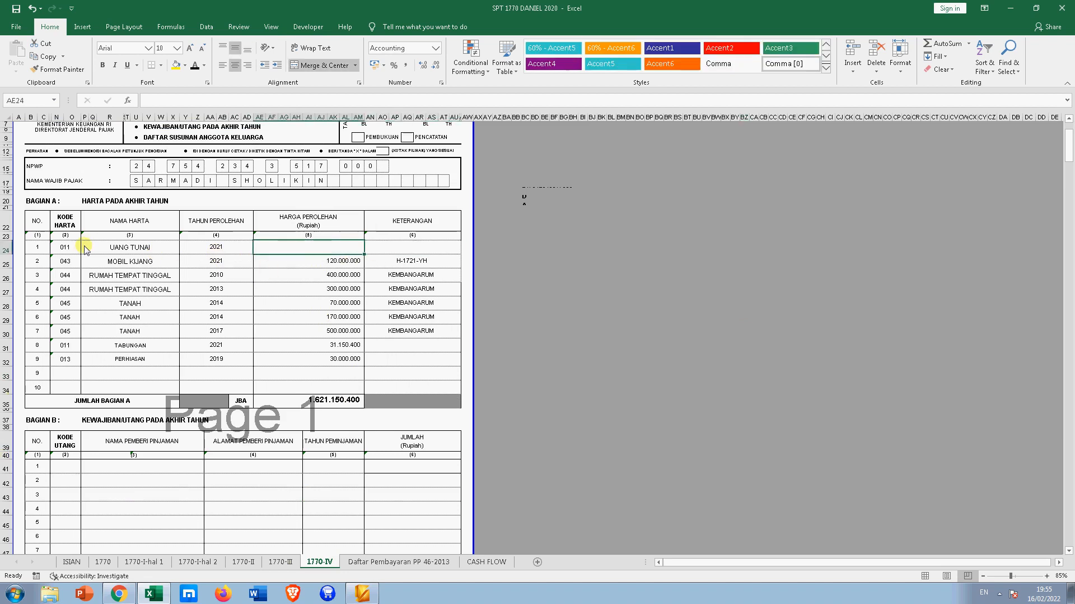
pyautogui.click(128, 264)
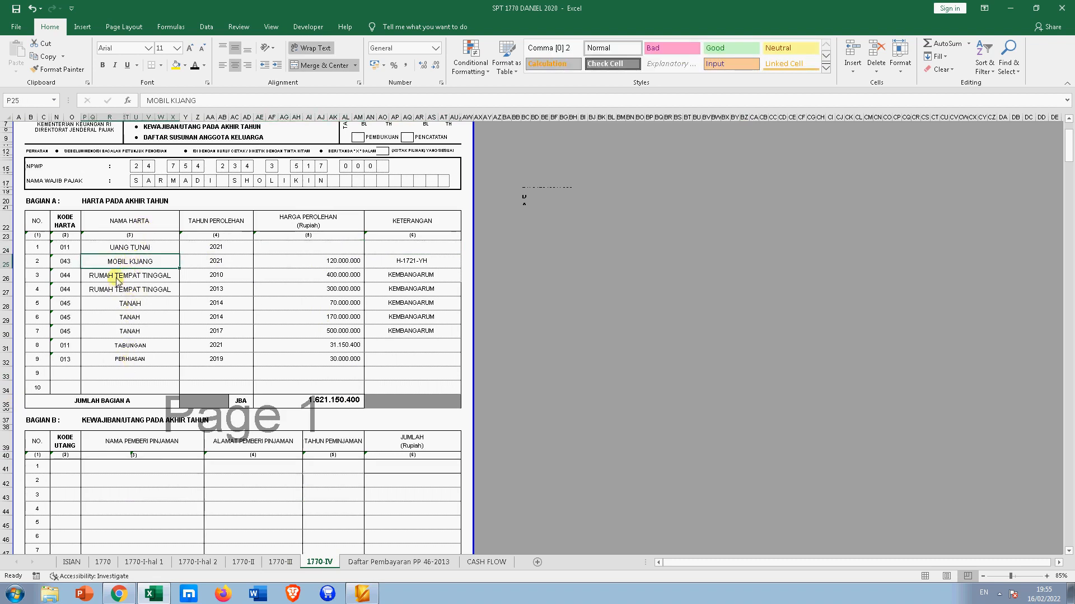
pyautogui.moveTo(119, 266); pyautogui.dragTo(124, 359)
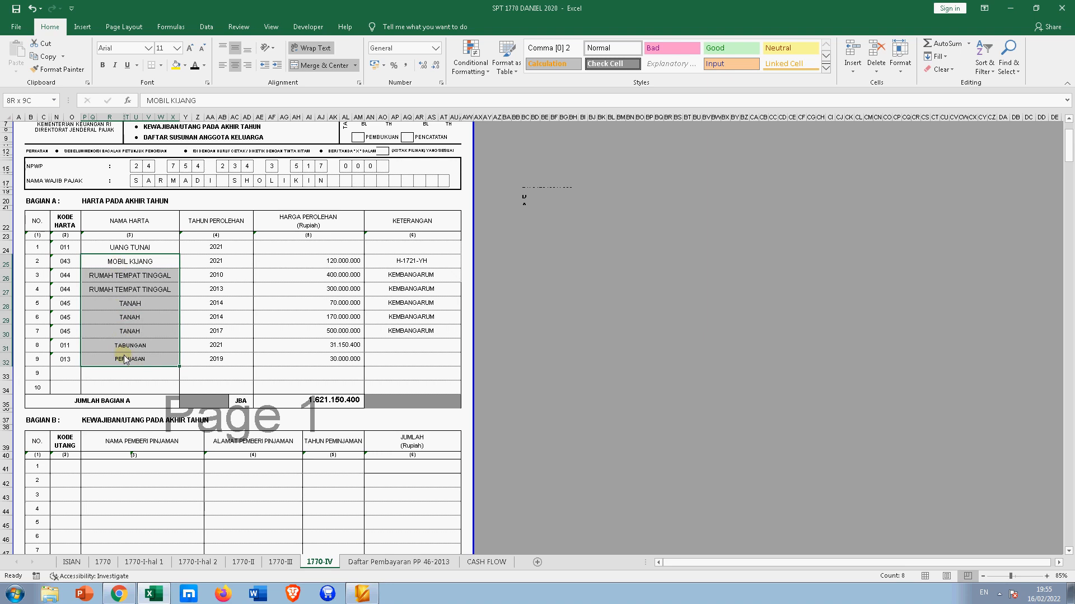
pyautogui.click(432, 347)
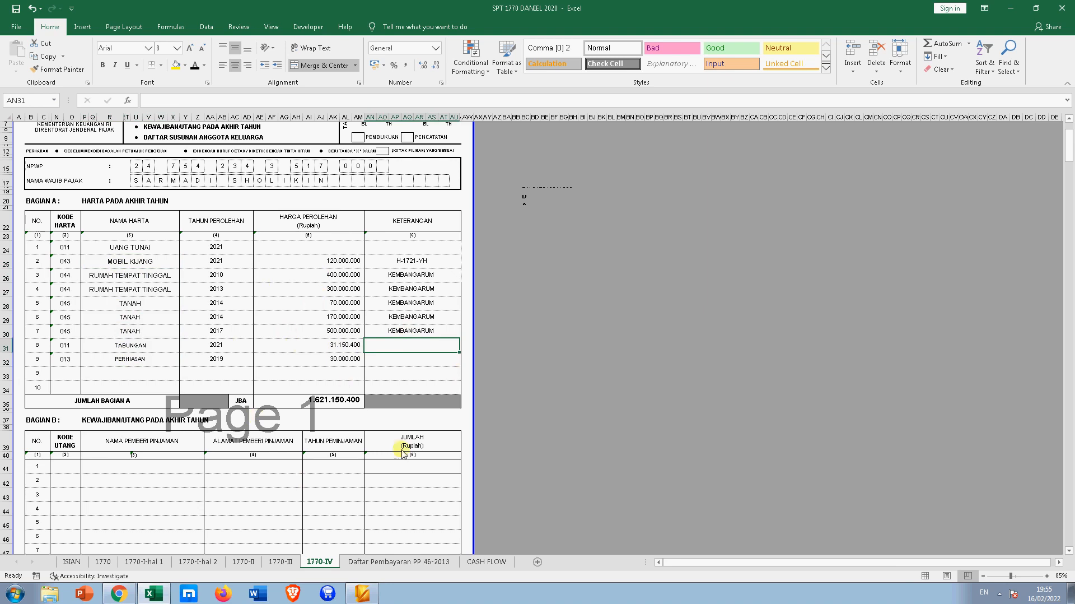
pyautogui.click(476, 562)
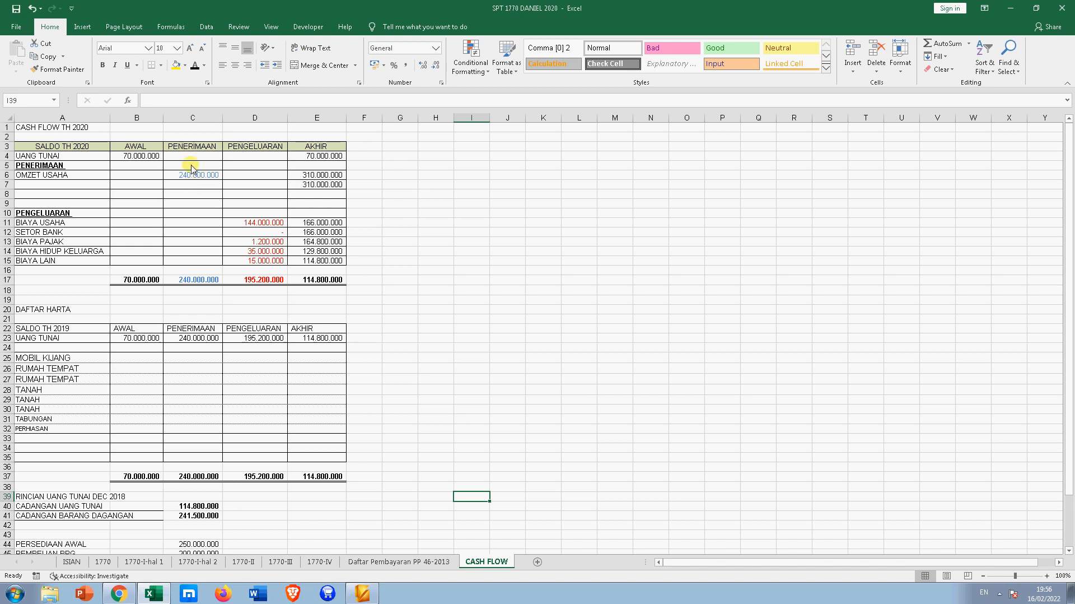
# - Trace the 240.000.000 OMZET USAHA receipt to the PP 46 payment total, then select A7 for a new income label
pyautogui.click(144, 157)
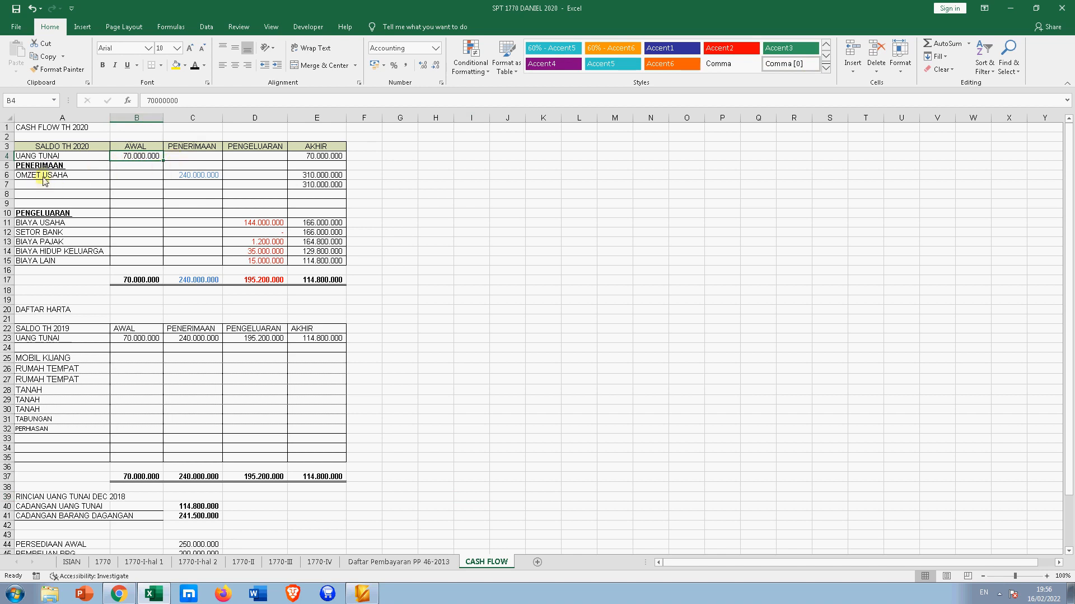
pyautogui.click(190, 175)
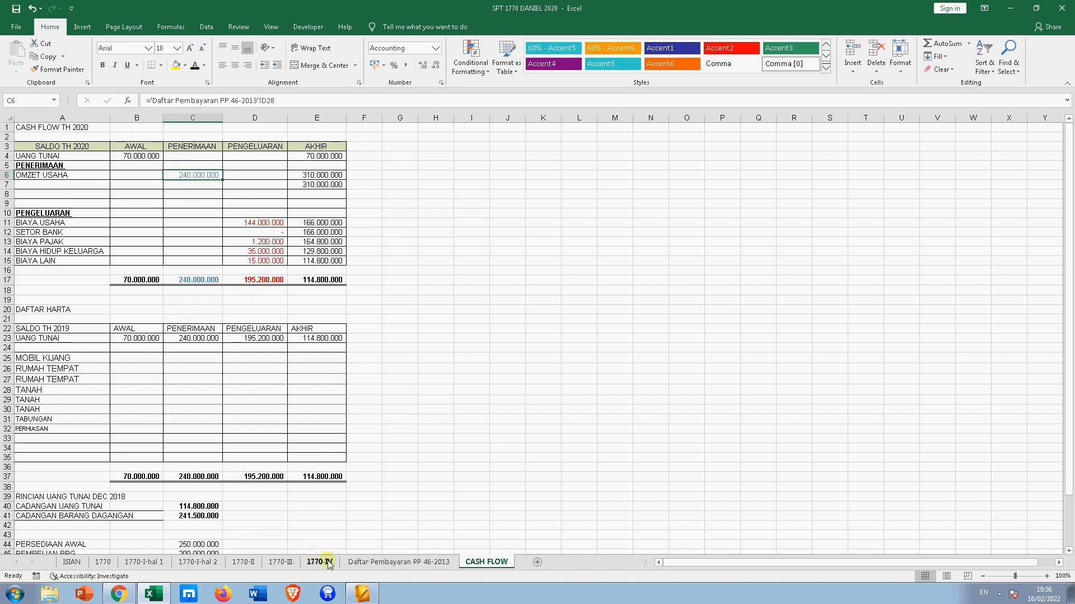
pyautogui.click(381, 561)
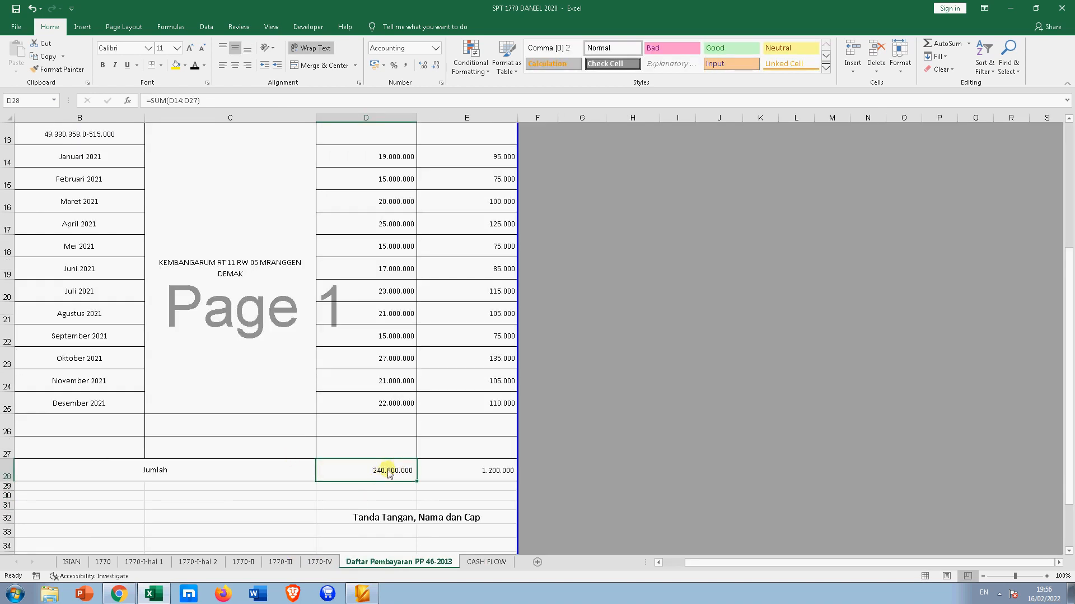
pyautogui.click(474, 561)
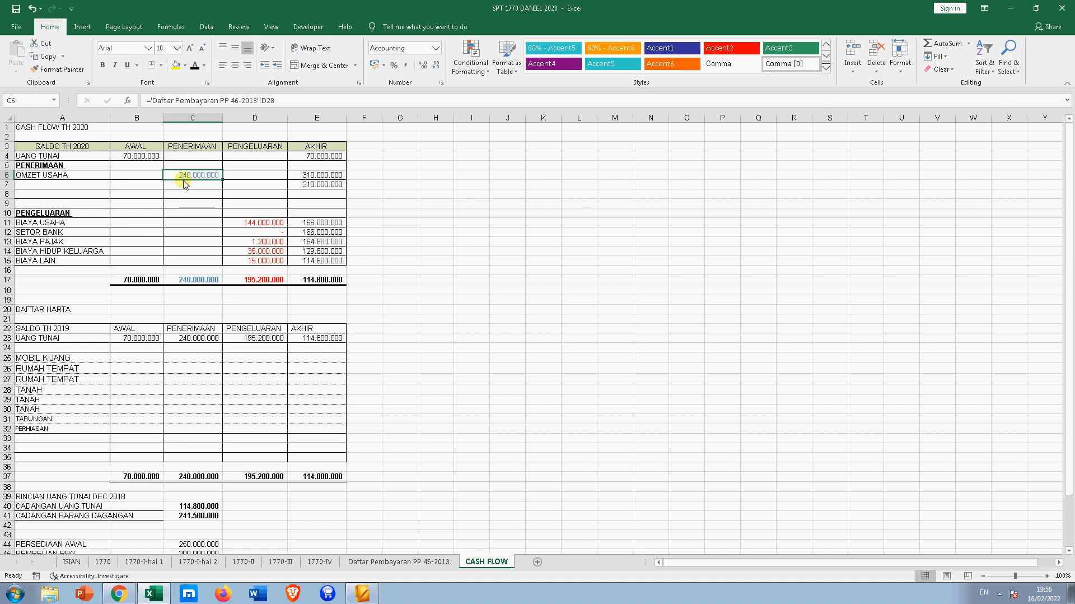
pyautogui.click(67, 183)
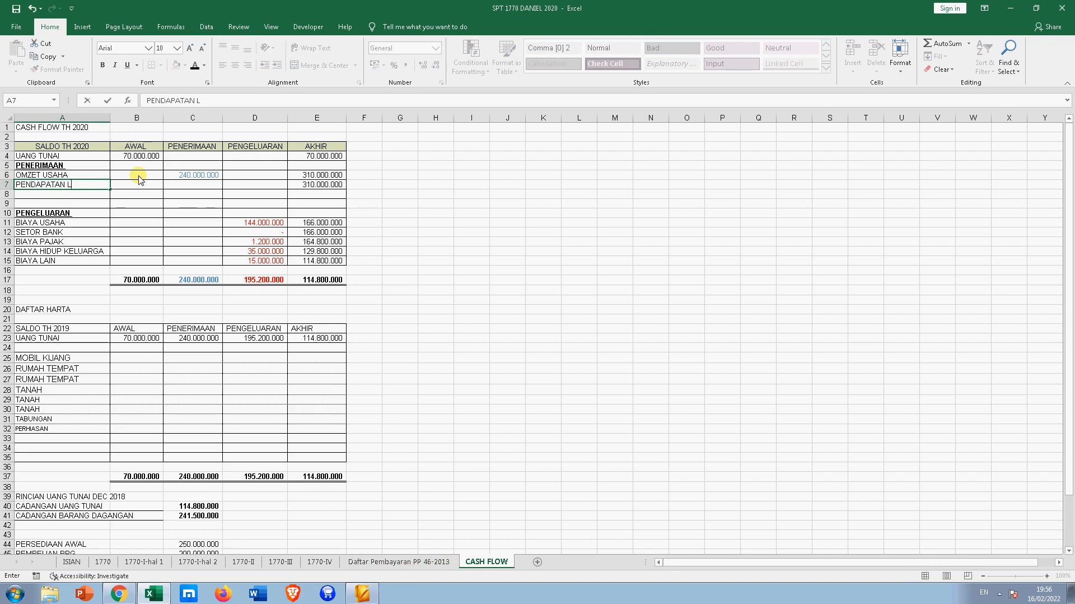
pyautogui.press('Return')
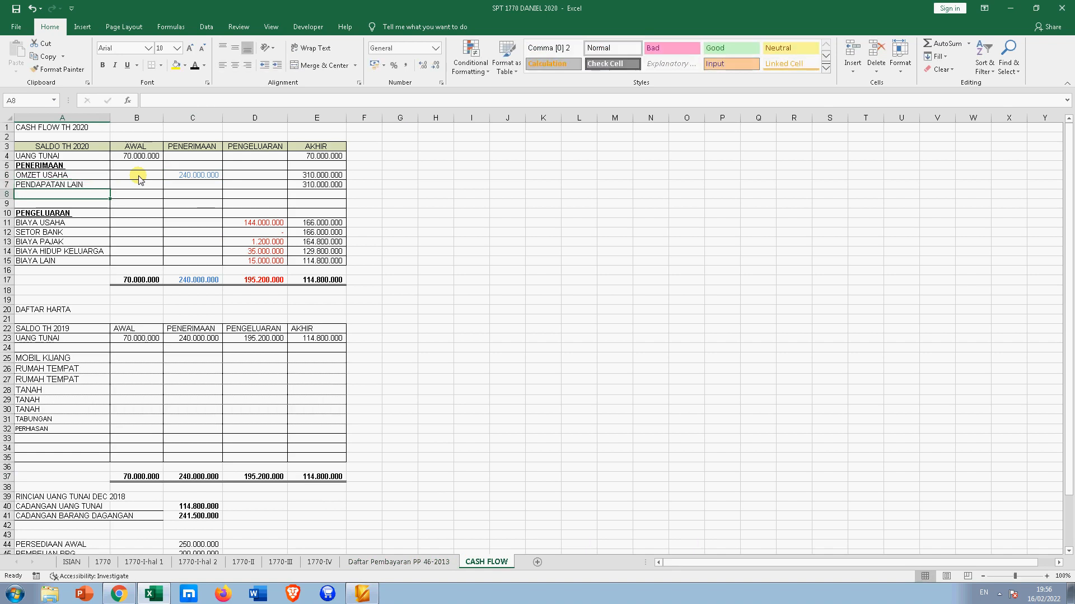
pyautogui.press('Up')
pyautogui.press('Right')
pyautogui.press('Right')
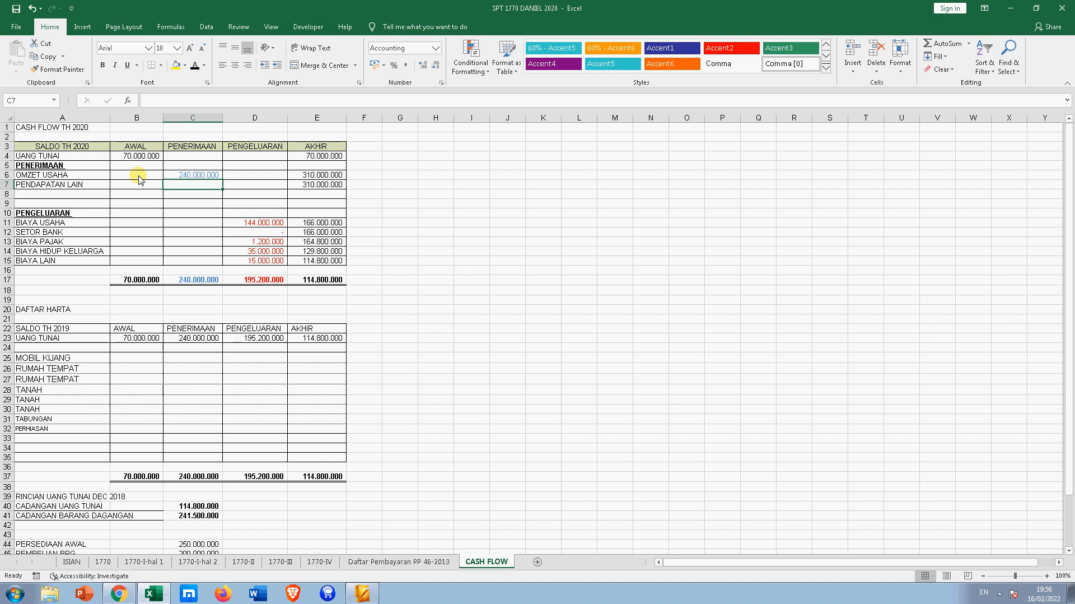
pyautogui.write('100000')
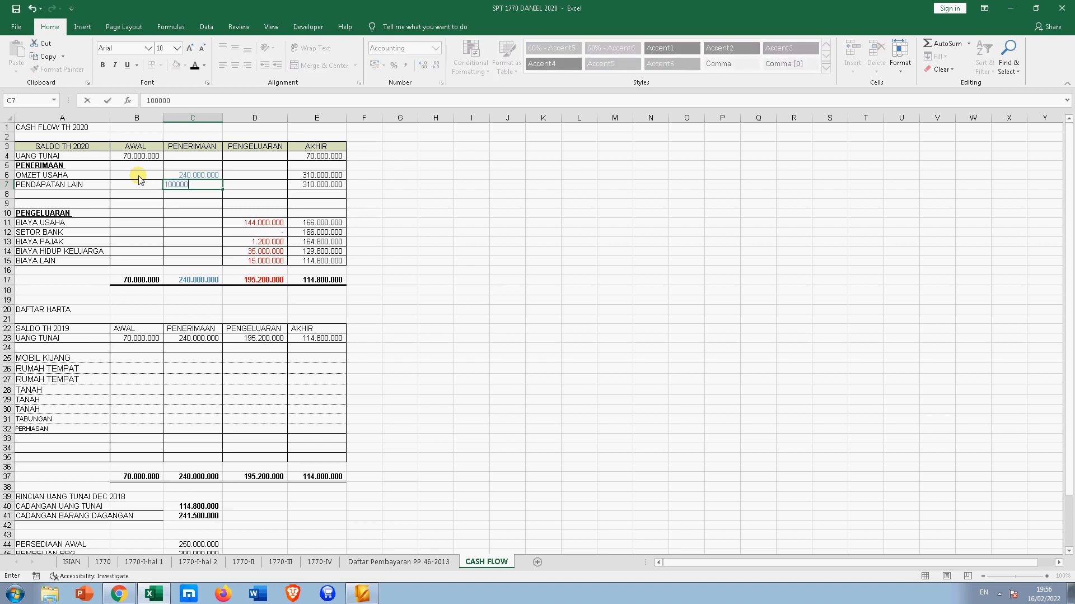
pyautogui.write('.000.000')
pyautogui.press('Return')
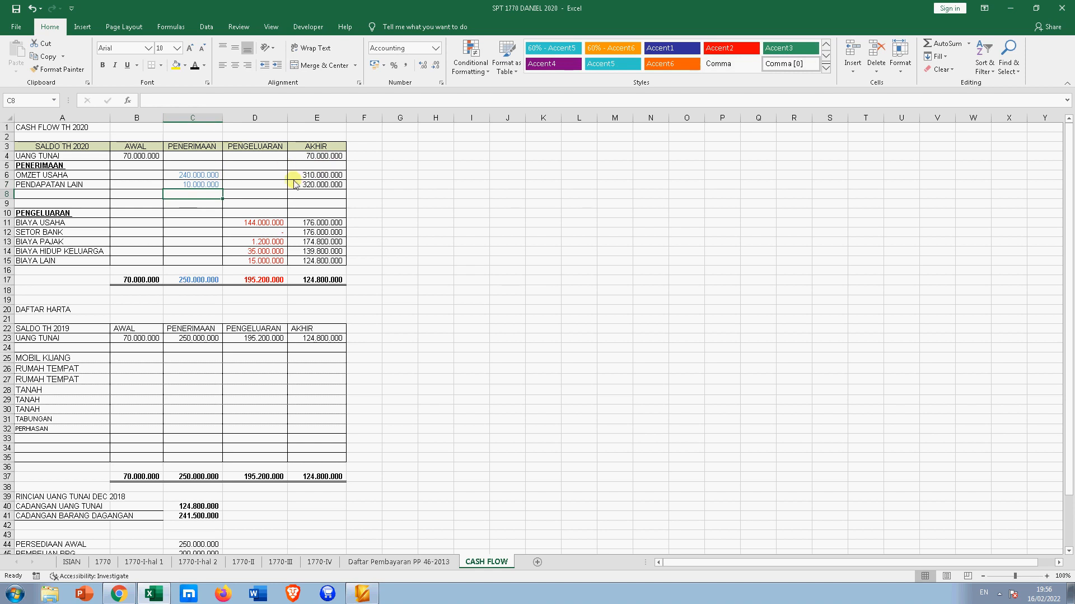
pyautogui.click(334, 176)
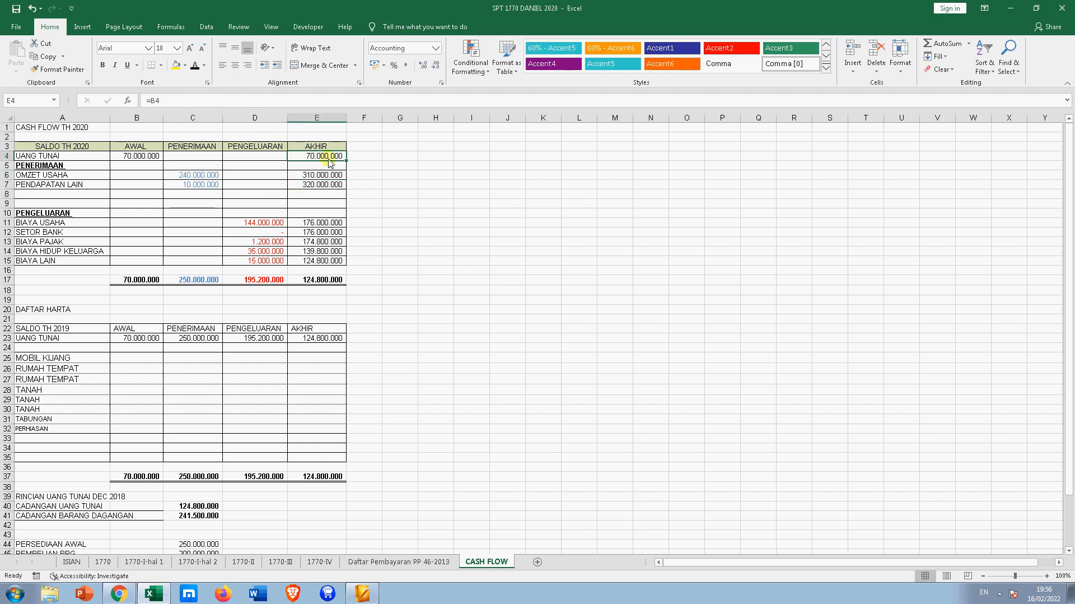
pyautogui.click(324, 183)
pyautogui.click(333, 175)
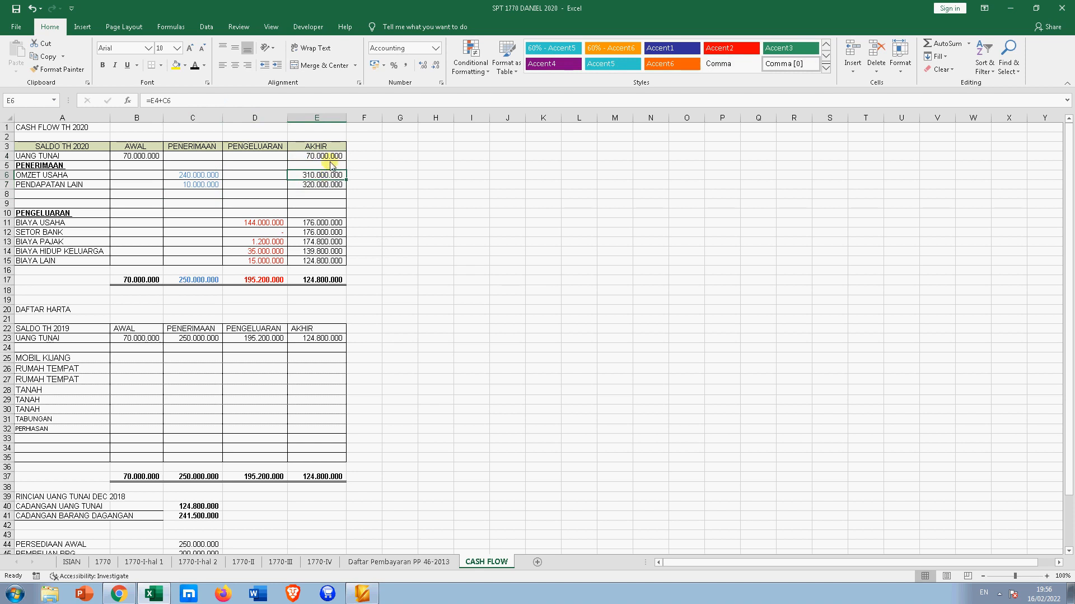
pyautogui.write('=')
pyautogui.click(330, 160)
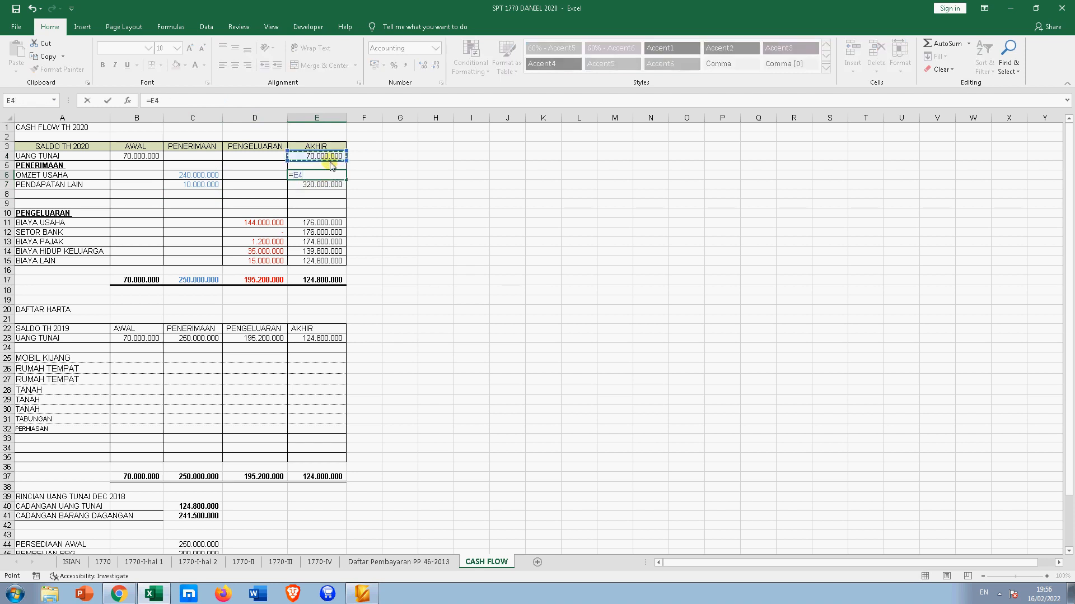
pyautogui.write('+')
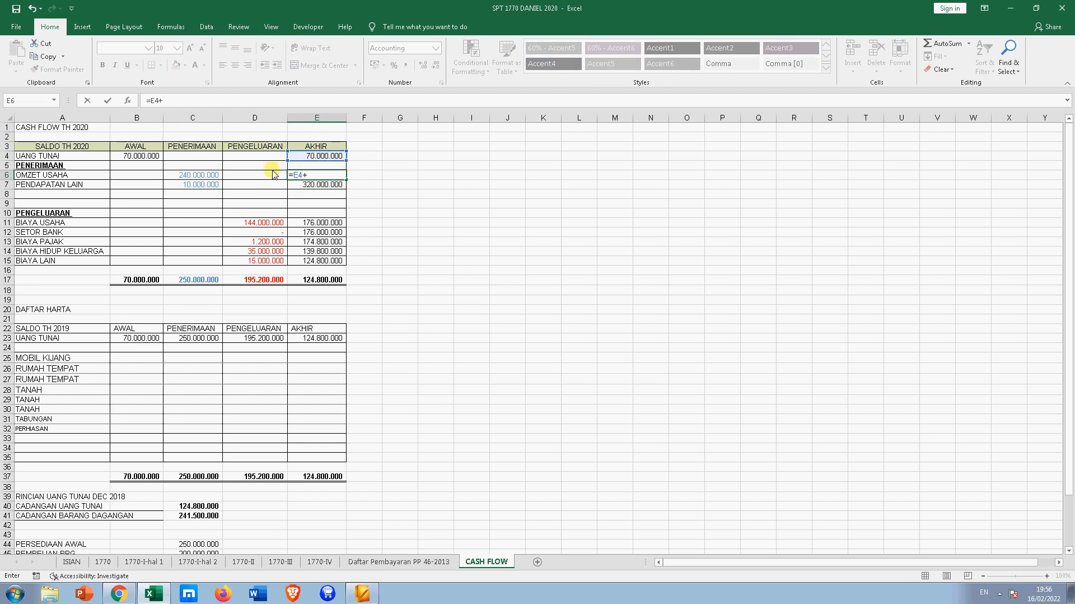
pyautogui.click(206, 175)
pyautogui.press('Return')
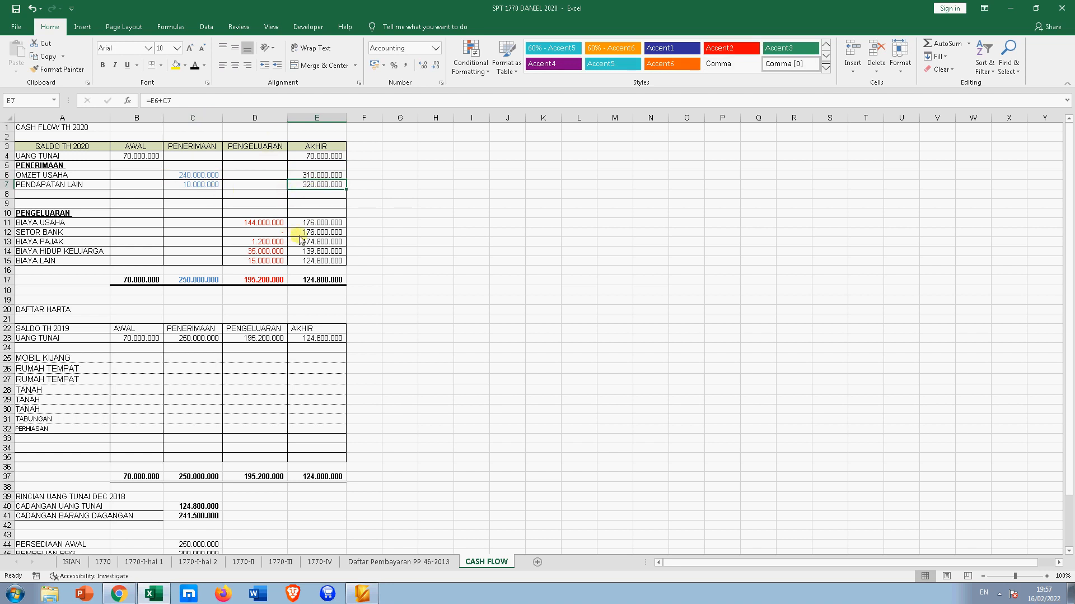
pyautogui.click(51, 215)
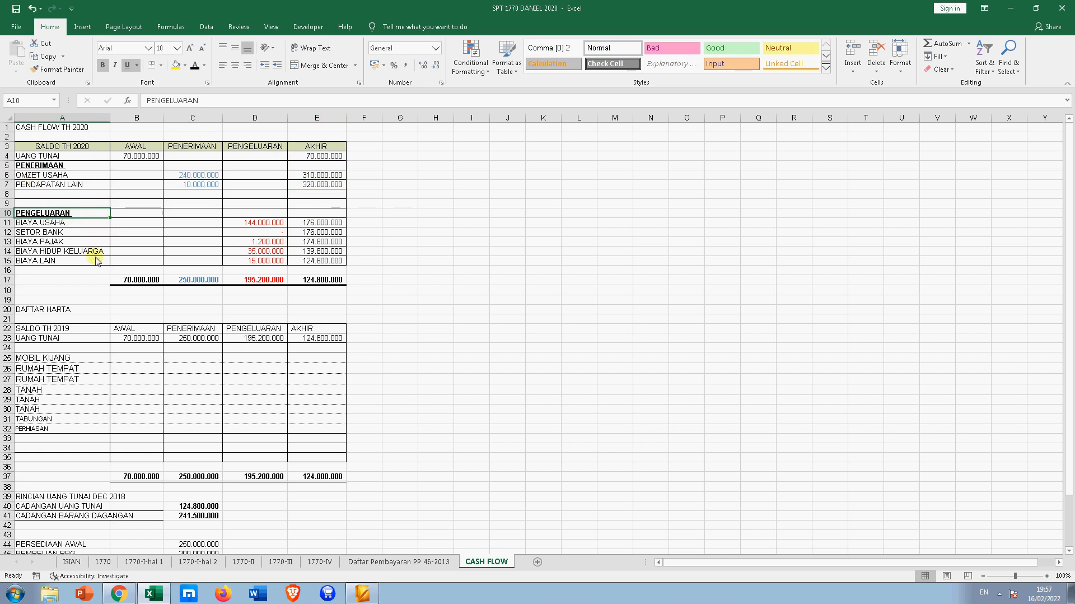
pyautogui.click(261, 224)
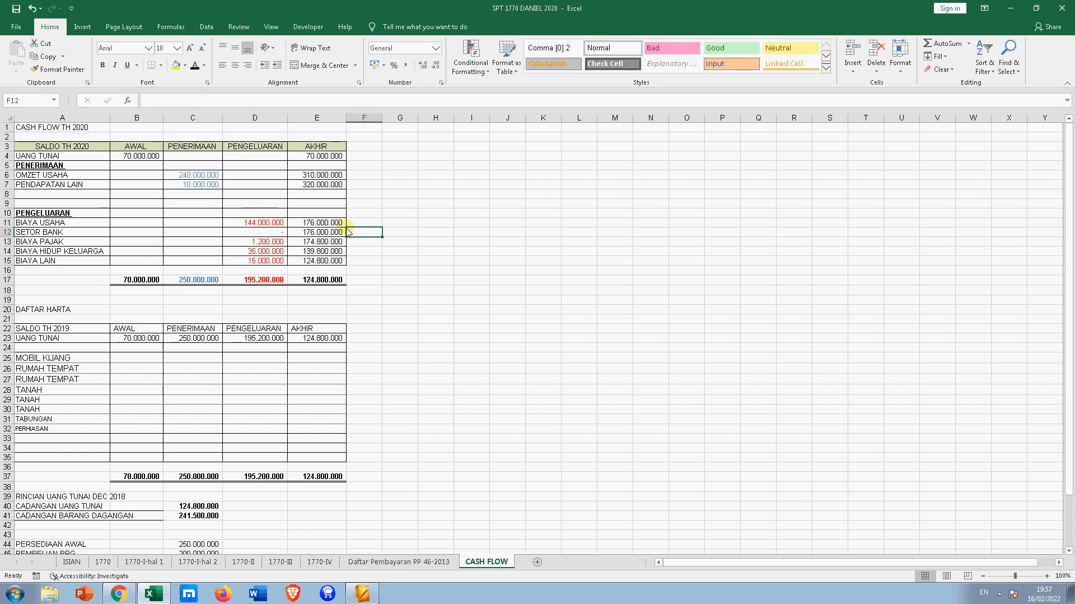
pyautogui.click(201, 177)
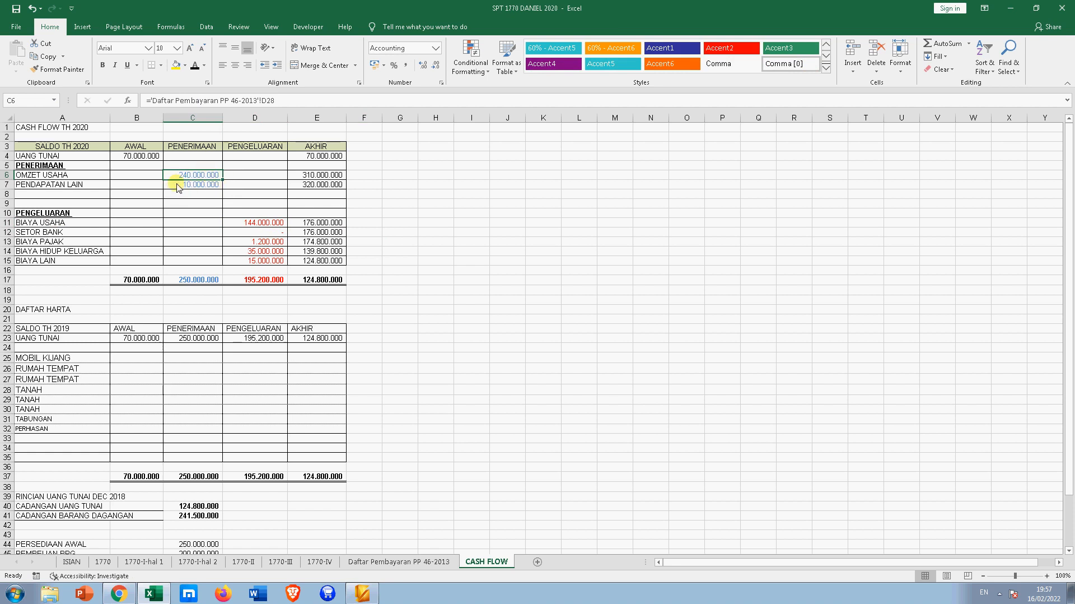
pyautogui.click(258, 223)
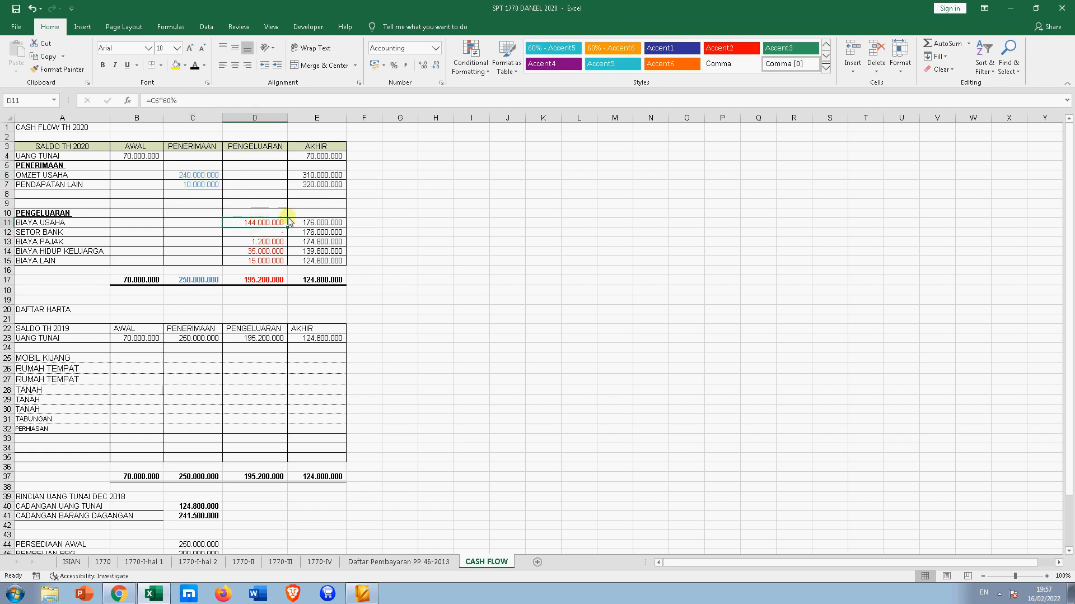
pyautogui.click(277, 232)
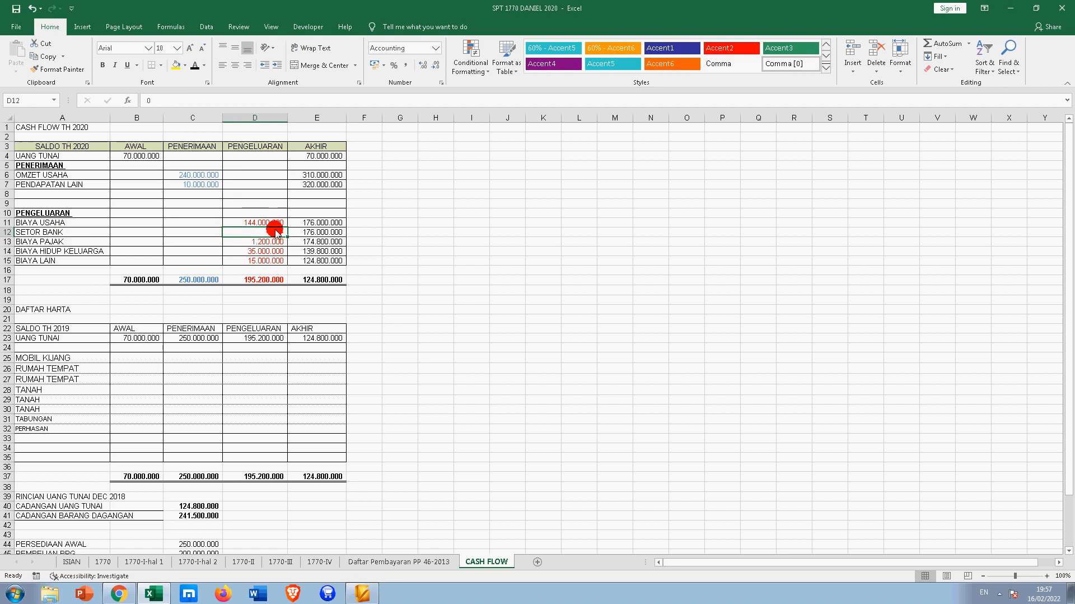
pyautogui.scroll(-2, 282, 234)
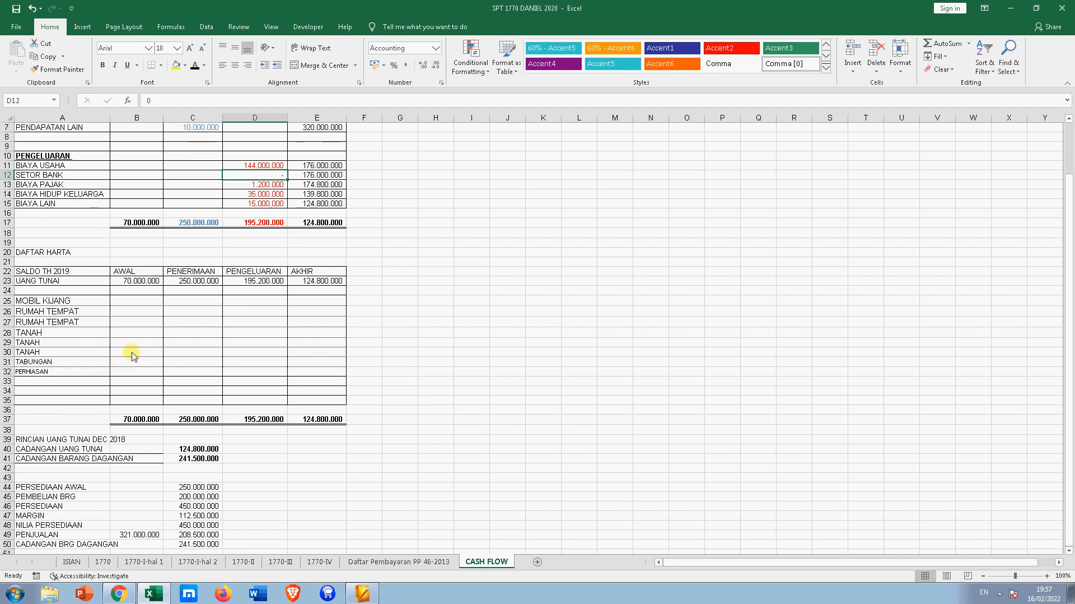
pyautogui.click(144, 291)
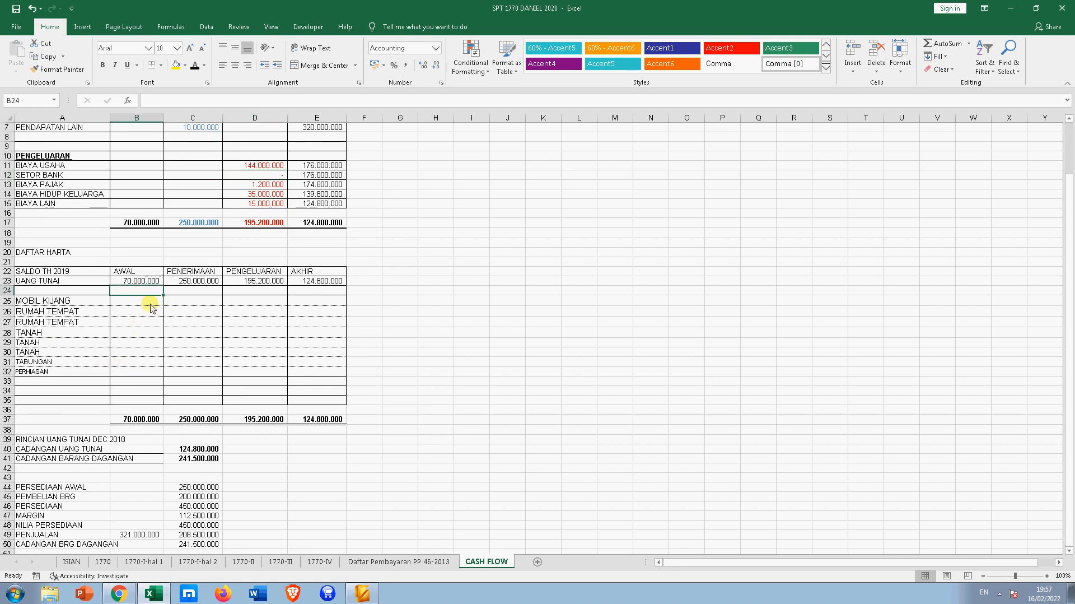
pyautogui.click(149, 301)
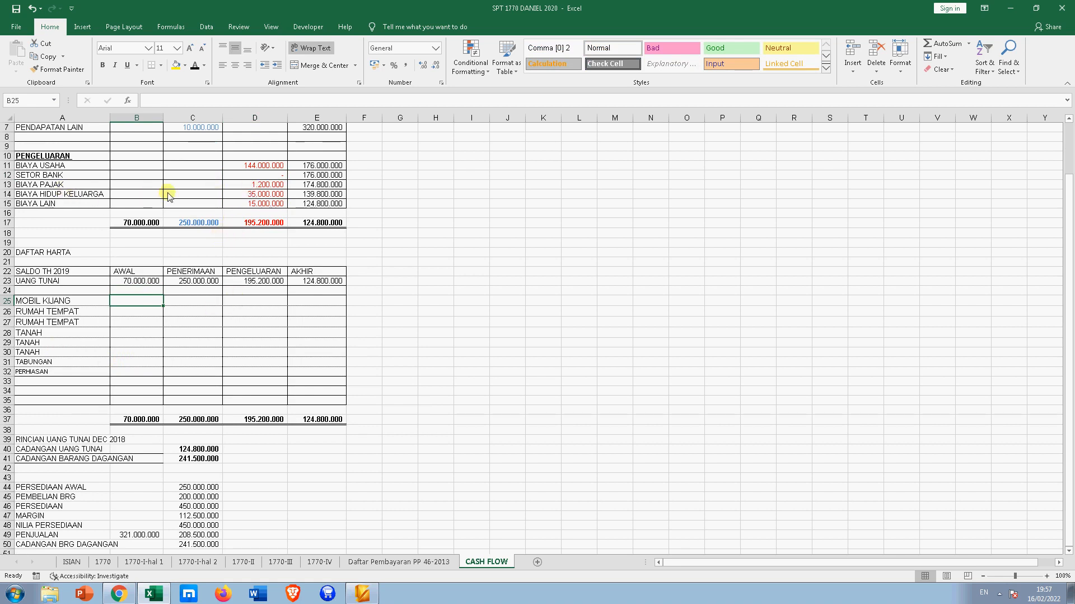
pyautogui.click(256, 185)
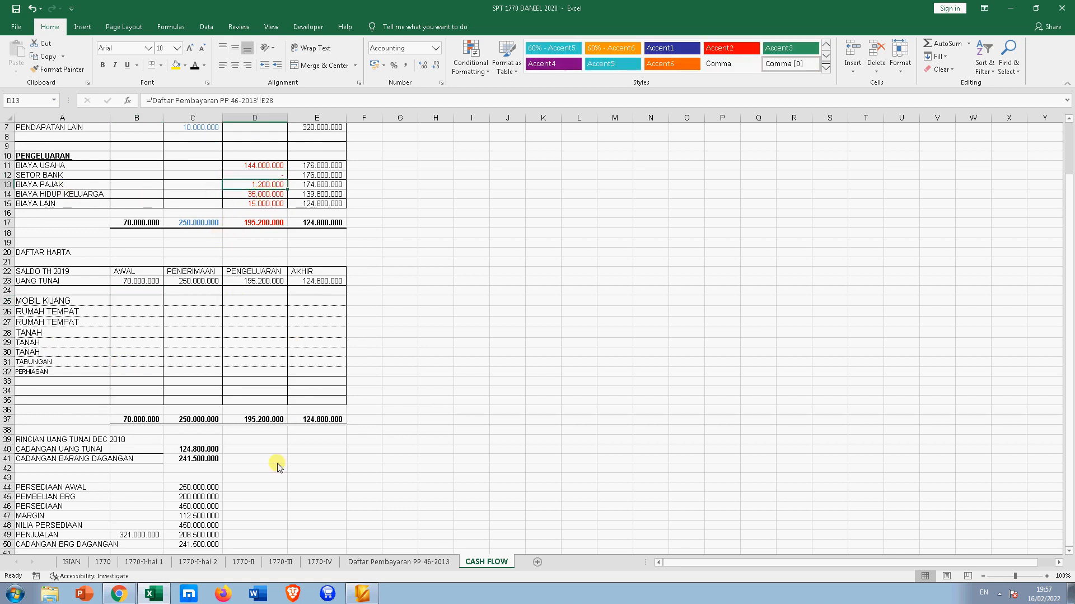
pyautogui.click(394, 561)
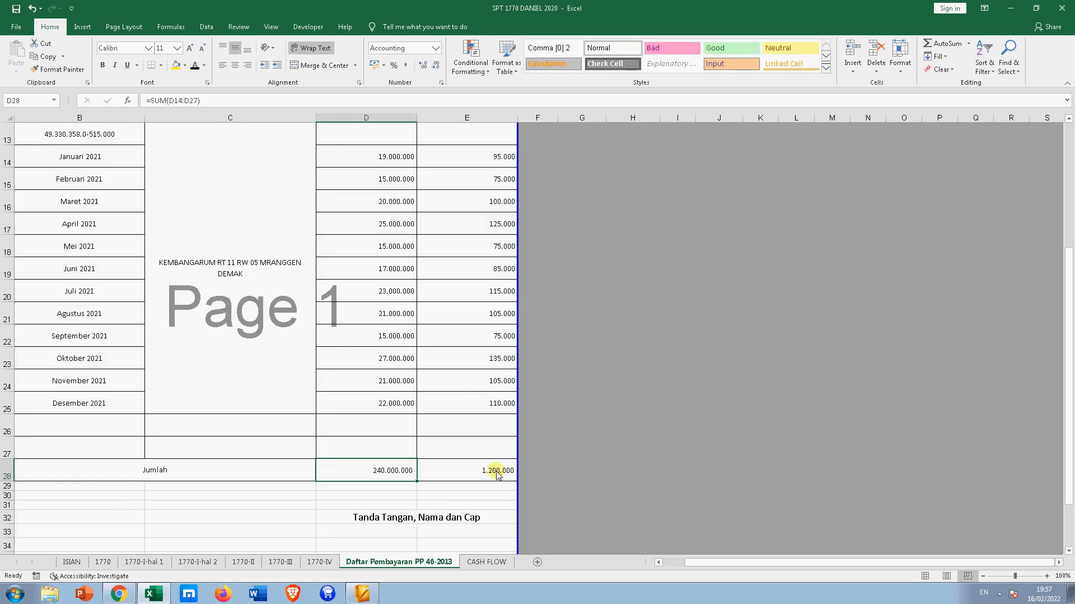
pyautogui.click(486, 562)
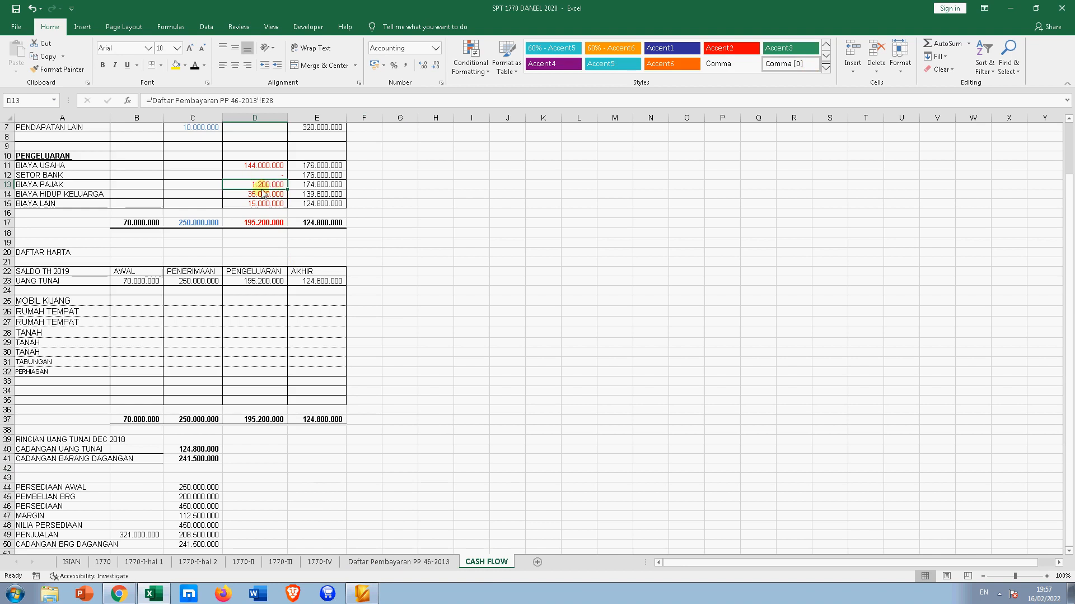
pyautogui.scroll(2, 263, 190)
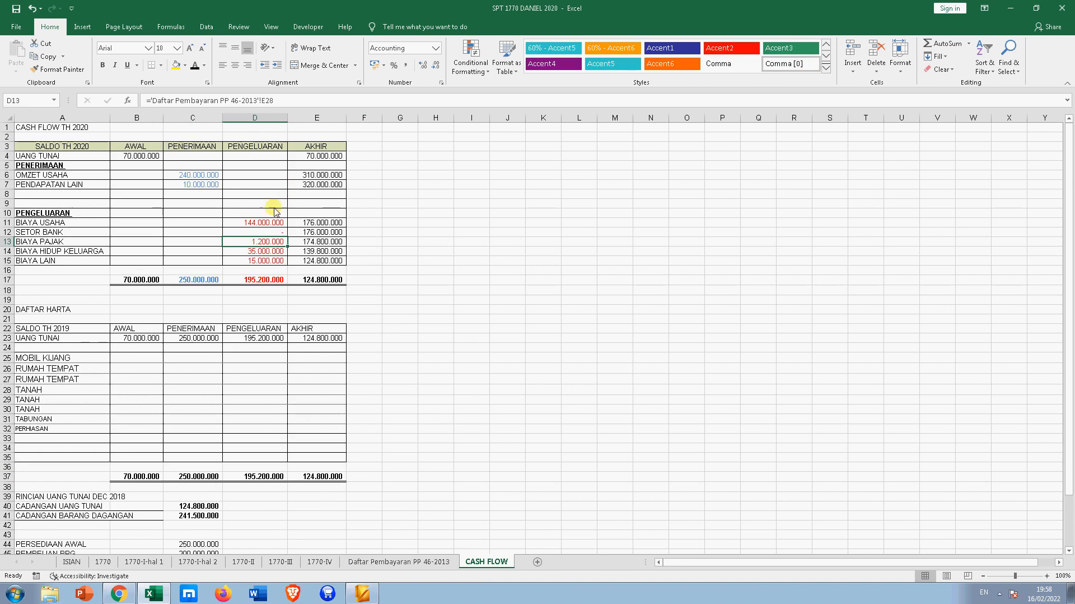
pyautogui.click(265, 224)
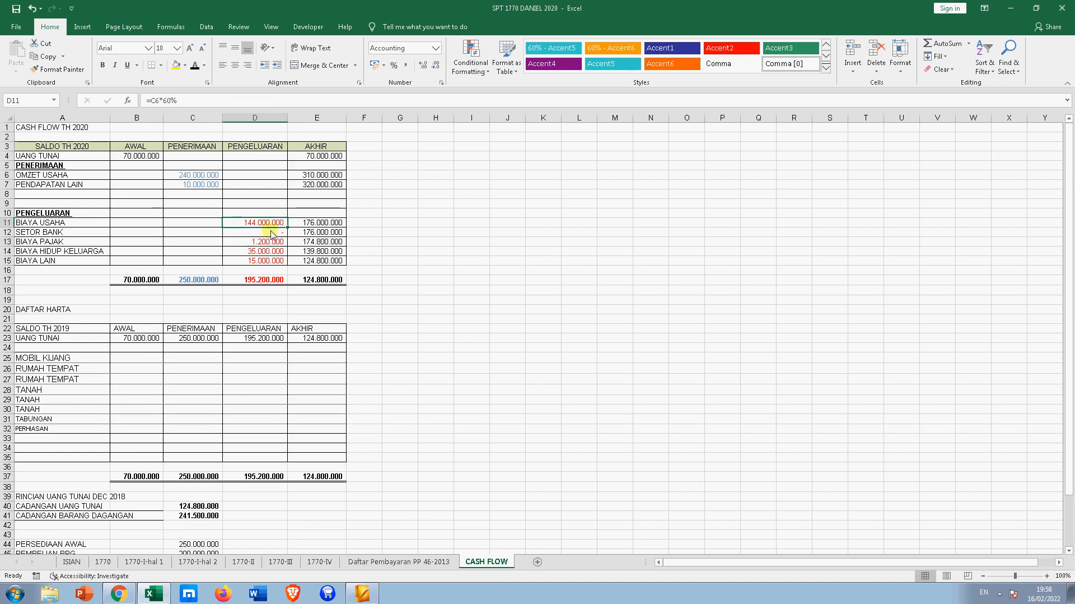
pyautogui.click(269, 233)
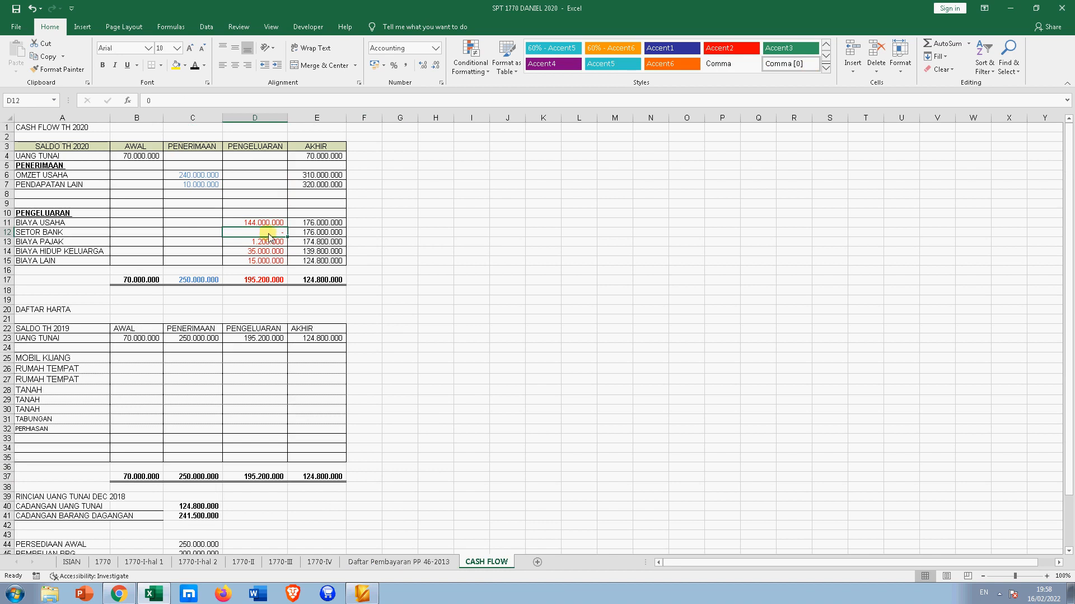
pyautogui.click(239, 241)
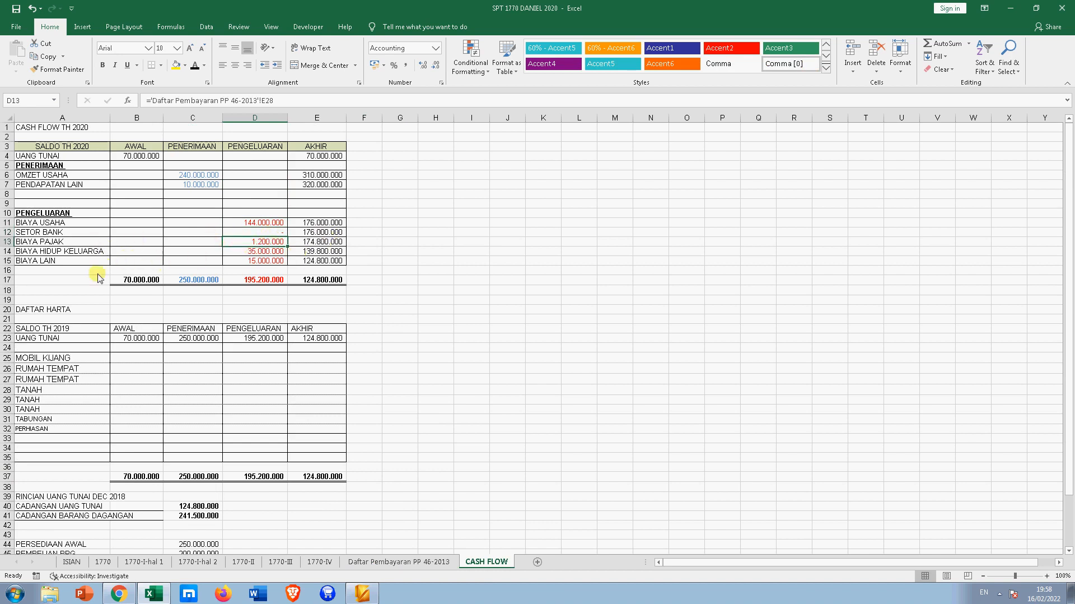
pyautogui.click(246, 253)
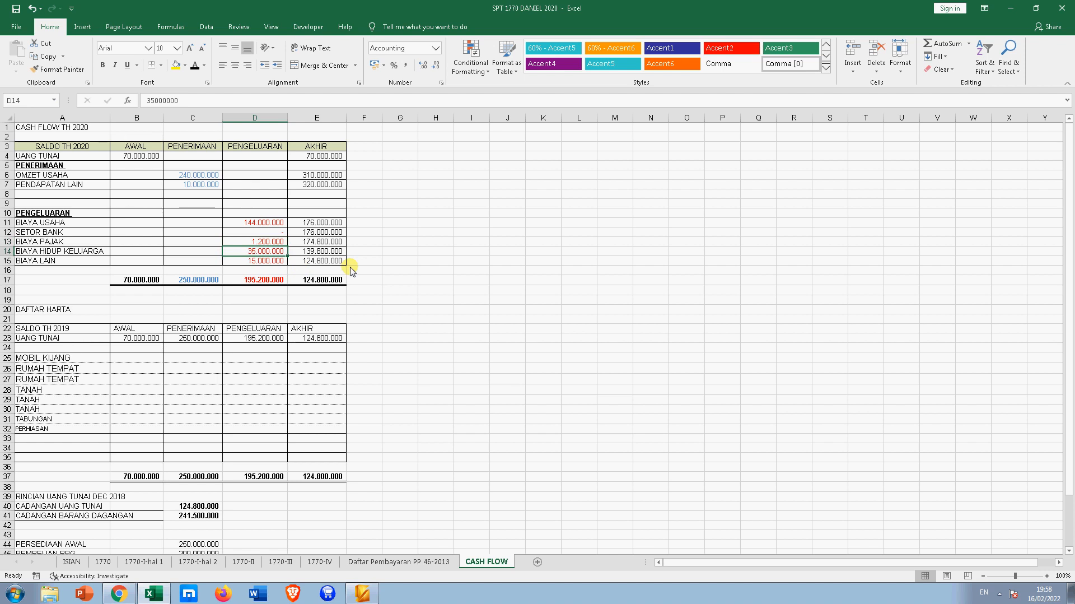
# - Enter 50.000.000 for BIAYA HIDUP KELUARGA in D14 and check the C17 and D17 totals
pyautogui.write('5')
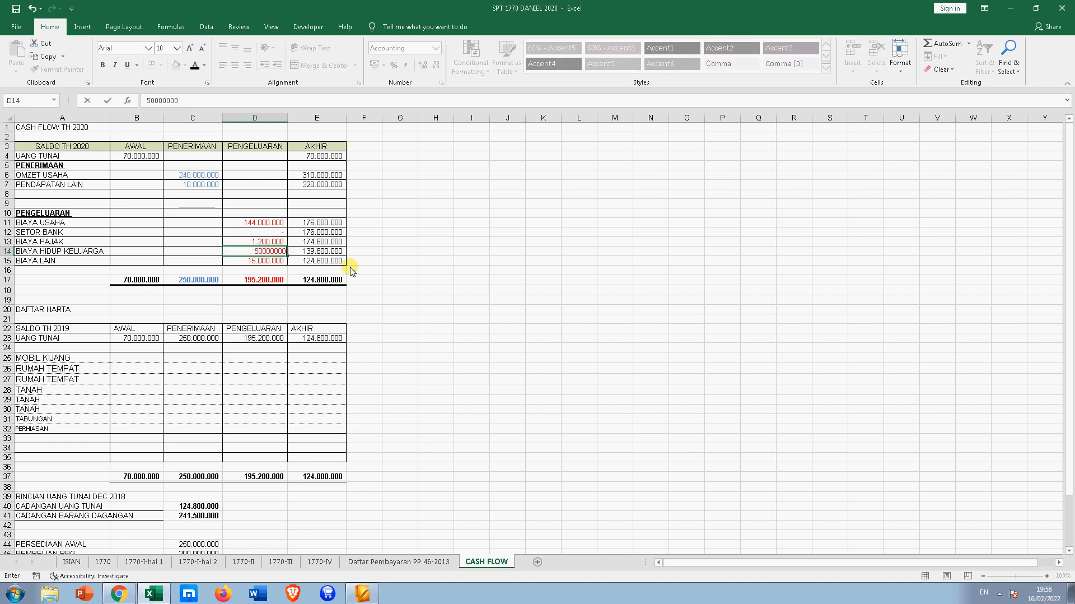
pyautogui.press('Return')
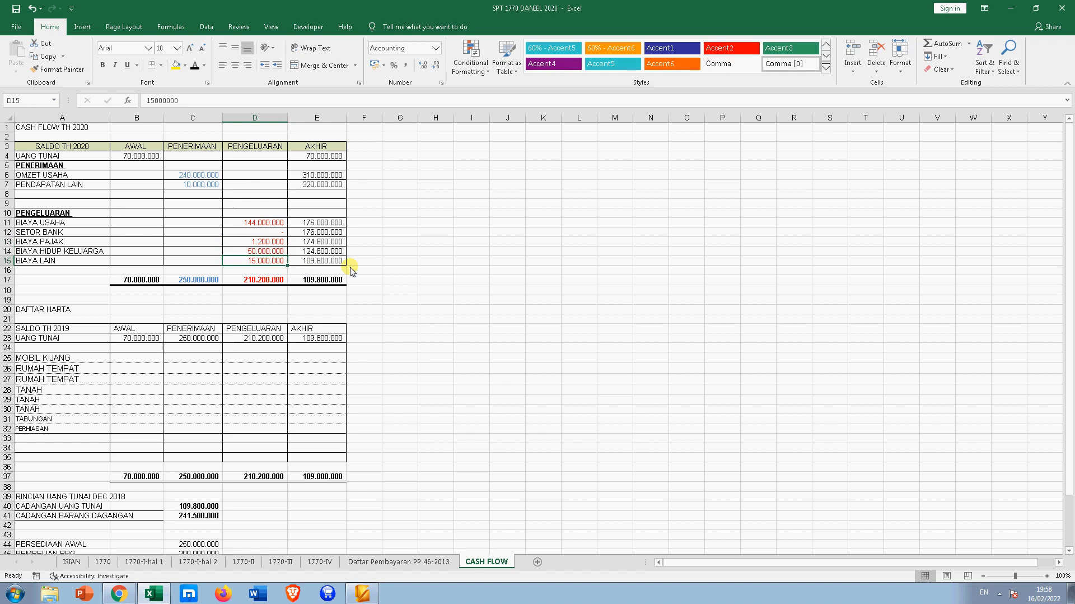
pyautogui.press('Down')
pyautogui.press('Down')
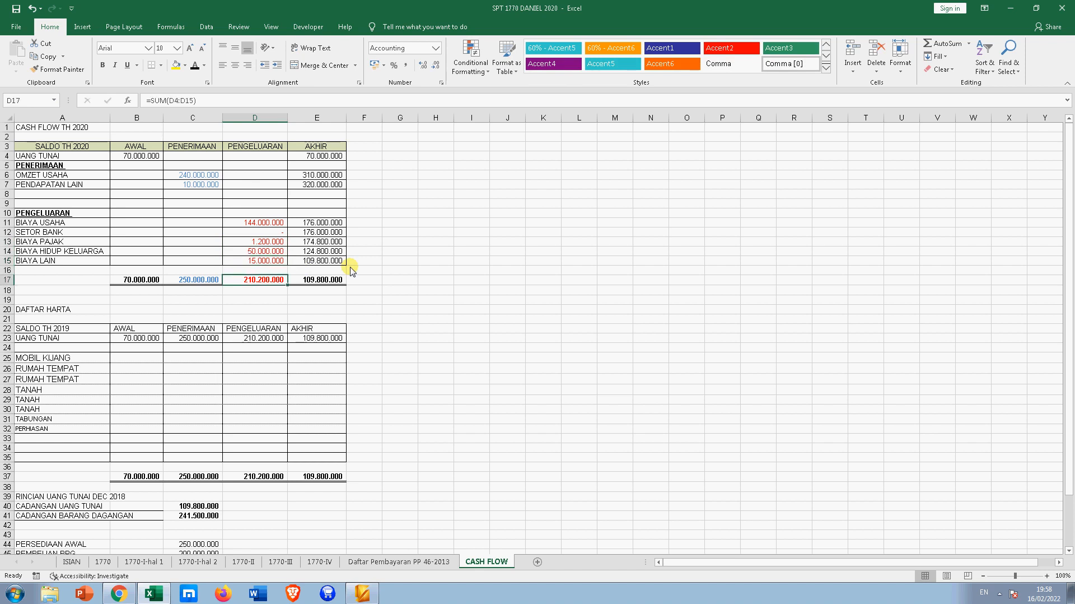
pyautogui.click(193, 282)
pyautogui.click(263, 284)
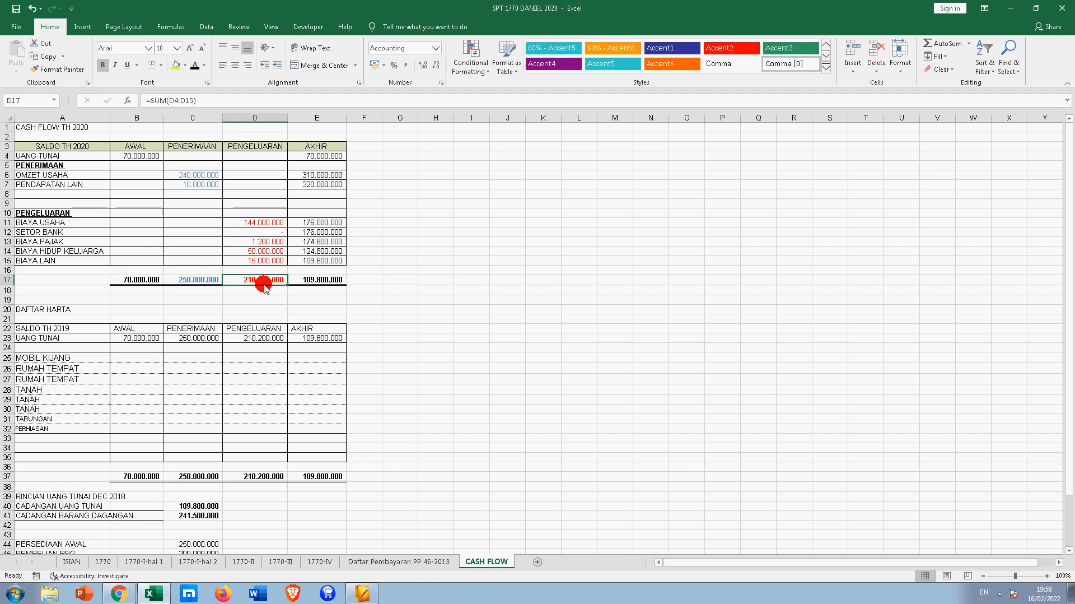
pyautogui.click(193, 280)
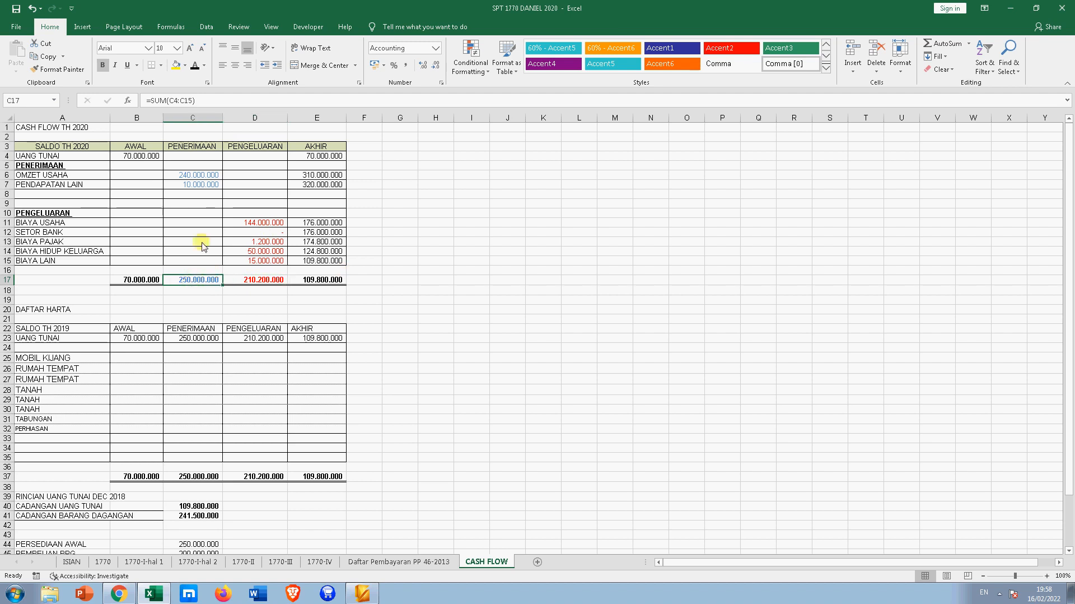
pyautogui.click(199, 187)
pyautogui.scroll(-1, 197, 331)
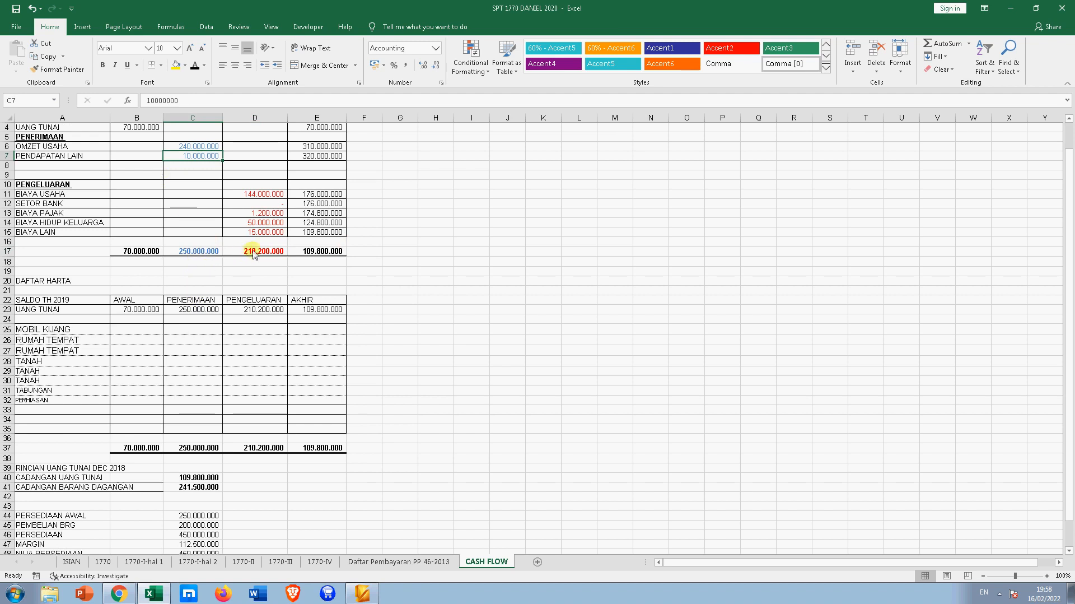
# - Copy the 1770-IV Harga Perolehan values and paste them into I23 on CASH FLOW
pyautogui.click(51, 205)
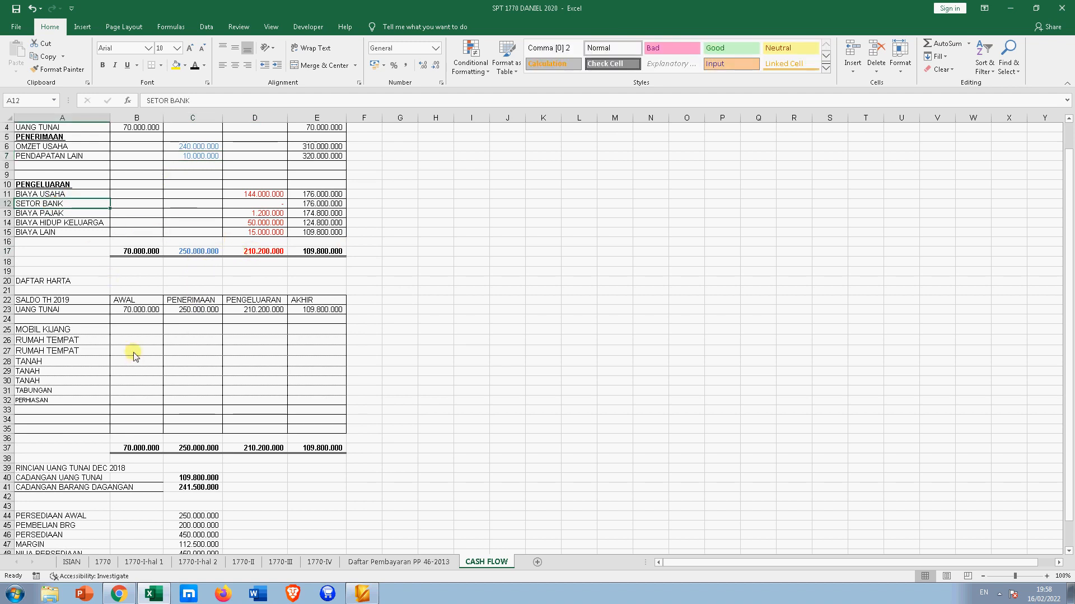
pyautogui.click(137, 329)
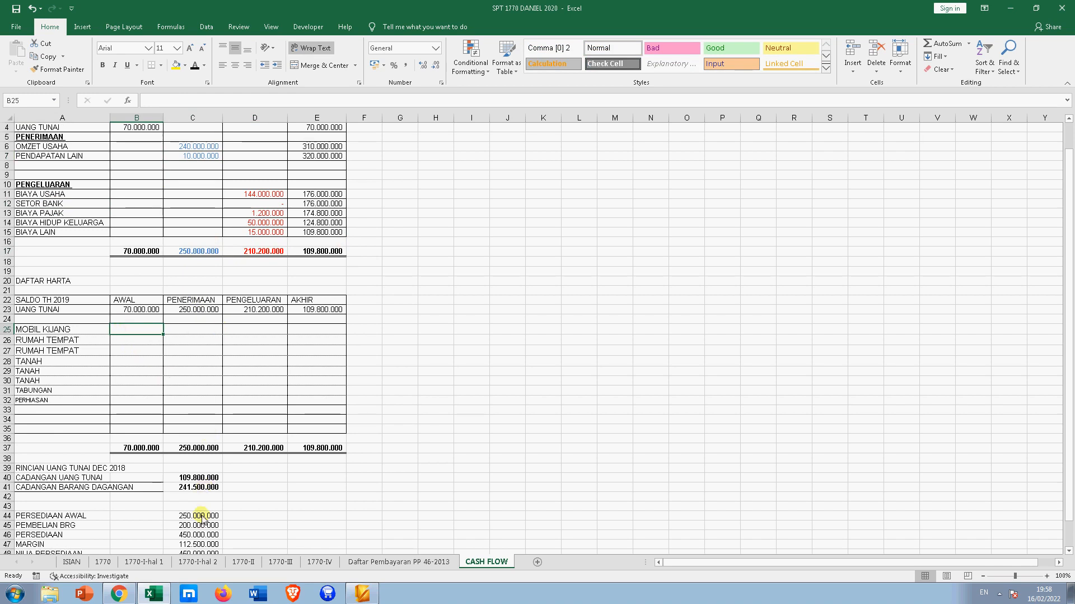
pyautogui.click(320, 561)
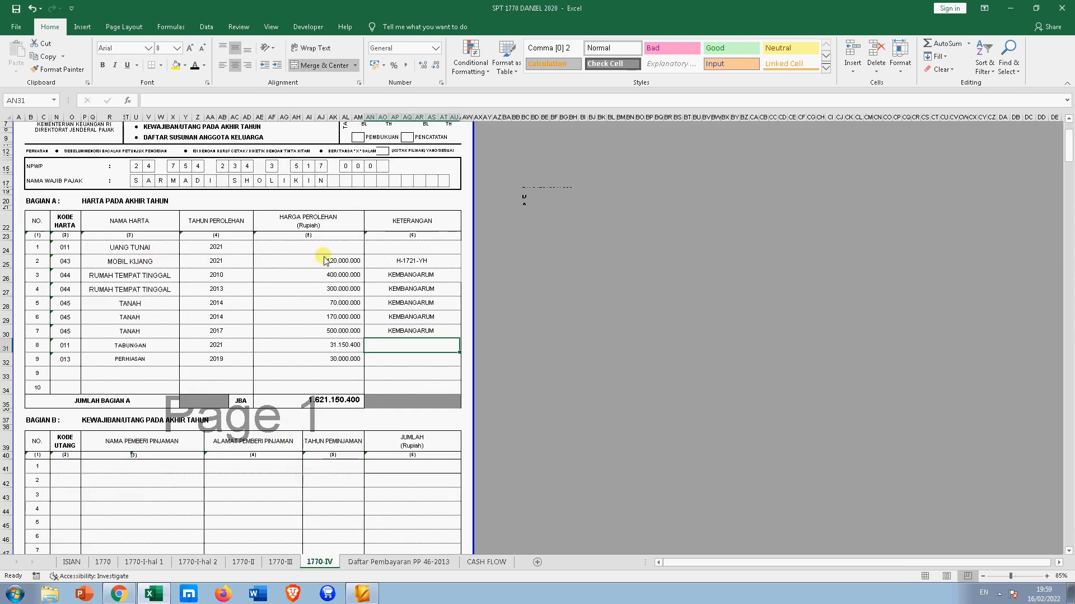
pyautogui.moveTo(328, 263); pyautogui.dragTo(346, 355)
pyautogui.hotkey('ctrl', 'c')
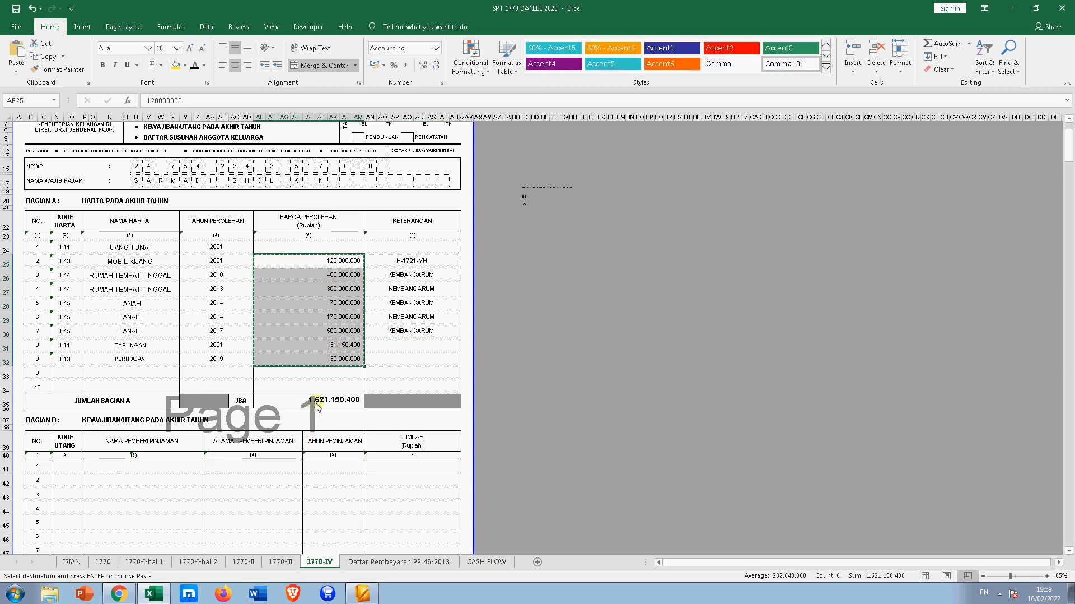
pyautogui.click(479, 562)
pyautogui.click(465, 310)
pyautogui.press('Return')
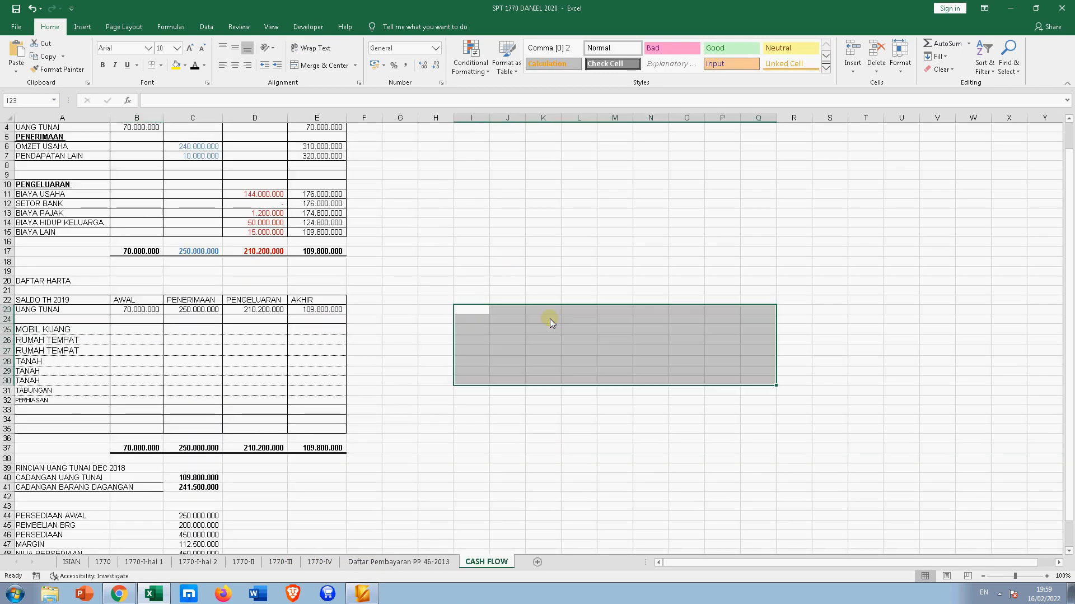
# - Enter opening values for MOBIL KIJANG (120000000) and the two houses, correcting the second to 300000000
pyautogui.click(137, 330)
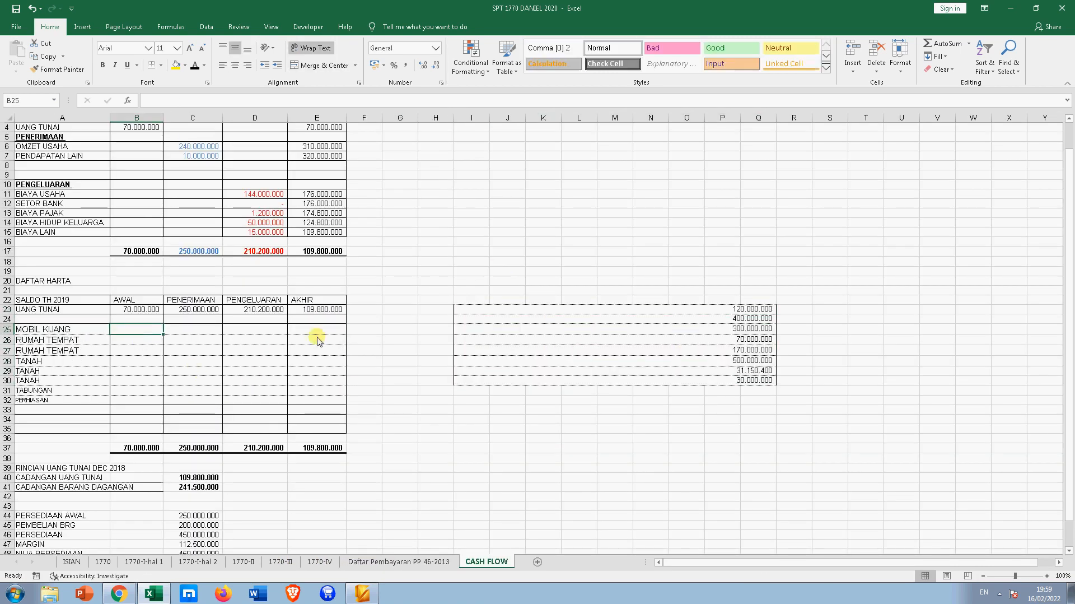
pyautogui.write('1200000')
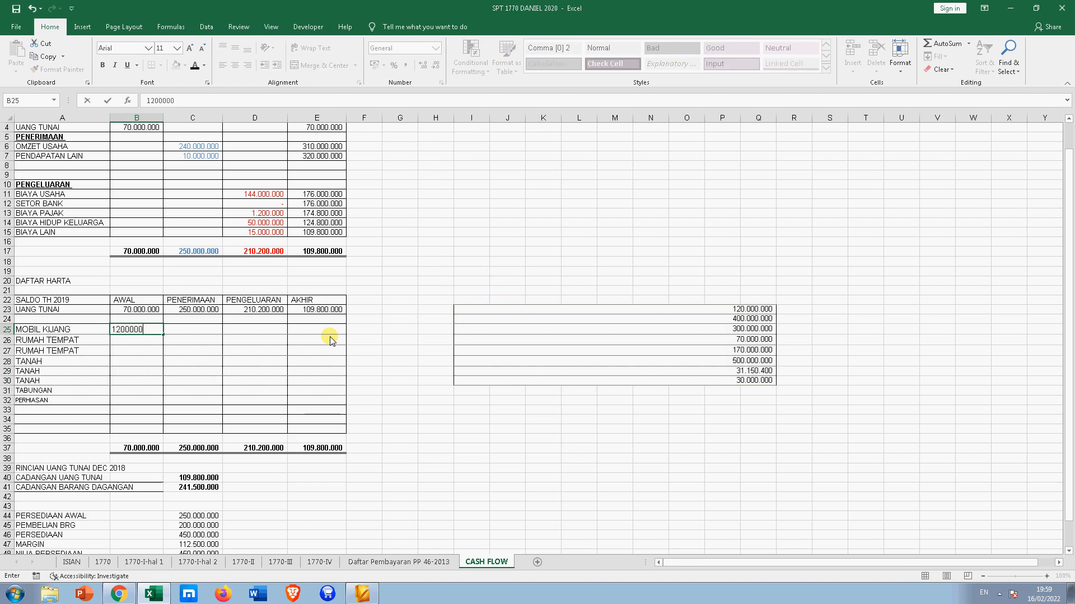
pyautogui.write('00')
pyautogui.press('Return')
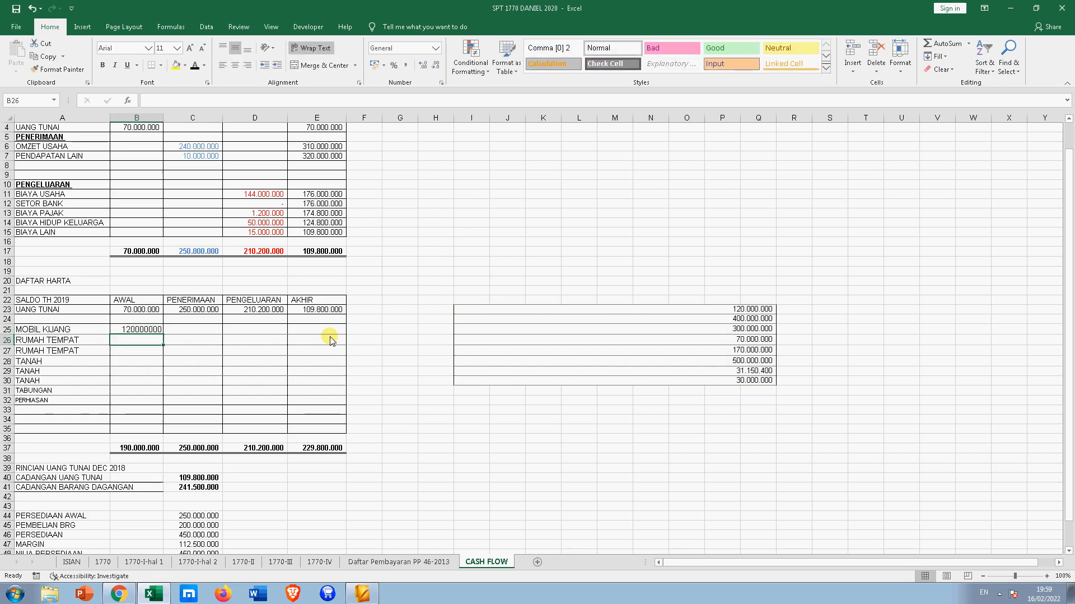
pyautogui.write('400000000')
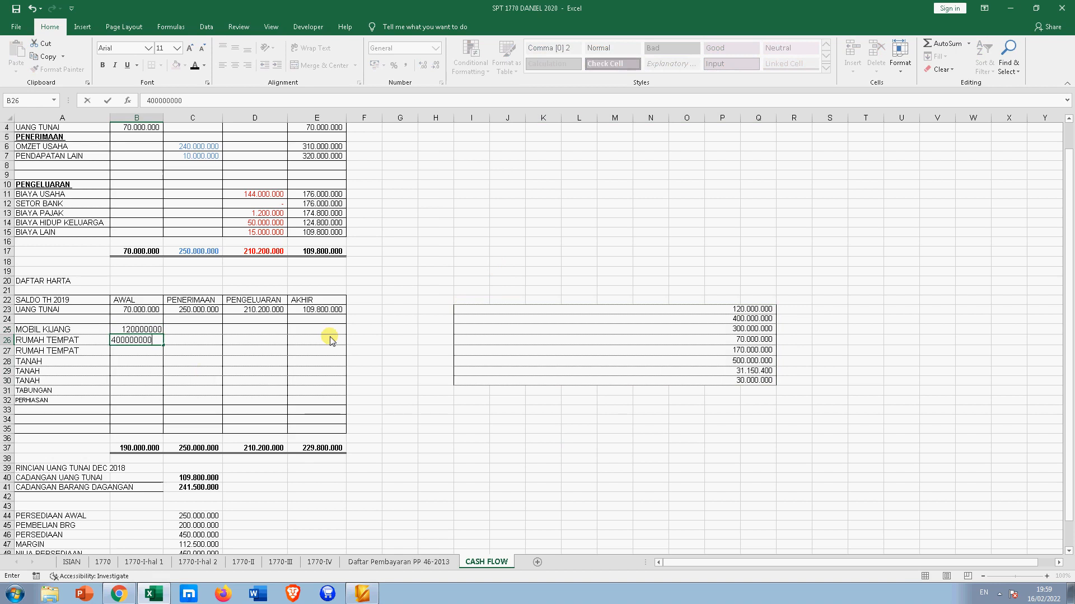
pyautogui.press('Return')
pyautogui.write('30')
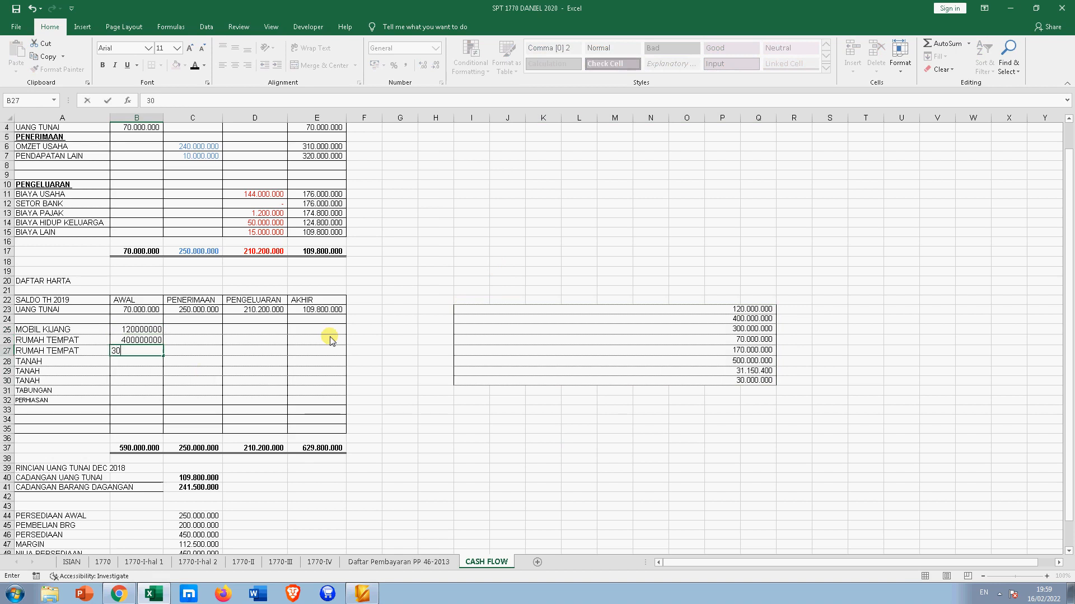
pyautogui.write('000000')
pyautogui.press('Return')
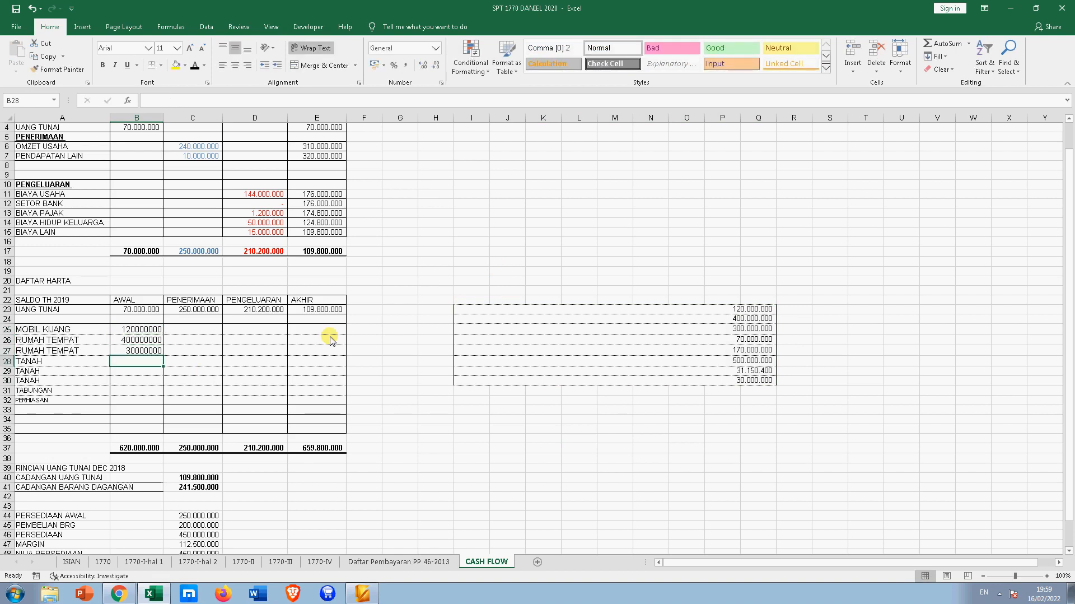
pyautogui.press('Up')
pyautogui.write('300')
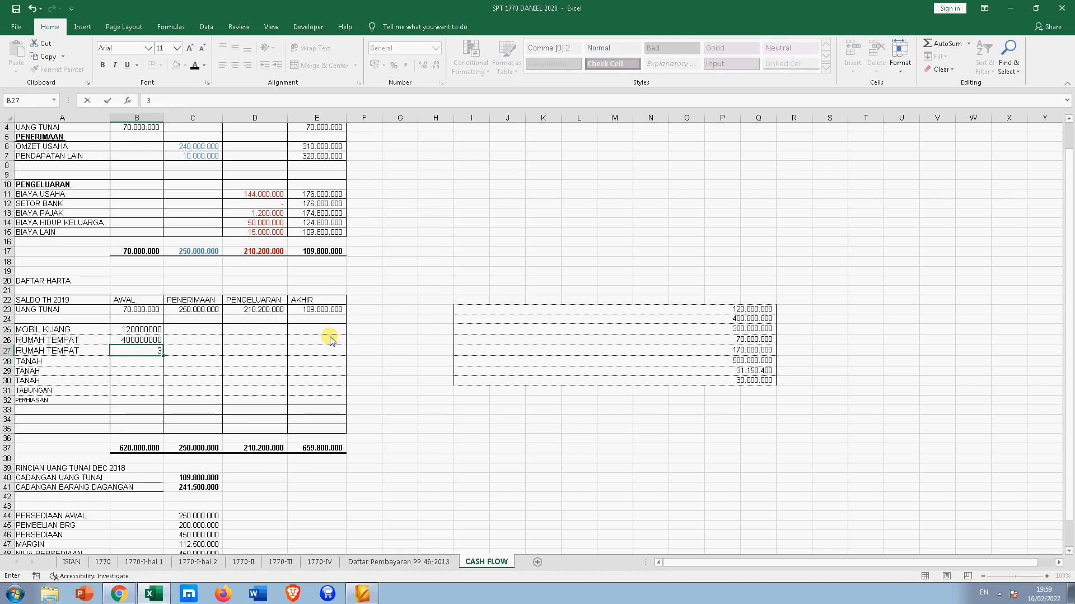
pyautogui.press('Return')
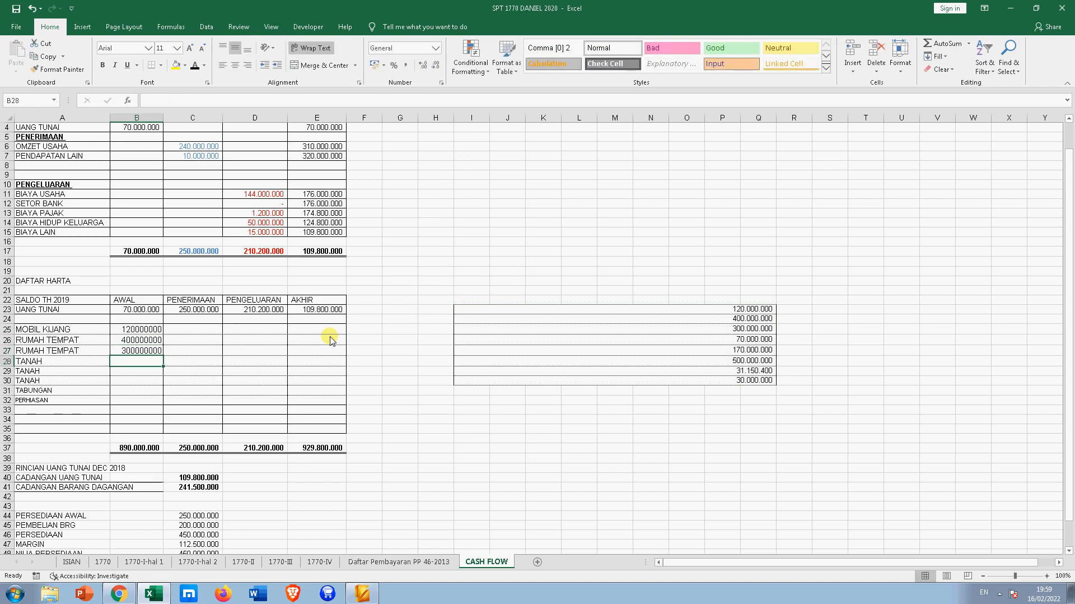
# - Enter land openings 70000000, 170000000 and 500000000, TABUNGAN 21000000 and PERHIASAN 30000000
pyautogui.write('70000000')
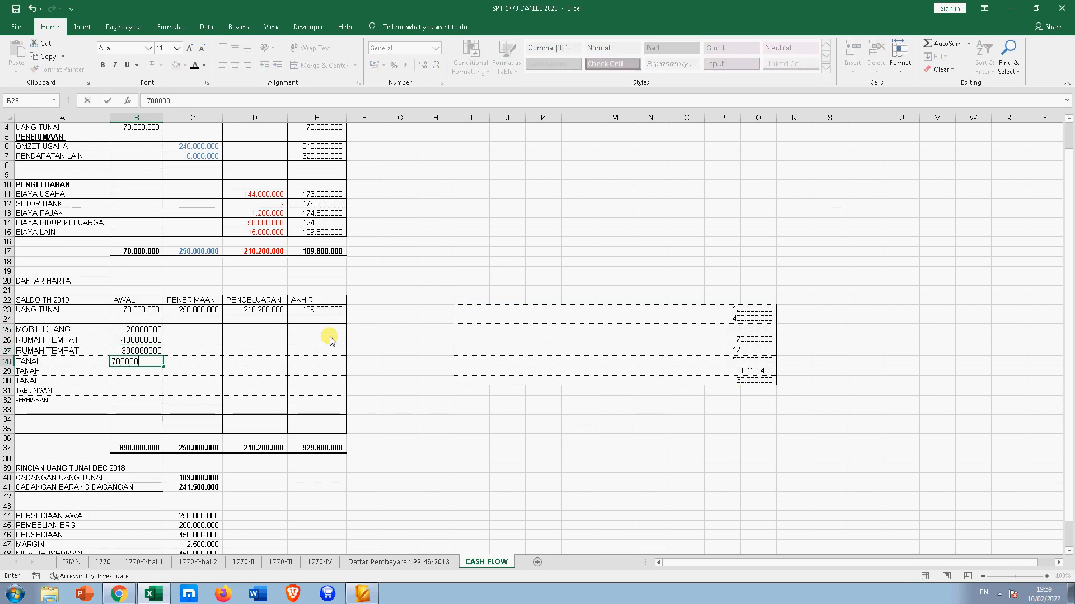
pyautogui.press('Return')
pyautogui.write('1')
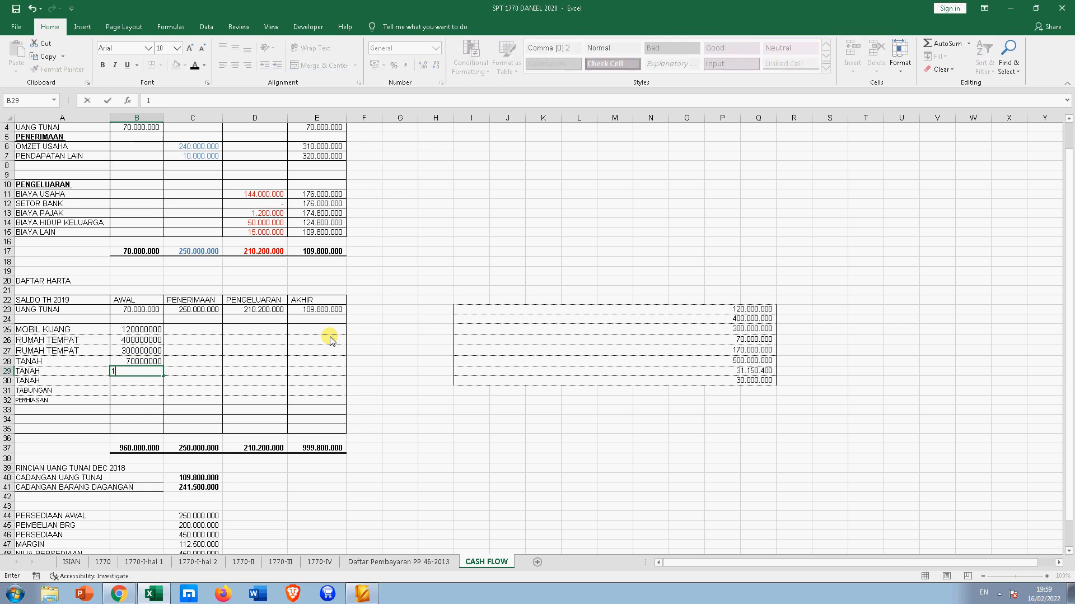
pyautogui.write('70000000')
pyautogui.press('Return')
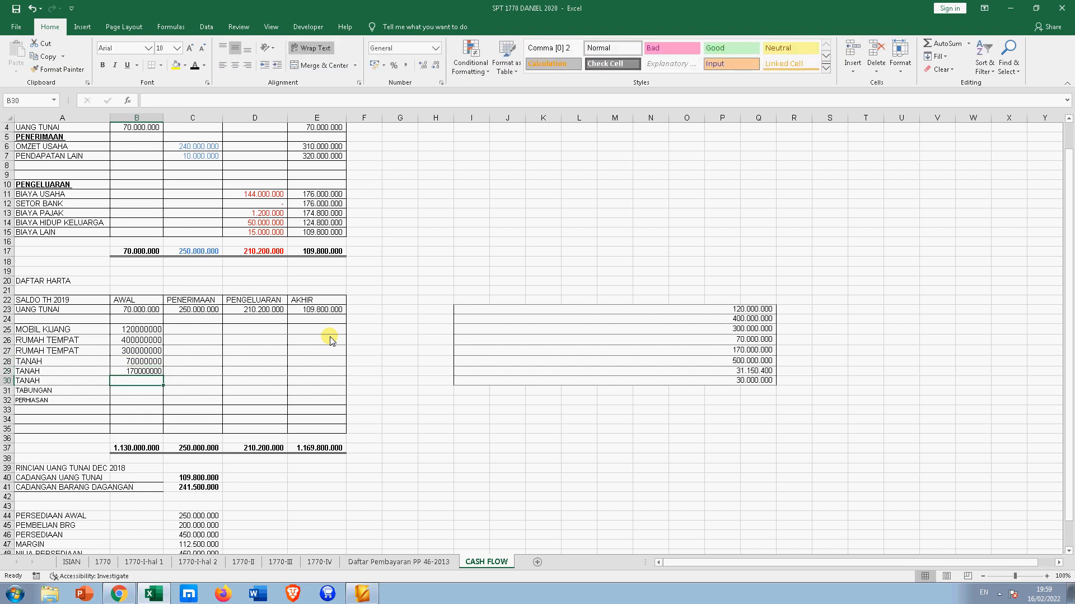
pyautogui.write('5000000')
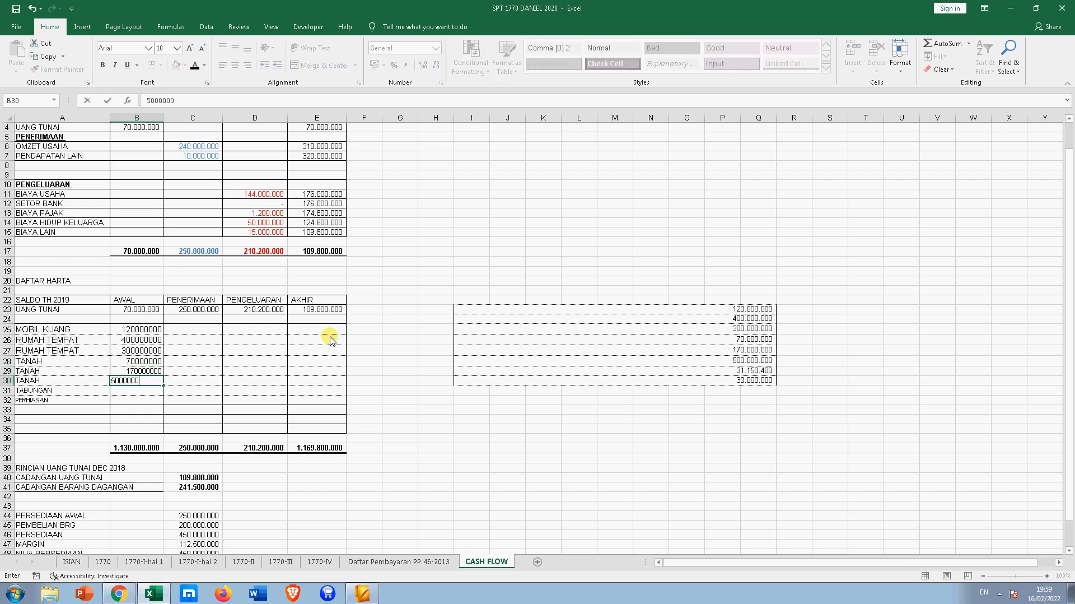
pyautogui.write('00')
pyautogui.press('Return')
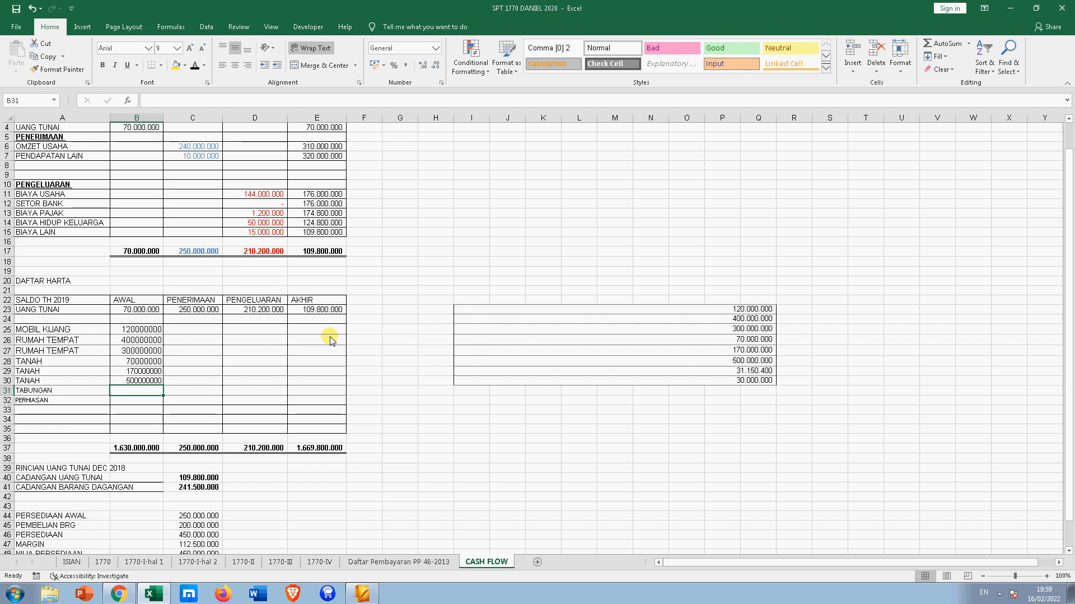
pyautogui.write('2')
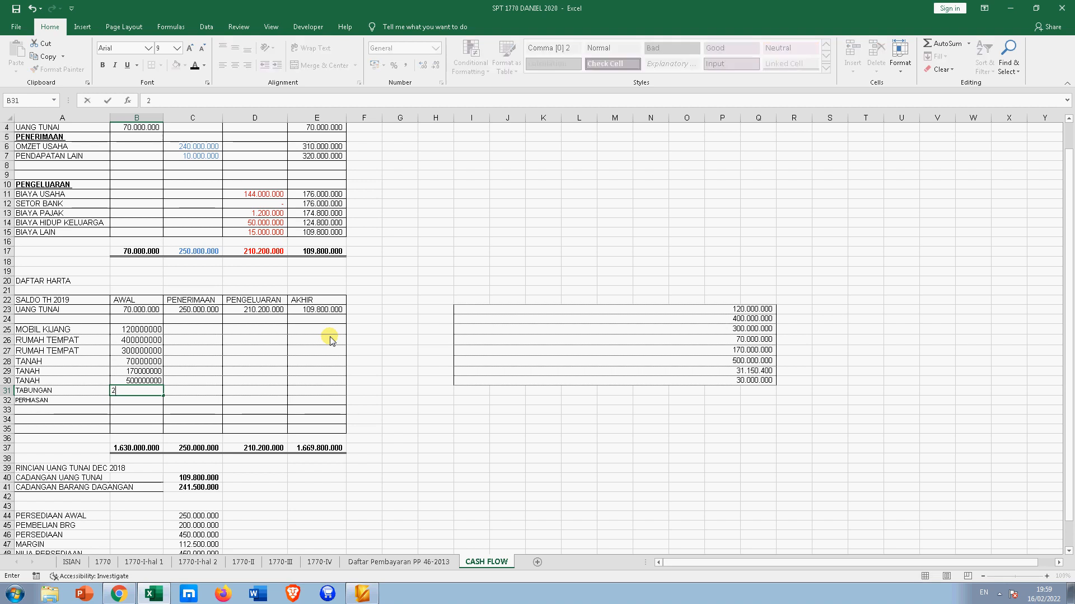
pyautogui.write('1000000')
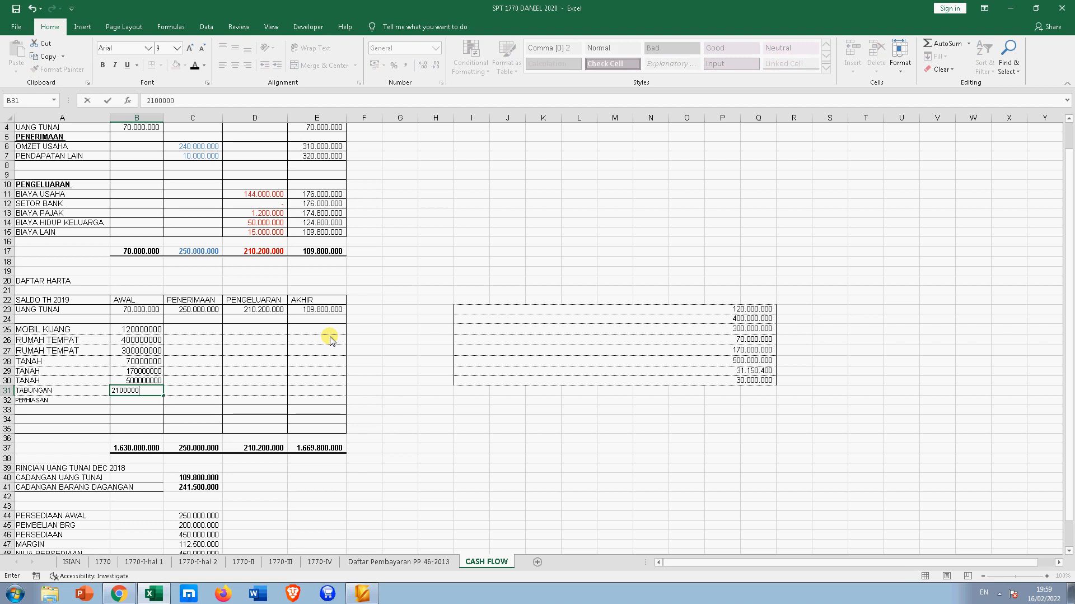
pyautogui.press('Return')
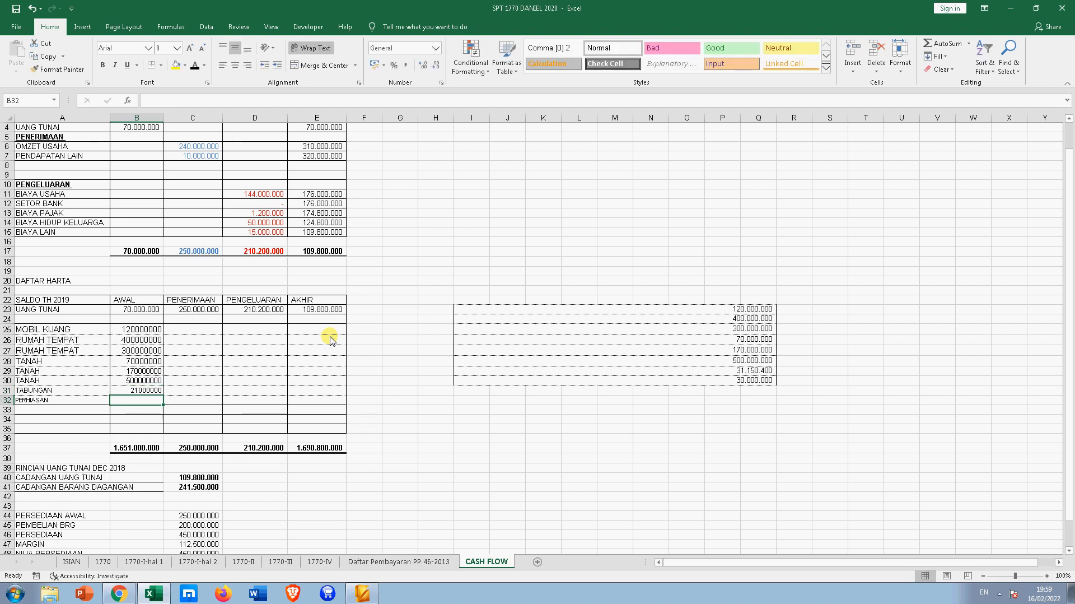
pyautogui.write('30')
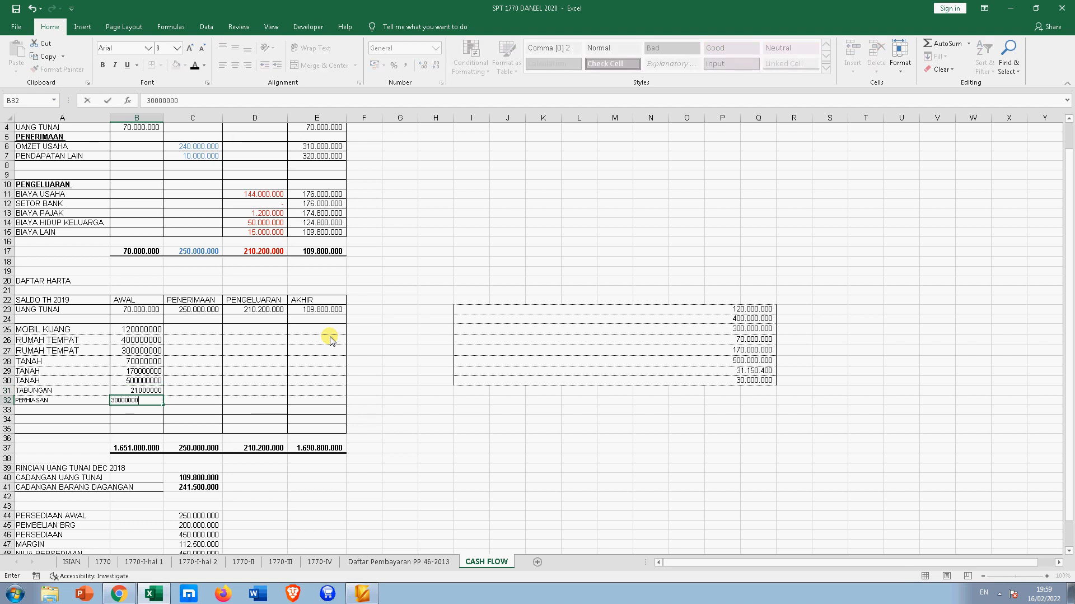
pyautogui.write('000000')
pyautogui.press('Return')
pyautogui.click(135, 361)
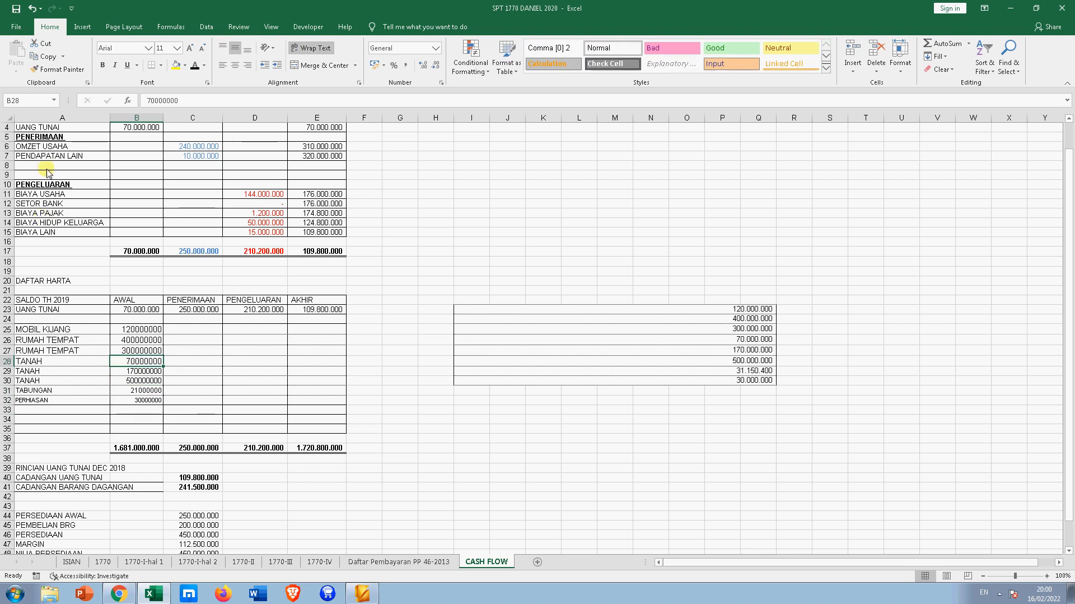
# - Copy B28's number format onto B31:B32 and delete columns I through Q
pyautogui.click(50, 69)
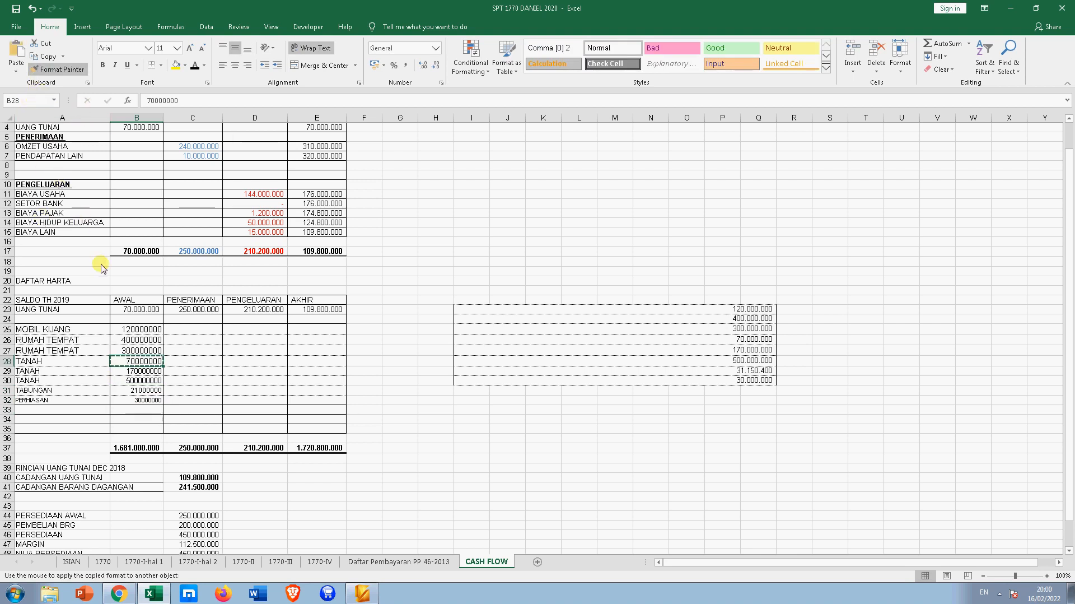
pyautogui.moveTo(124, 390); pyautogui.dragTo(131, 400)
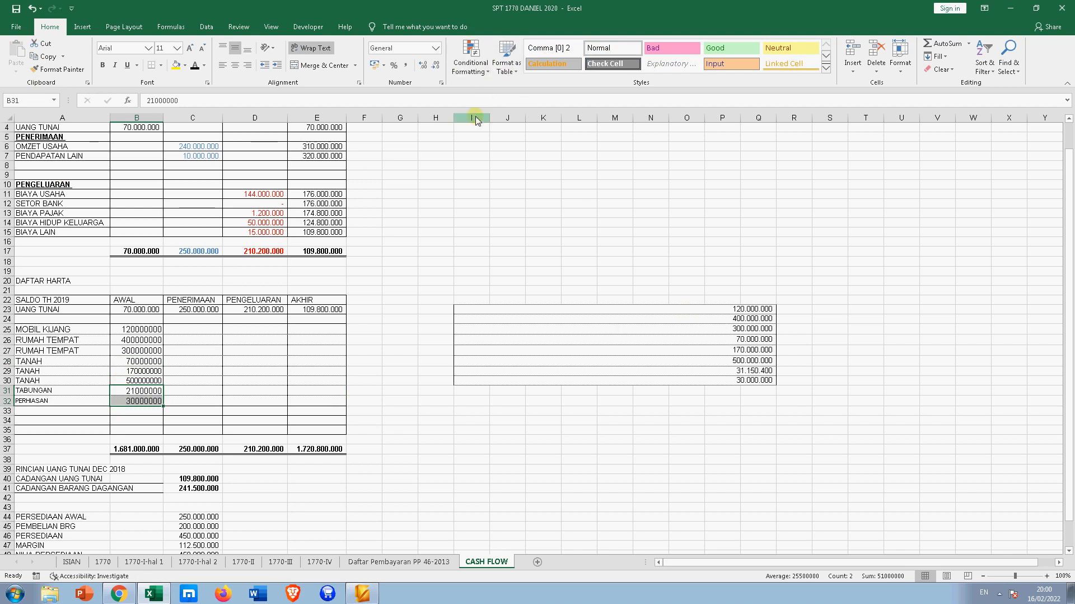
pyautogui.moveTo(475, 120); pyautogui.dragTo(762, 124)
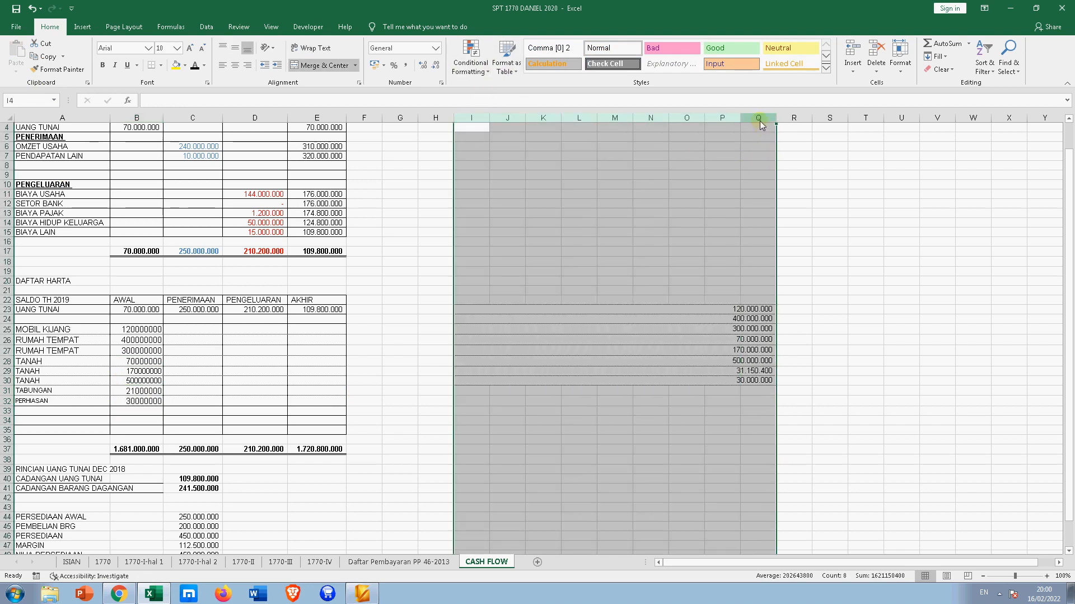
pyautogui.rightClick(761, 124)
pyautogui.click(781, 215)
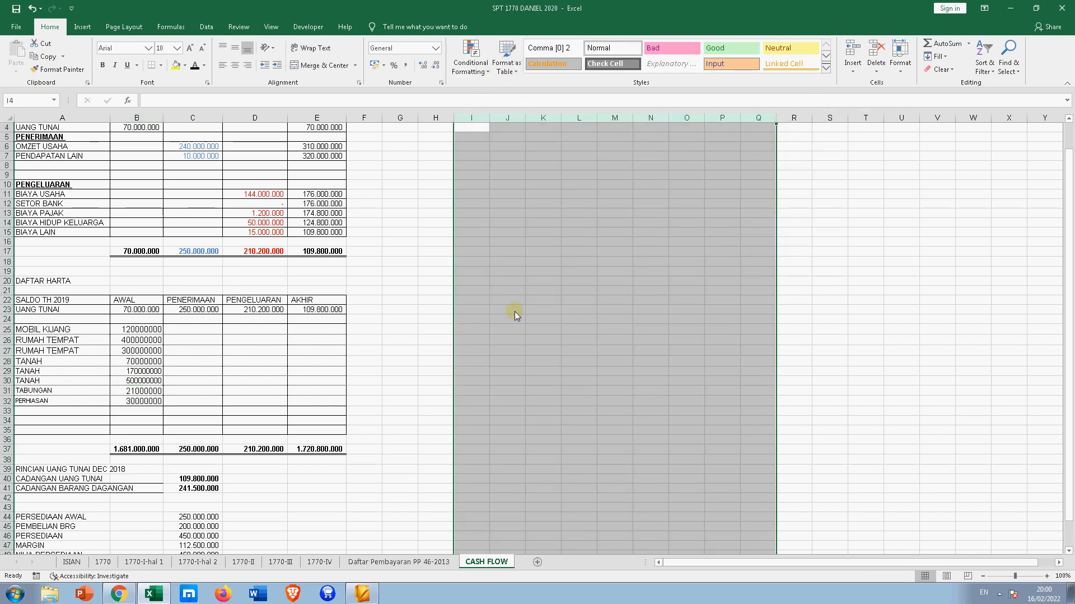
pyautogui.click(295, 366)
# - Apply Comma Style thousand separators to the opening values in B25:B32
pyautogui.moveTo(145, 330); pyautogui.dragTo(145, 401)
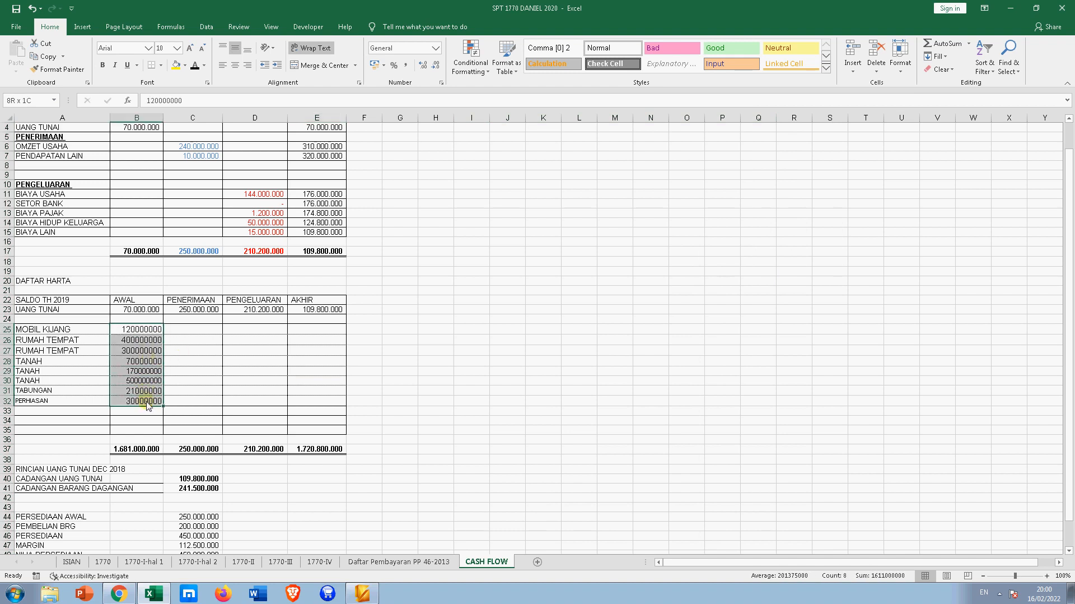
pyautogui.click(408, 66)
pyautogui.click(493, 416)
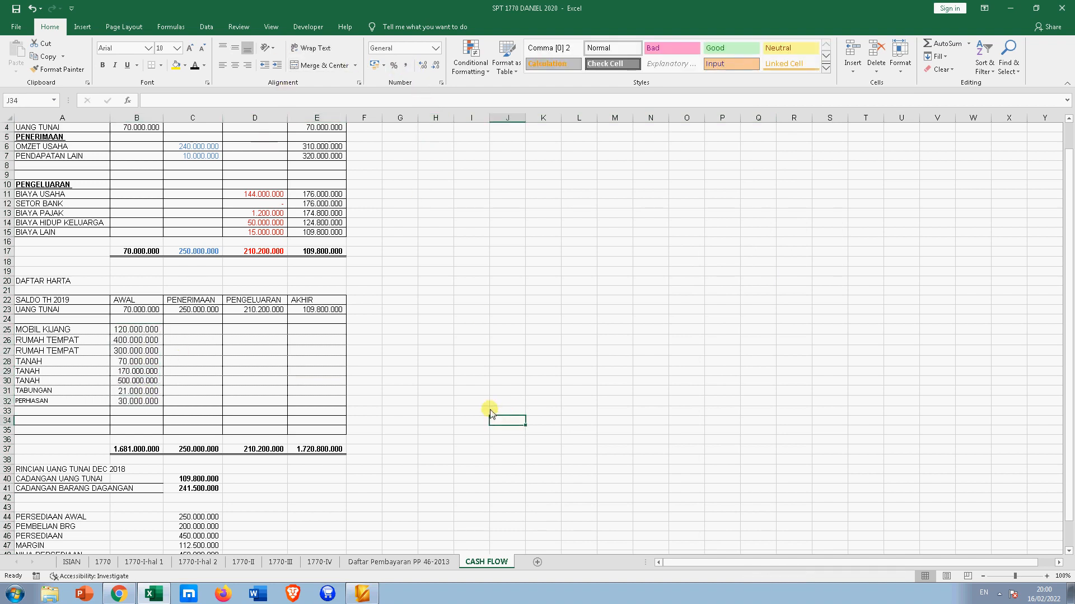
pyautogui.scroll(-4, 446, 379)
pyautogui.scroll(3, 446, 379)
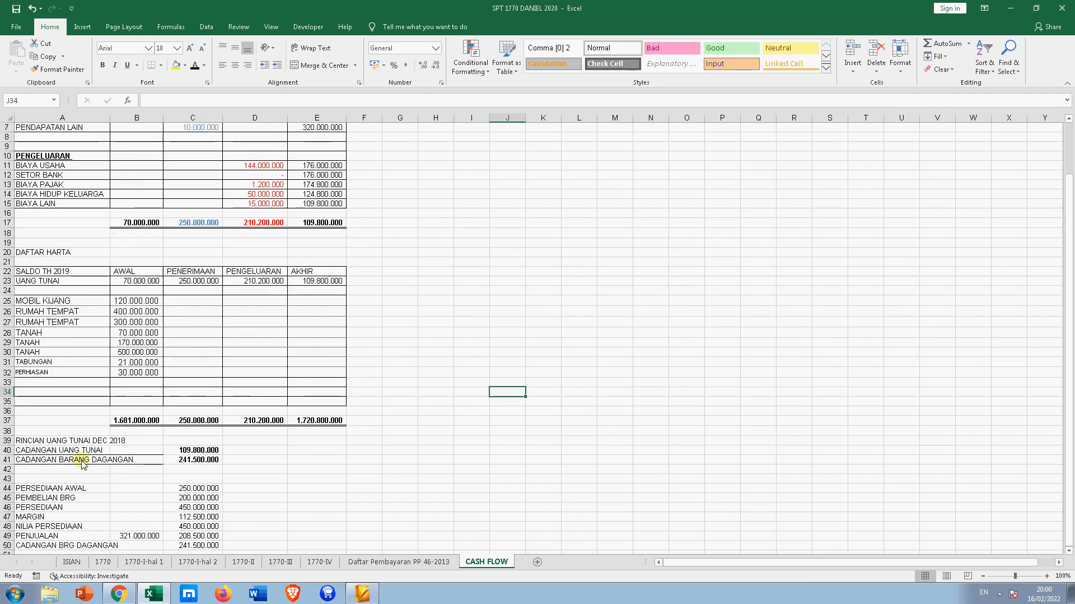
# - Delete rows 39–51 to remove the RINCIAN UANG TUNAI section
pyautogui.moveTo(8, 440); pyautogui.dragTo(16, 554)
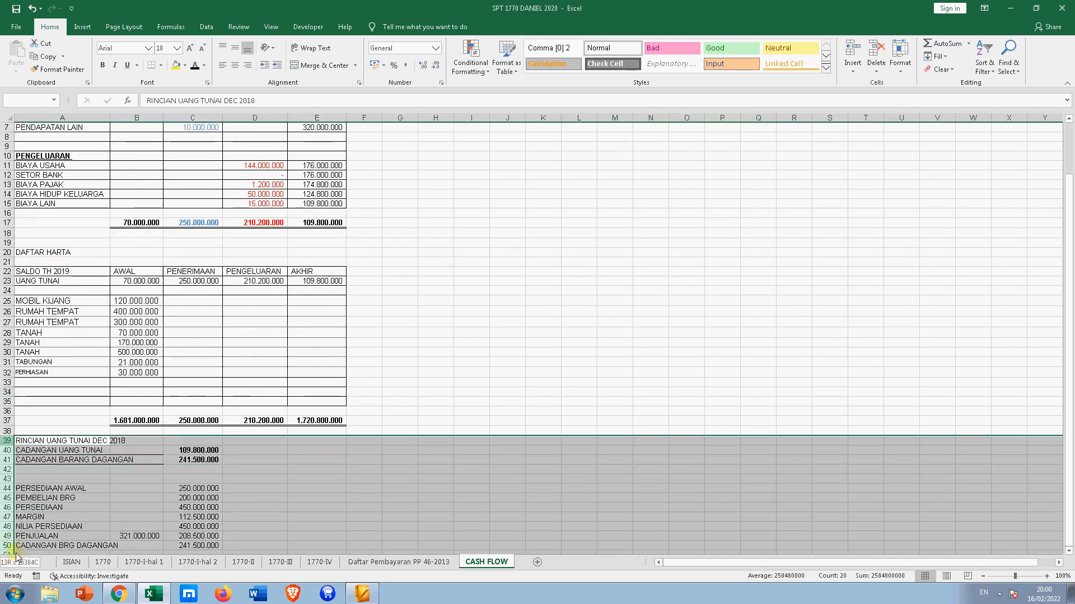
pyautogui.rightClick(8, 521)
pyautogui.click(22, 439)
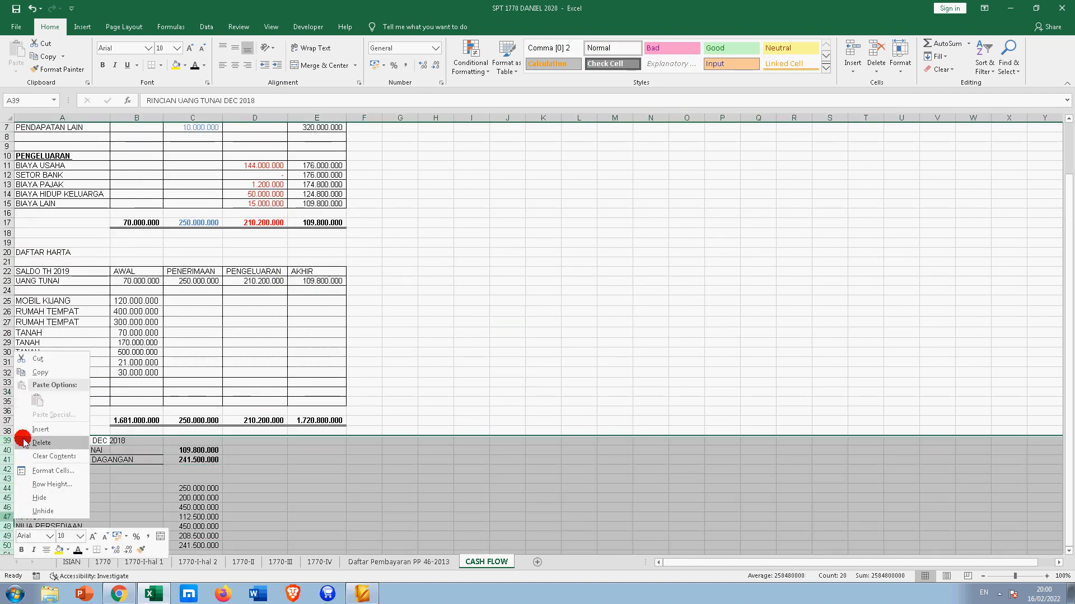
pyautogui.click(269, 482)
pyautogui.scroll(2, 264, 364)
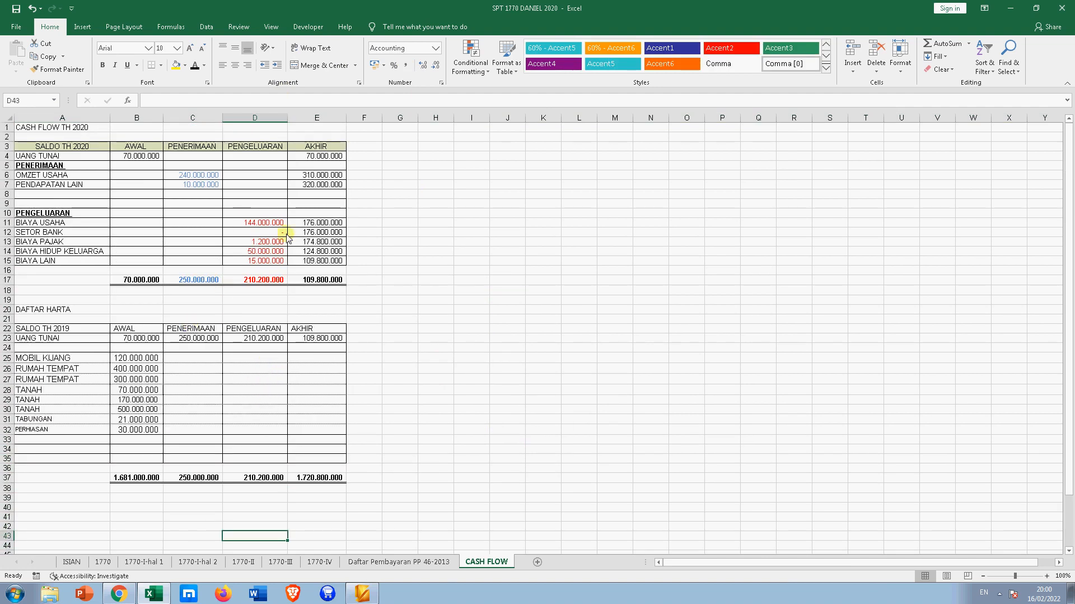
# - Type the KETERANGAN heading into F22 and widen column F to fit it
pyautogui.click(252, 233)
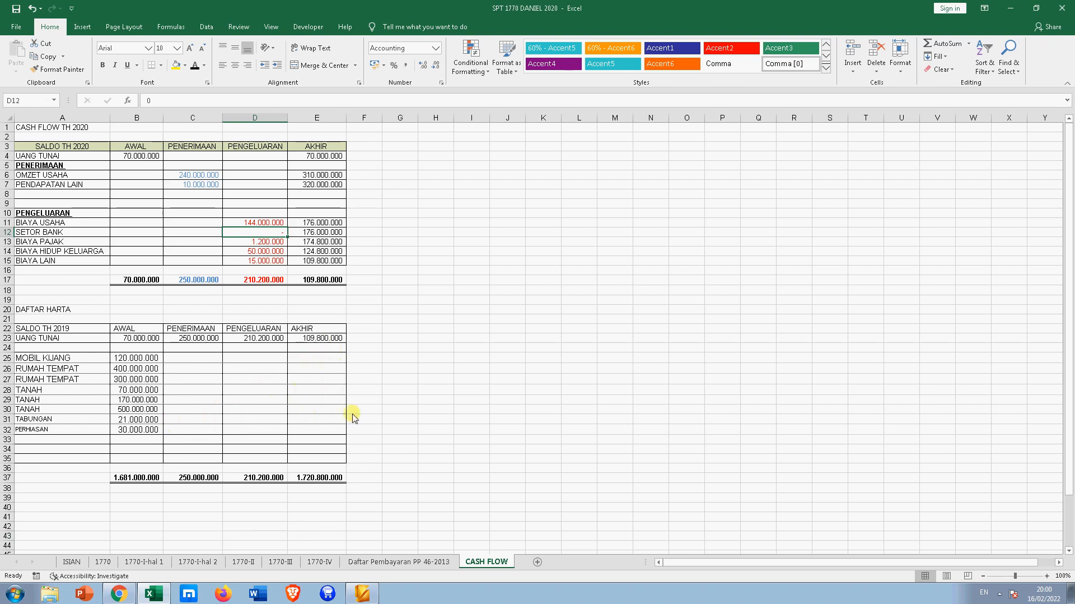
pyautogui.click(312, 420)
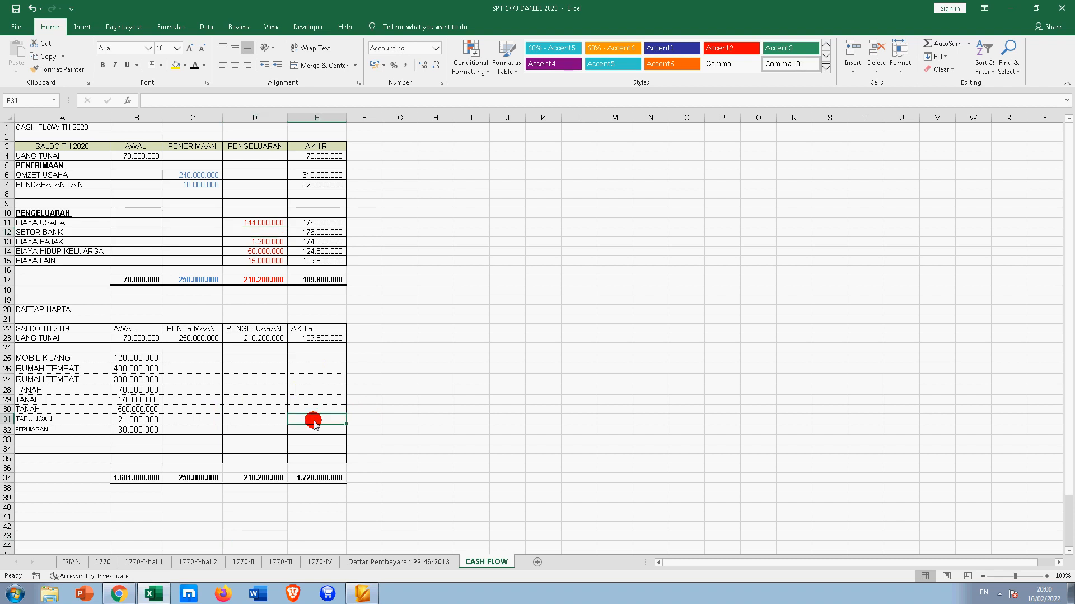
pyautogui.click(373, 420)
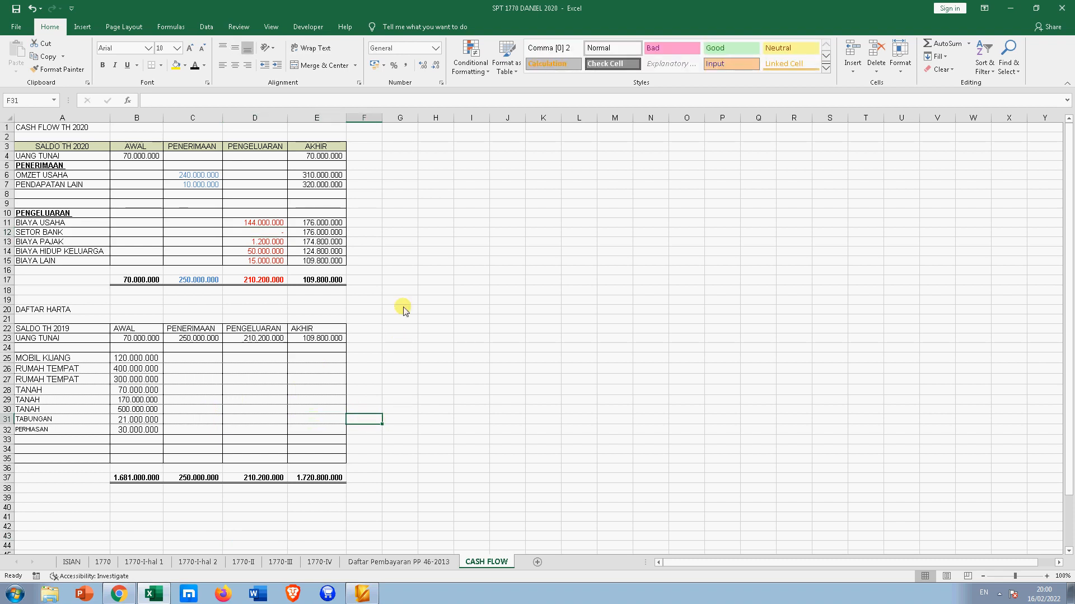
pyautogui.click(368, 329)
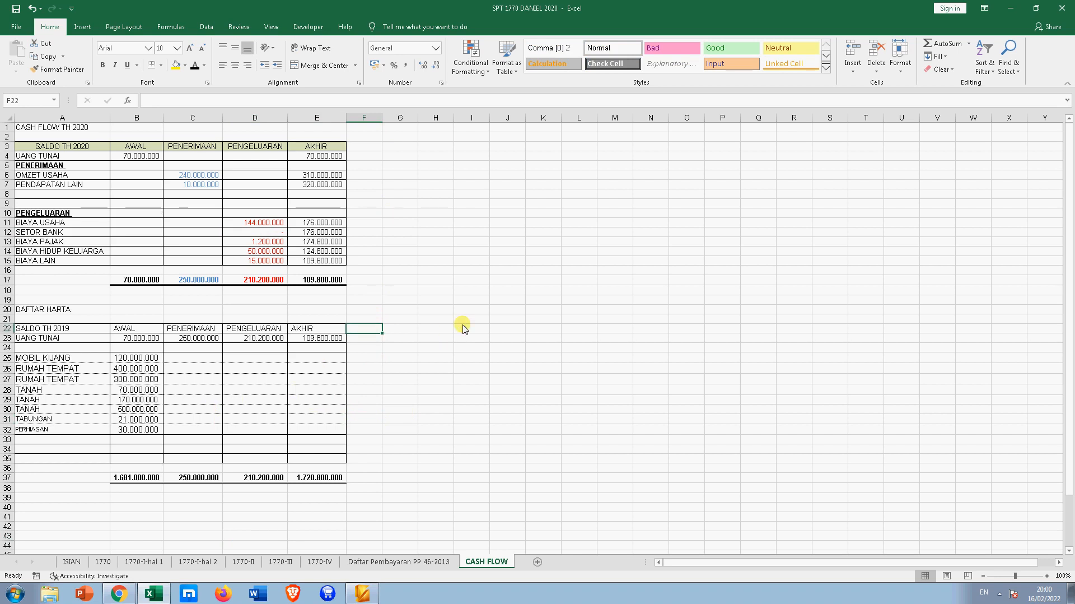
pyautogui.write('KETERANG')
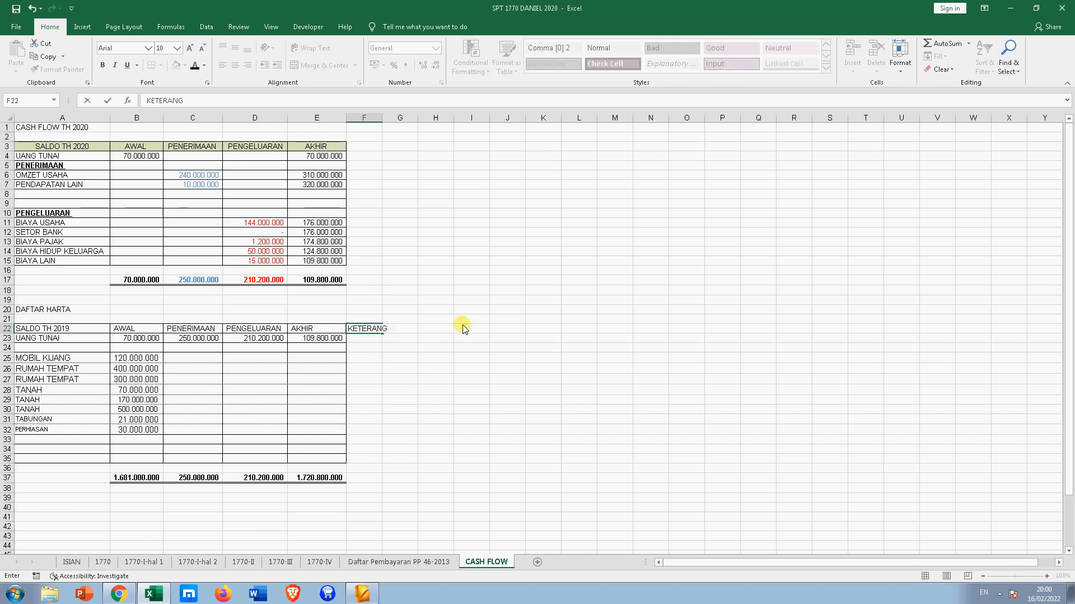
pyautogui.write('N')
pyautogui.write('N')
pyautogui.press('Return')
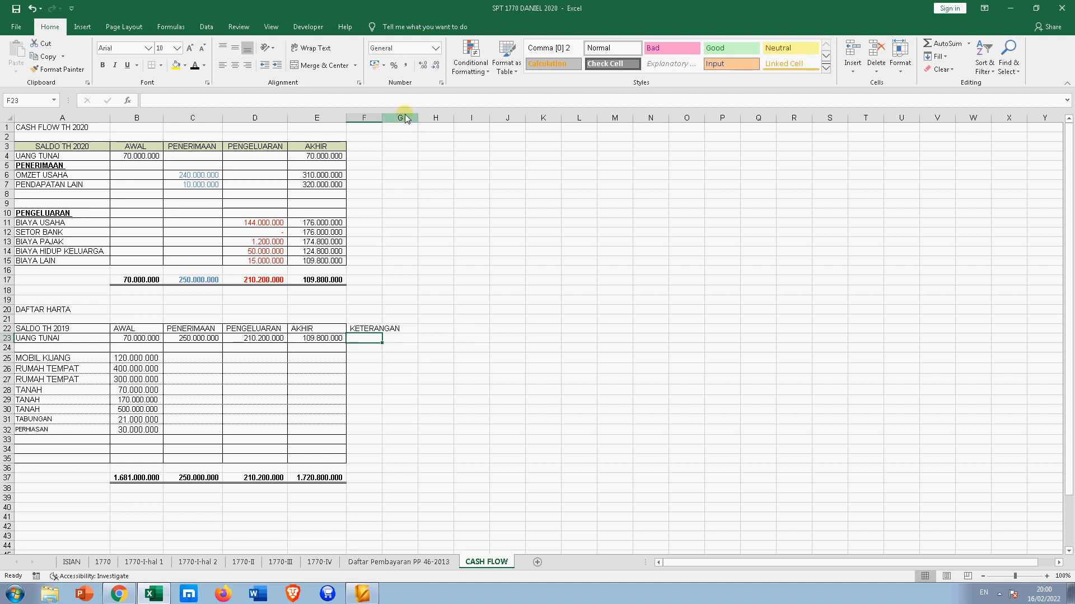
pyautogui.moveTo(384, 118); pyautogui.dragTo(409, 120)
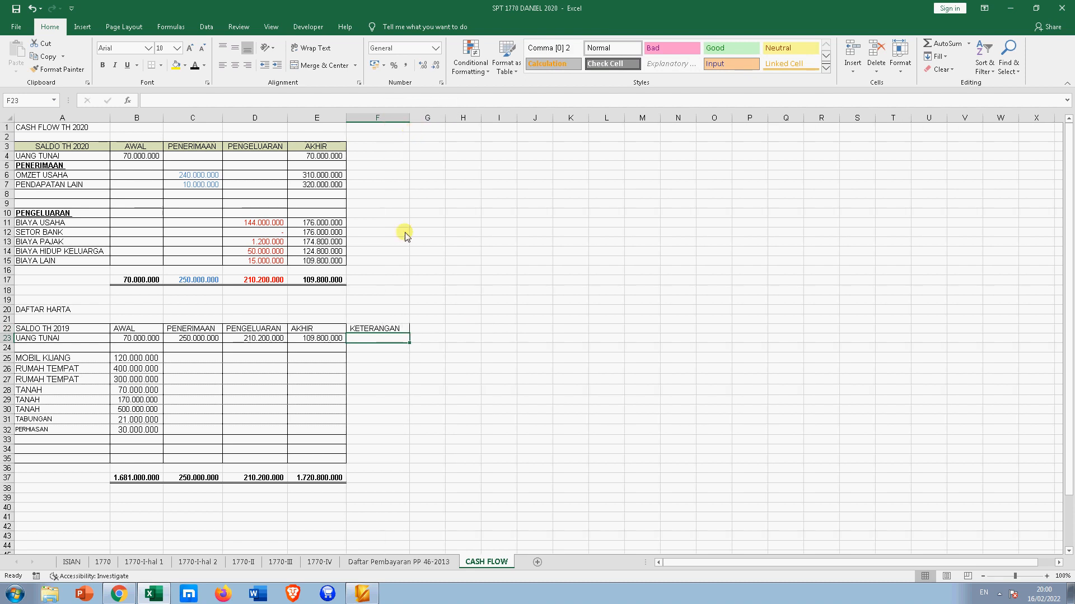
pyautogui.click(374, 329)
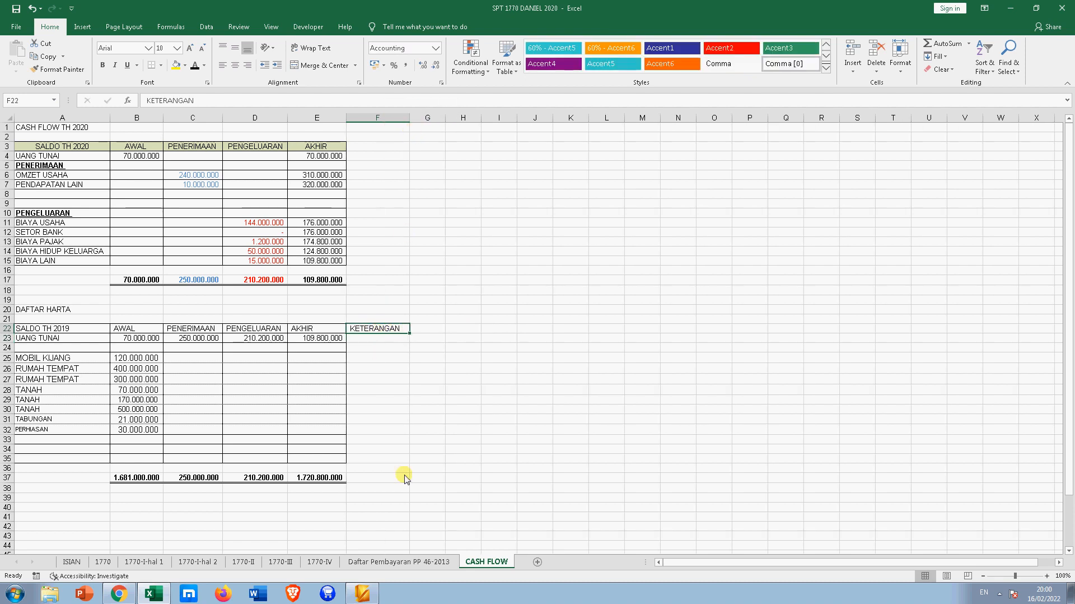
pyautogui.click(195, 342)
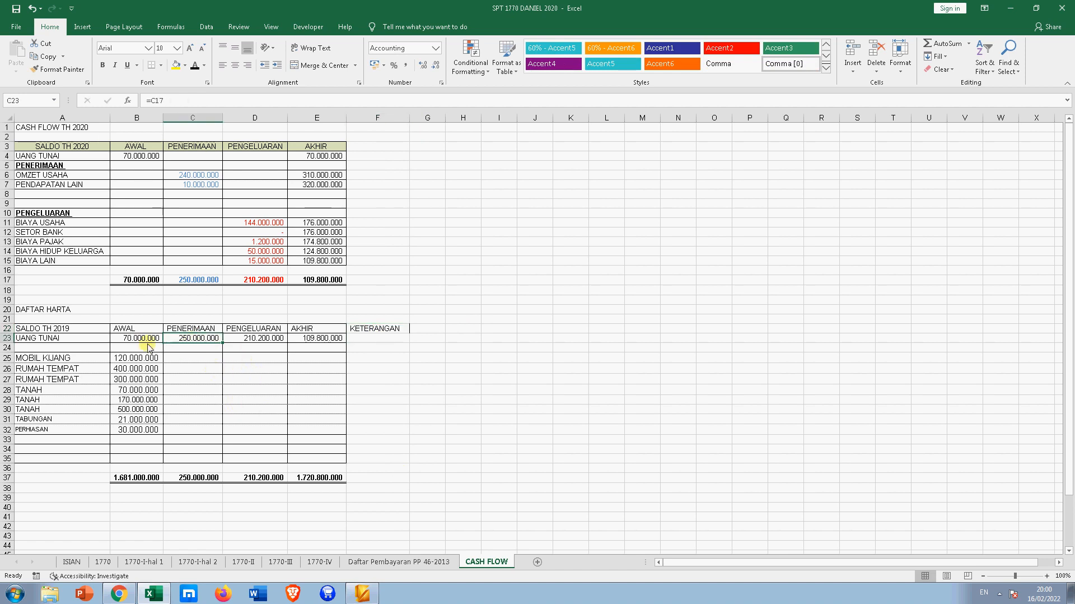
pyautogui.click(307, 343)
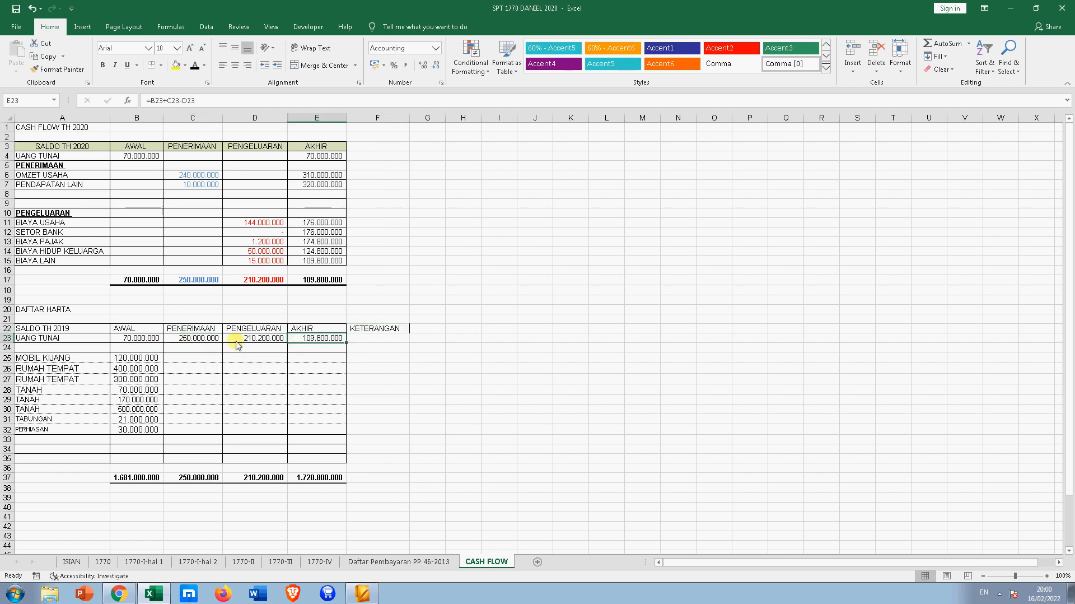
pyautogui.click(203, 341)
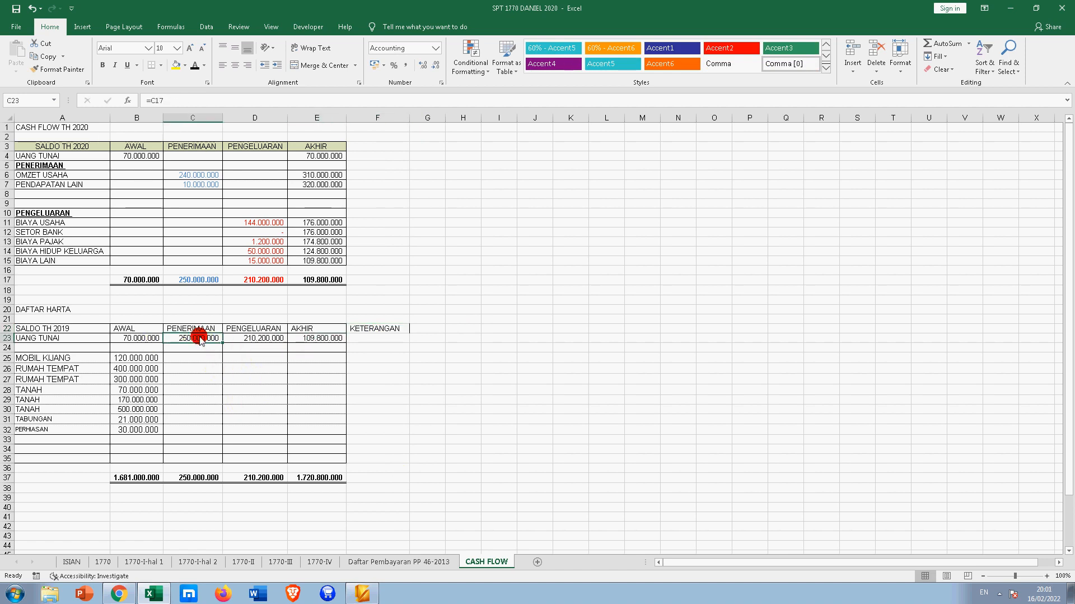
pyautogui.click(204, 281)
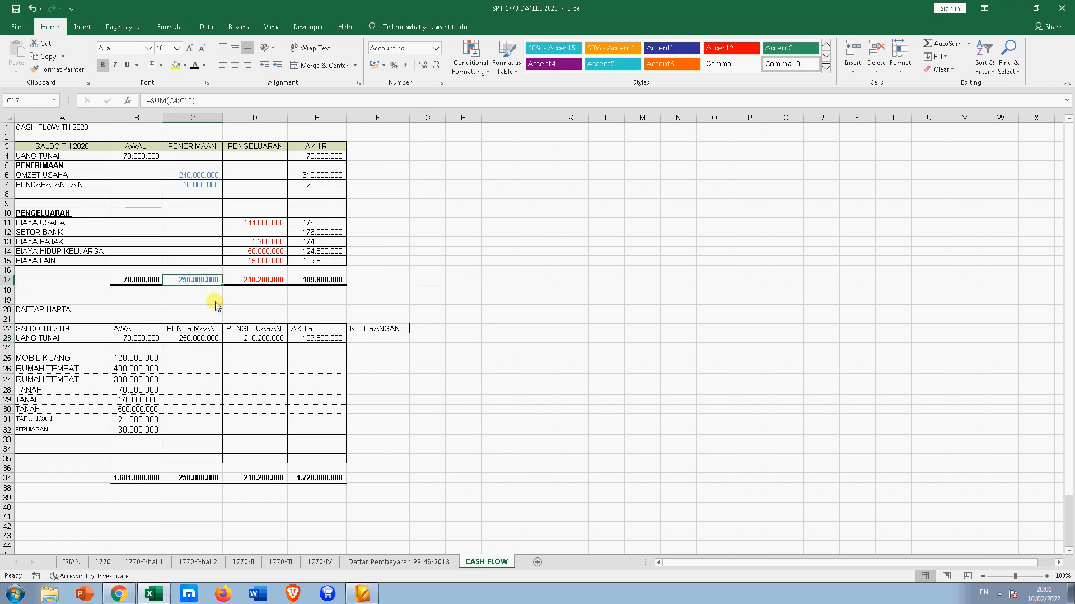
pyautogui.click(313, 339)
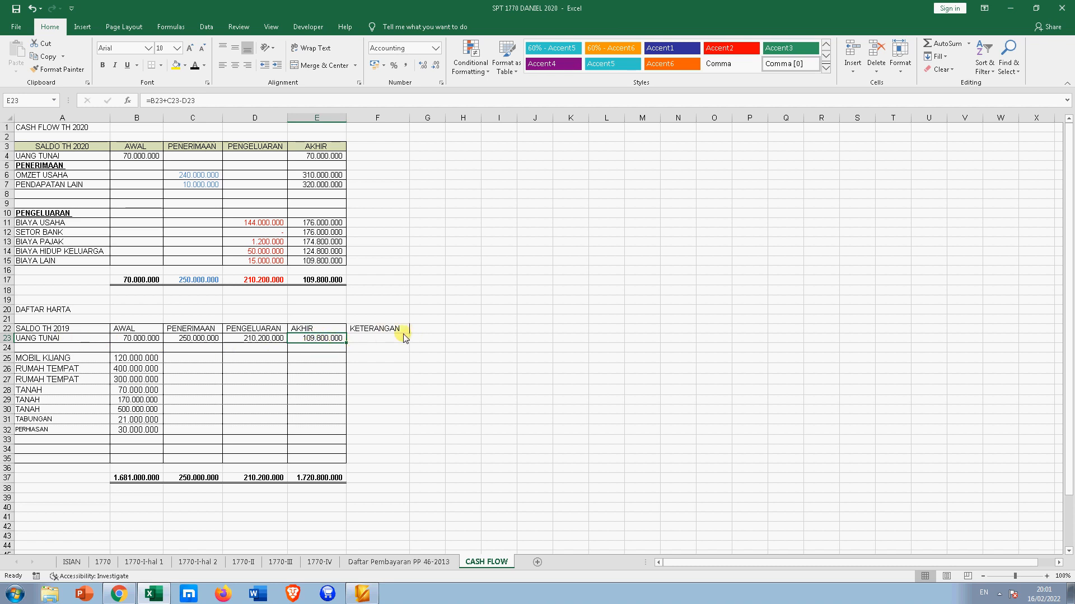
pyautogui.scroll(-1, 138, 389)
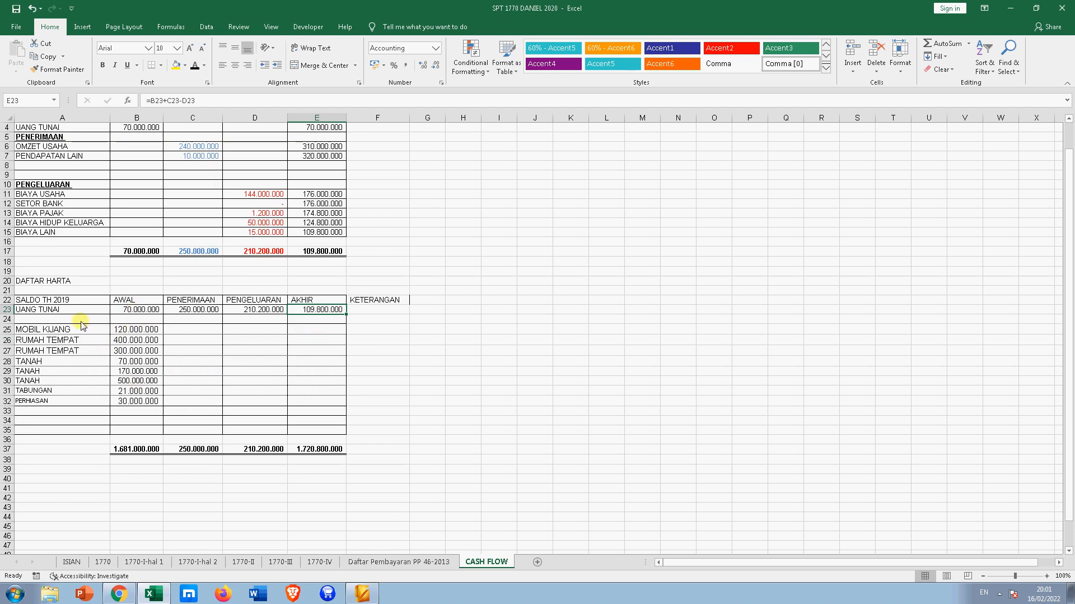
# - Give MOBIL KIJANG 0 receipts and 0 expenses in C25:D25, with 120000000 in E25
pyautogui.click(221, 330)
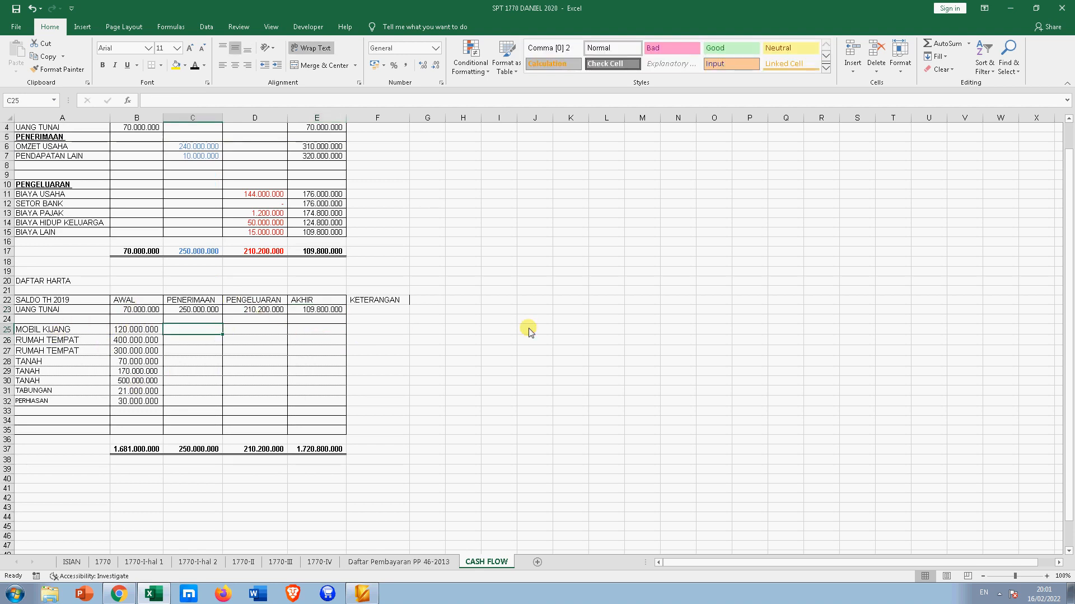
pyautogui.write('0')
pyautogui.press('Tab')
pyautogui.write('0')
pyautogui.press('Tab')
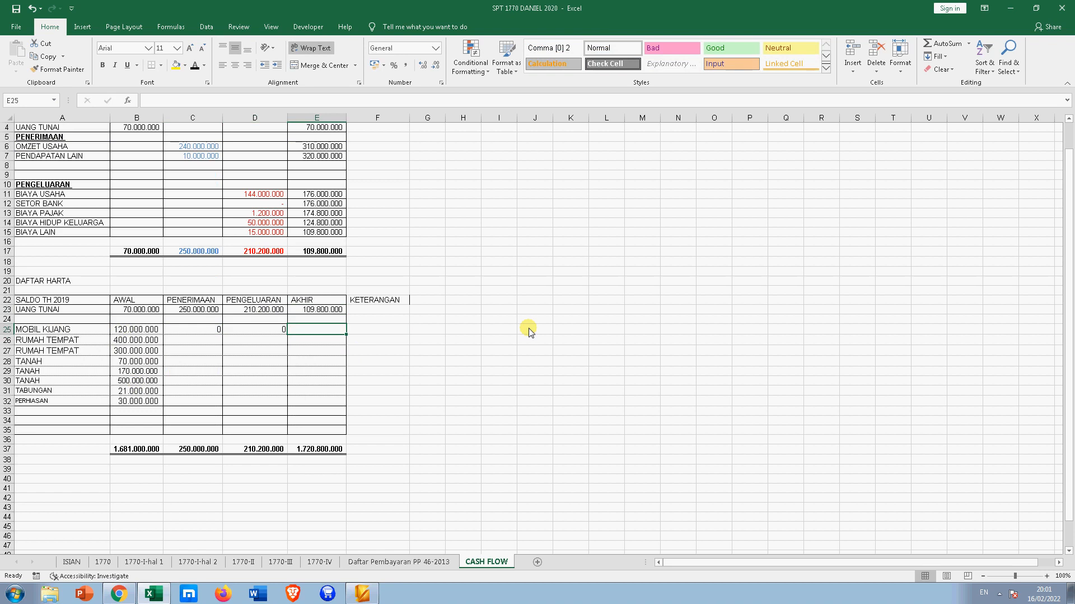
pyautogui.write('120')
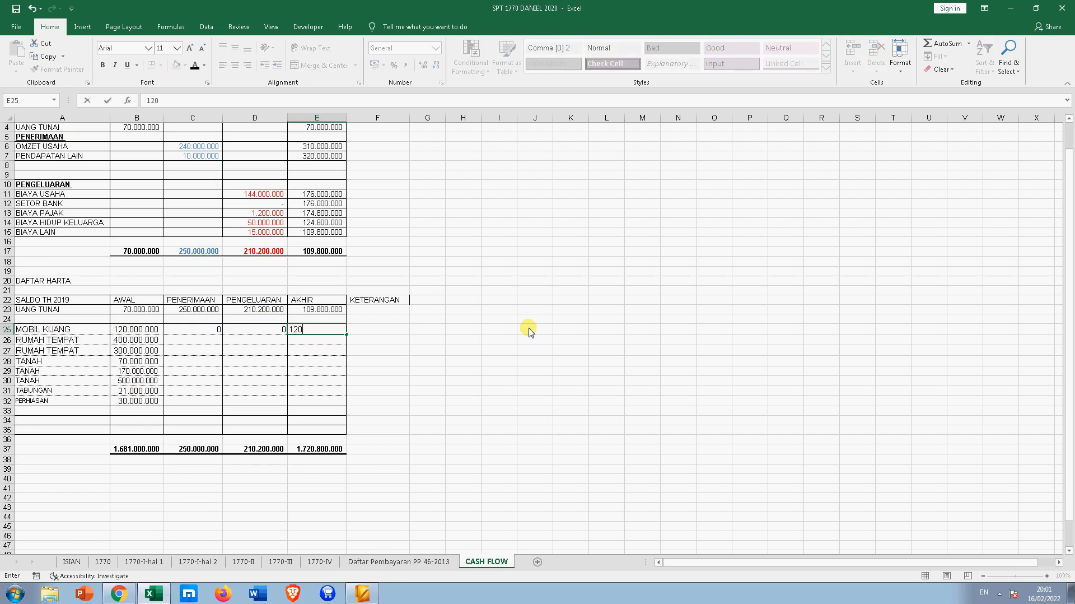
pyautogui.write('000000')
pyautogui.hotkey('ctrl', 'Return')
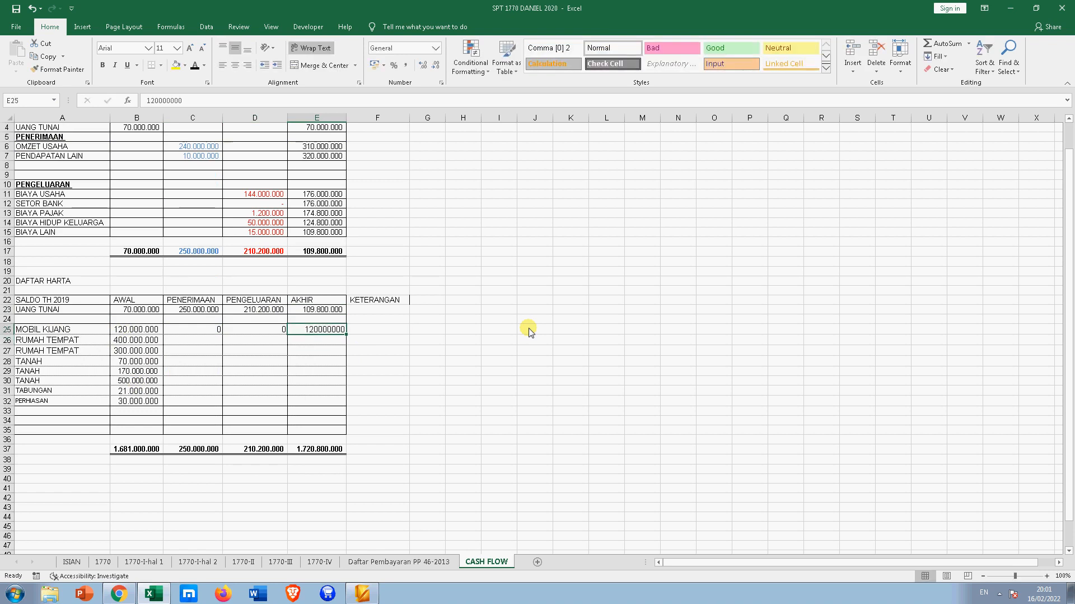
# - Put =B25+C25-D25 in E25, fill it down to E30, and select the row-25 zeros
pyautogui.write('=')
pyautogui.press('Left')
pyautogui.press('Left')
pyautogui.press('Left')
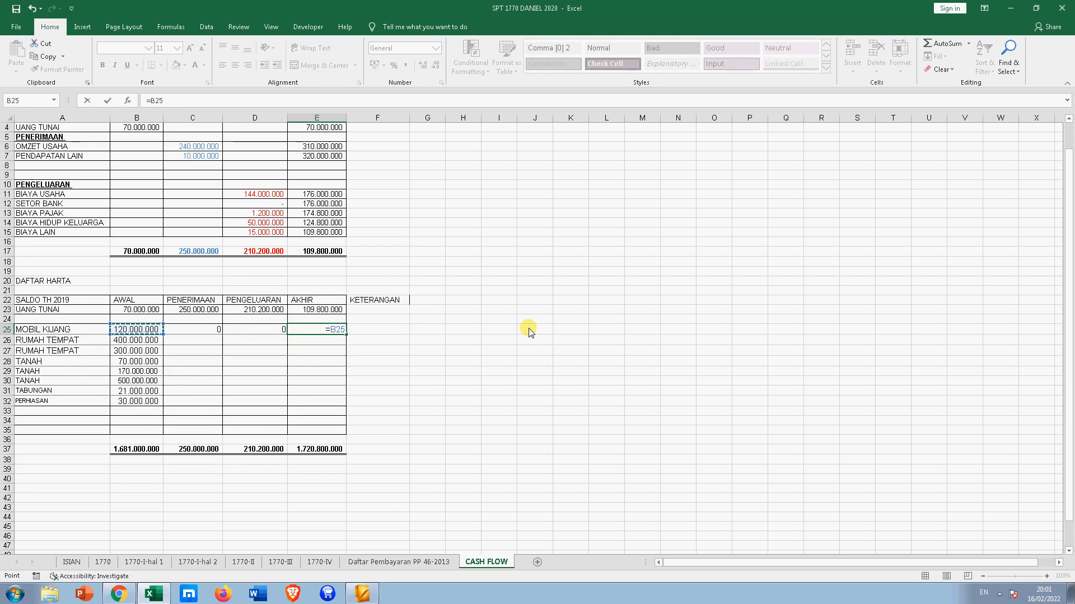
pyautogui.write('+')
pyautogui.press('Left')
pyautogui.press('Left')
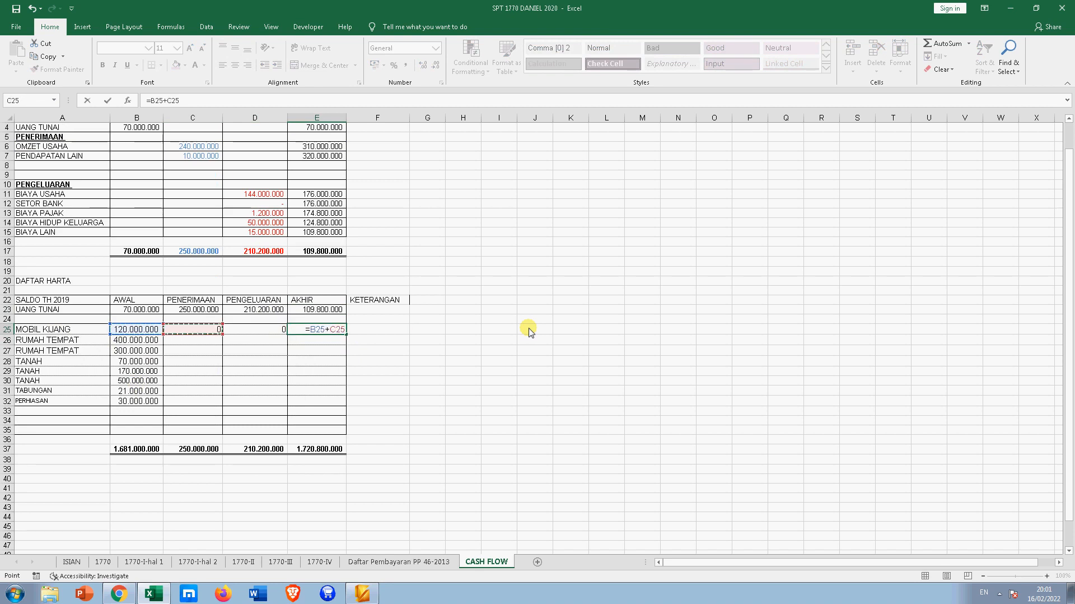
pyautogui.write('-')
pyautogui.press('Left')
pyautogui.press('Return')
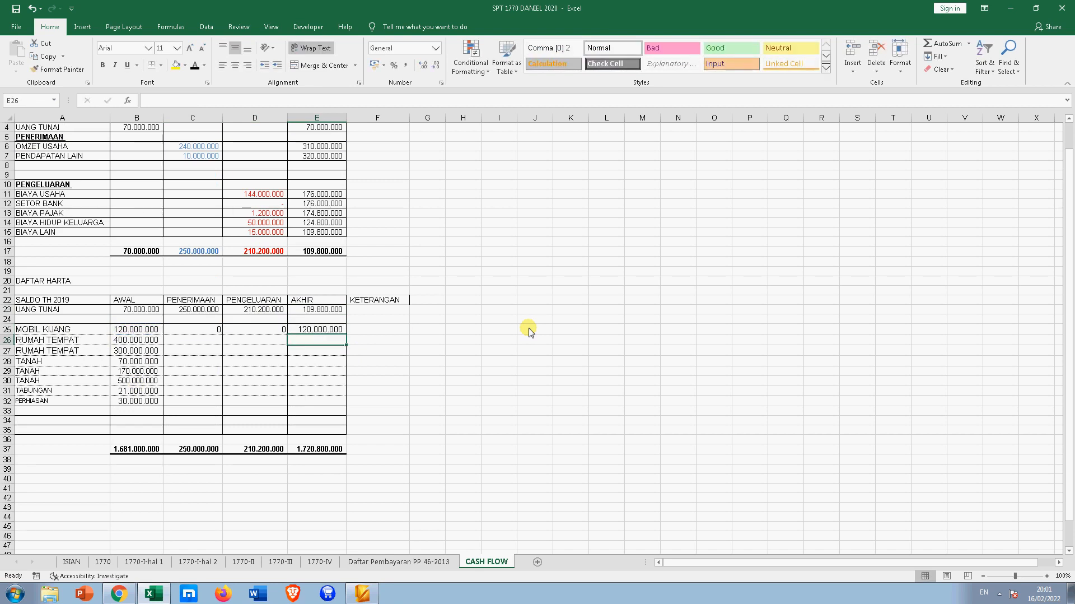
pyautogui.click(339, 330)
pyautogui.moveTo(346, 334); pyautogui.dragTo(347, 387)
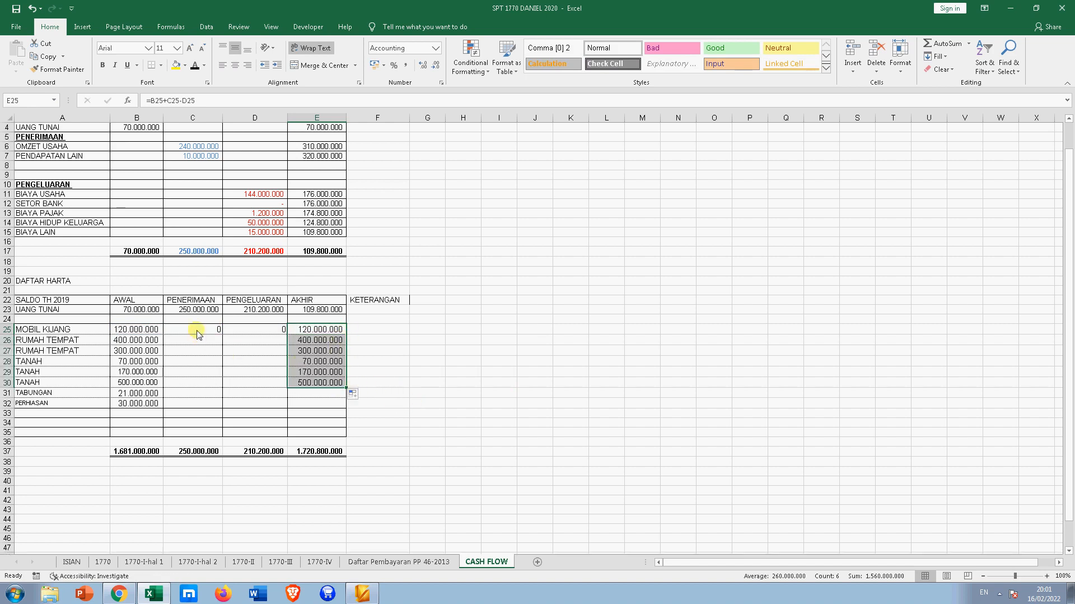
pyautogui.click(218, 330)
pyautogui.moveTo(217, 330)
pyautogui.mouseDown()
pyautogui.moveTo(283, 336)
pyautogui.moveTo(277, 385)
pyautogui.mouseUp()
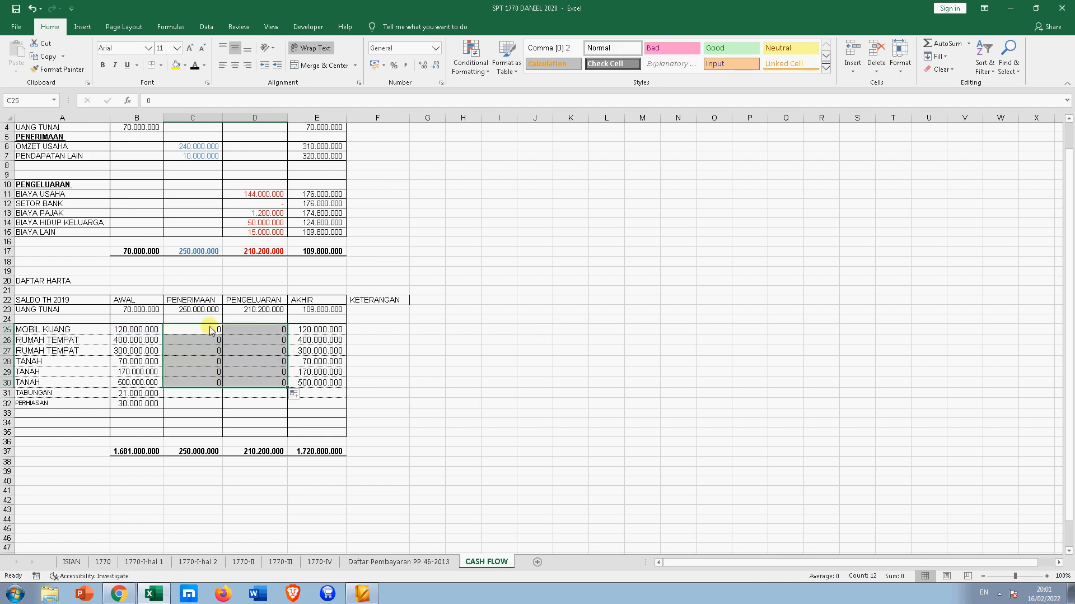
# - Note the TABUNGAN balance 31.250.500 in F31 with thousand-separator formatting
pyautogui.click(246, 413)
pyautogui.scroll(-2, 246, 397)
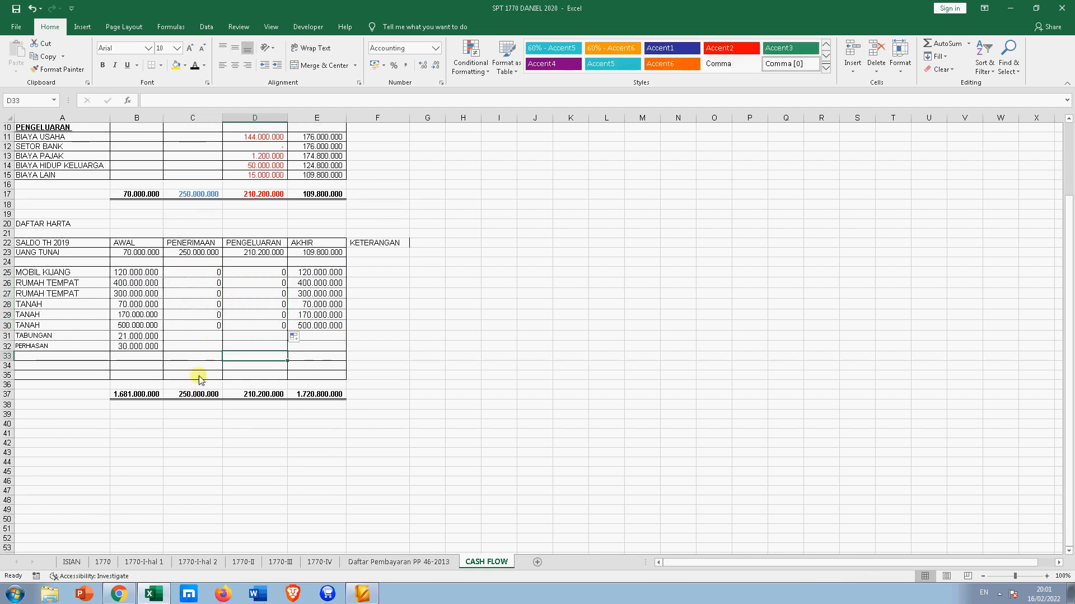
pyautogui.click(181, 337)
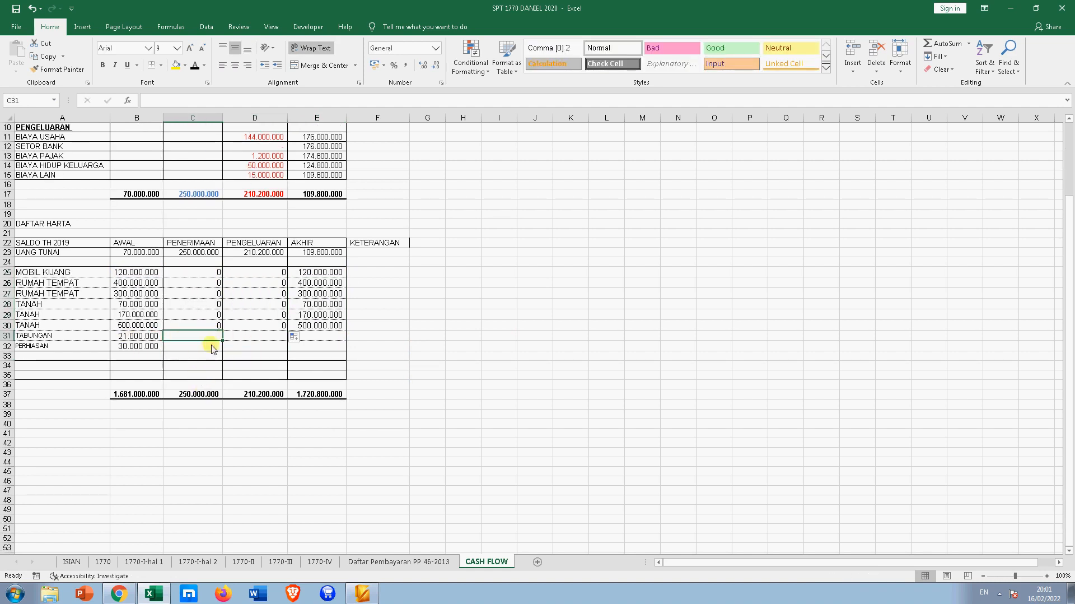
pyautogui.click(398, 335)
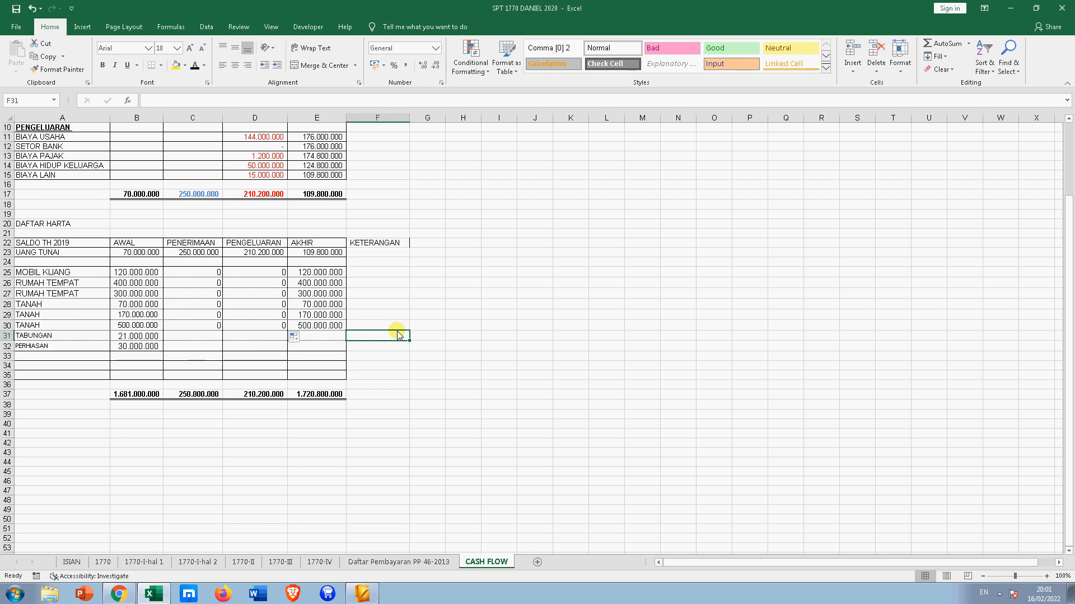
pyautogui.write('3125050')
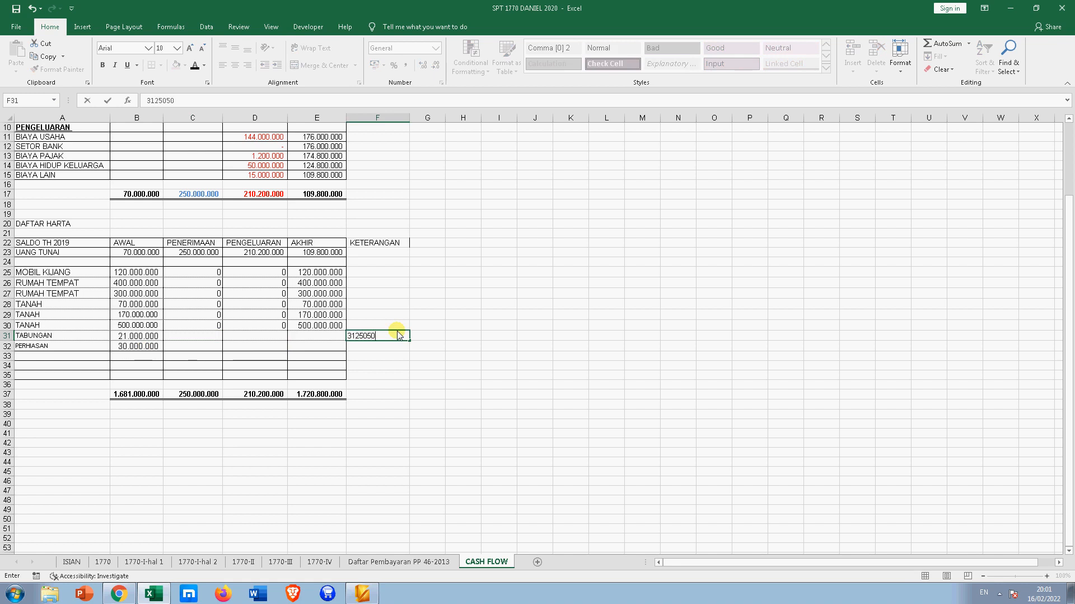
pyautogui.press('Return')
pyautogui.click(398, 334)
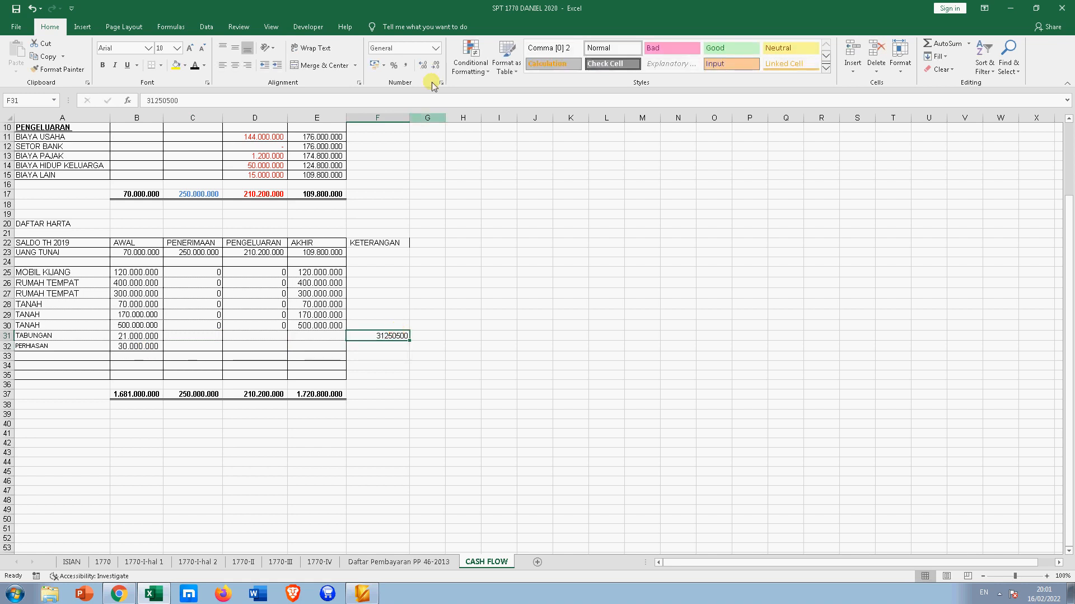
pyautogui.click(406, 65)
# - Extend the year-end formula from E30 to E31 so TABUNGAN's AKHIR shows 21.000.000
pyautogui.click(273, 336)
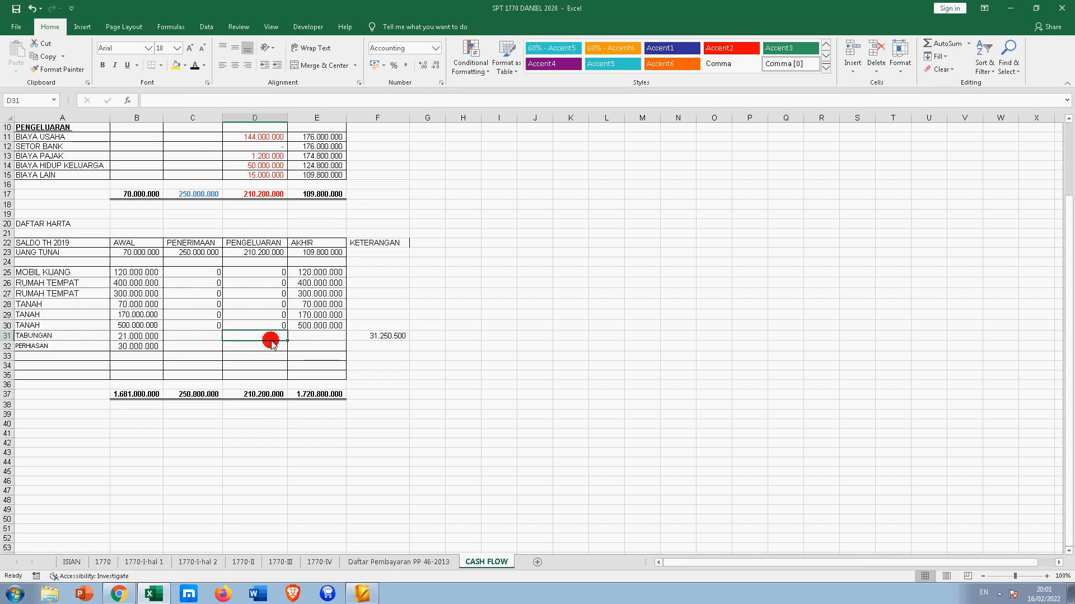
pyautogui.click(204, 335)
pyautogui.scroll(1, 263, 336)
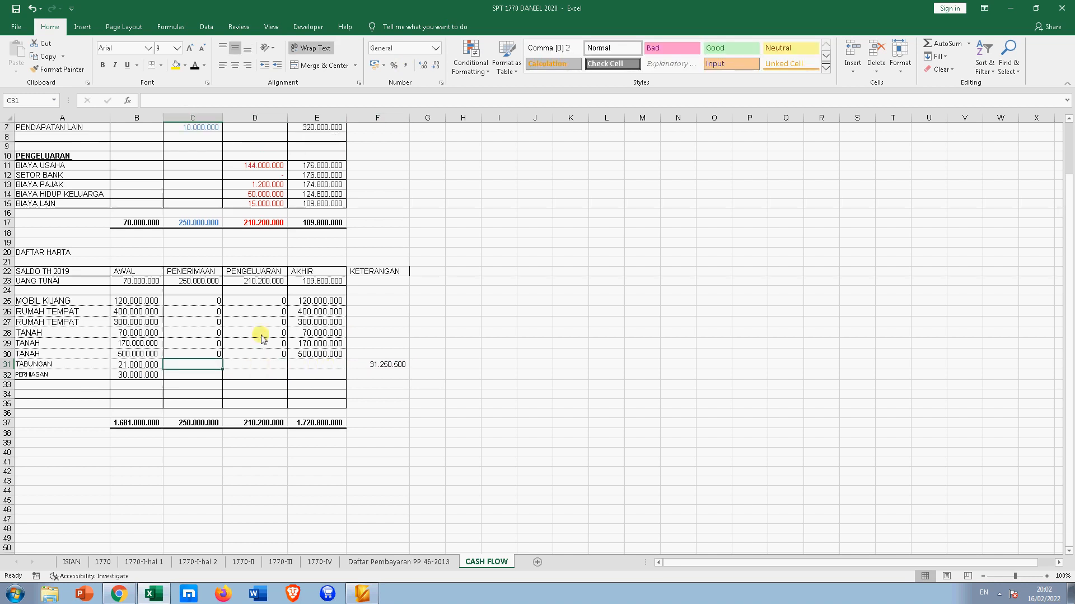
pyautogui.click(324, 367)
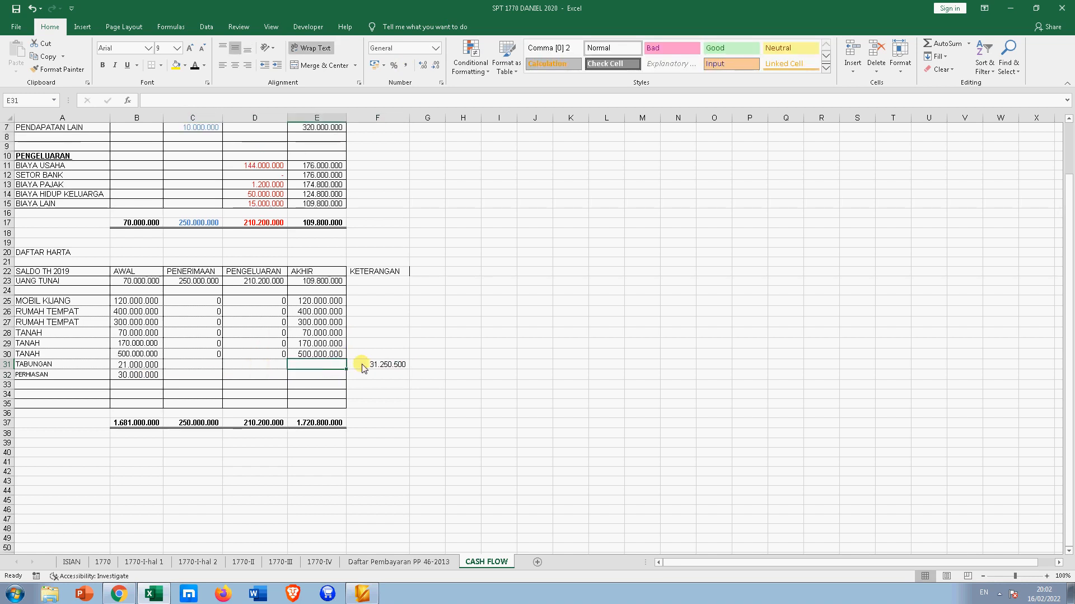
pyautogui.click(334, 353)
pyautogui.moveTo(346, 359); pyautogui.dragTo(344, 369)
pyautogui.click(257, 369)
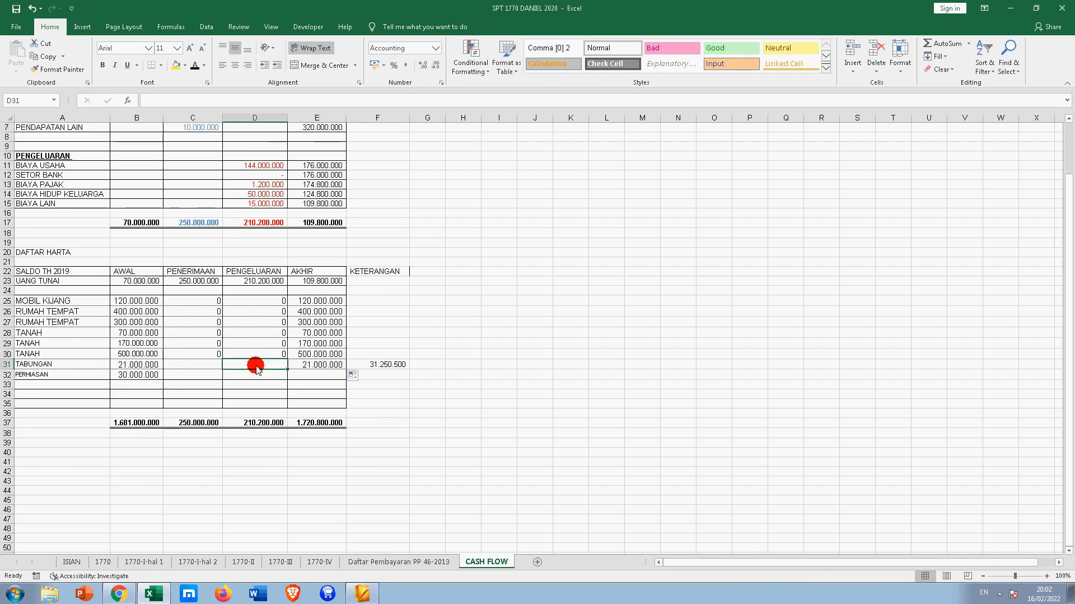
pyautogui.click(202, 365)
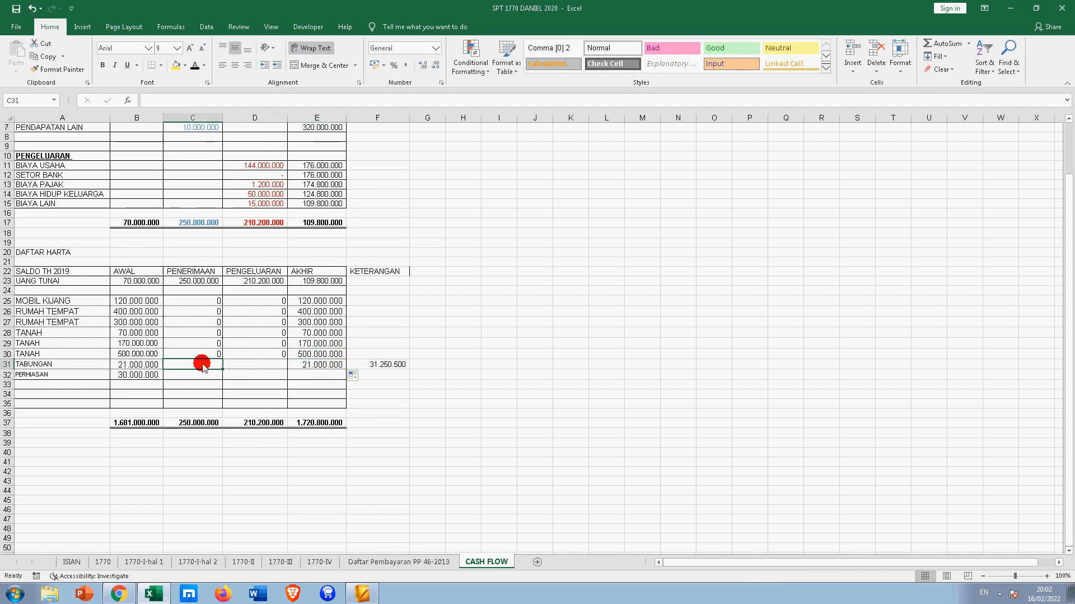
# - Try a savings-change formula of F31 minus B31, first in D31, then in C31
pyautogui.click(255, 366)
pyautogui.write('=')
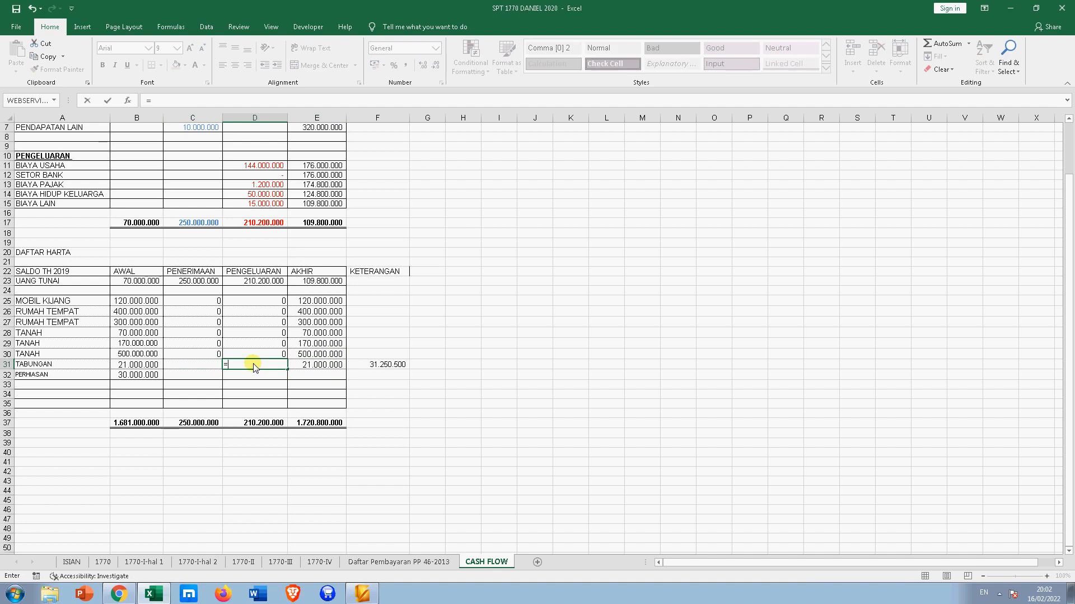
pyautogui.press('Right')
pyautogui.press('Right')
pyautogui.write('-')
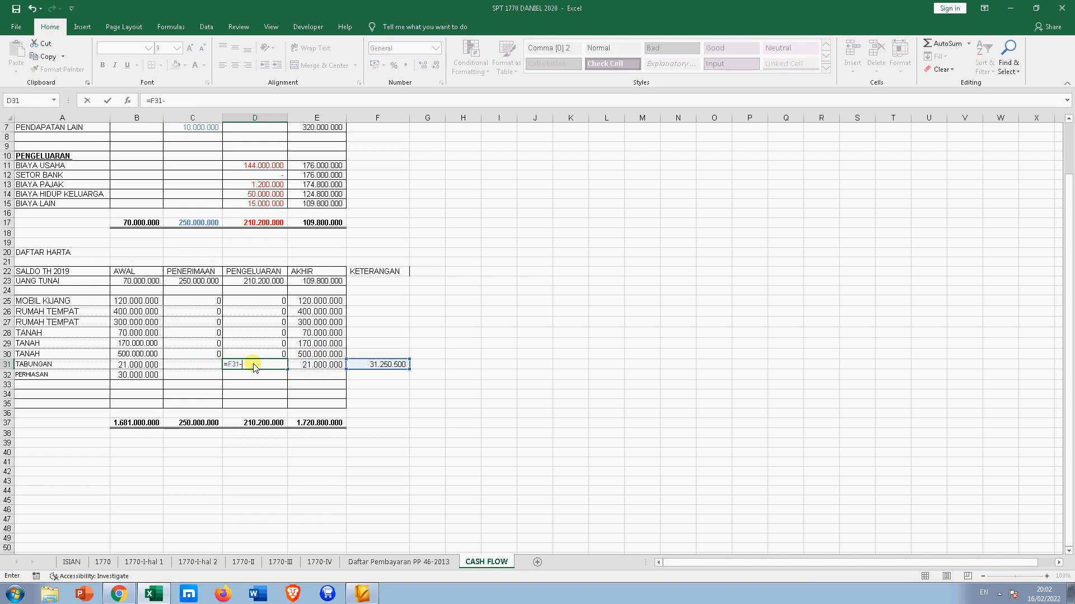
pyautogui.press('Left')
pyautogui.press('Left')
pyautogui.press('Return')
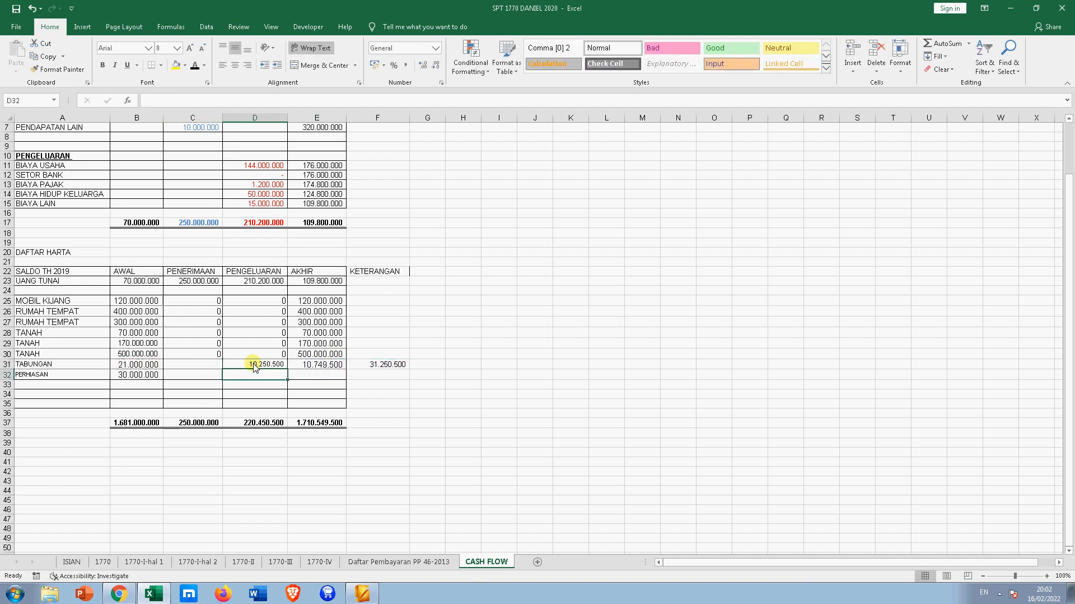
pyautogui.click(263, 367)
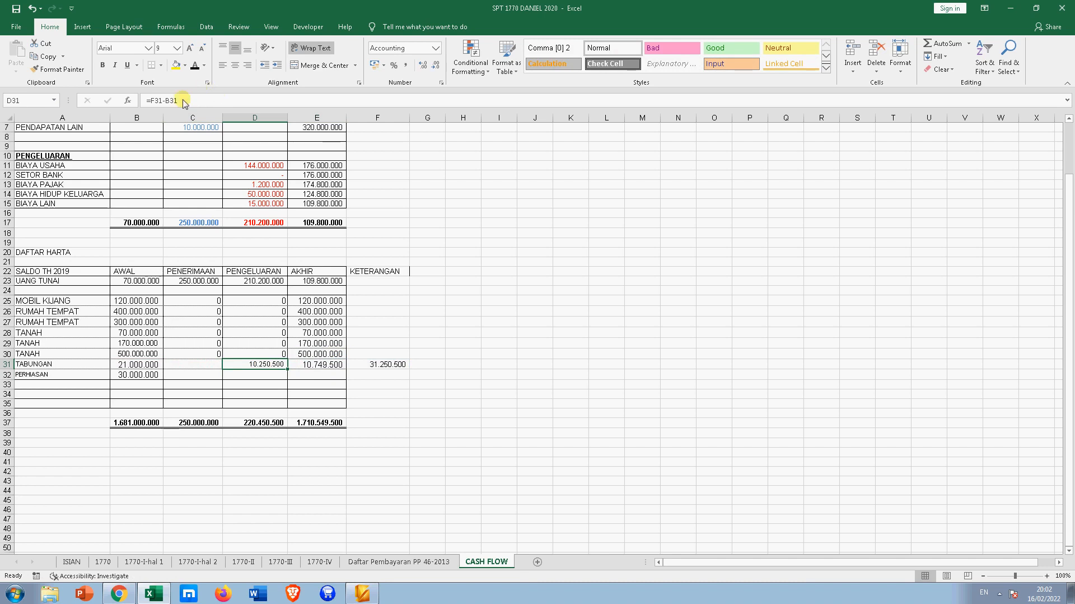
pyautogui.press('Delete')
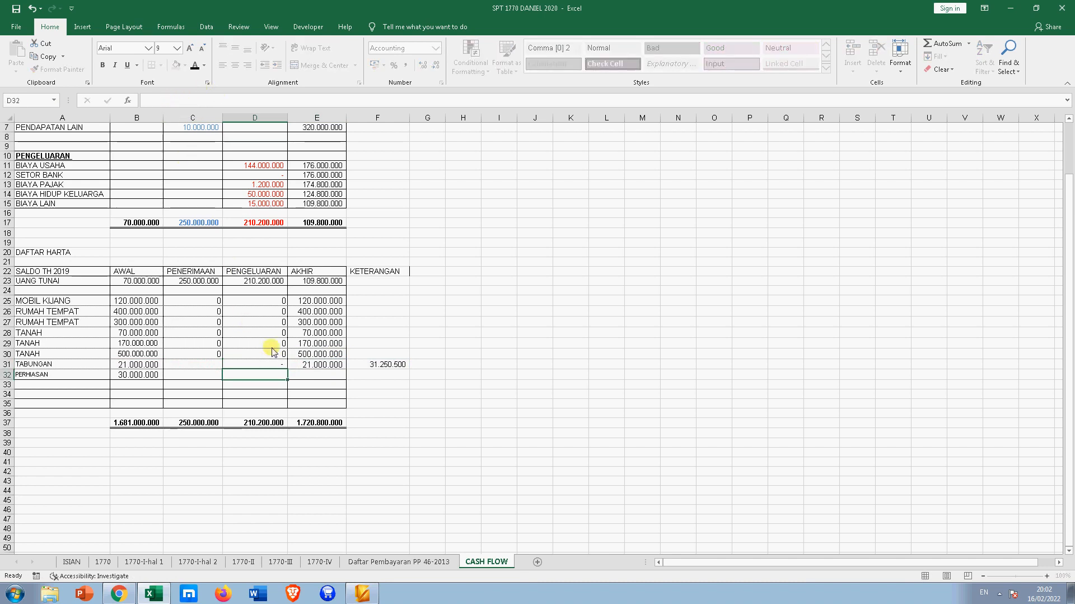
pyautogui.press('Left')
pyautogui.write('=')
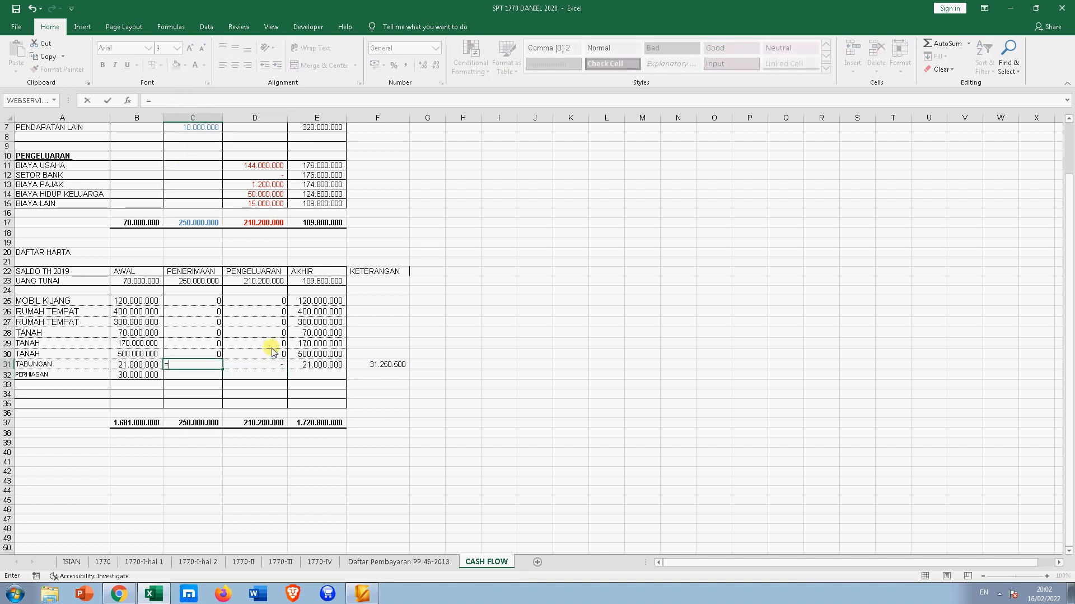
pyautogui.press('Right')
pyautogui.press('Right')
pyautogui.press('Right')
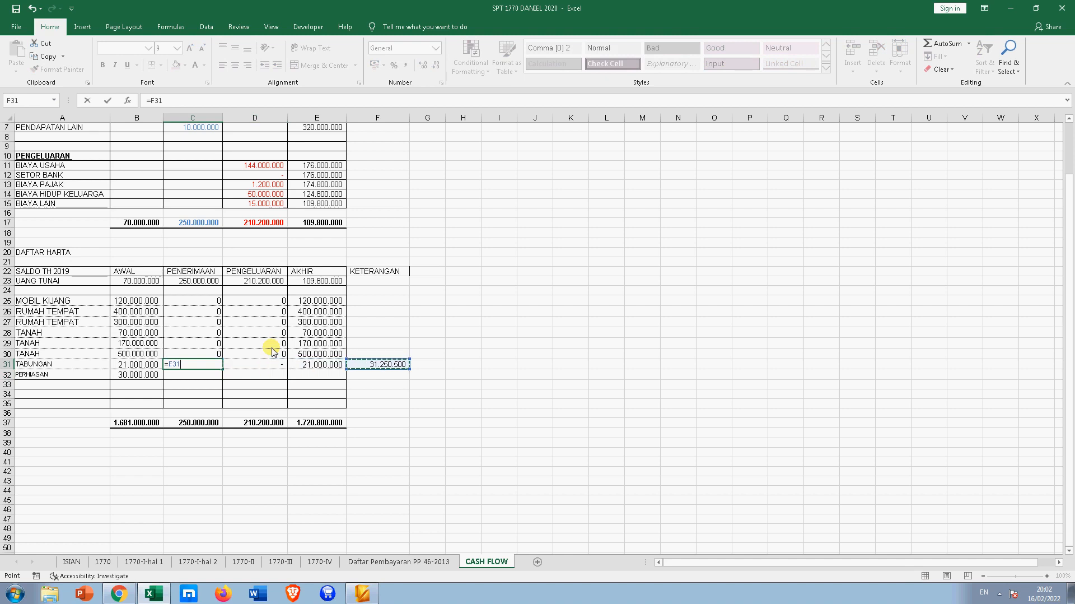
pyautogui.write('-')
pyautogui.press('Left')
pyautogui.press('Left')
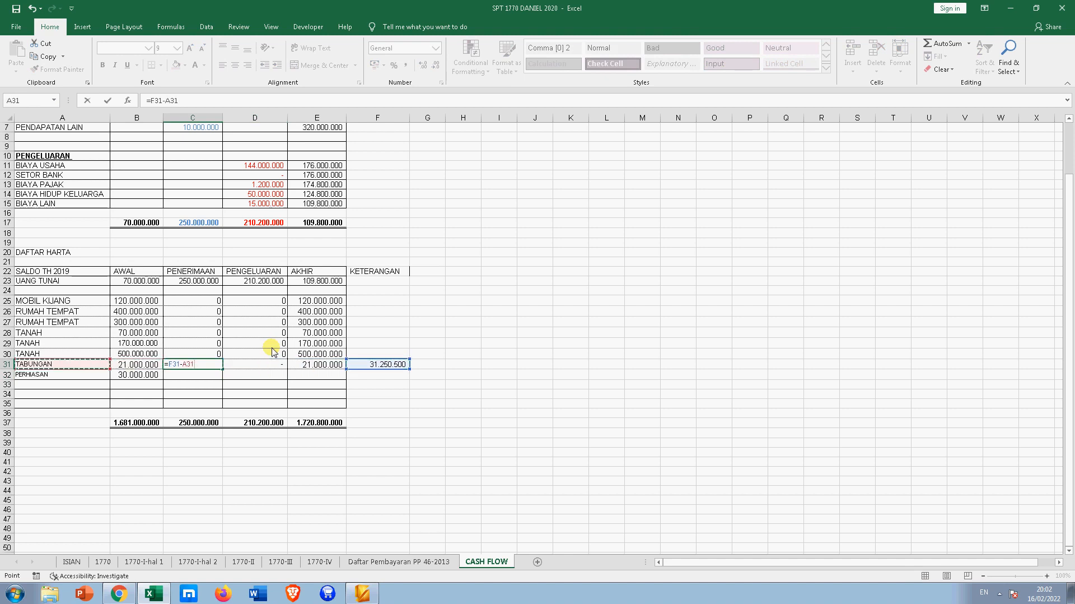
pyautogui.press('Right')
pyautogui.press('Return')
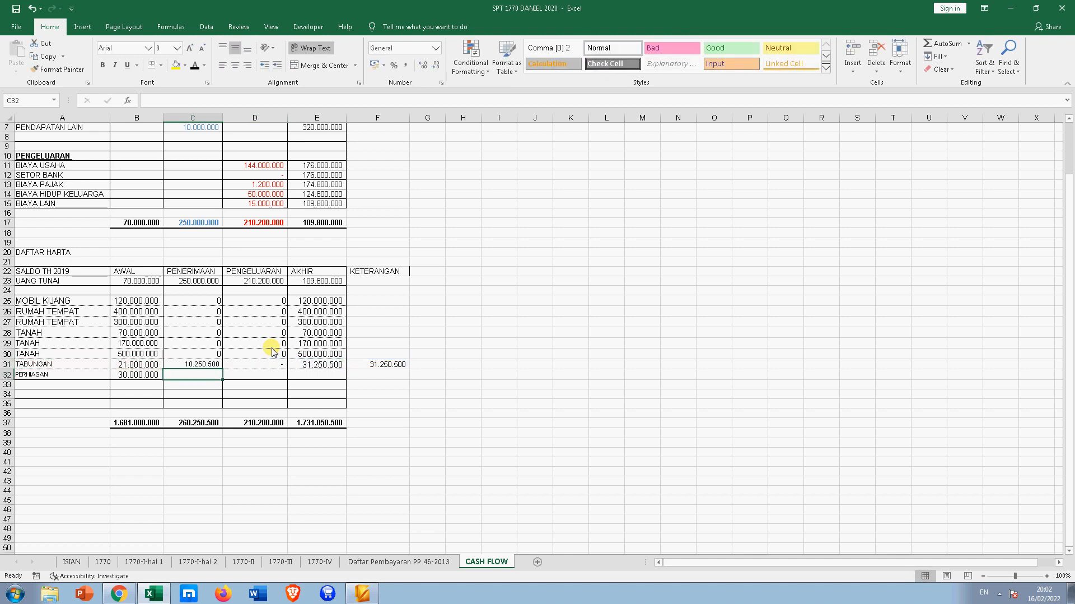
# - Reset C31 to zero and enter =B31-F31 in D31, giving a (10.250.500) outflow
pyautogui.click(208, 364)
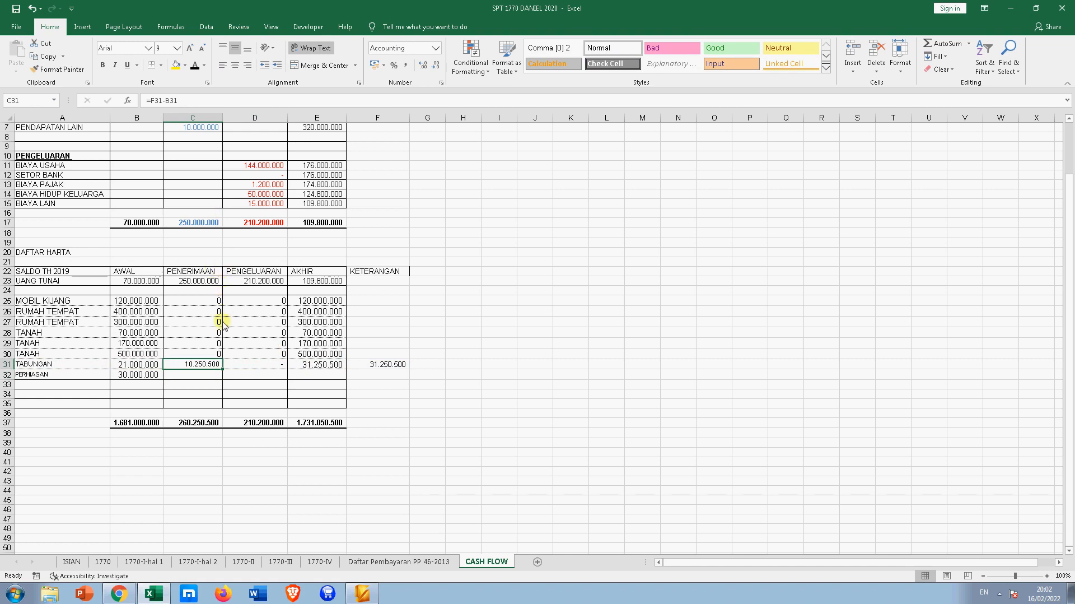
pyautogui.write('=')
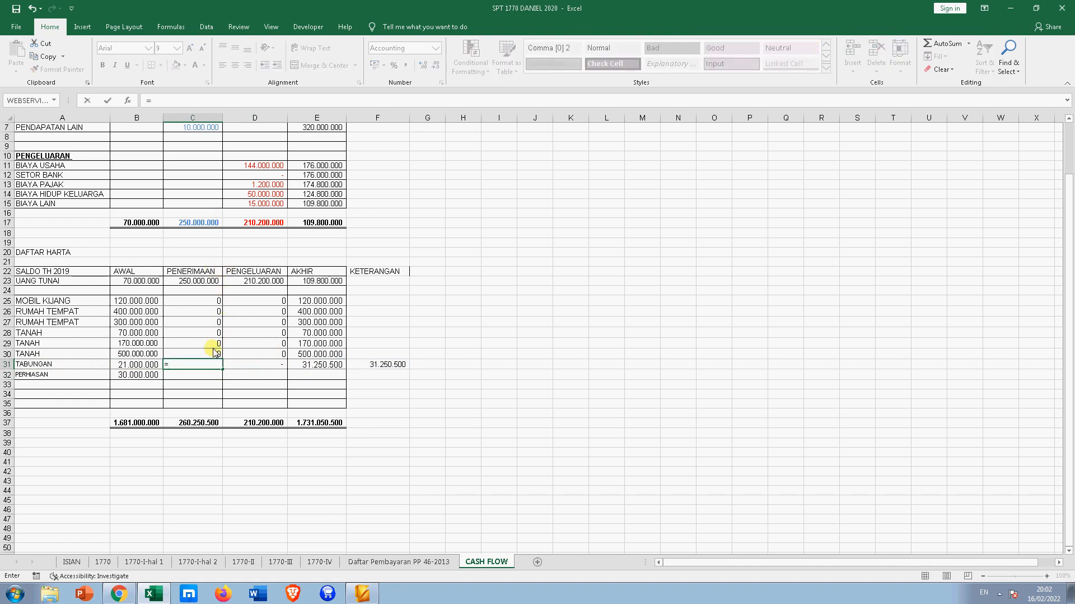
pyautogui.hotkey('ctrl', 'Return')
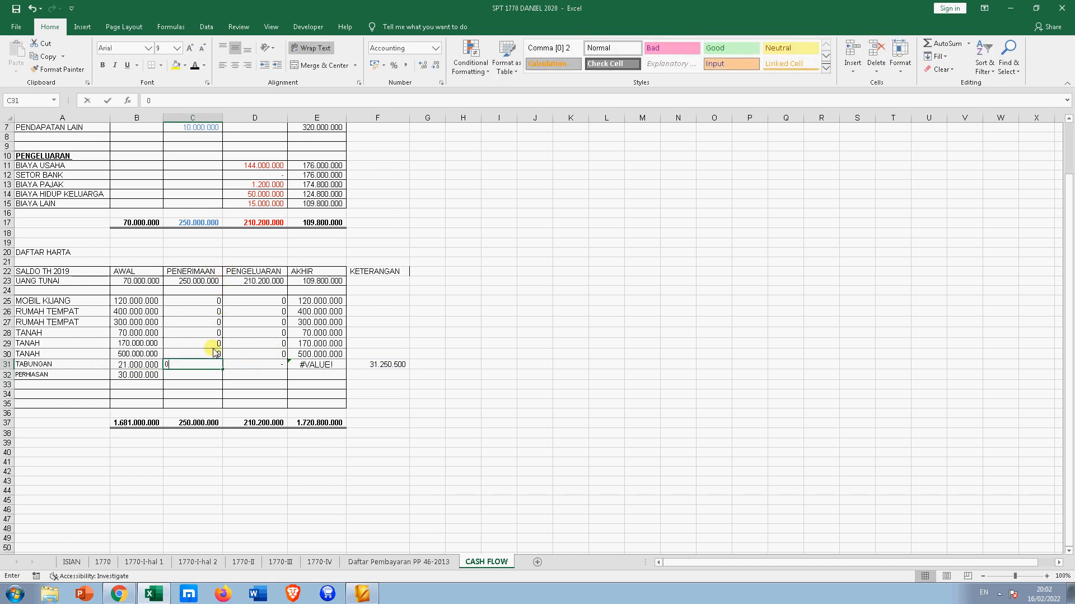
pyautogui.press('Tab')
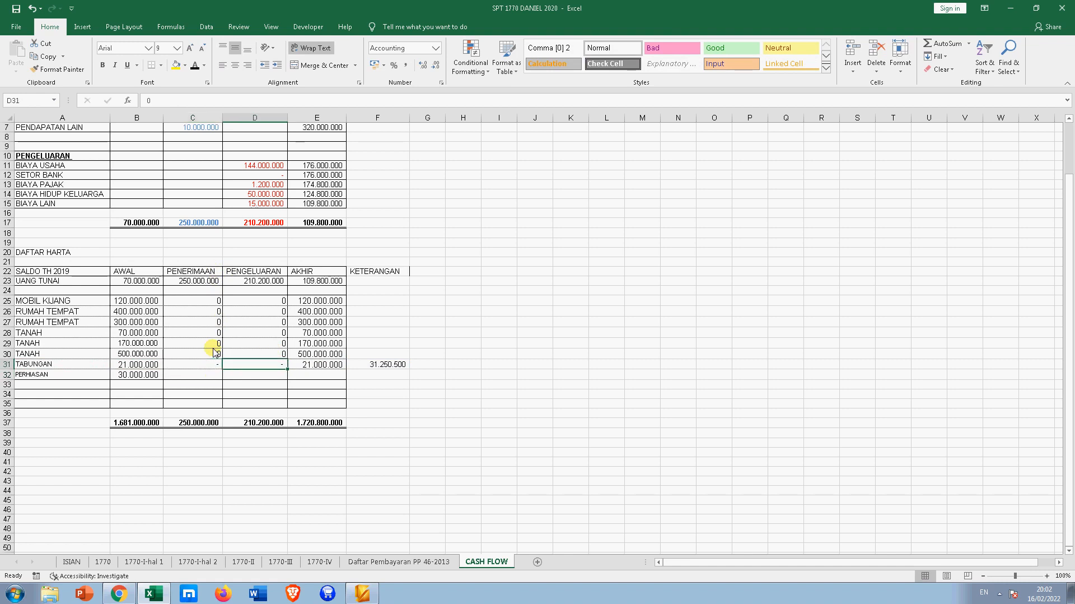
pyautogui.write('=')
pyautogui.press('Left')
pyautogui.press('Left')
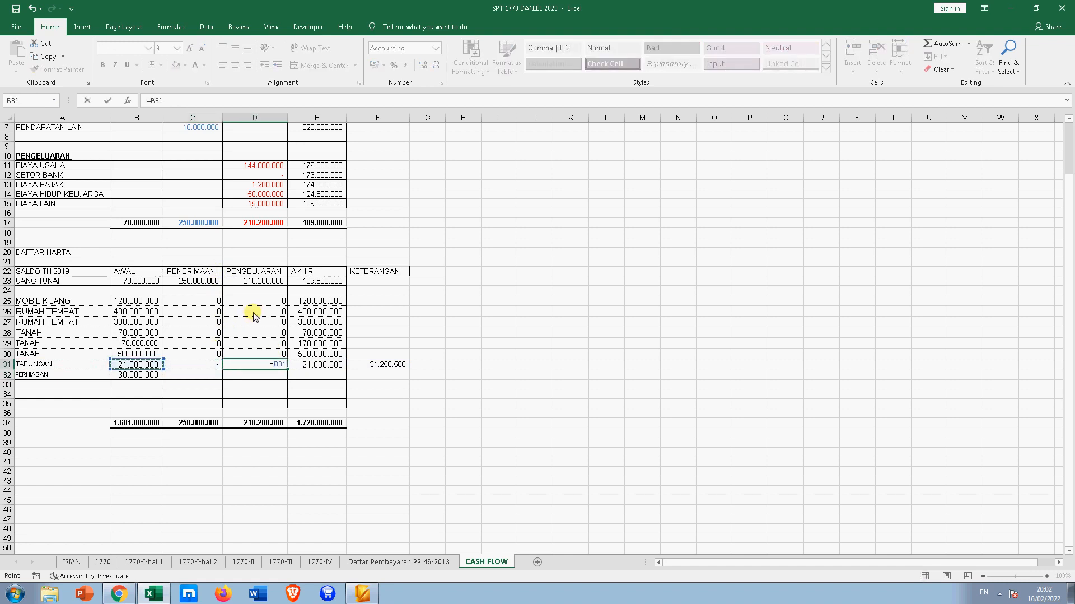
pyautogui.write('-')
pyautogui.press('Right')
pyautogui.press('Right')
pyautogui.press('Return')
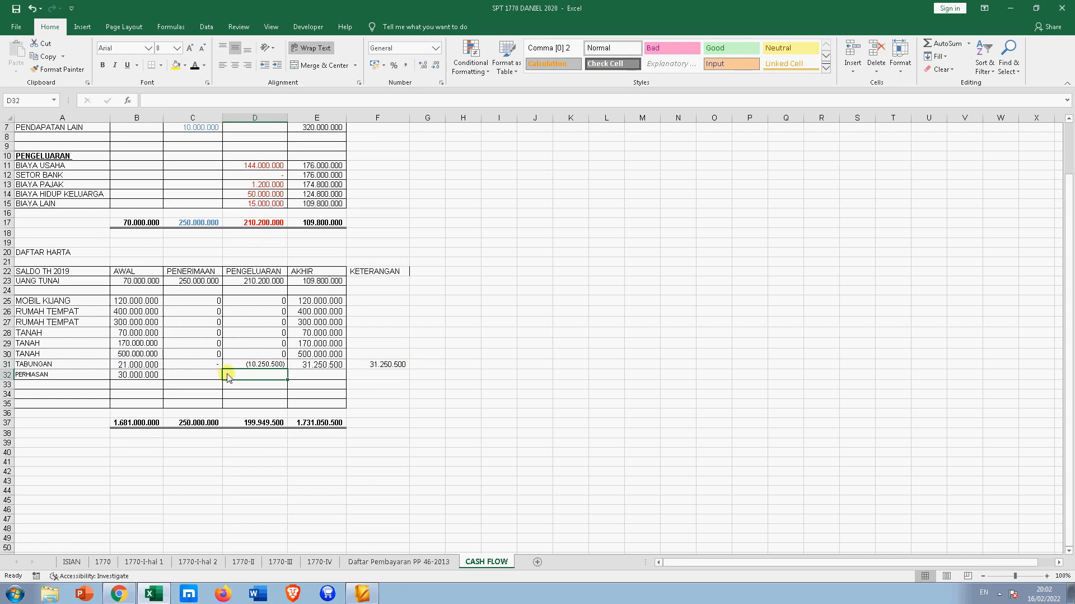
pyautogui.click(258, 363)
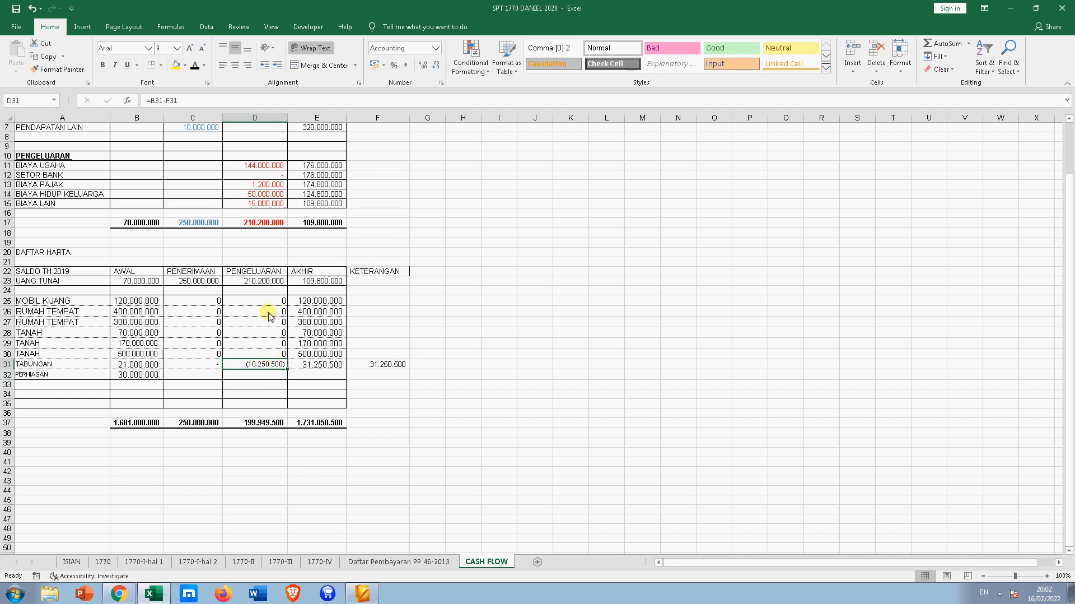
# - Link the SETOR BANK outflow in D12 to the savings change with =-D31
pyautogui.click(255, 175)
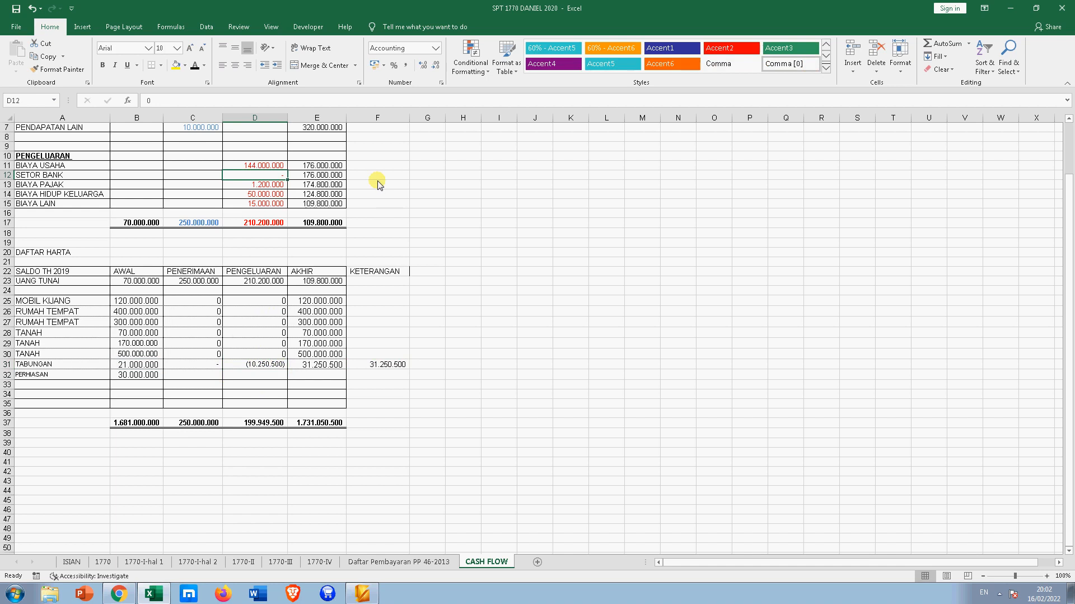
pyautogui.write('=-')
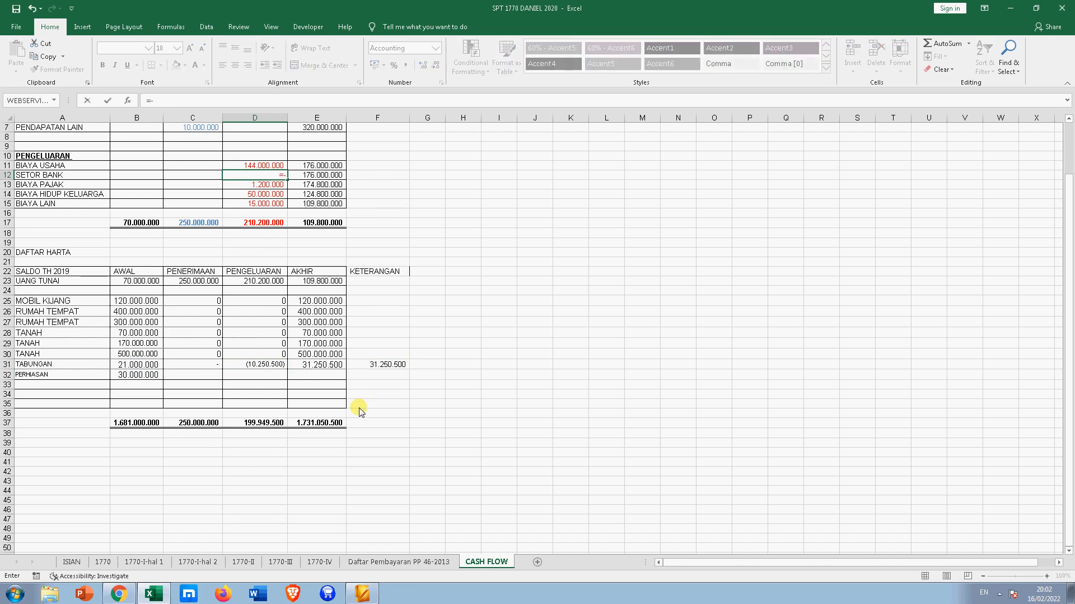
pyautogui.click(245, 365)
pyautogui.press('Return')
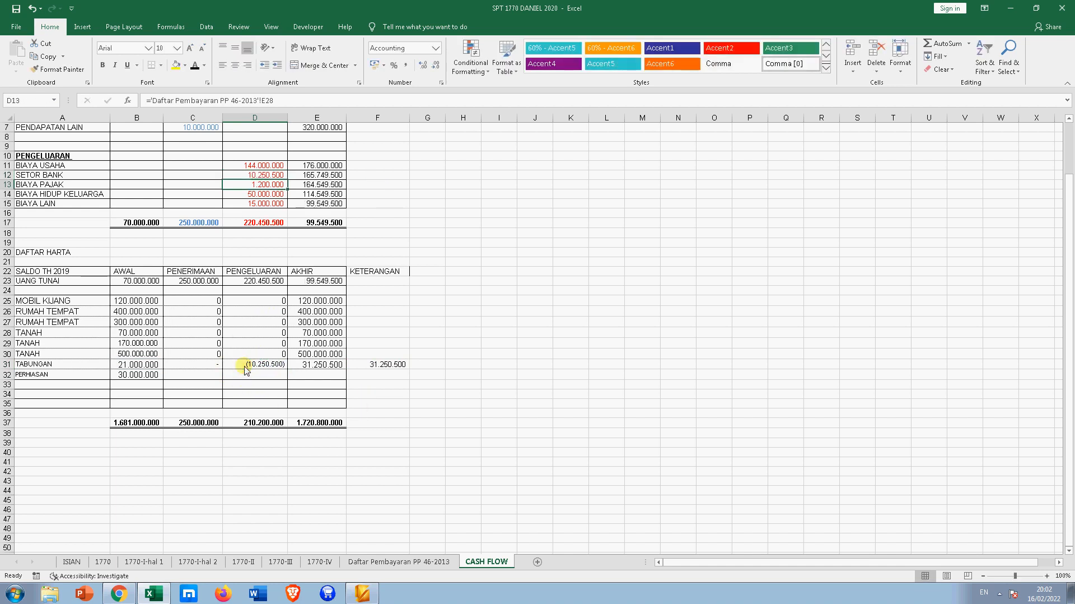
pyautogui.click(268, 176)
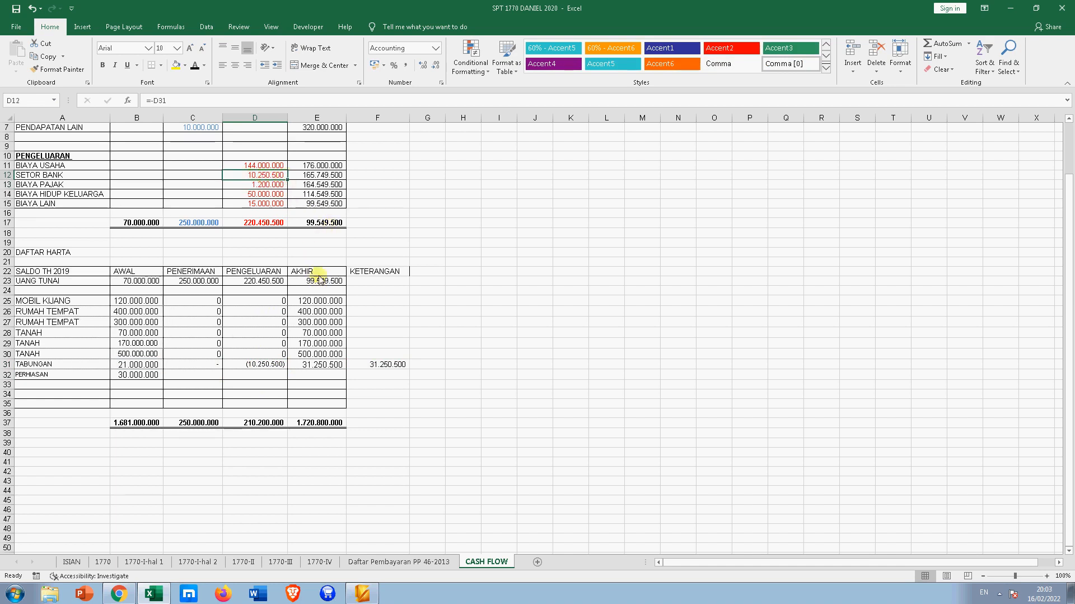
pyautogui.click(319, 224)
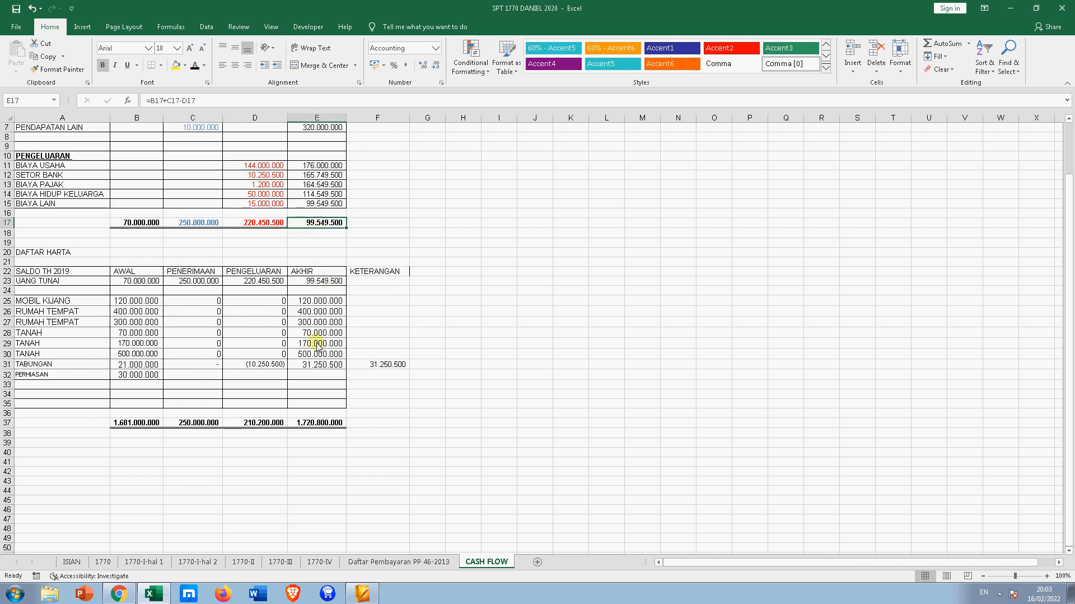
# - Give PERHIASAN zero movements and extend the year-end formula to E32, showing 30.000.000
pyautogui.click(176, 379)
pyautogui.write('0')
pyautogui.click(283, 378)
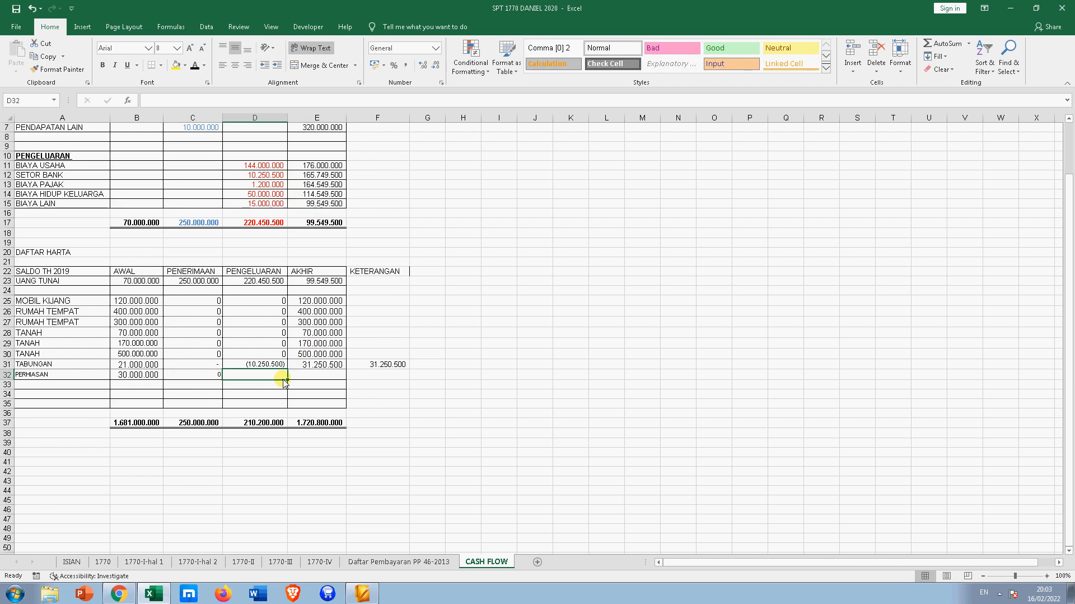
pyautogui.click(305, 375)
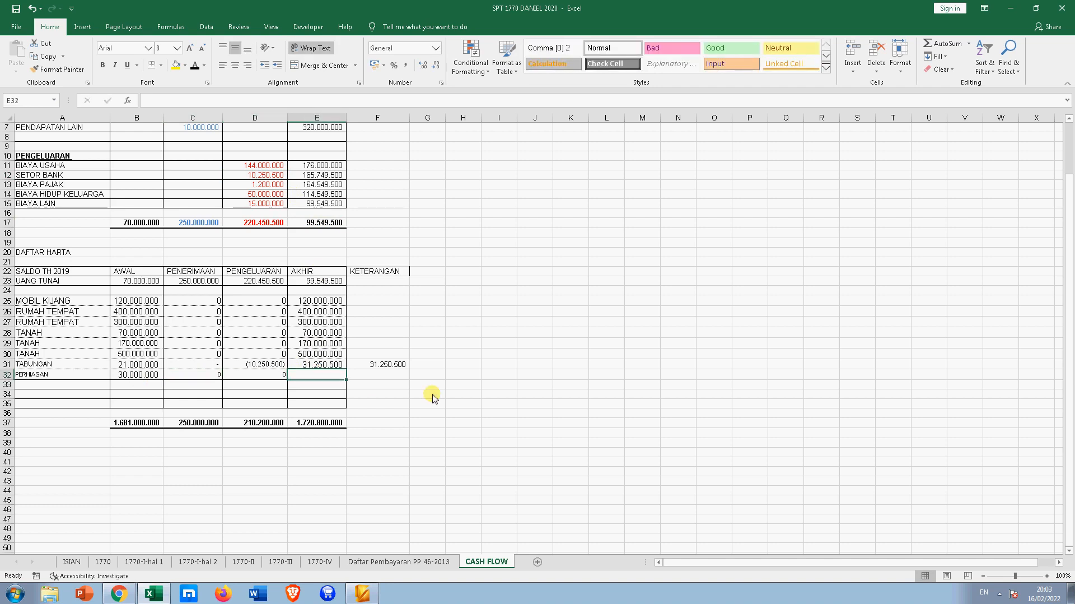
pyautogui.click(335, 365)
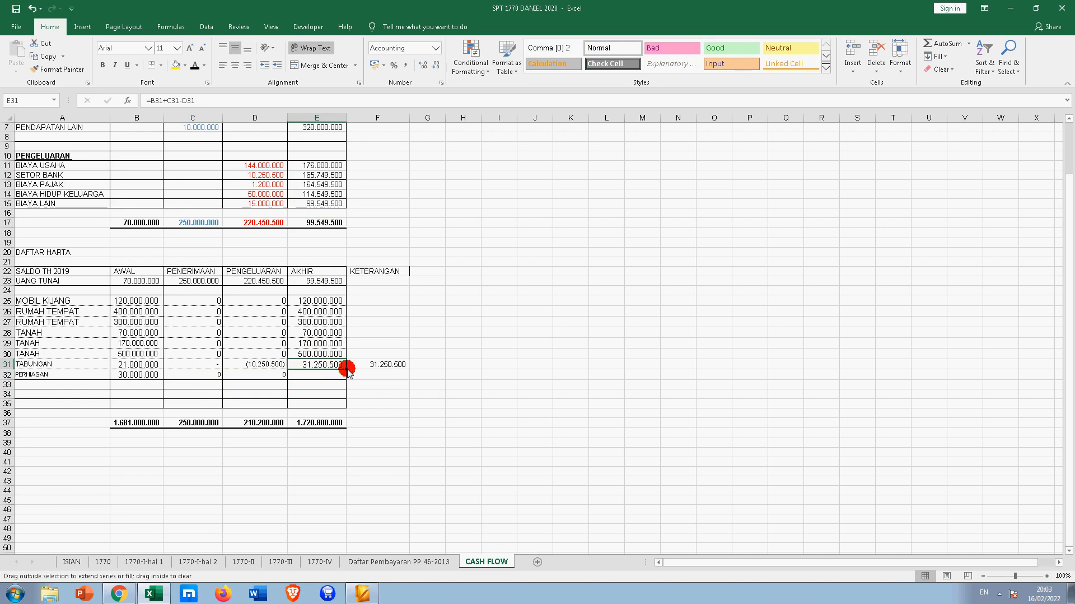
pyautogui.moveTo(347, 368); pyautogui.dragTo(343, 379)
pyautogui.click(507, 413)
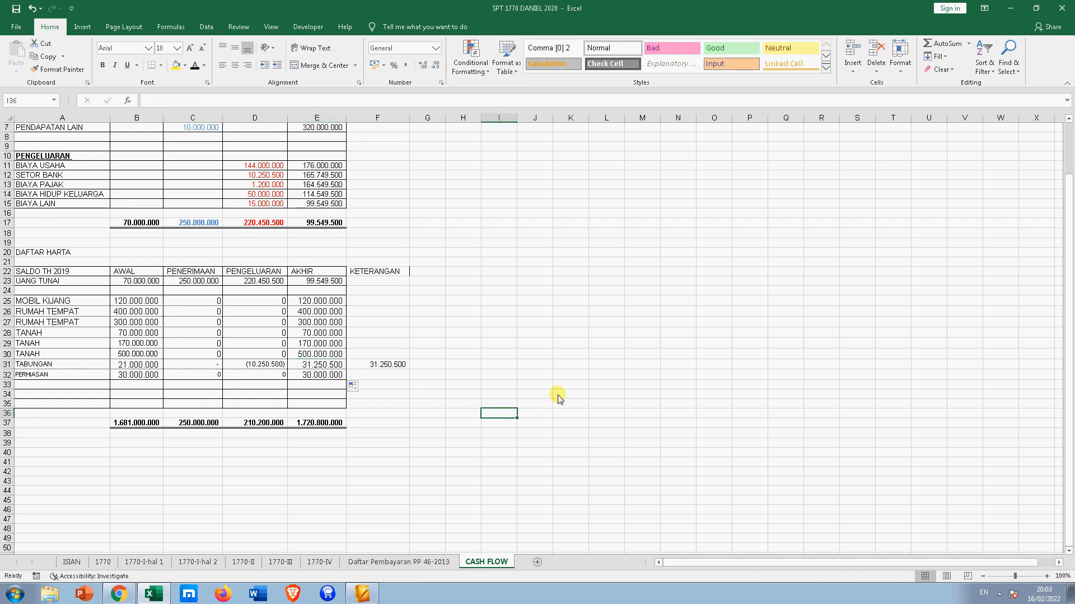
pyautogui.scroll(1, 513, 338)
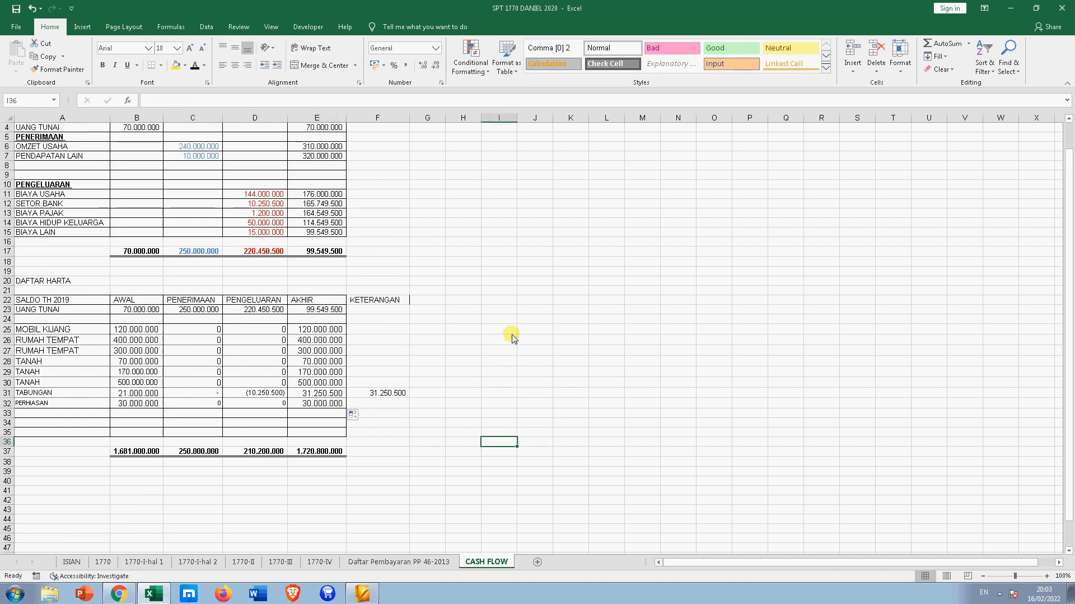
pyautogui.scroll(-1, 507, 338)
pyautogui.scroll(2, 477, 343)
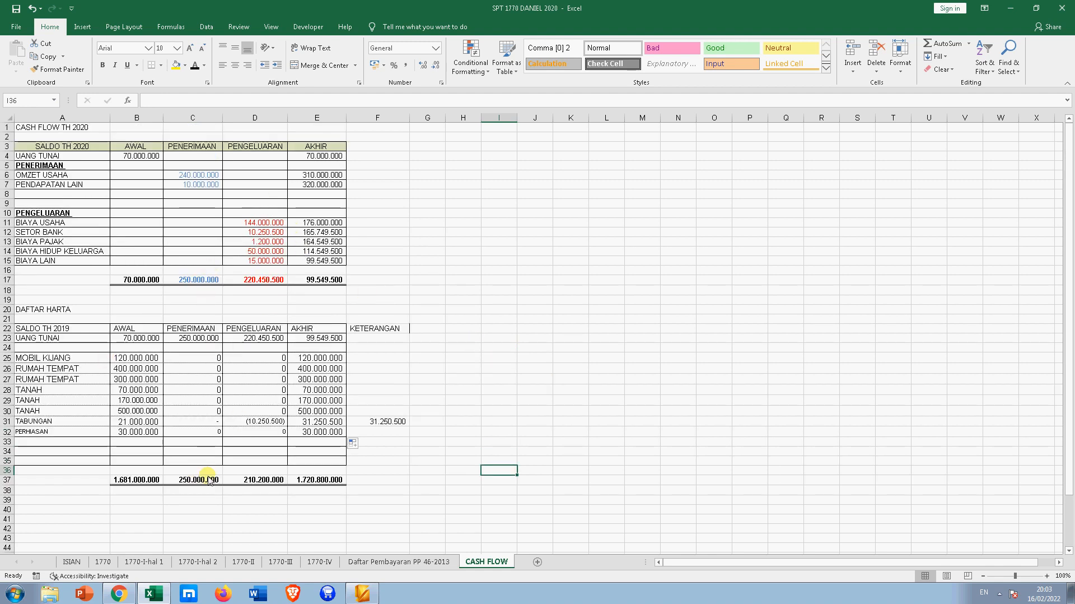
# - On 1770-IV, link the UANG TUNAI value to CASH FLOW cell E23
pyautogui.click(313, 562)
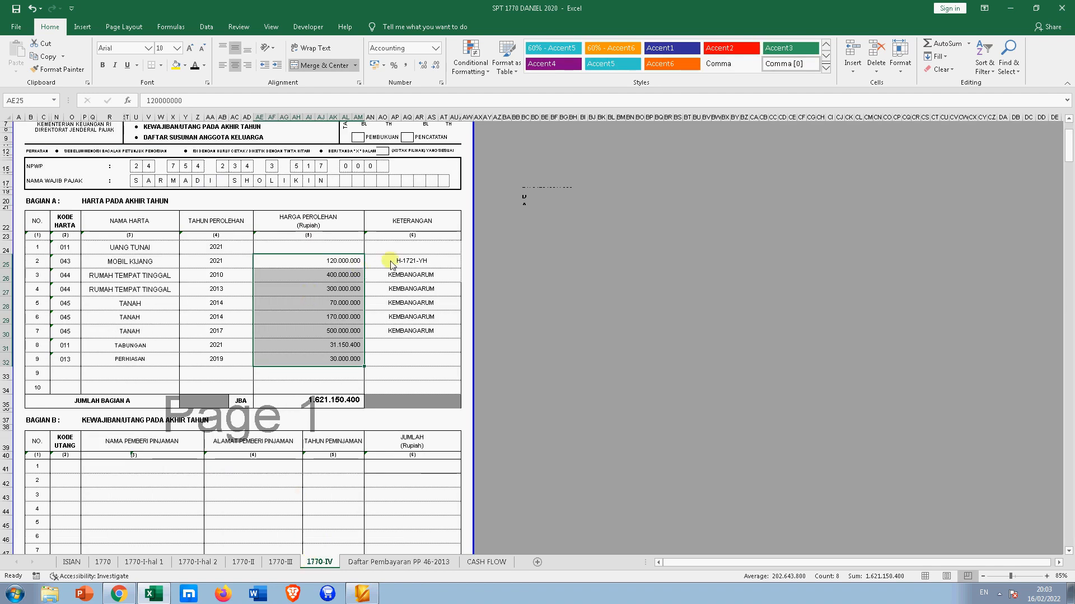
pyautogui.click(314, 247)
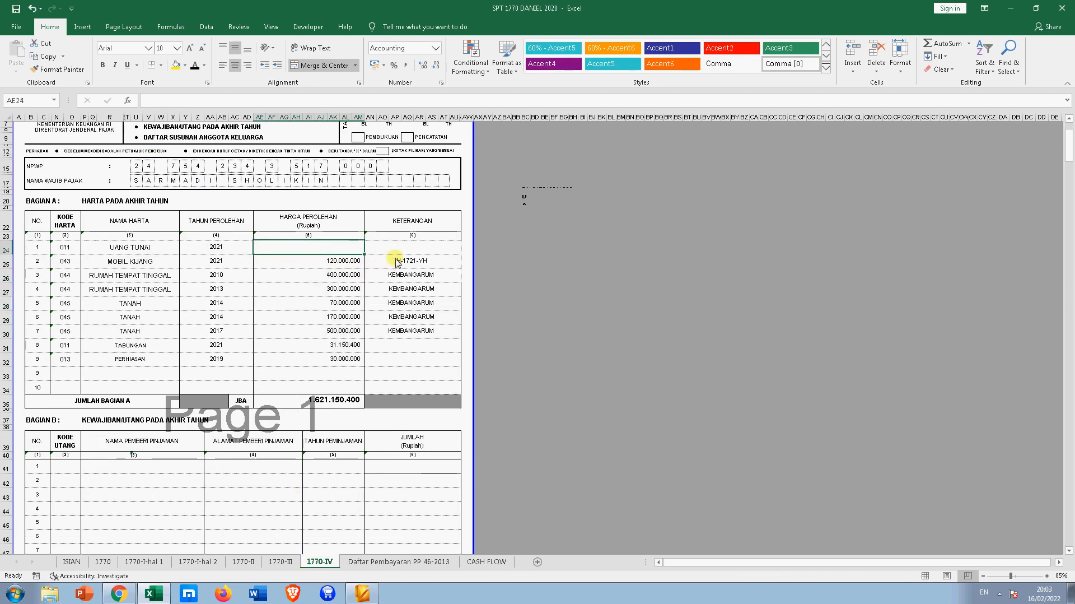
pyautogui.write('=')
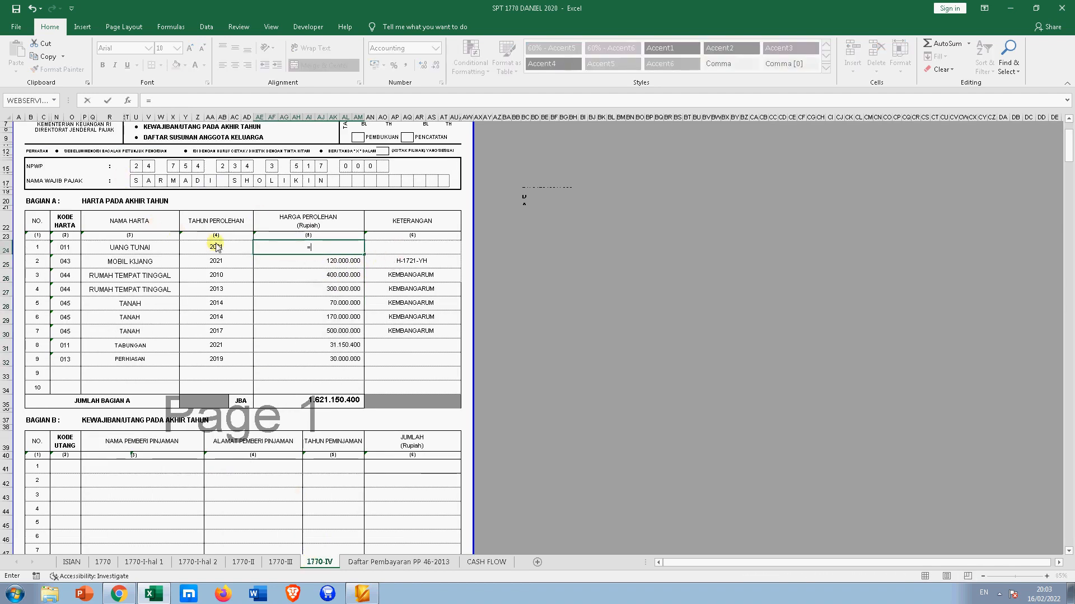
pyautogui.click(485, 561)
pyautogui.click(315, 338)
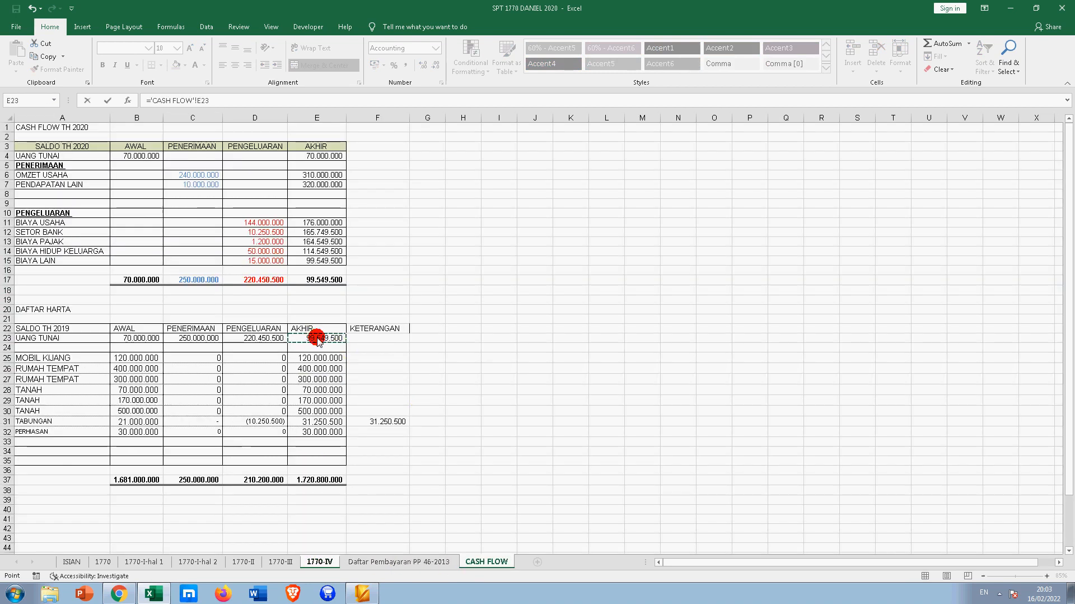
pyautogui.press('Return')
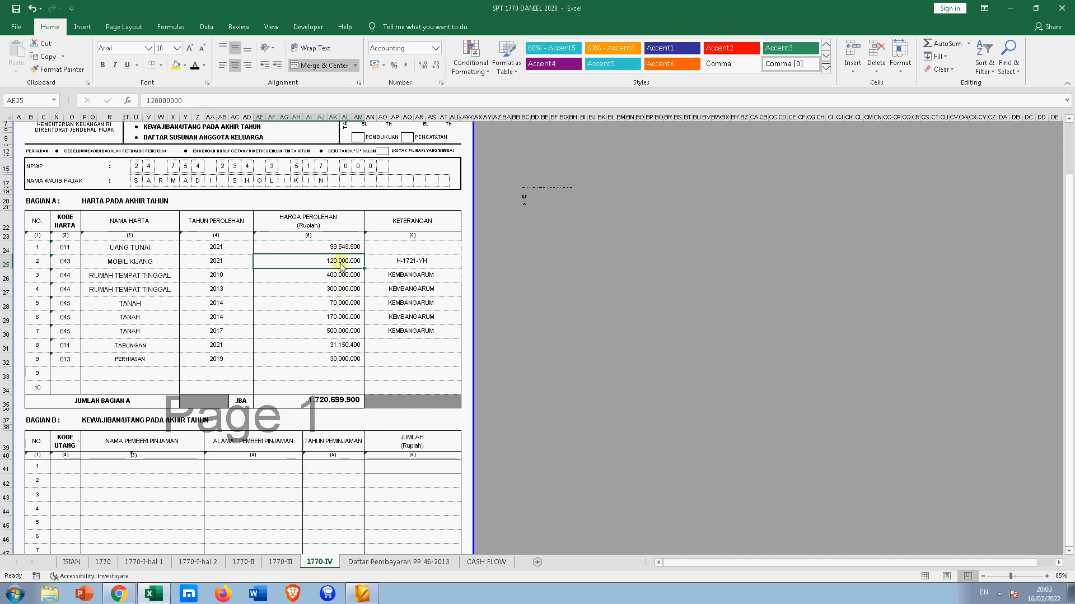
# - Link the TABUNGAN value to ='CASH FLOW'!E31, verify the formula, and return to CASH FLOW
pyautogui.click(307, 347)
pyautogui.write('=')
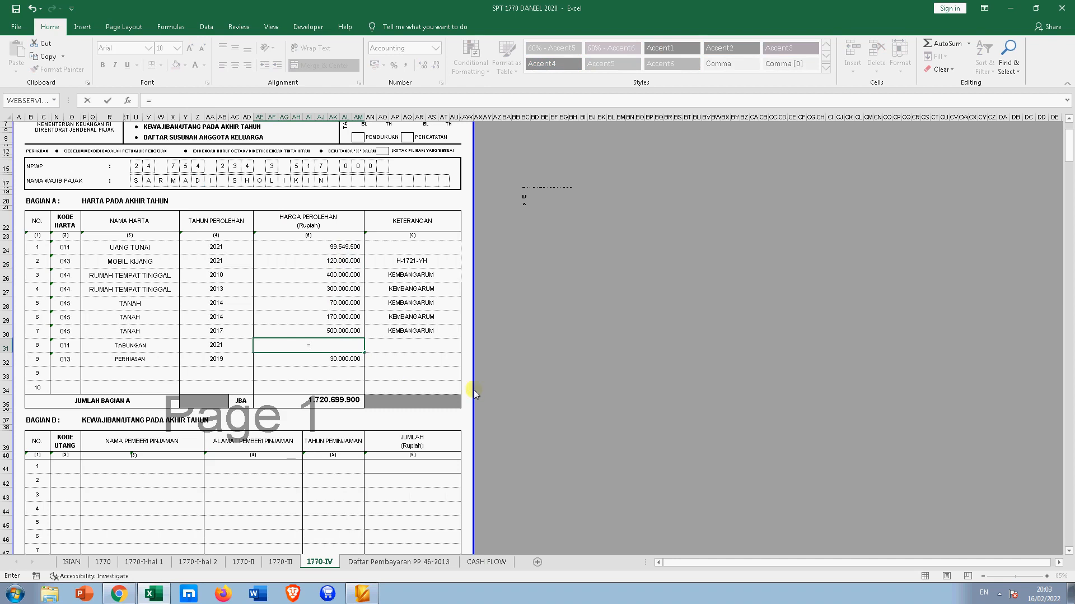
pyautogui.click(486, 561)
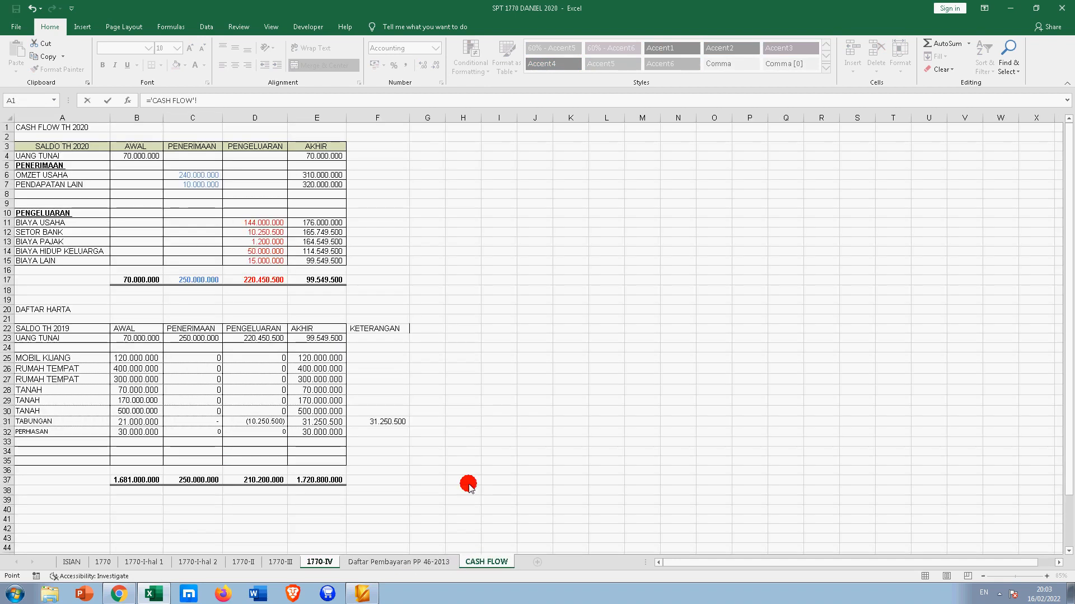
pyautogui.click(336, 423)
pyautogui.press('Return')
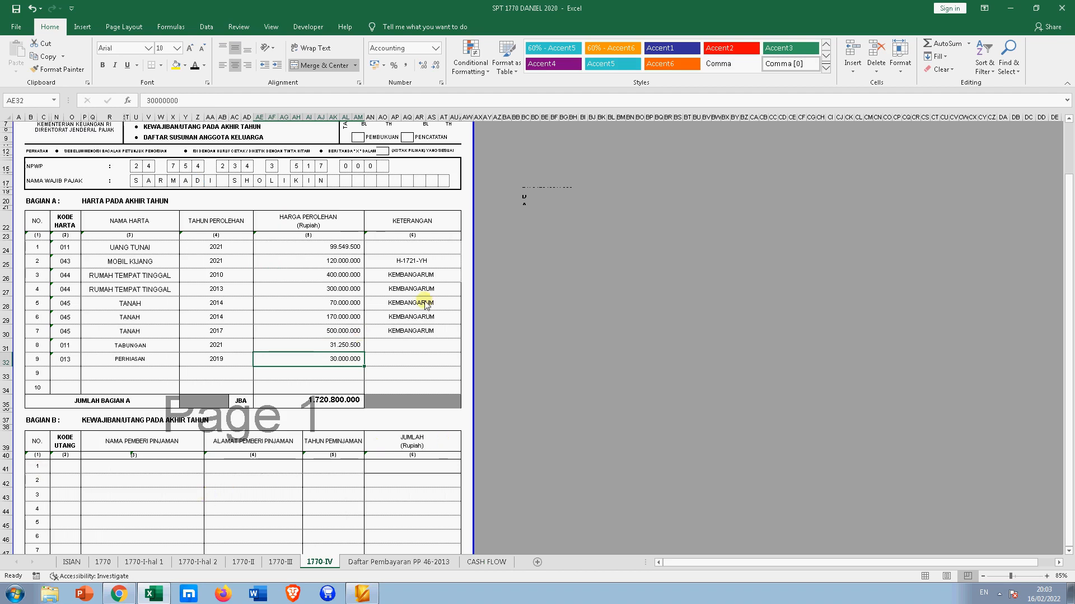
pyautogui.click(343, 348)
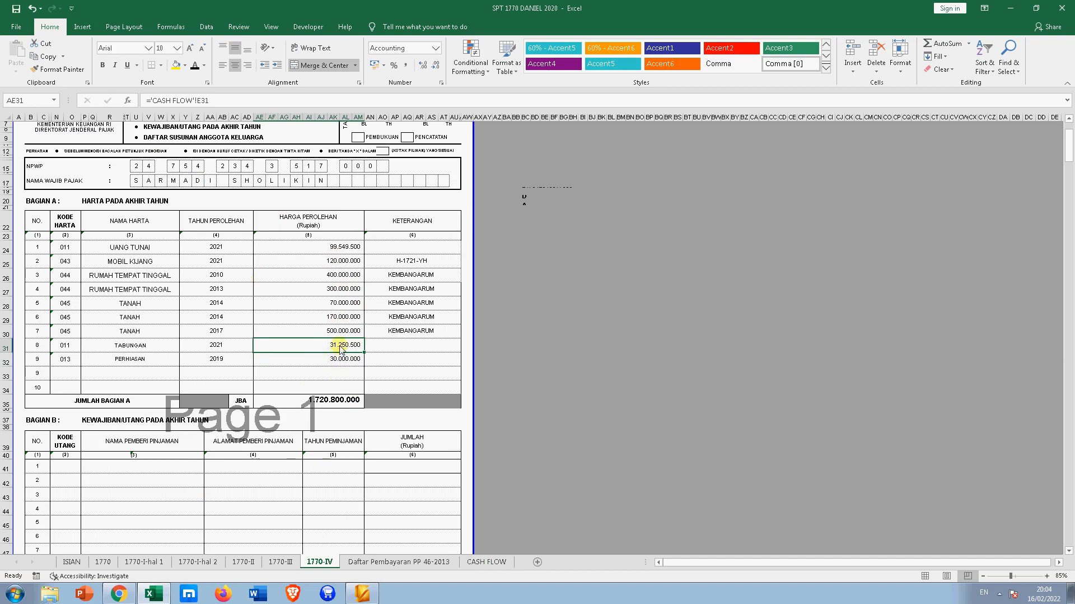
pyautogui.click(485, 561)
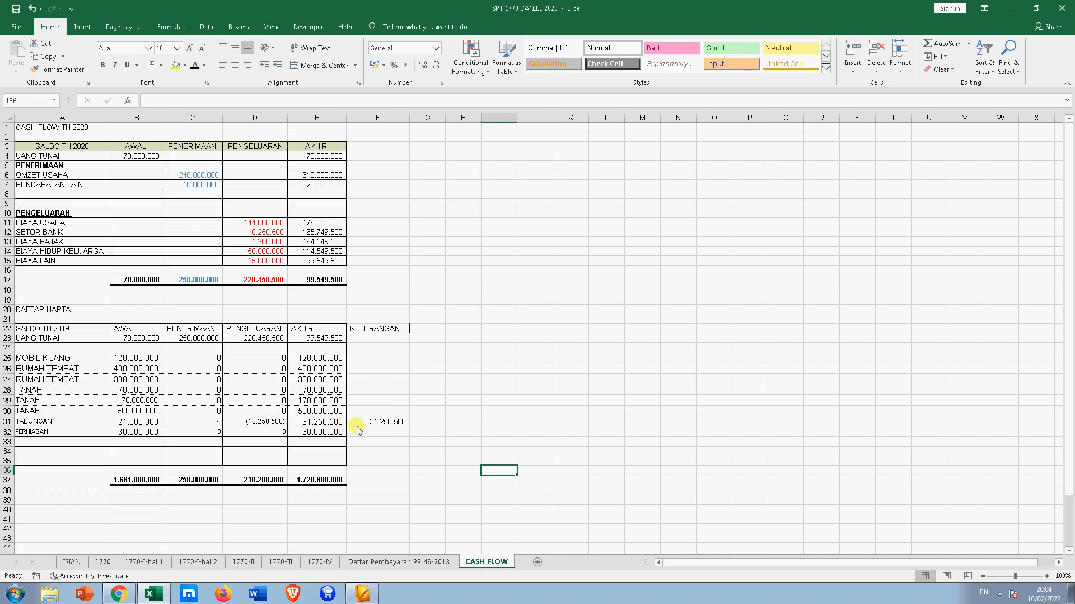
# - Scroll through the CASH FLOW sheet to review its figures
pyautogui.click(455, 421)
pyautogui.scroll(-3, 269, 453)
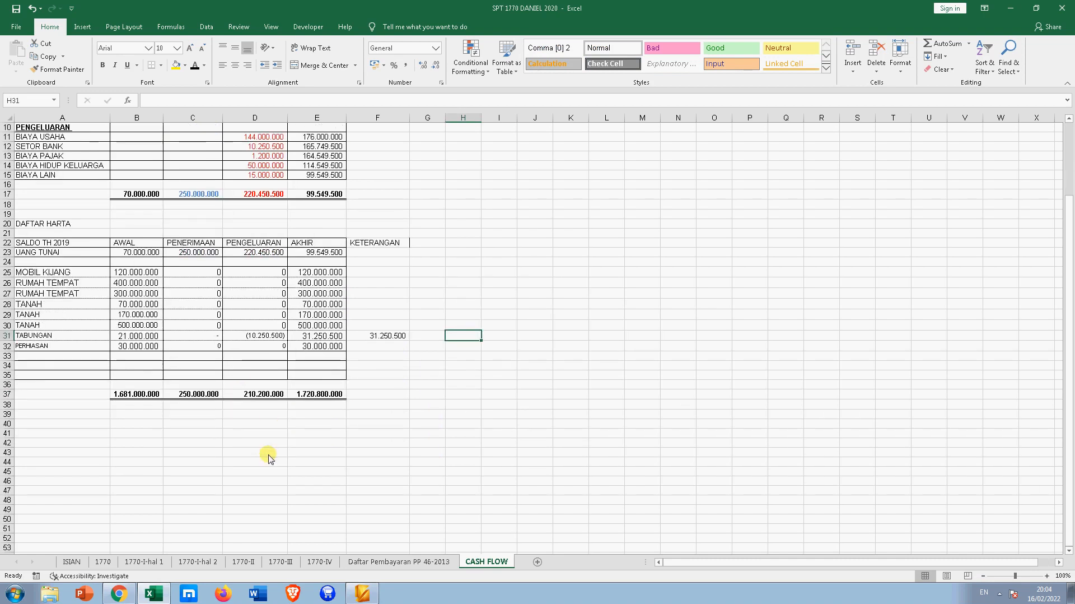
pyautogui.scroll(3, 269, 458)
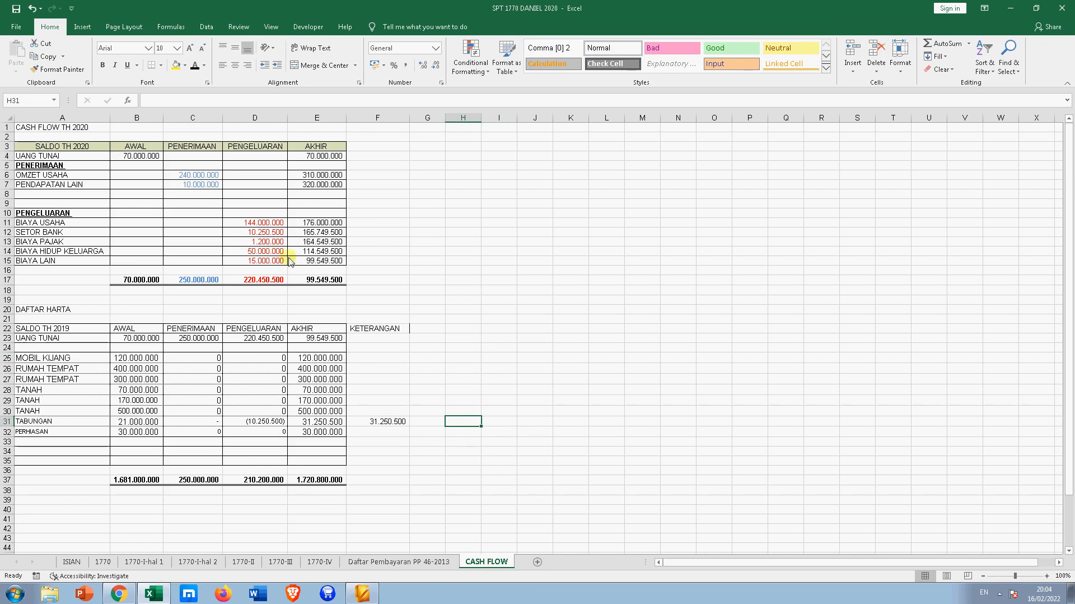
pyautogui.scroll(-2, 413, 275)
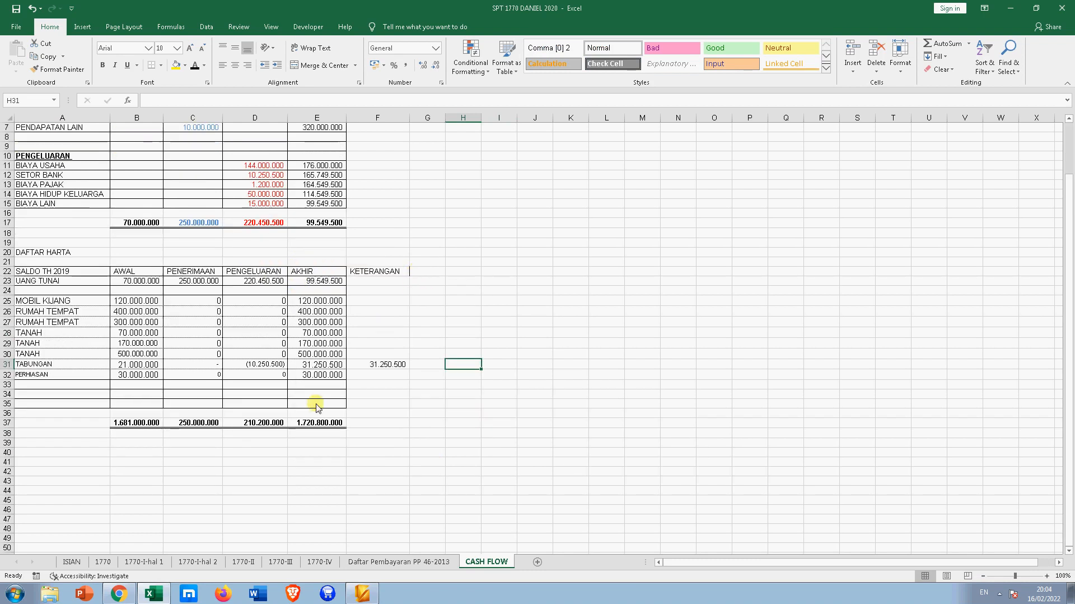
pyautogui.scroll(2, 315, 414)
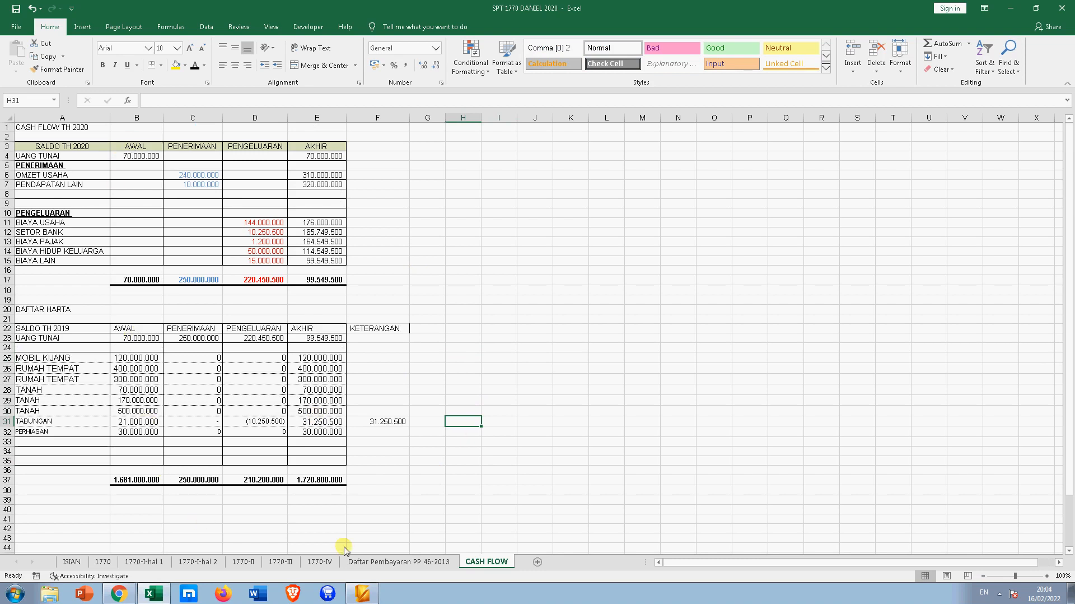
# - On the 1770-IV form, review Bagian A, B and C, then select the UANG TUNAI cell
pyautogui.click(392, 561)
pyautogui.click(319, 561)
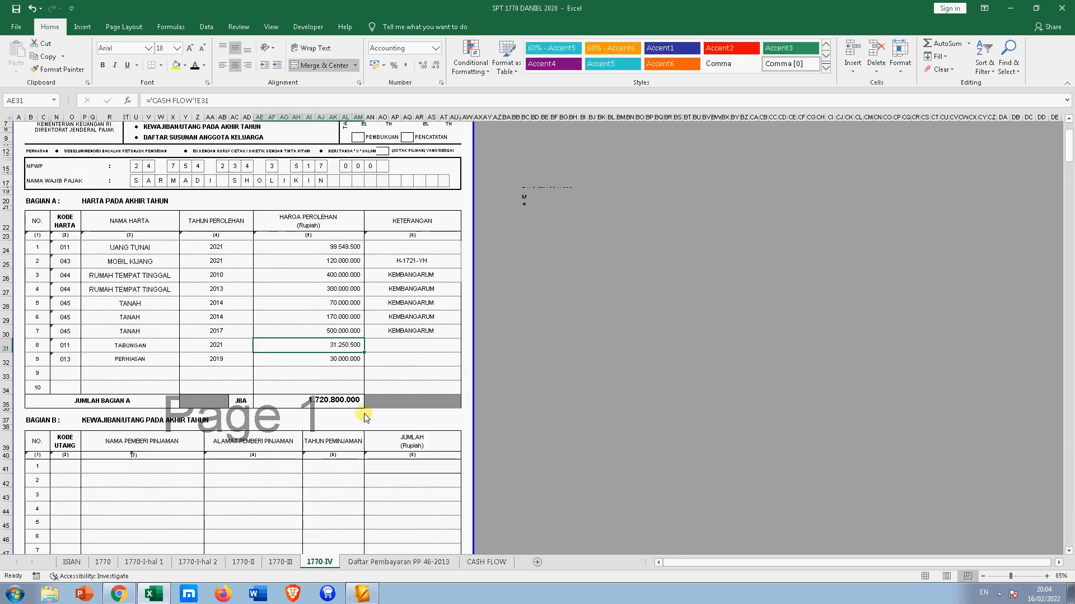
pyautogui.scroll(-8, 320, 422)
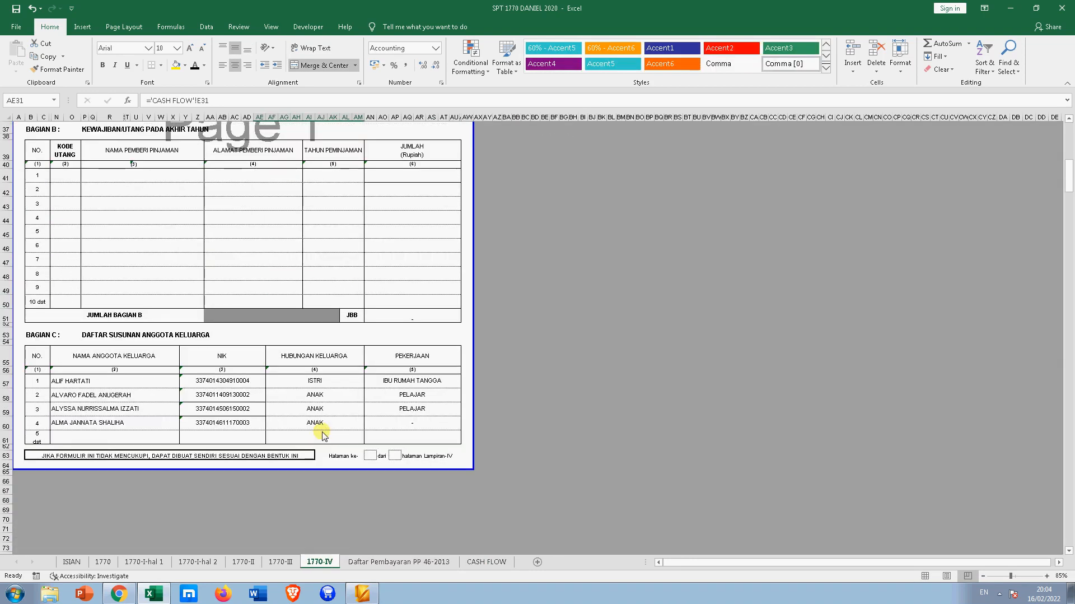
pyautogui.scroll(10, 323, 434)
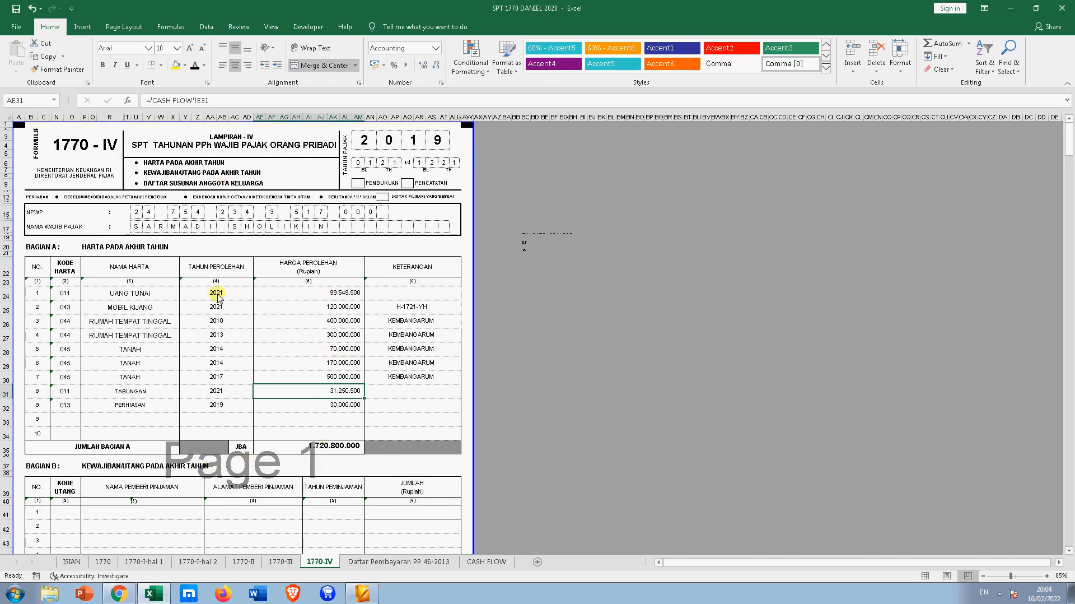
pyautogui.scroll(-3, 384, 487)
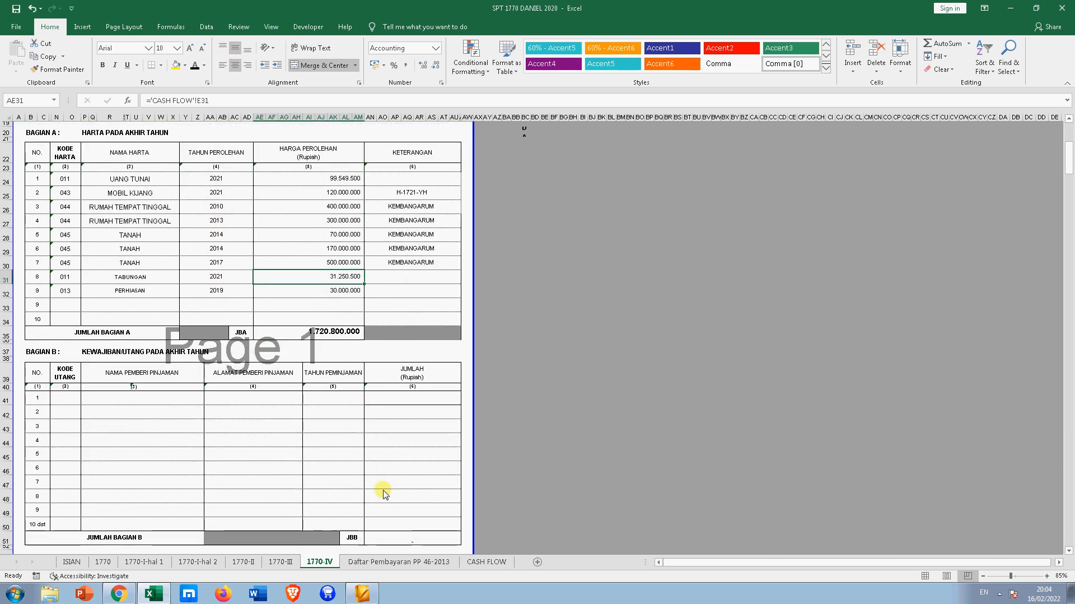
pyautogui.scroll(-6, 382, 493)
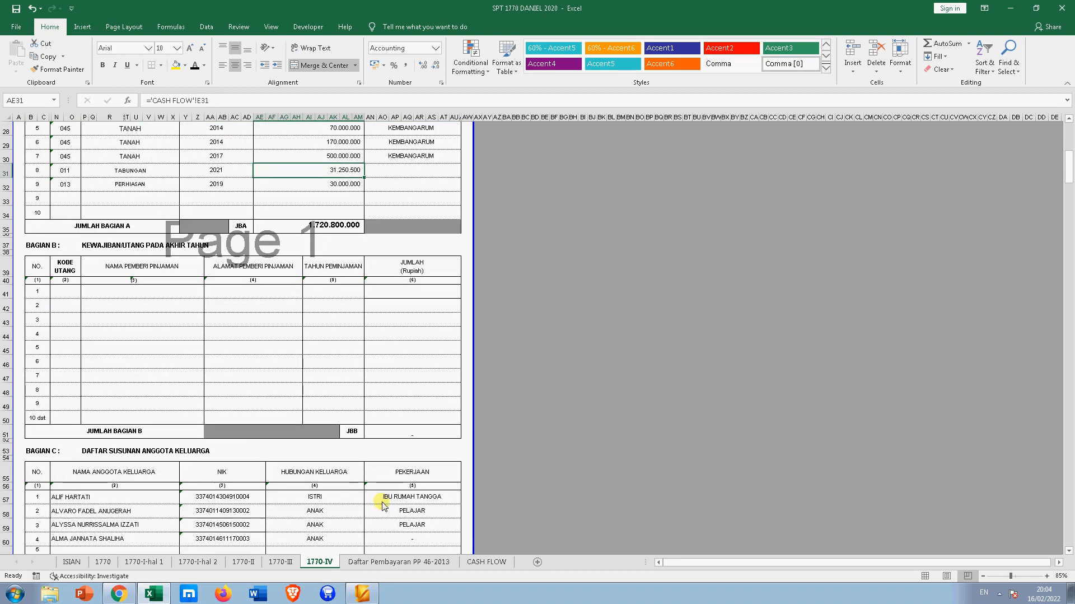
pyautogui.scroll(8, 384, 507)
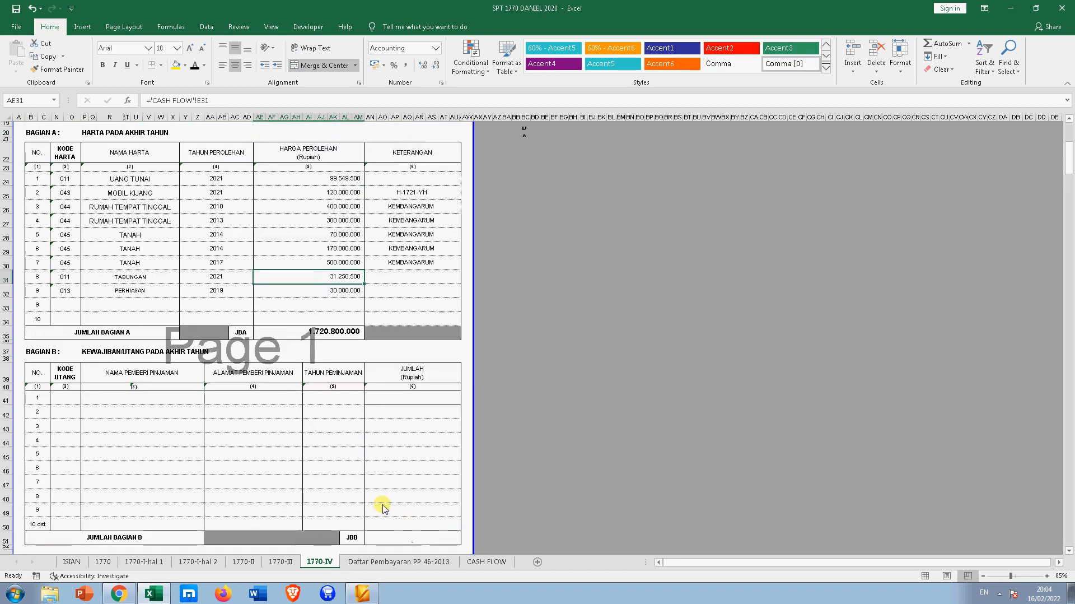
pyautogui.scroll(2, 165, 282)
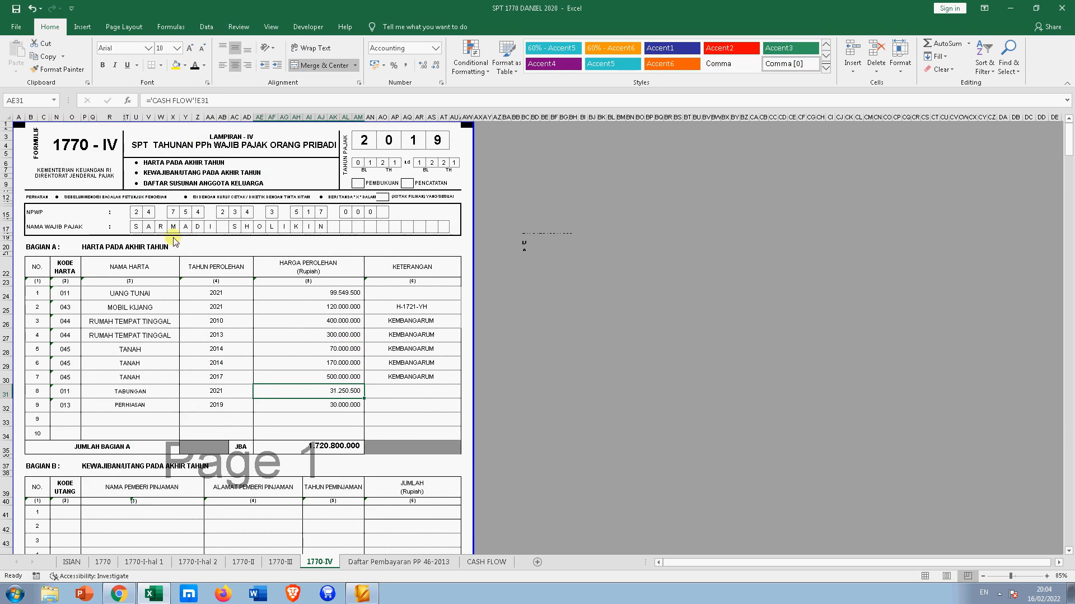
pyautogui.click(112, 294)
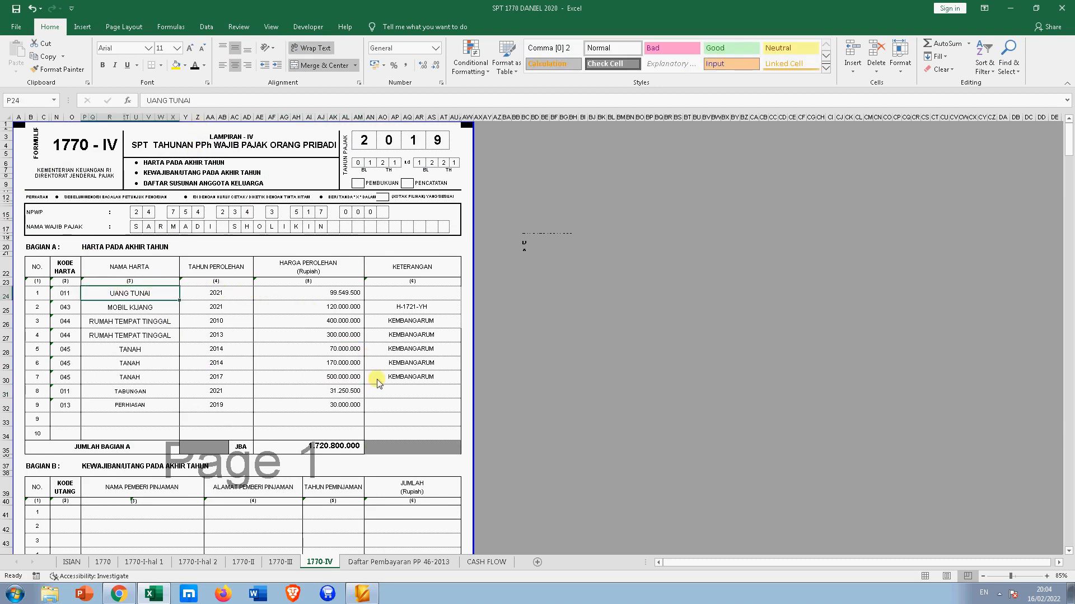
# - On CASH FLOW, change A22 to SALDO TH 2021 and the A1 title to CASH FLOW TH 2021
pyautogui.click(493, 562)
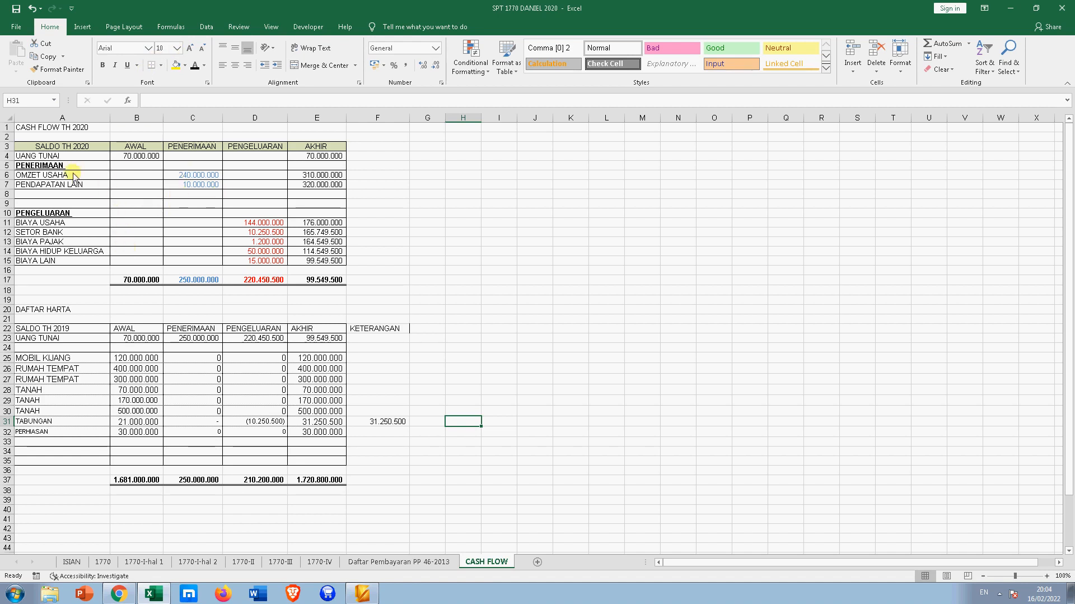
pyautogui.click(54, 330)
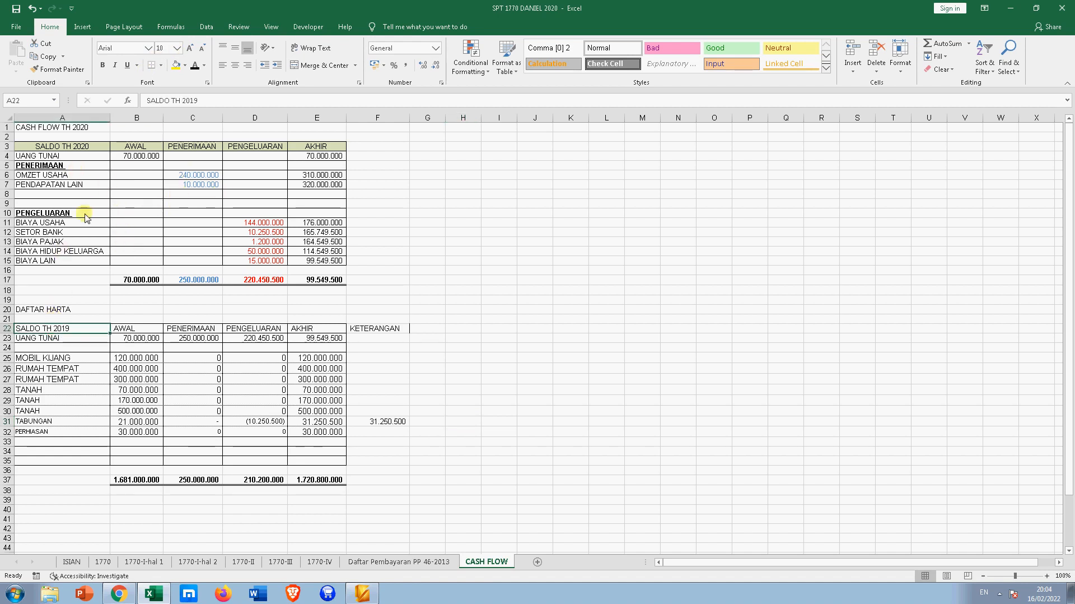
pyautogui.click(216, 100)
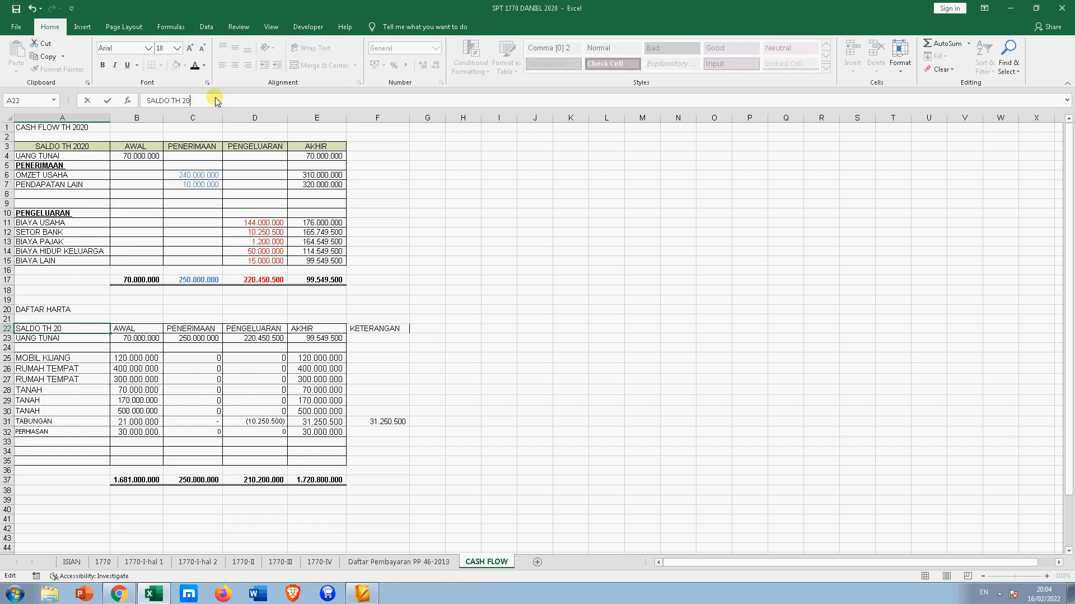
pyautogui.write('21')
pyautogui.press('Return')
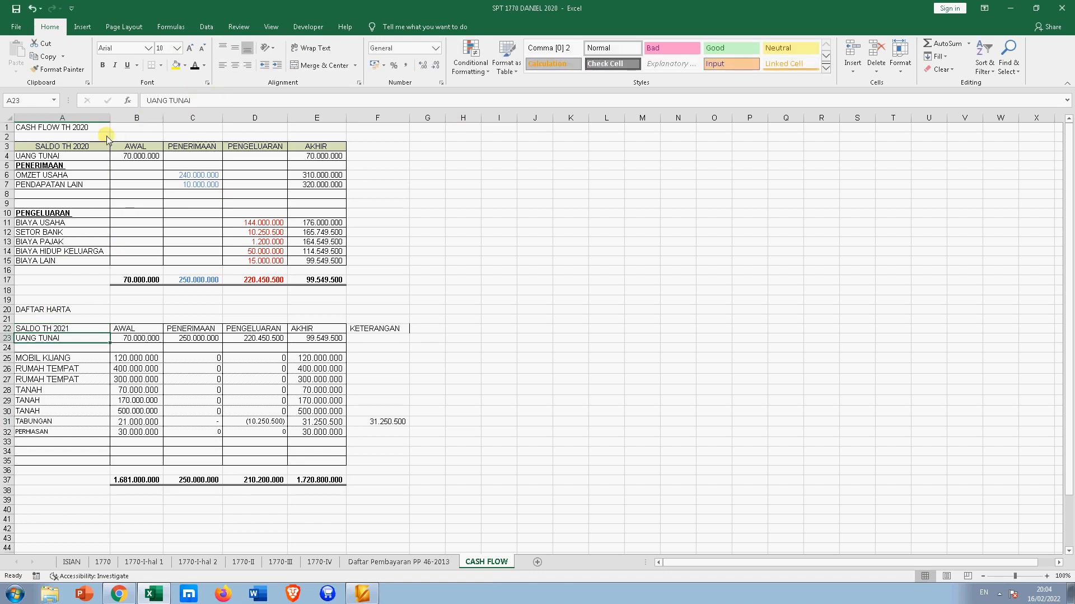
pyautogui.click(93, 131)
pyautogui.click(233, 101)
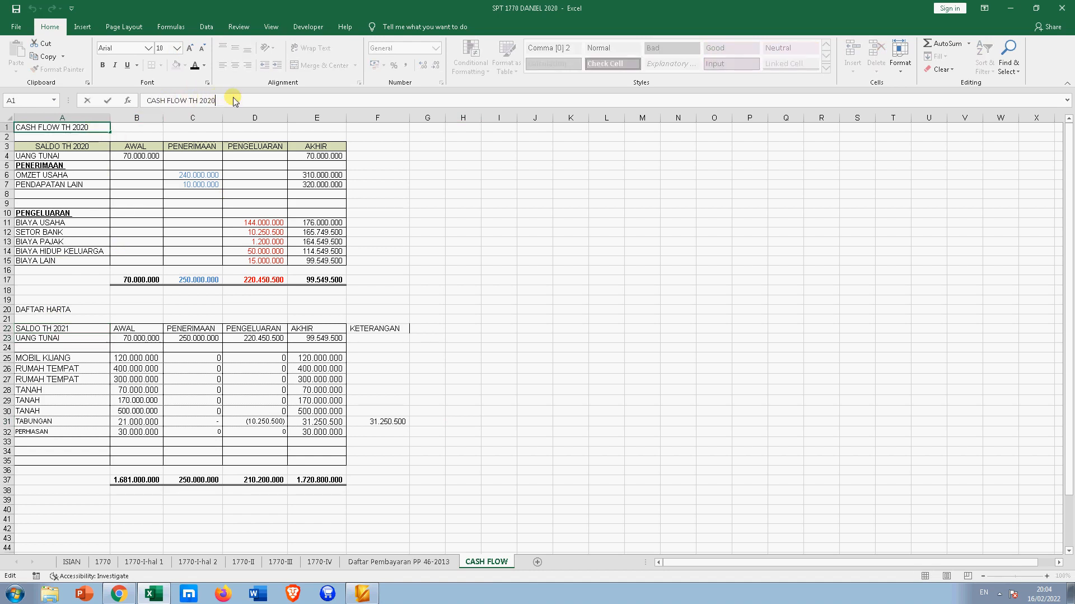
pyautogui.write('1')
pyautogui.press('Return')
pyautogui.press('Return')
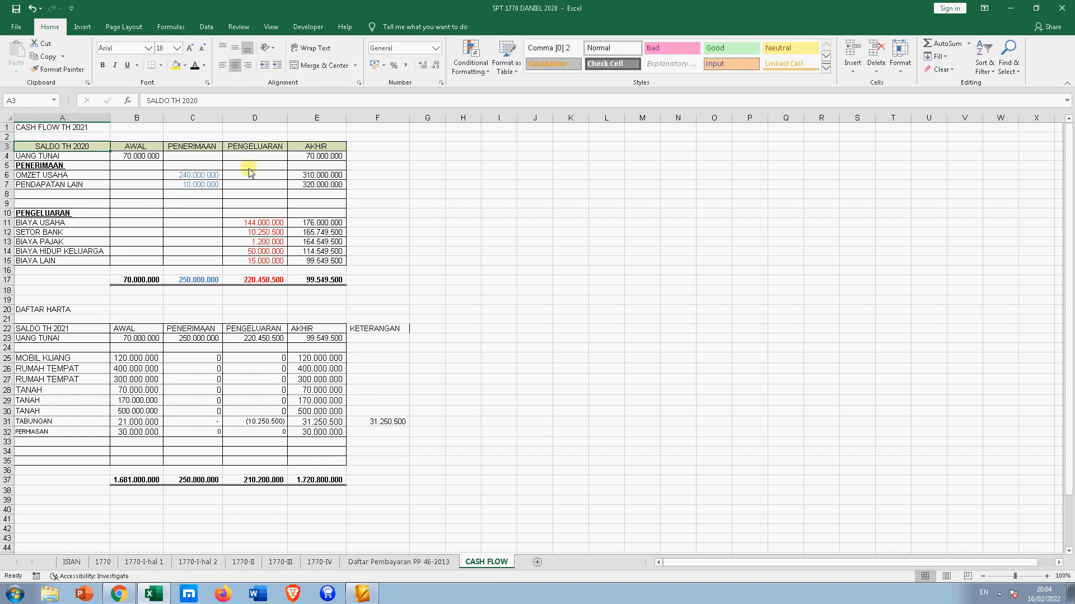
pyautogui.click(219, 102)
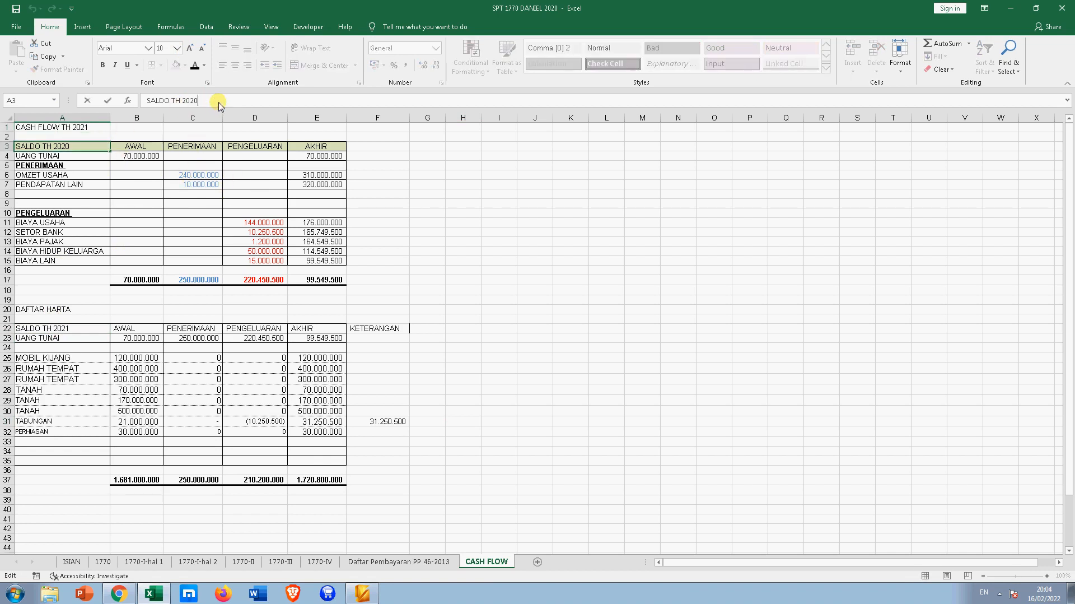
pyautogui.press('Return')
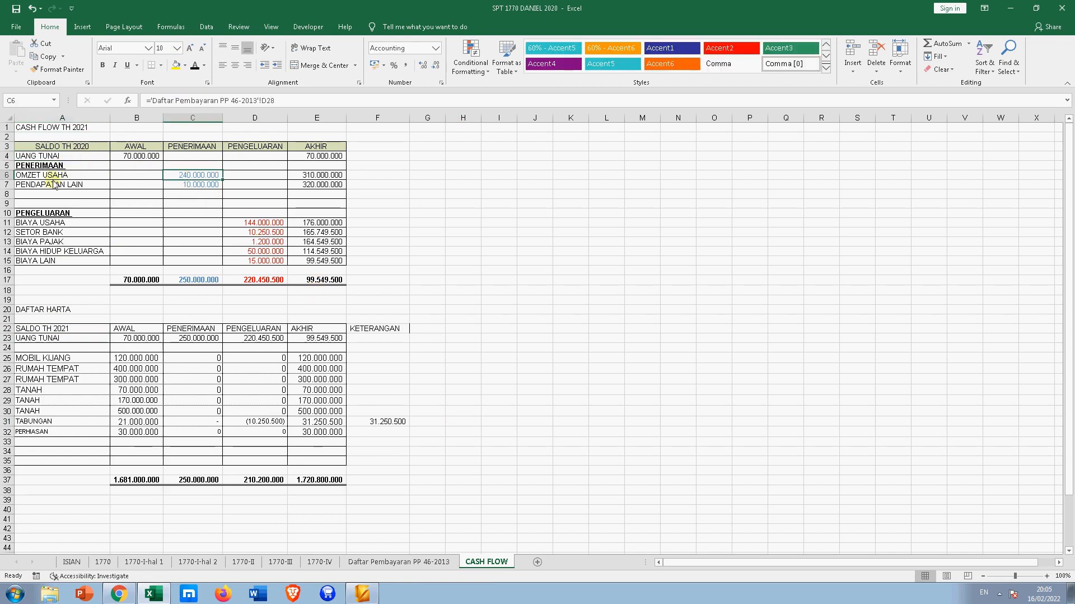
# - Check the other income in C7 and the expense values in D11:D15
pyautogui.click(187, 184)
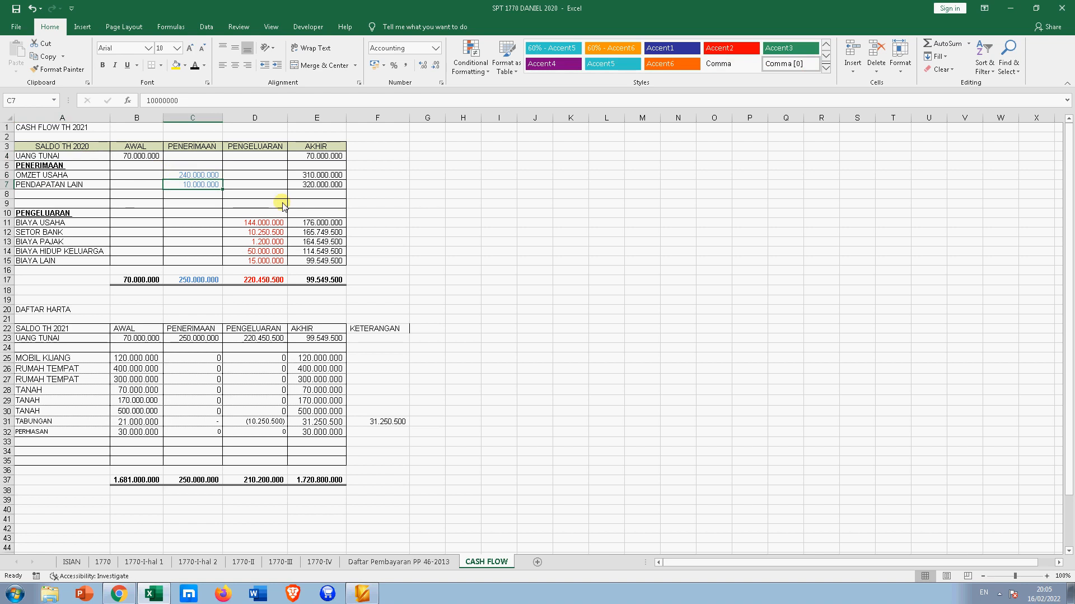
pyautogui.click(268, 224)
pyautogui.moveTo(268, 224); pyautogui.dragTo(263, 259)
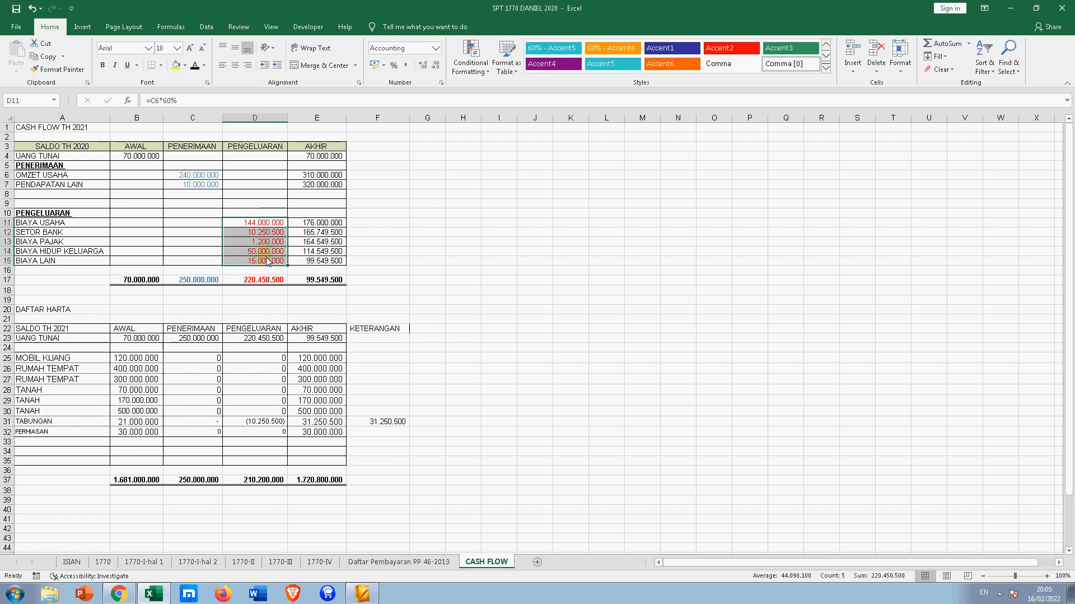
pyautogui.click(428, 250)
pyautogui.click(251, 252)
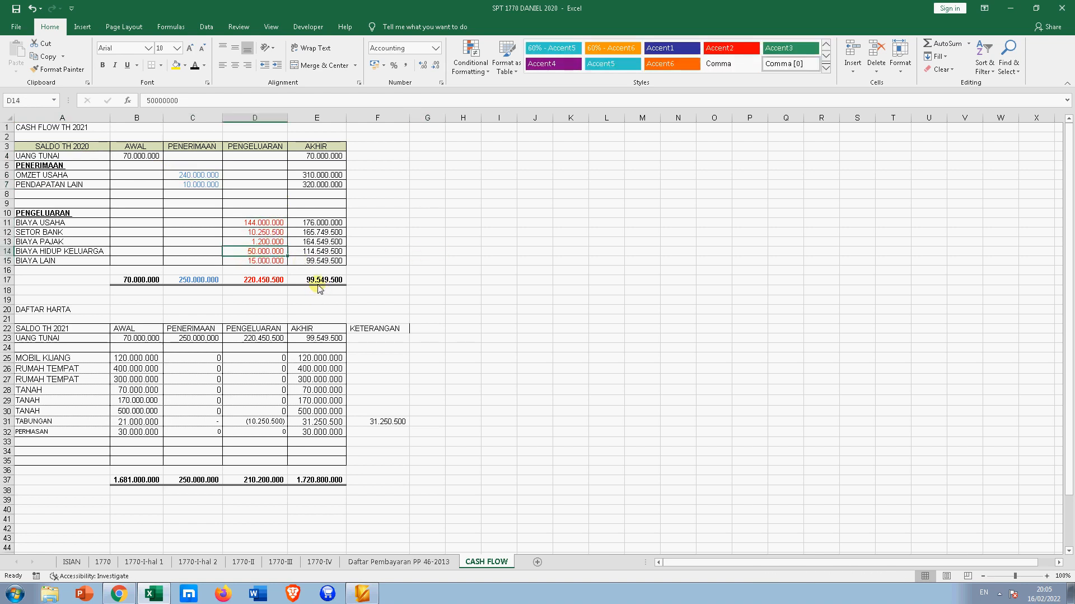
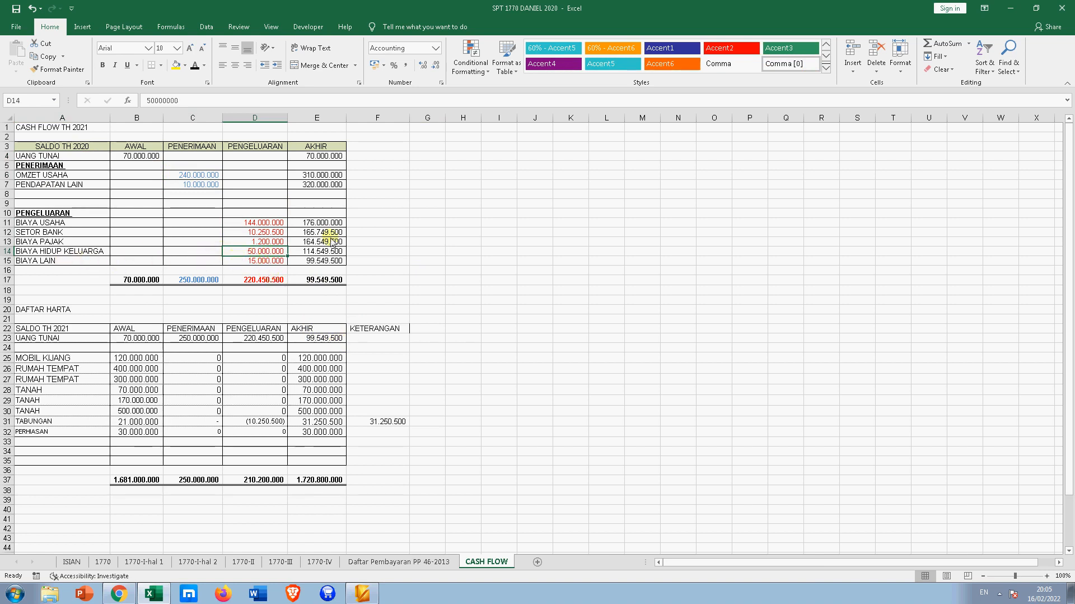
# - Set BIAYA HIDUP KELUARGA in D14 to 75.000.000 and check the resulting closing-balance formulas
pyautogui.write('7')
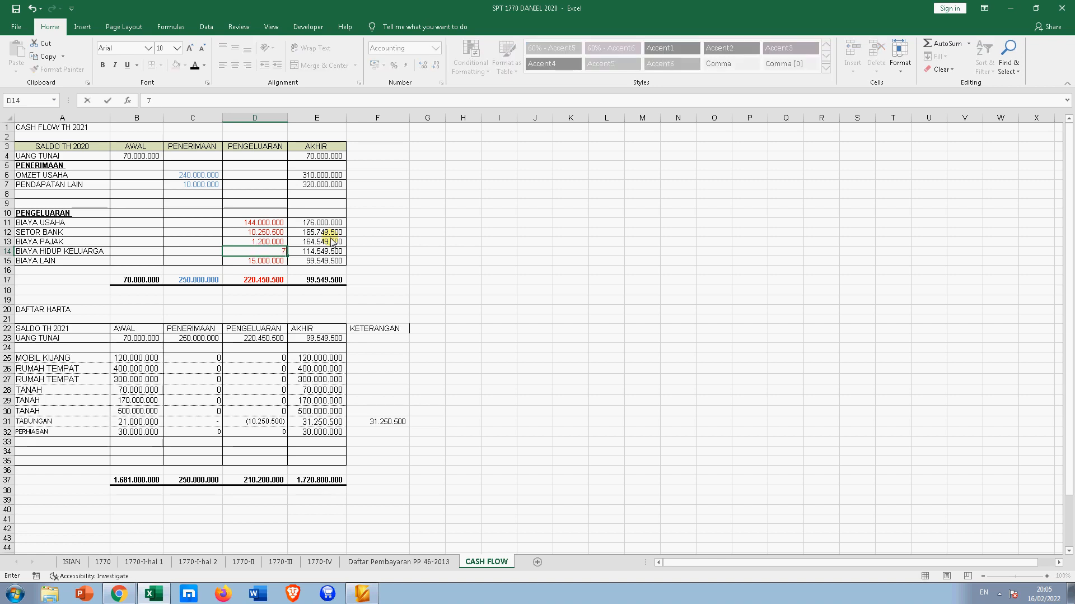
pyautogui.write('5.000.000')
pyautogui.press('Return')
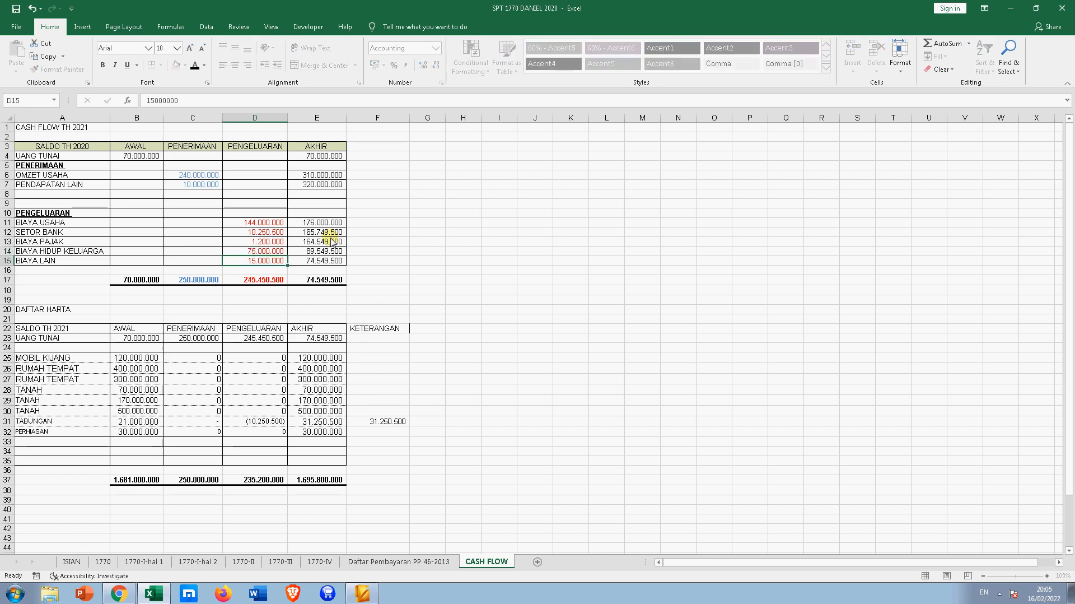
pyautogui.click(323, 284)
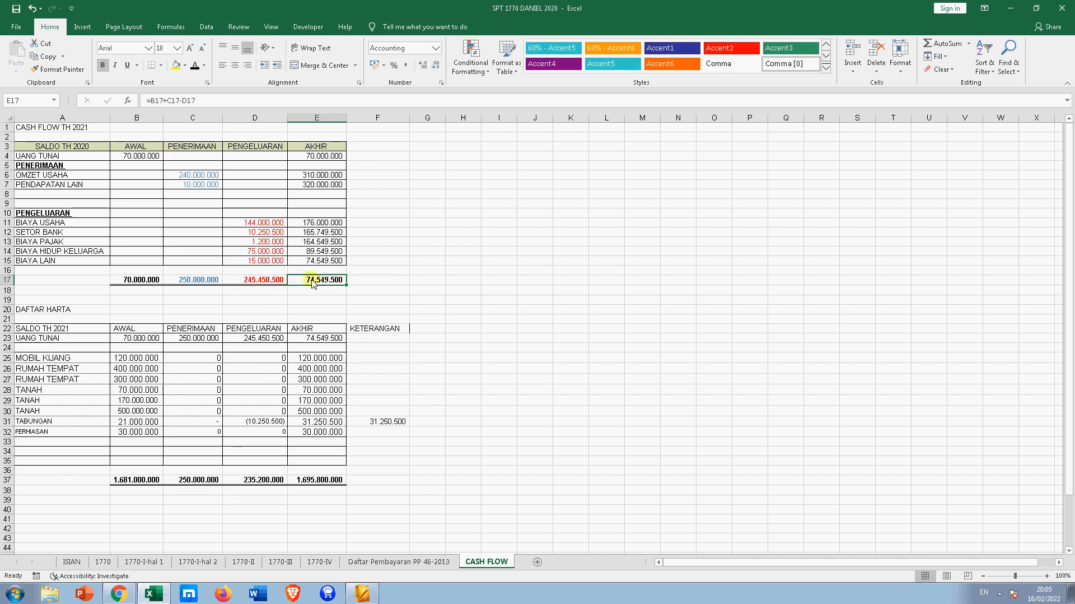
pyautogui.click(317, 337)
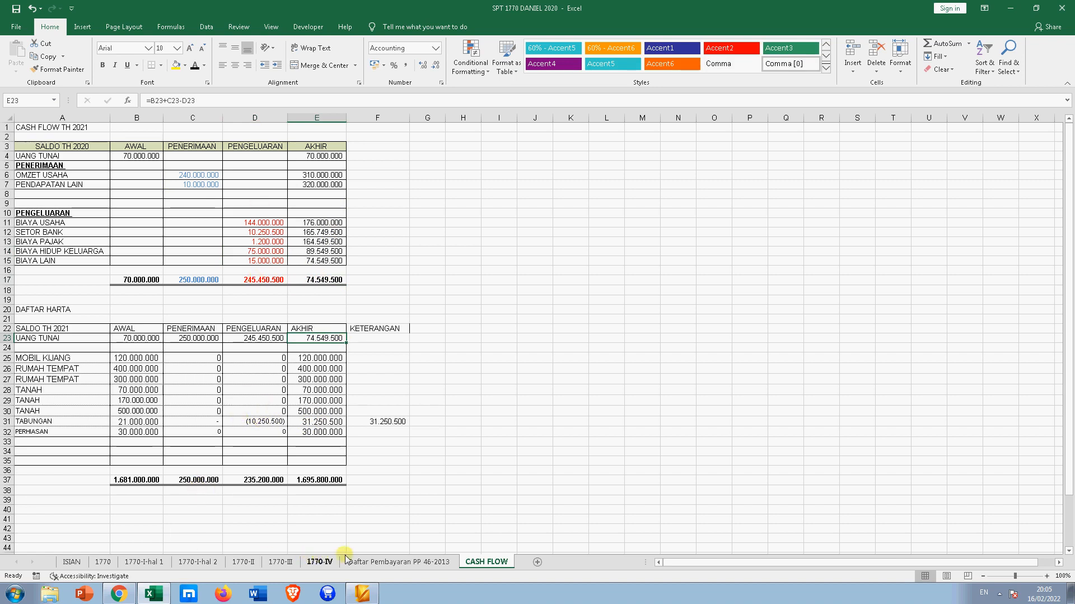
# - On 1770-IV, verify the UANG TUNAI and TABUNGAN cells AE24 and AE31 link to CASH FLOW
pyautogui.click(312, 560)
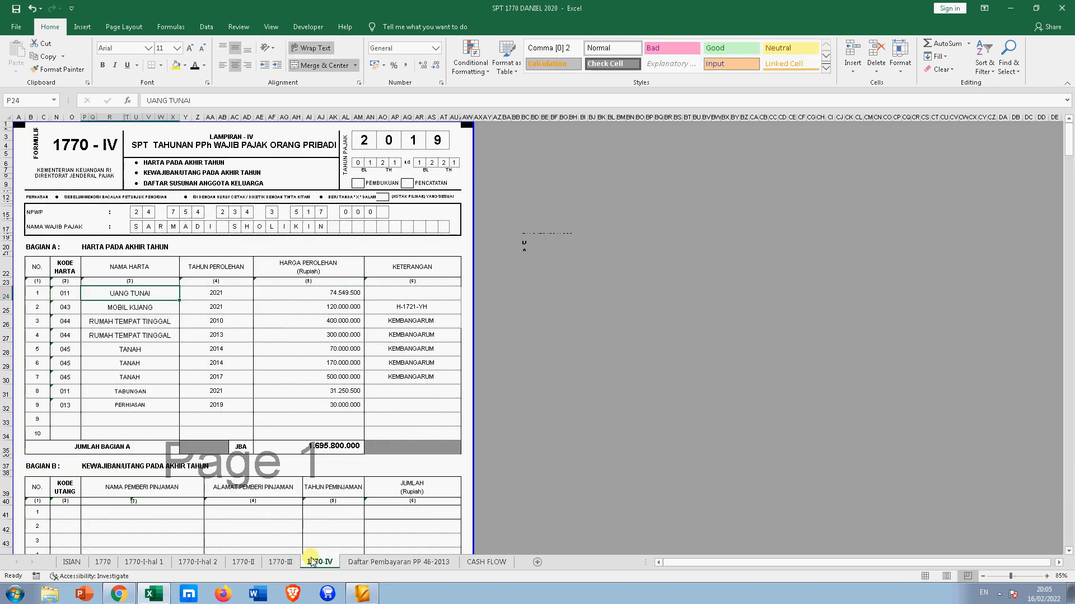
pyautogui.click(346, 295)
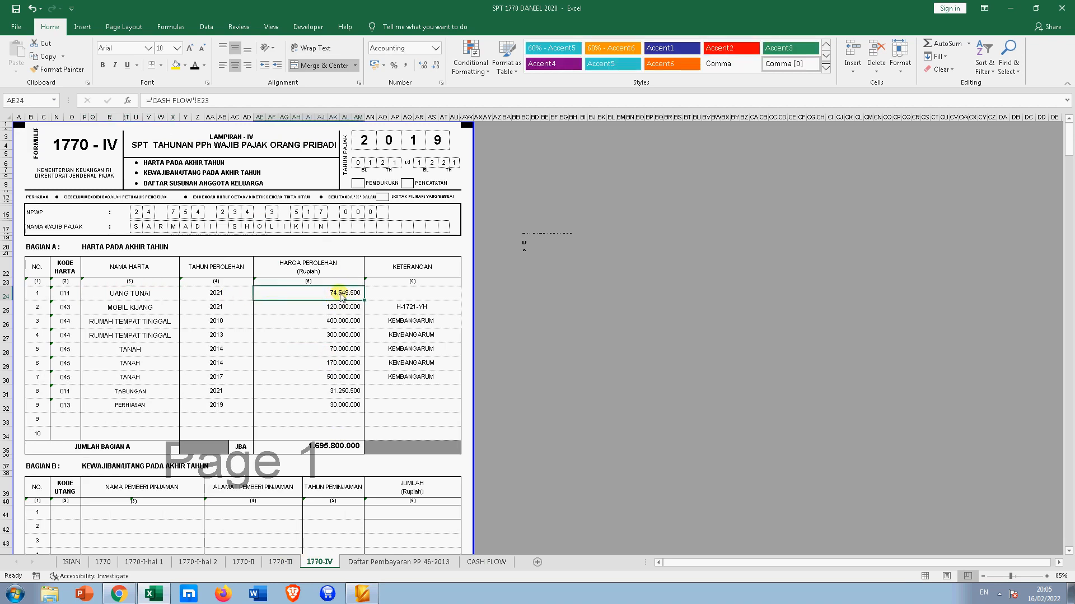
pyautogui.click(348, 392)
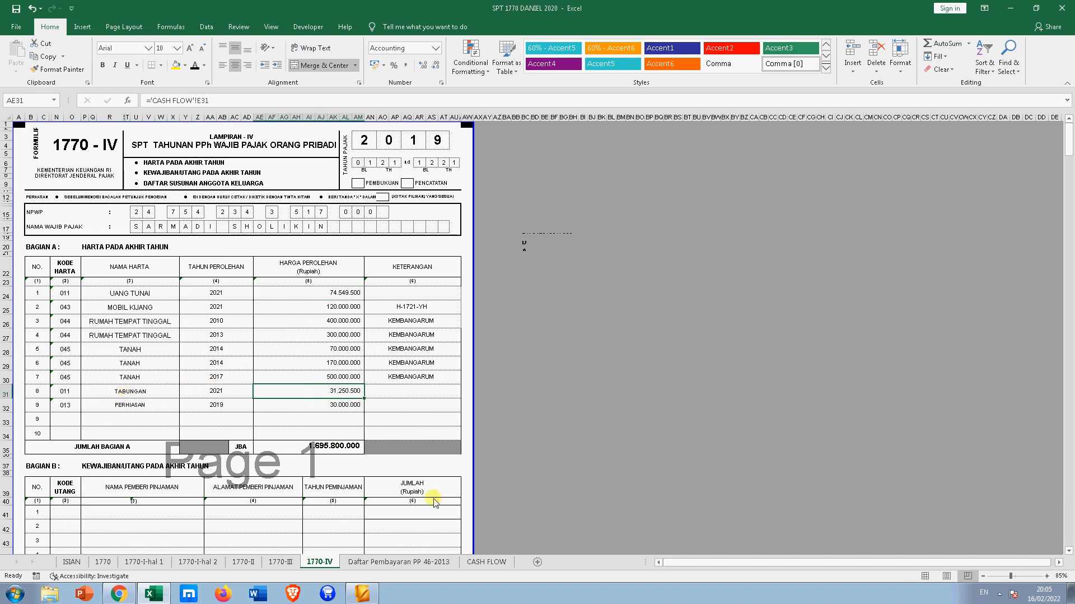
pyautogui.click(487, 561)
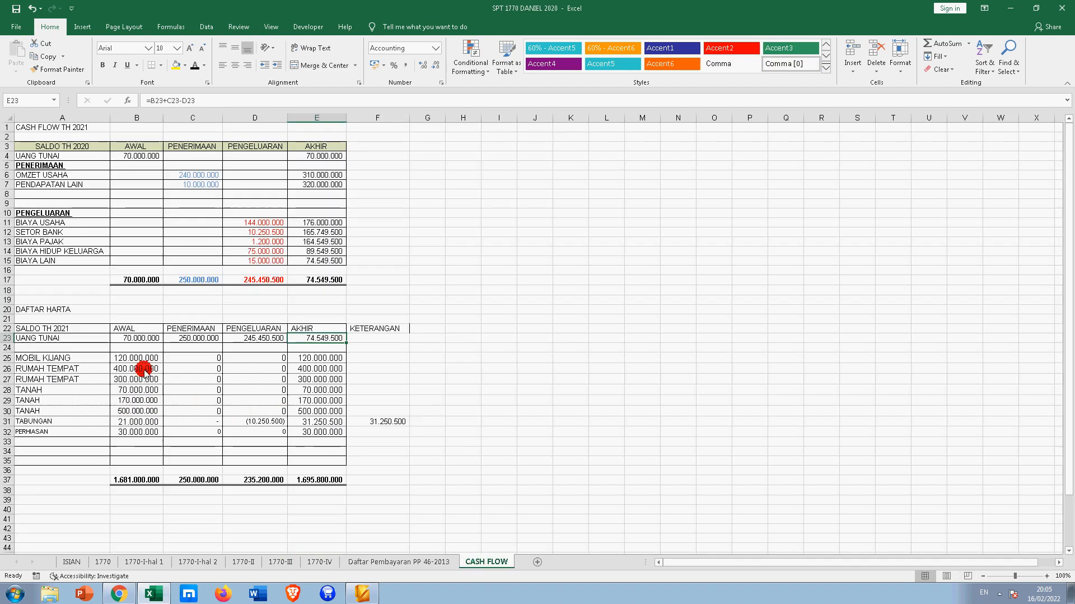
# - Insert a new empty row 32 below the existing TABUNGAN row, above PERHIASAN
pyautogui.click(40, 422)
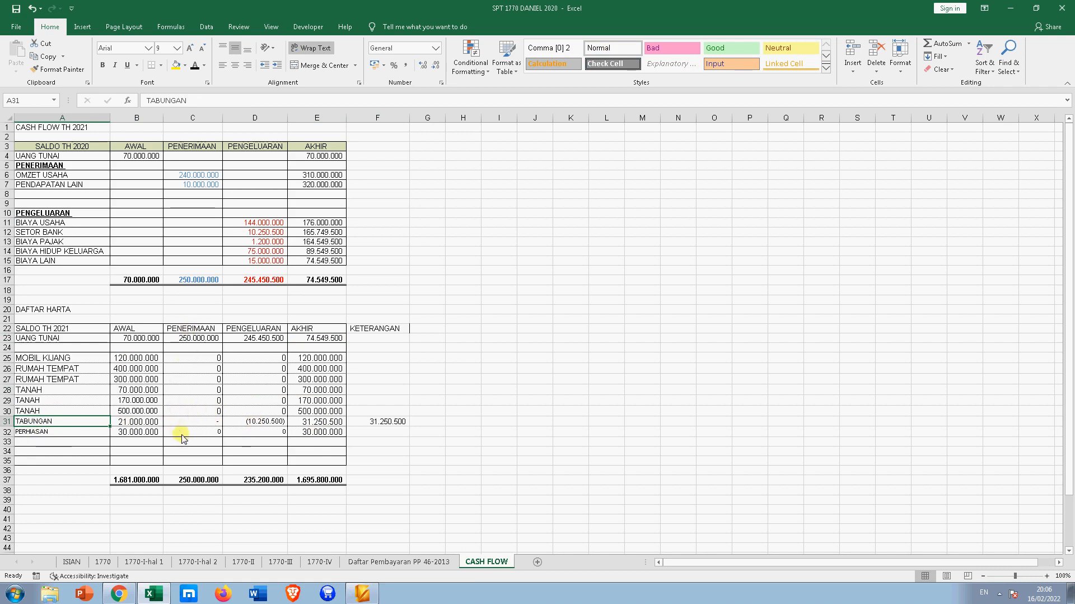
pyautogui.rightClick(7, 434)
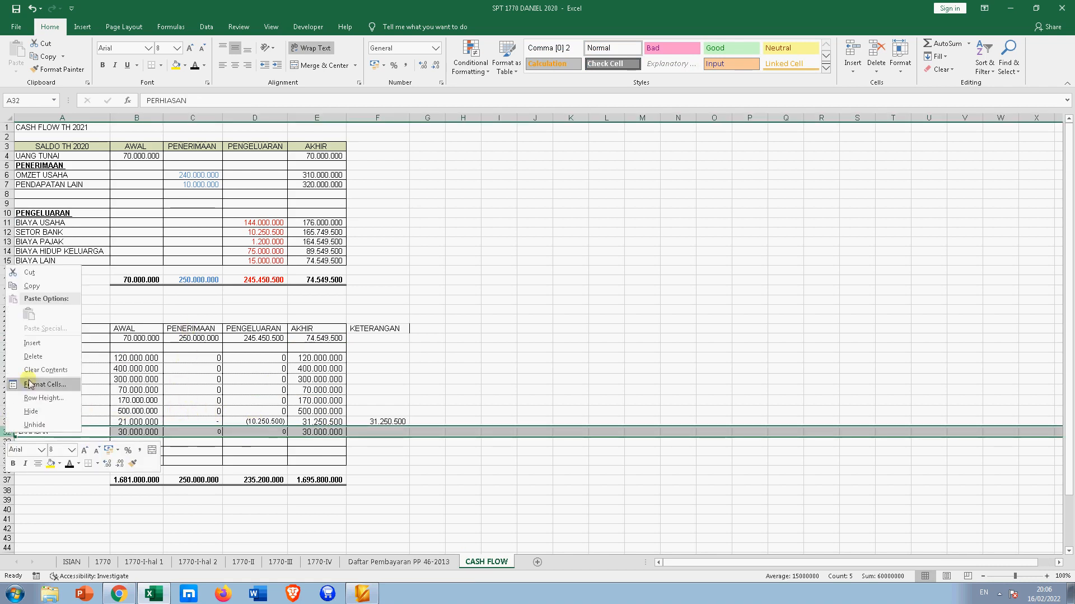
pyautogui.click(28, 348)
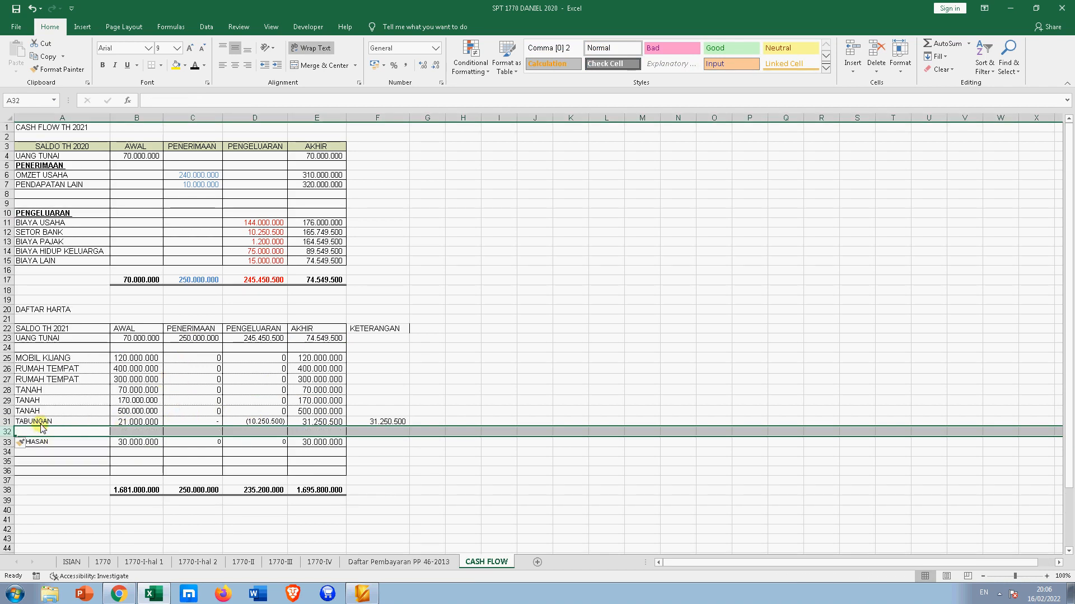
# - Enter TABUNGAN in A32, opening balance 5.000.000 in B32 and 0 in F32
pyautogui.click(39, 431)
pyautogui.write('TA')
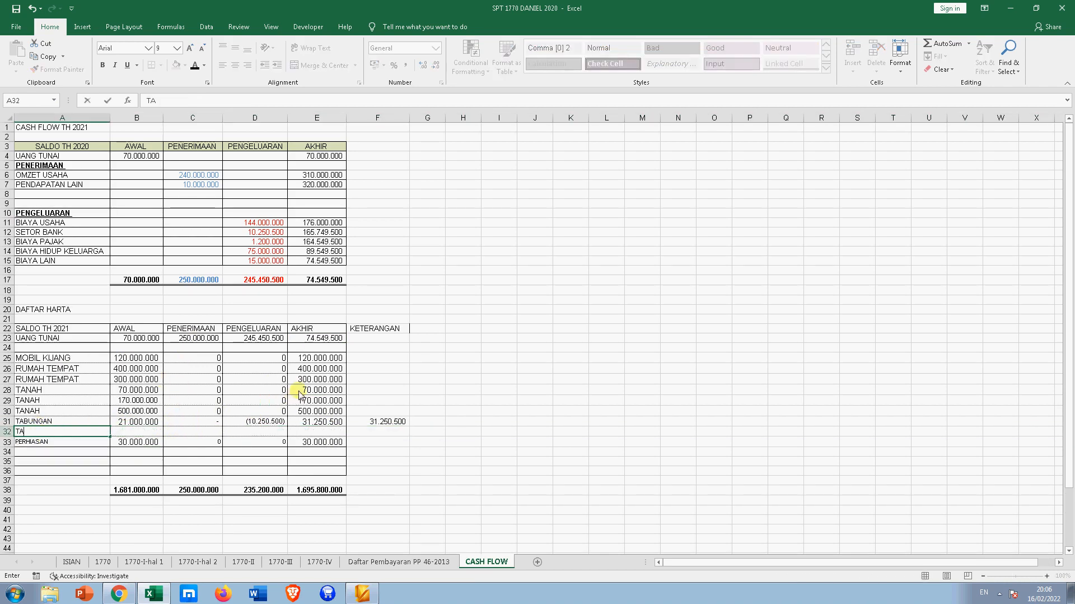
pyautogui.write('BUMH')
pyautogui.press('Tab')
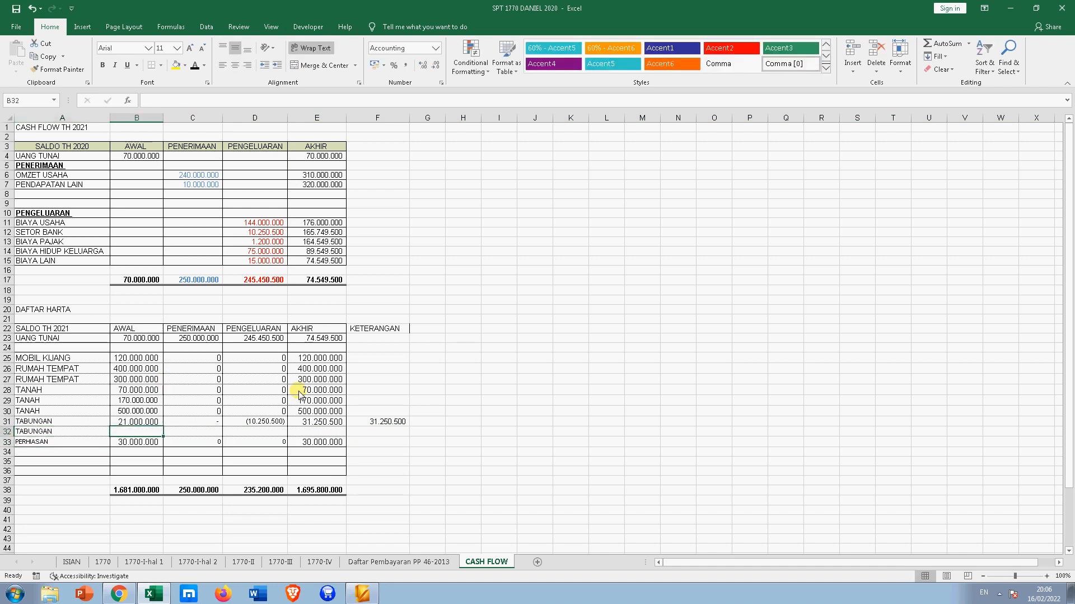
pyautogui.write('5.')
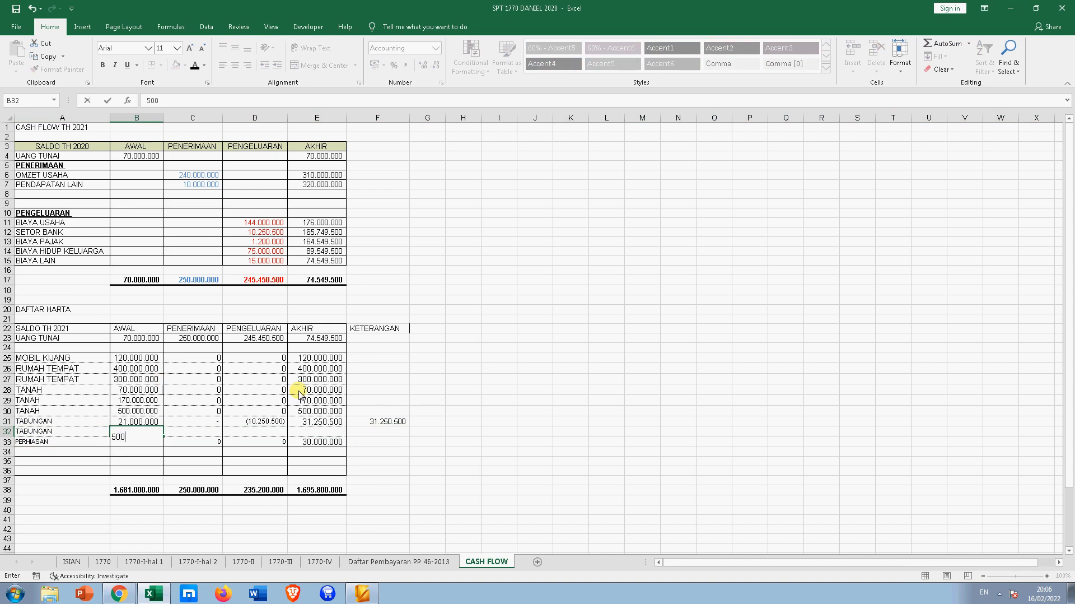
pyautogui.write('000.000')
pyautogui.press('Return')
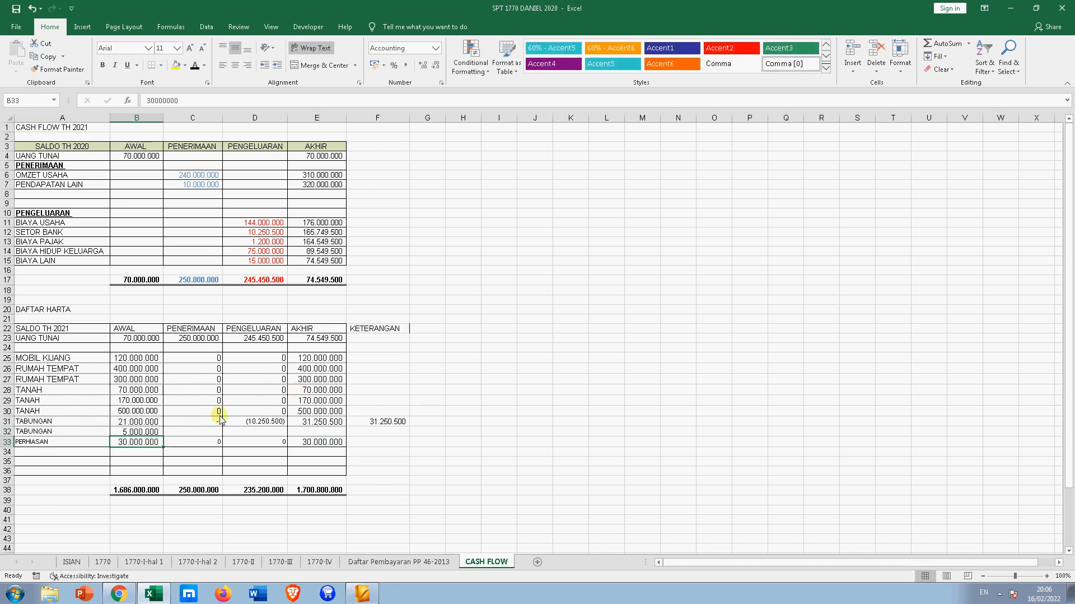
pyautogui.click(378, 433)
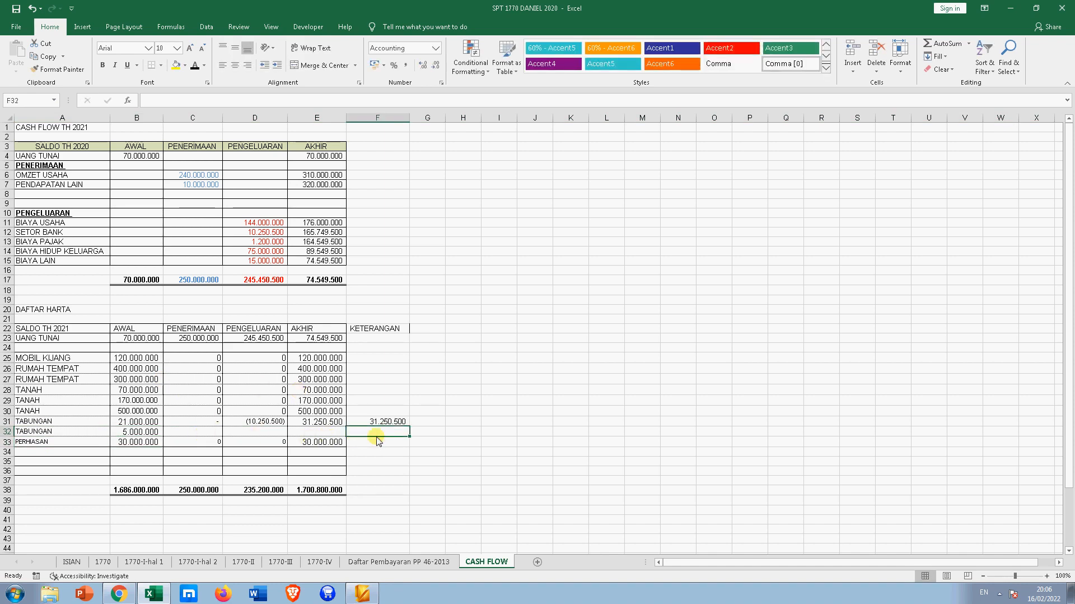
pyautogui.write('0')
pyautogui.press('Return')
pyautogui.press('Up')
pyautogui.press('Left')
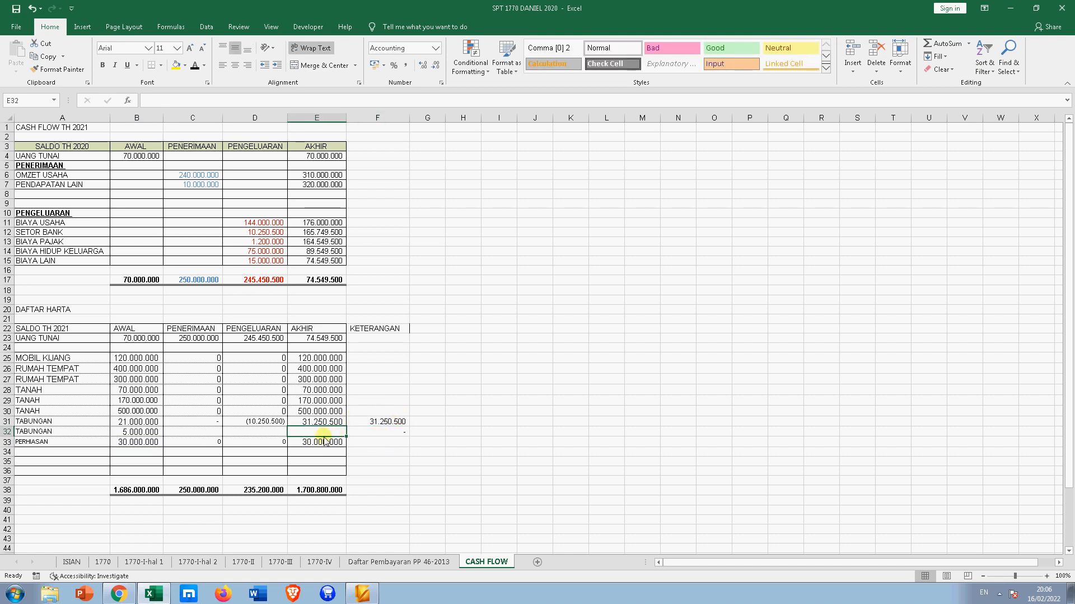
# - Copy the AKHIR formula down to row 32 and enter a first C32 formula =B32-F32
pyautogui.click(336, 423)
pyautogui.moveTo(347, 427); pyautogui.dragTo(349, 433)
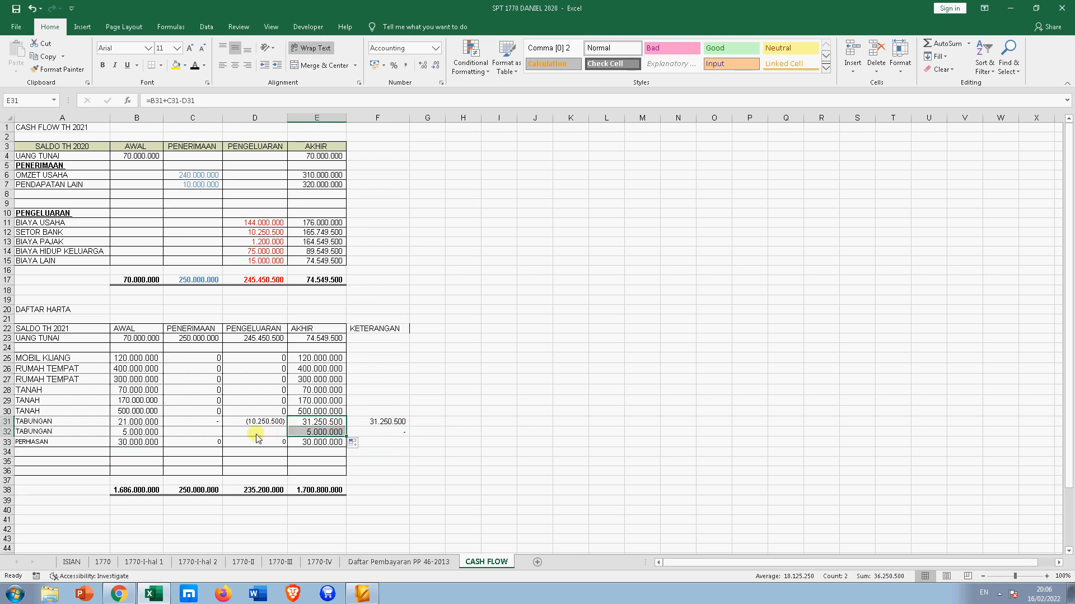
pyautogui.click(214, 432)
pyautogui.write('=')
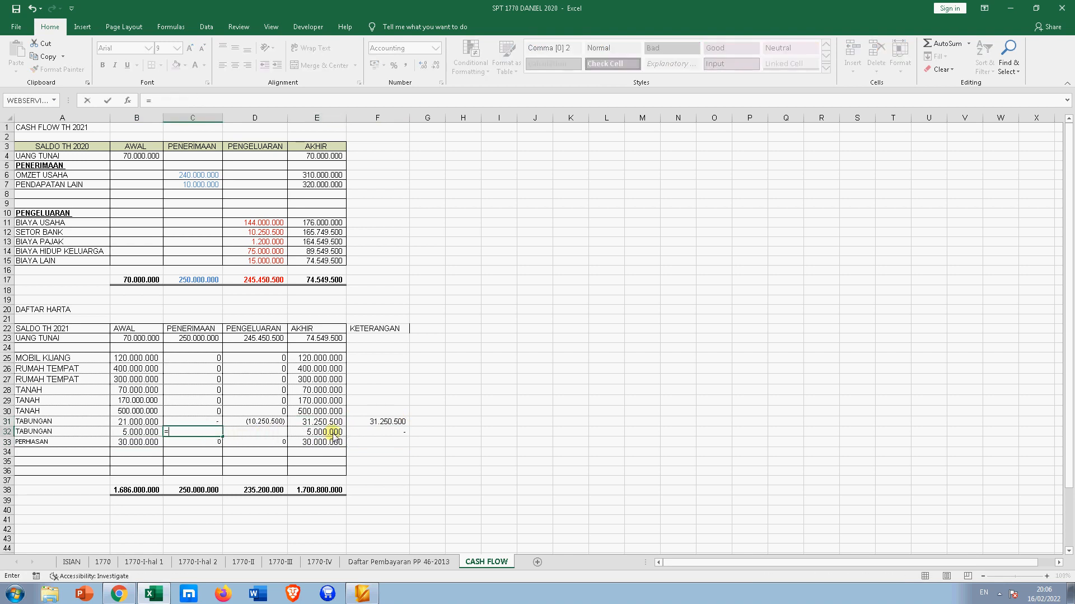
pyautogui.press('Right')
pyautogui.press('Right')
pyautogui.press('Right')
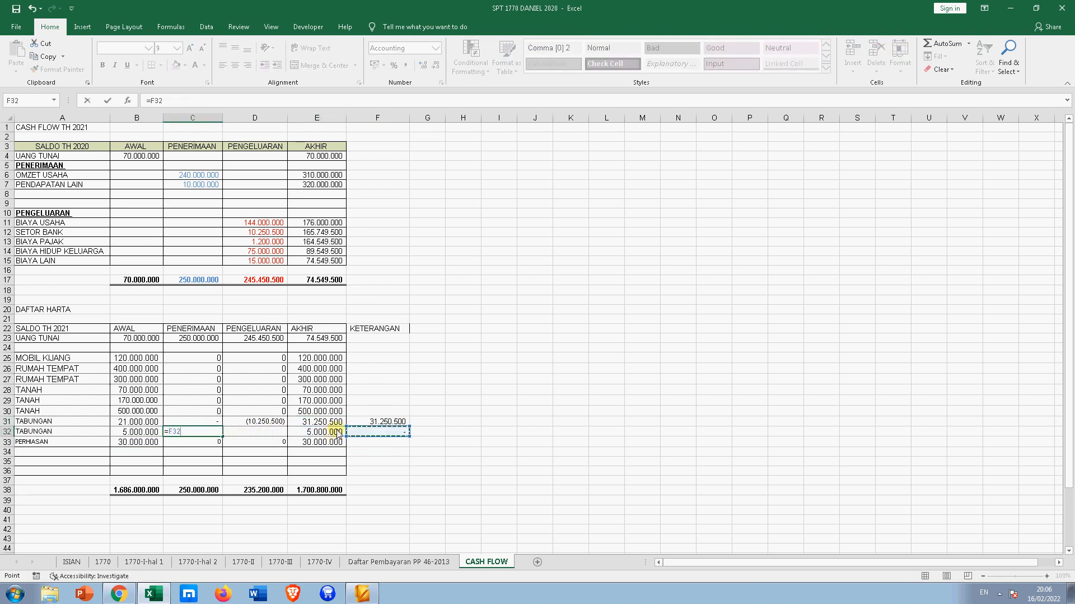
pyautogui.press('Left')
pyautogui.press('Left')
pyautogui.press('Left')
pyautogui.press('Left')
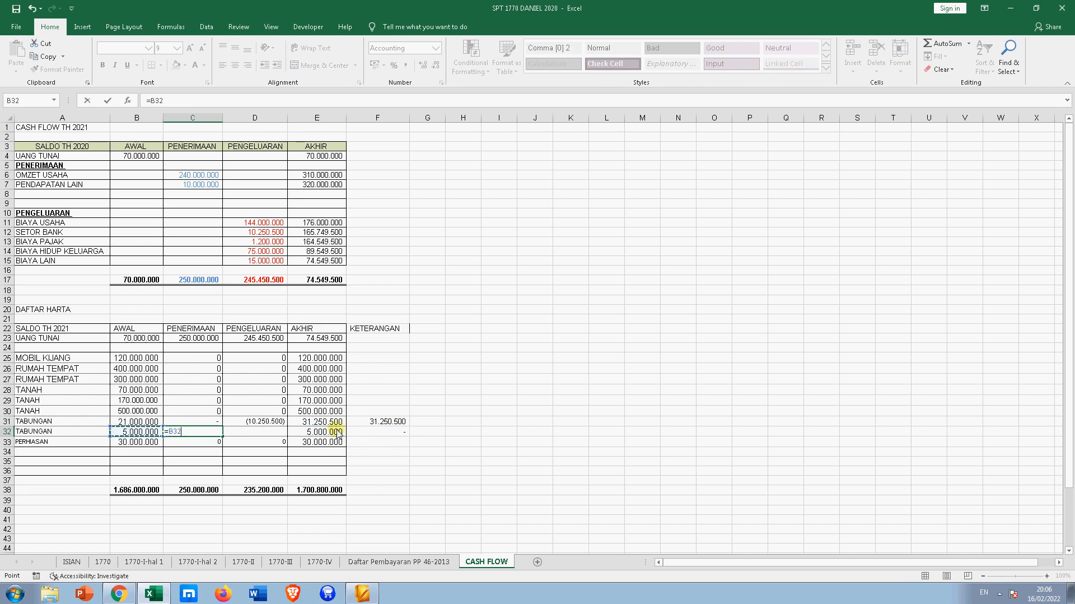
pyautogui.press('Right')
pyautogui.press('BackSpace')
pyautogui.press('BackSpace')
pyautogui.press('BackSpace')
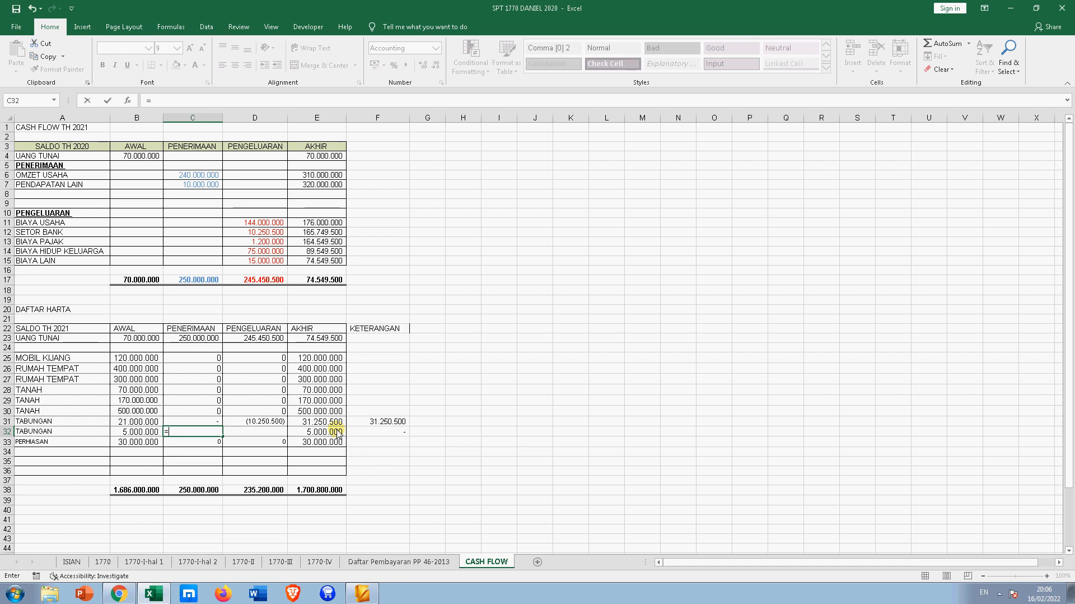
pyautogui.click(127, 433)
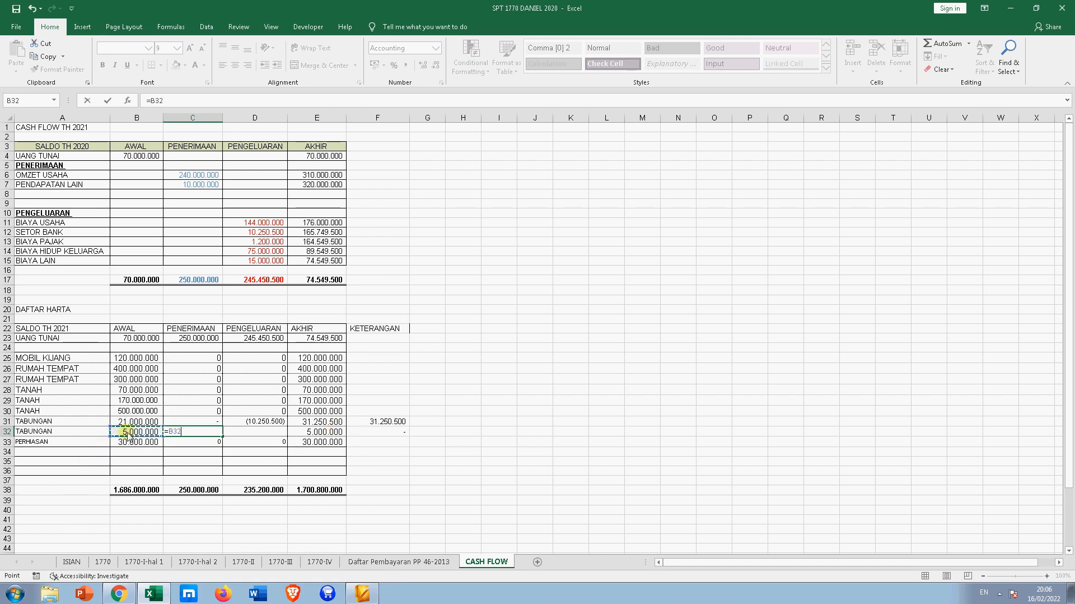
pyautogui.write('-')
pyautogui.click(380, 432)
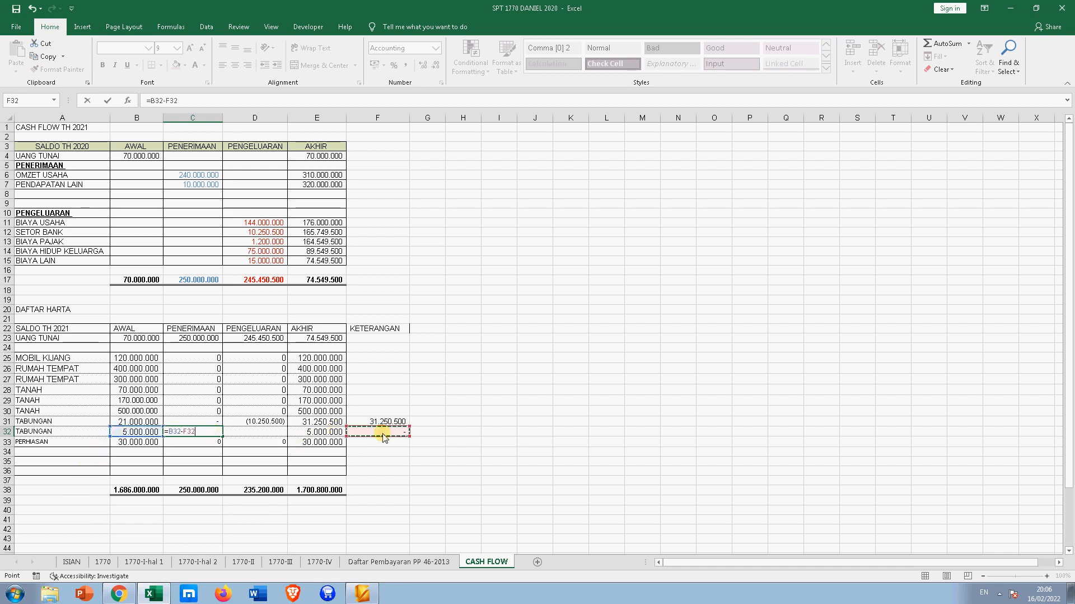
pyautogui.press('Return')
# - Redo C32 as =F32-B32, showing (5.000.000), and inspect the E32 AKHIR formula
pyautogui.click(208, 428)
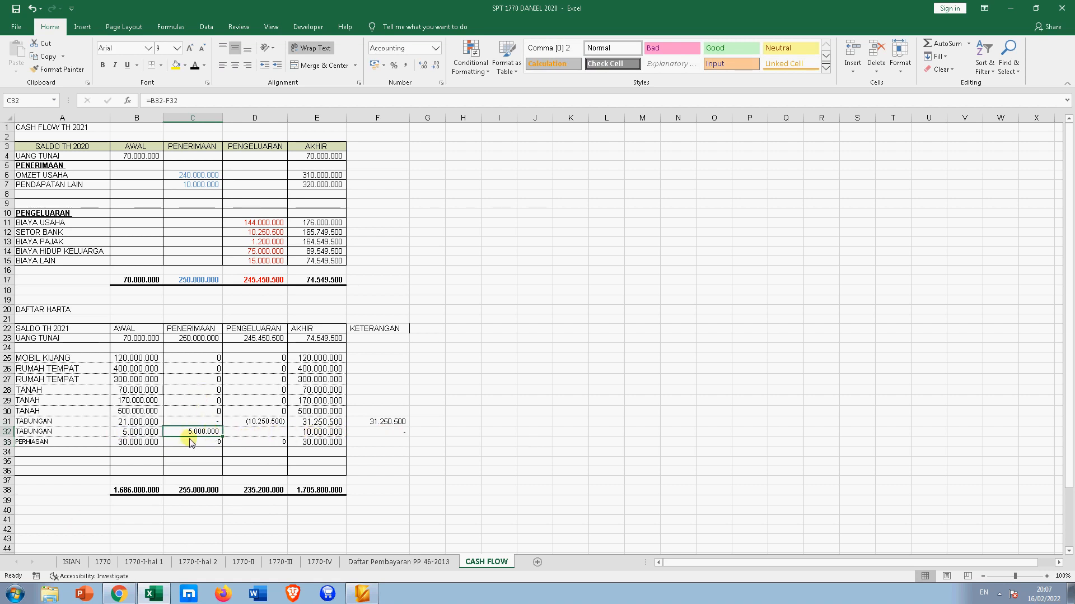
pyautogui.write('=')
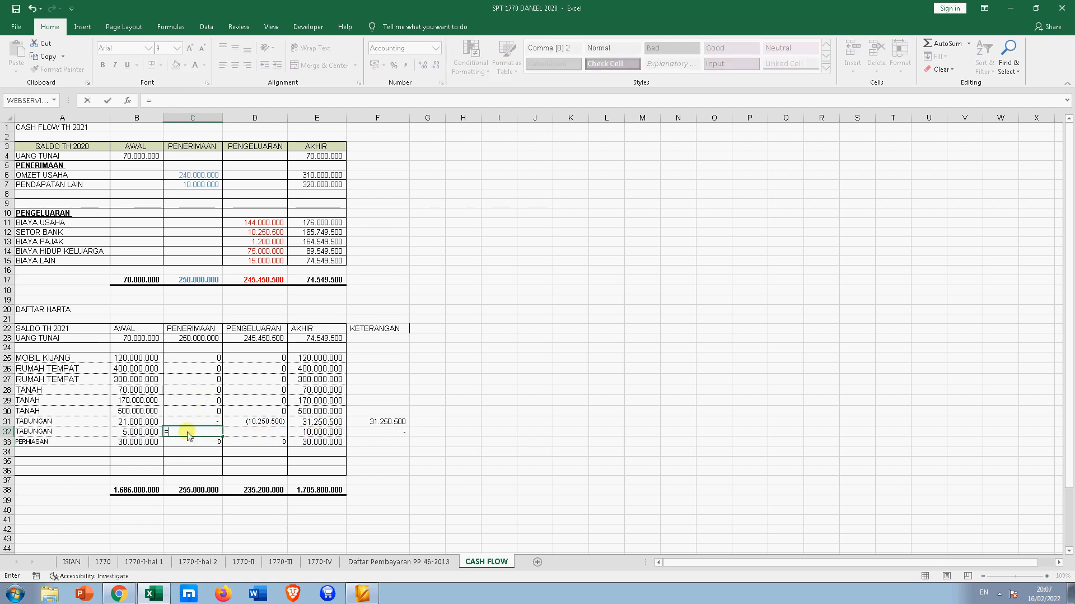
pyautogui.click(365, 434)
pyautogui.write('-')
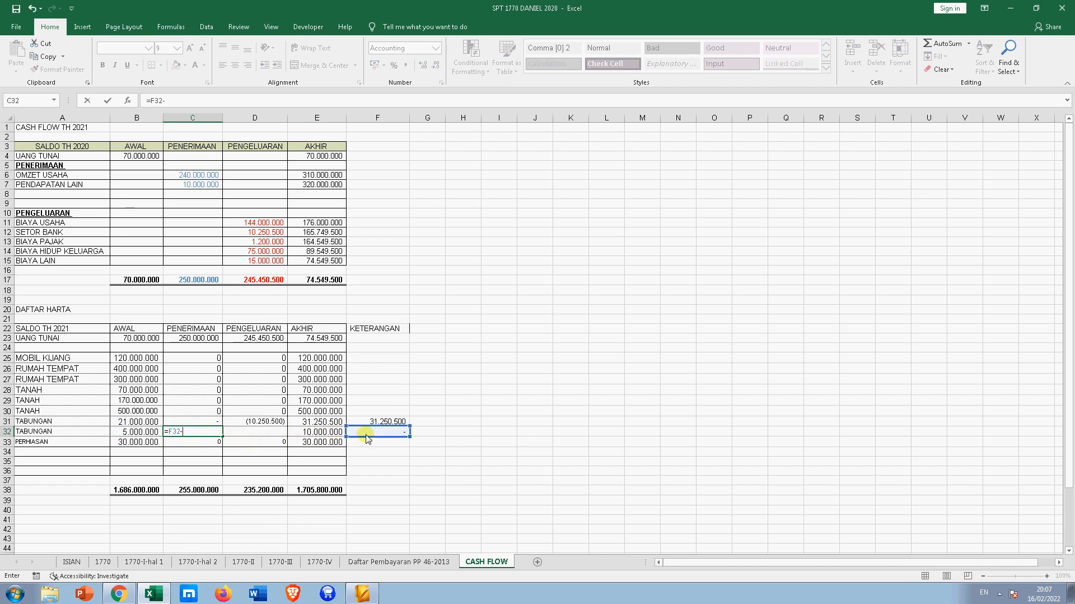
pyautogui.click(144, 432)
pyautogui.press('Return')
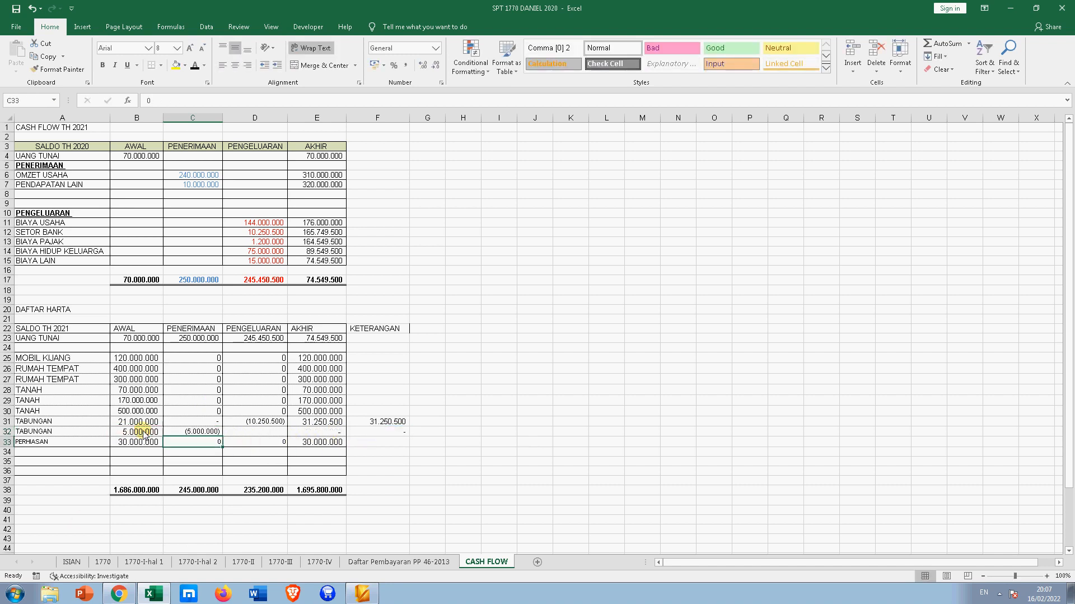
pyautogui.click(331, 432)
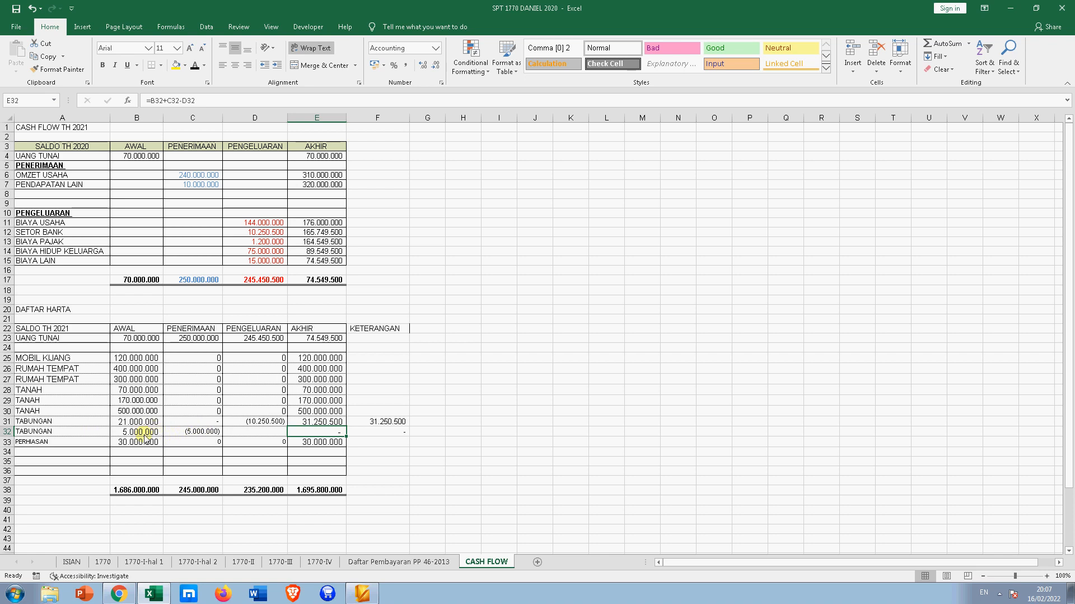
pyautogui.click(57, 194)
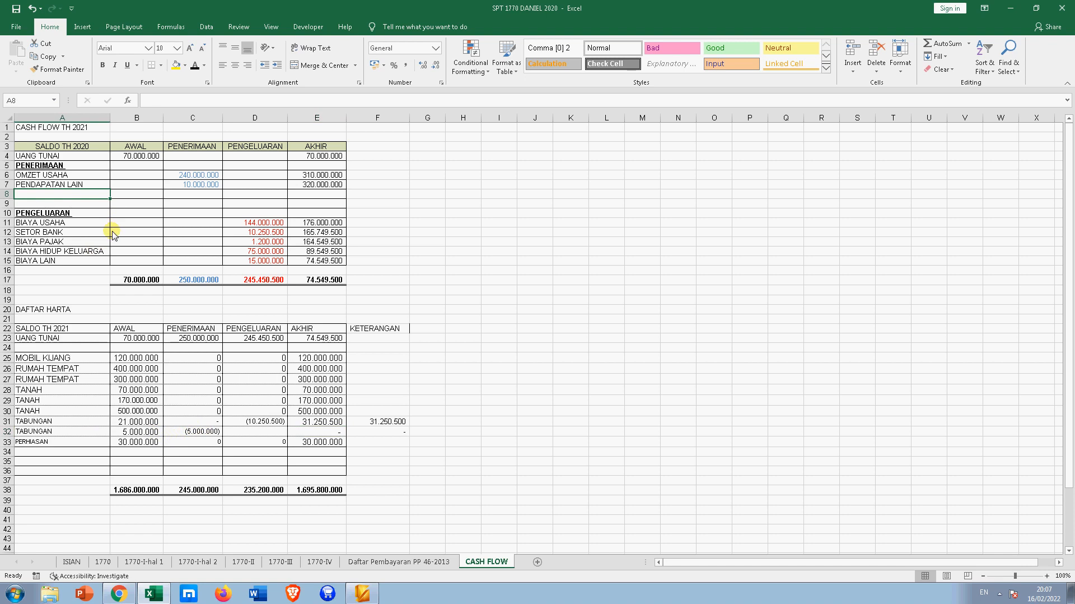
# - Label A8 PENARIKAN TUNAI and set C8 to =-C32, giving 5.000.000; check C17 and B32
pyautogui.write('T')
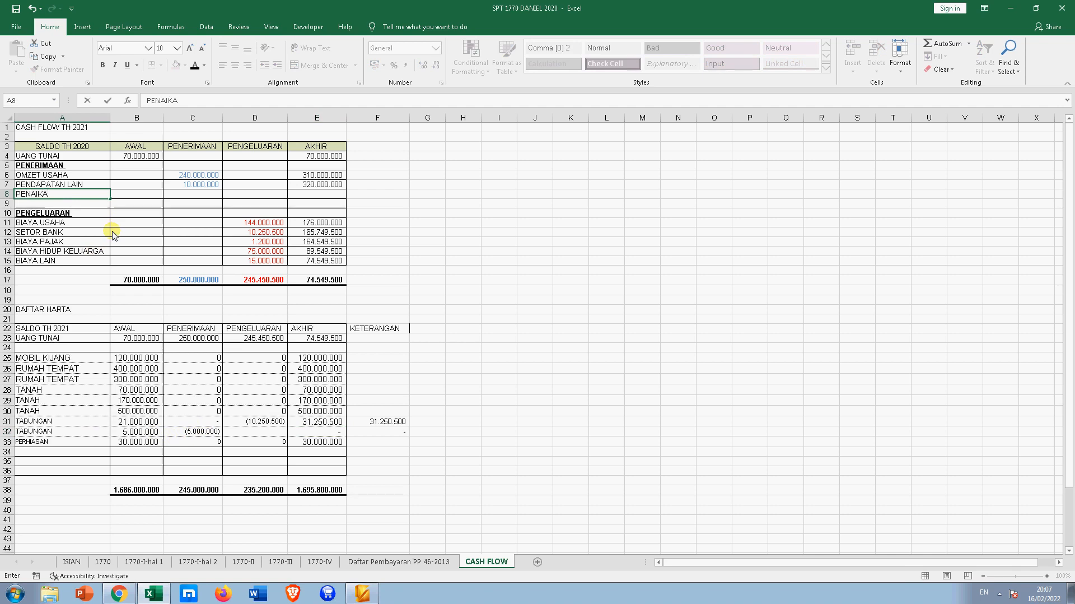
pyautogui.write('N TUNAI')
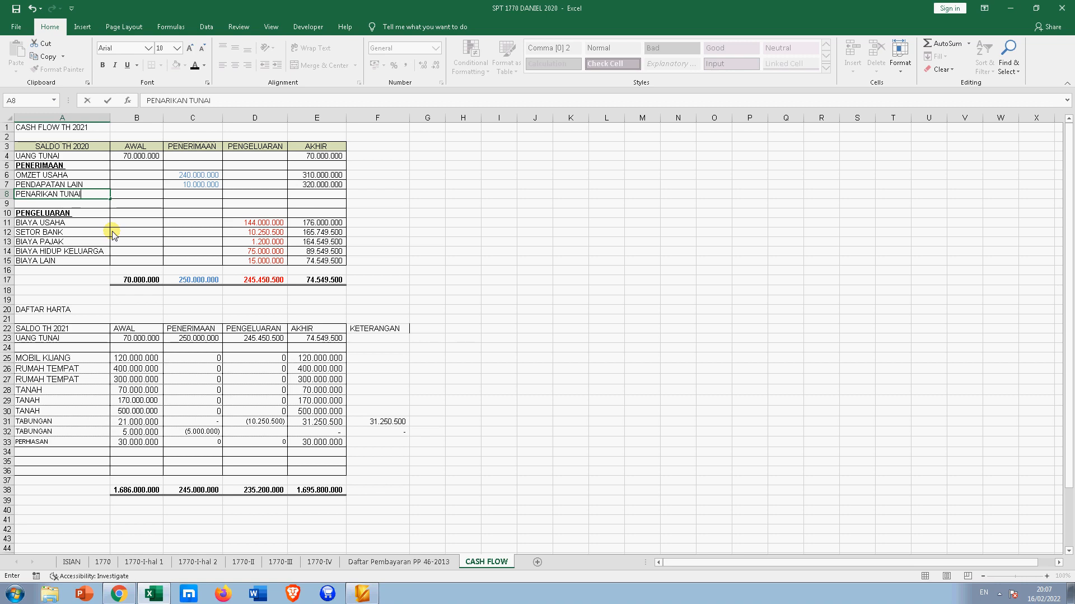
pyautogui.press('Return')
pyautogui.press('Up')
pyautogui.press('Right')
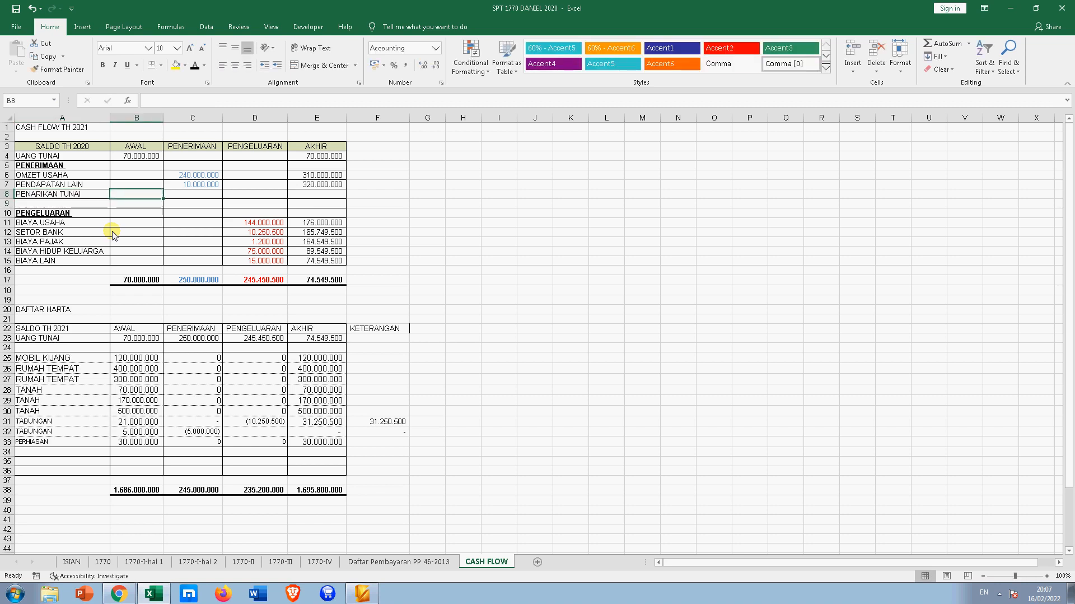
pyautogui.press('Right')
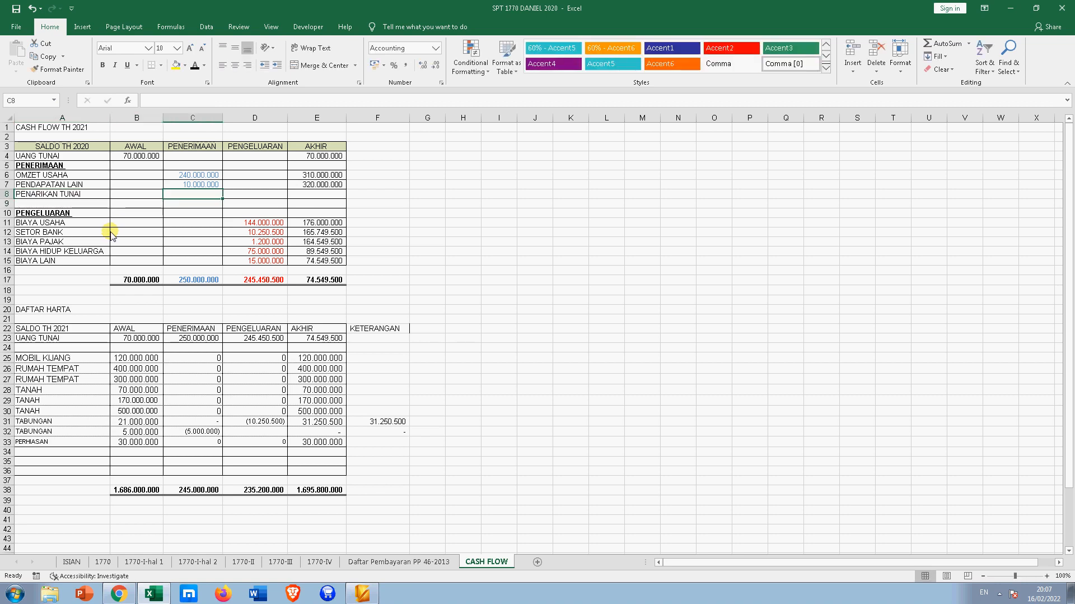
pyautogui.write('=-')
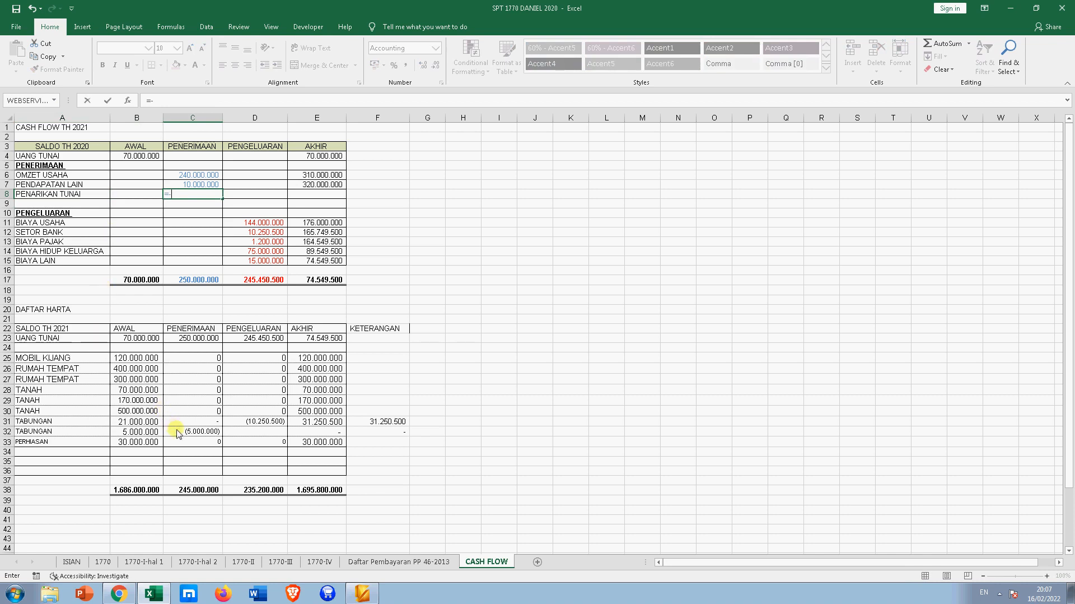
pyautogui.click(181, 431)
pyautogui.press('Return')
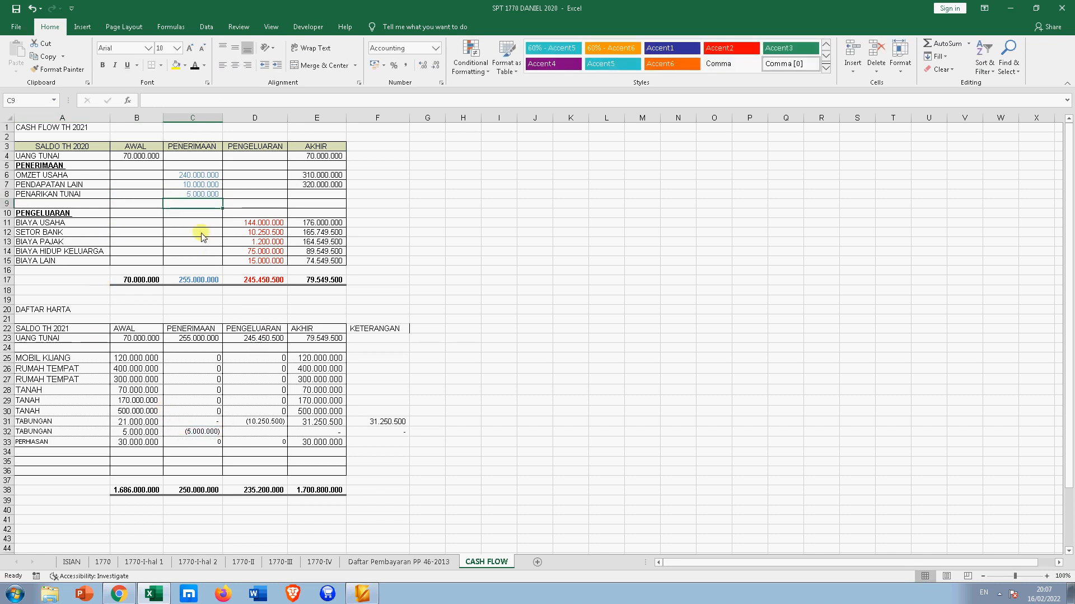
pyautogui.click(199, 280)
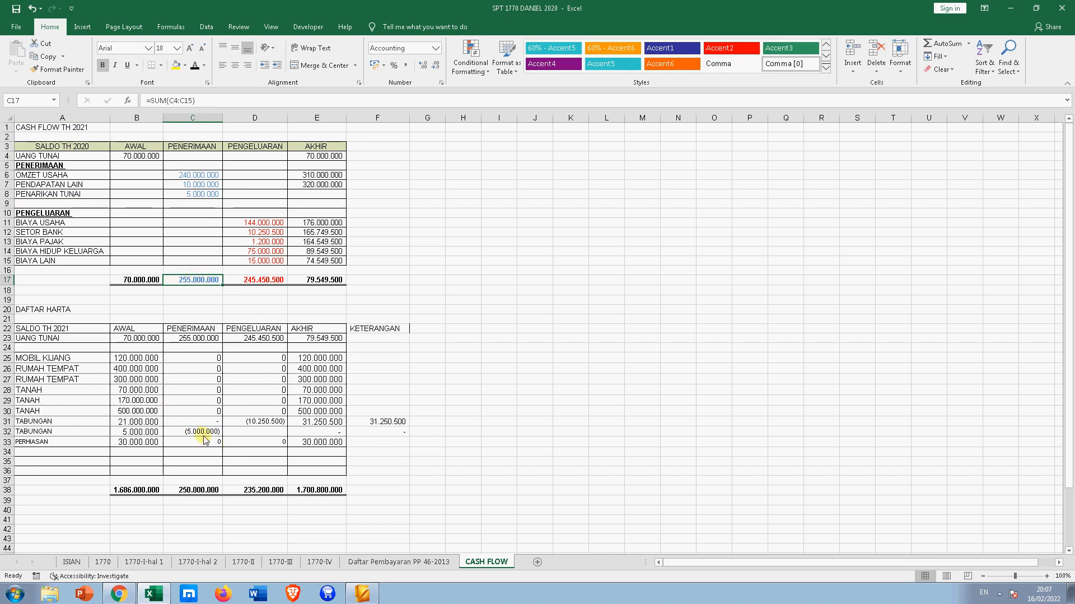
pyautogui.click(138, 433)
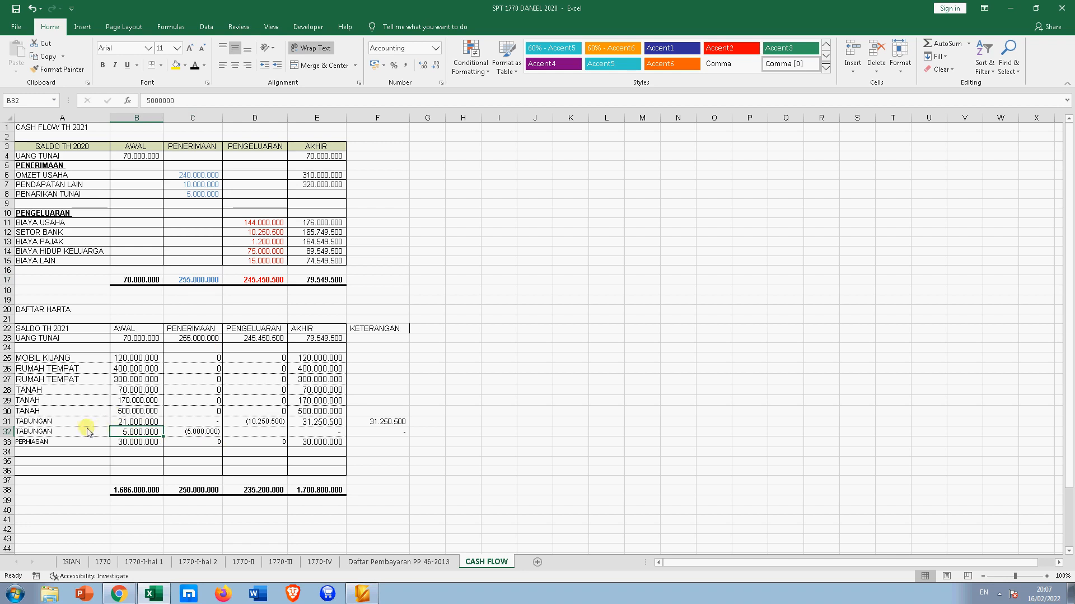
# - Inspect the formulas in E32, C32, C8 and the UANG TUNAI ending balance E23
pyautogui.click(314, 431)
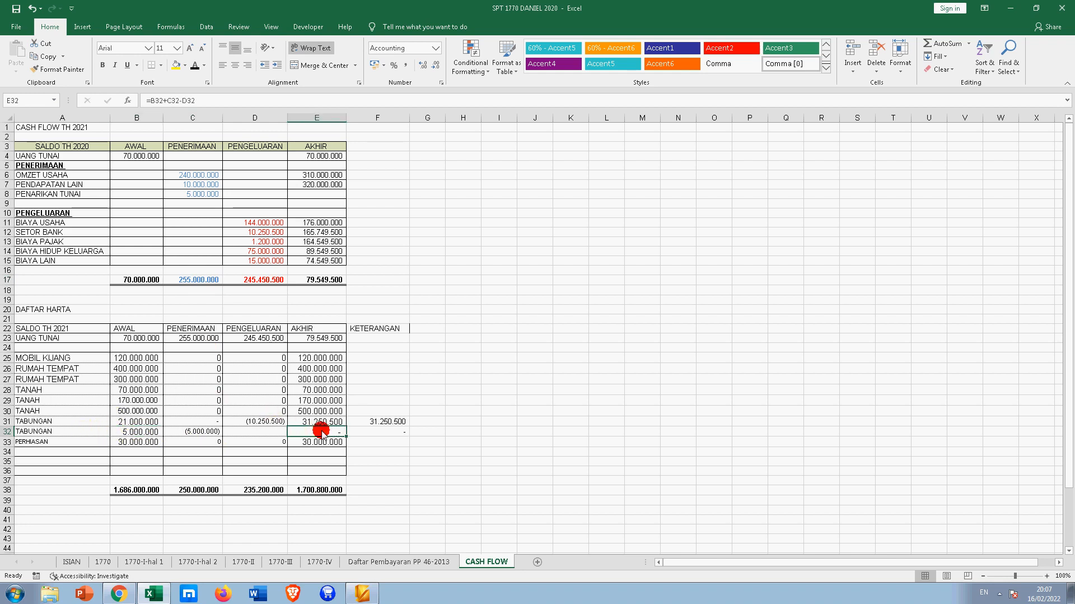
pyautogui.click(196, 433)
pyautogui.click(308, 430)
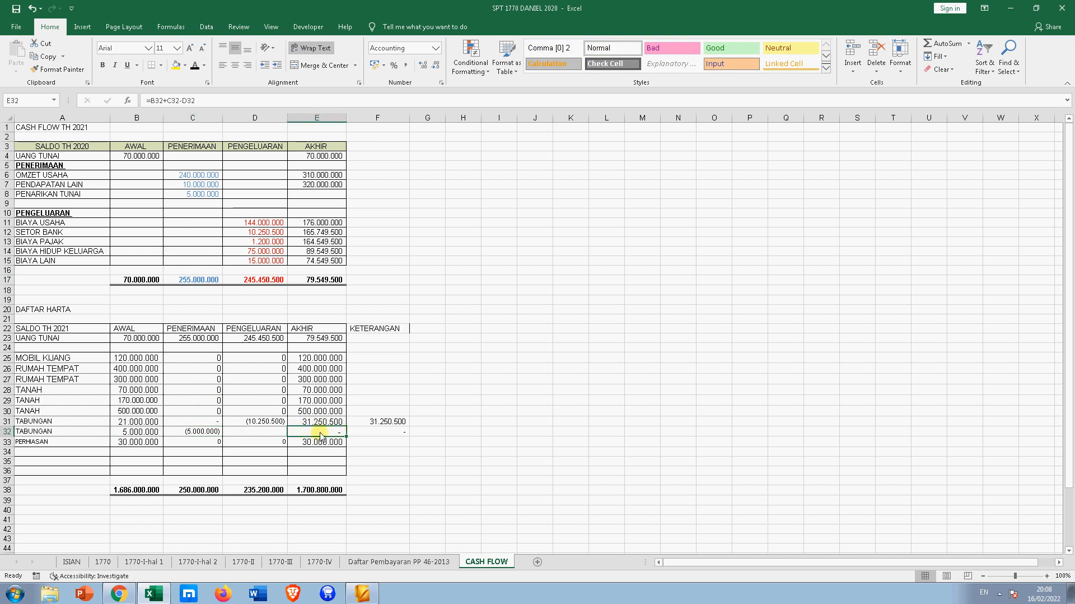
pyautogui.click(174, 195)
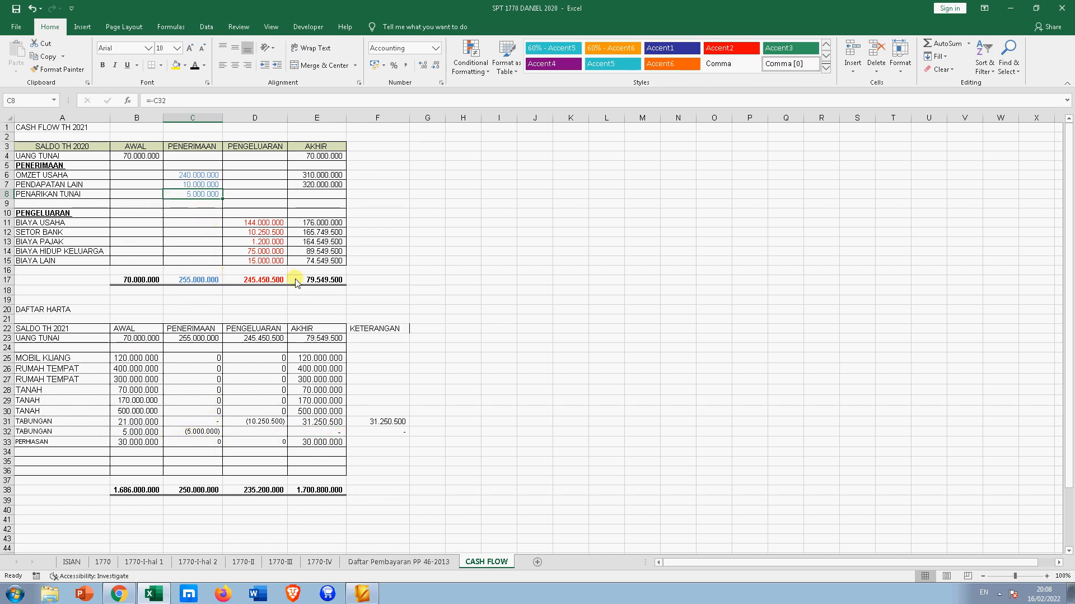
pyautogui.click(318, 340)
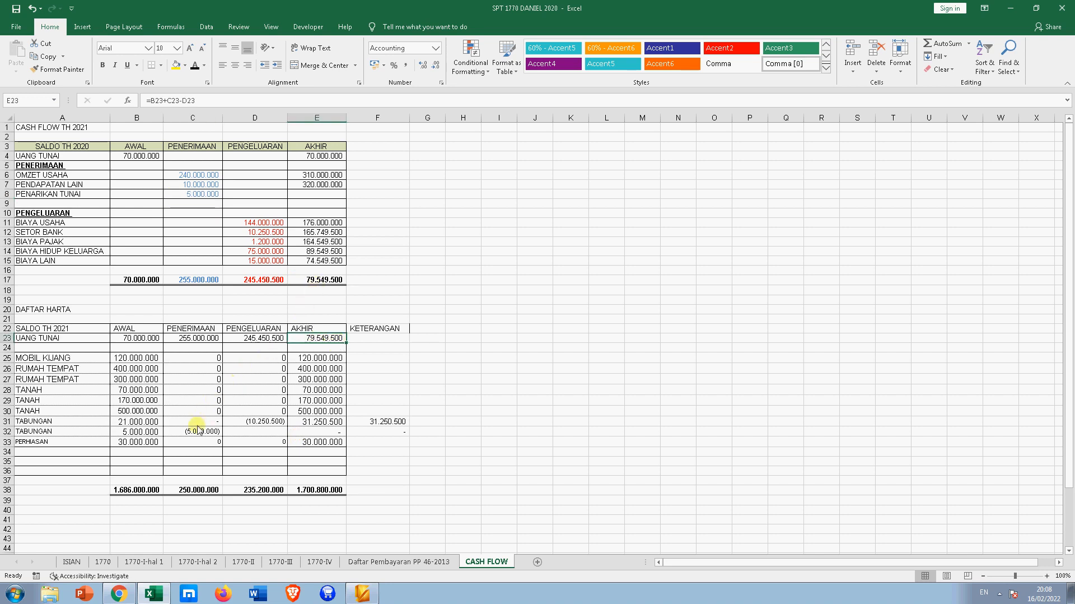
# - Try 5.000.000 and 0 in F32, then settle on 10.000.000
pyautogui.click(395, 433)
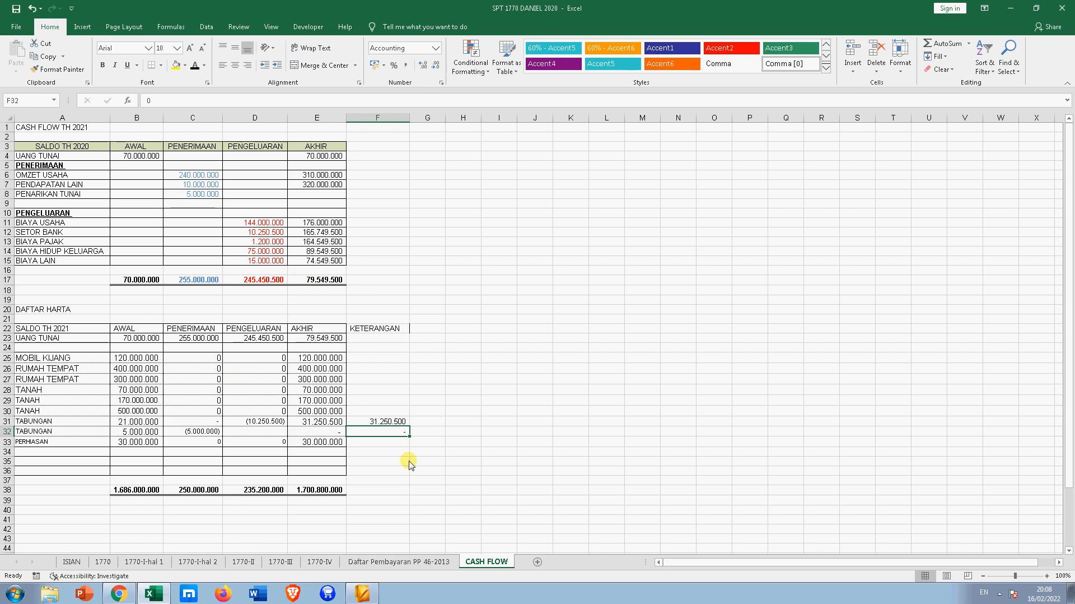
pyautogui.write('5.')
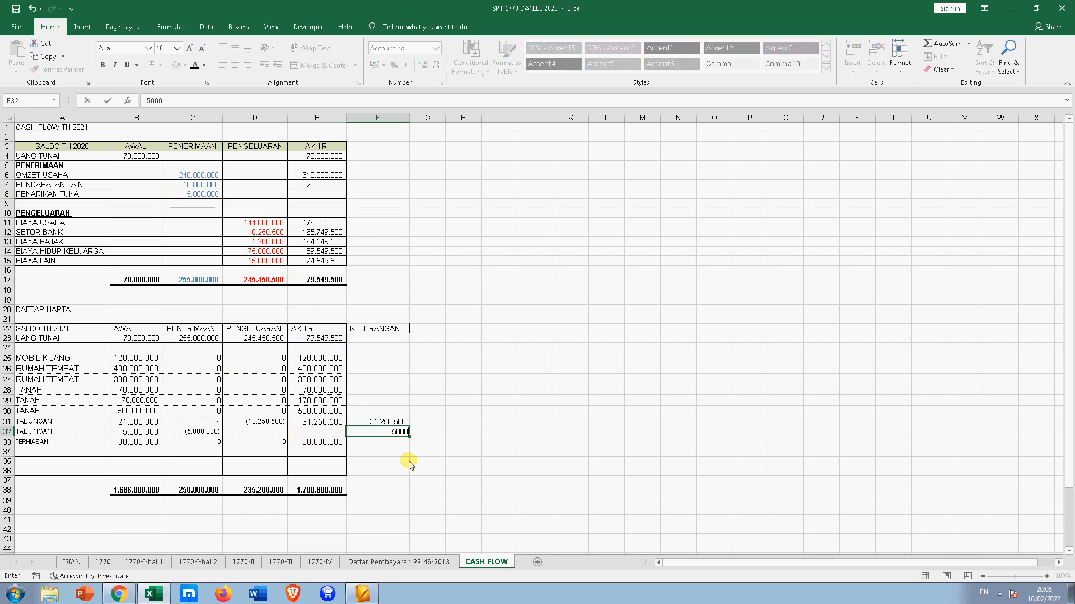
pyautogui.write('000.000')
pyautogui.press('Return')
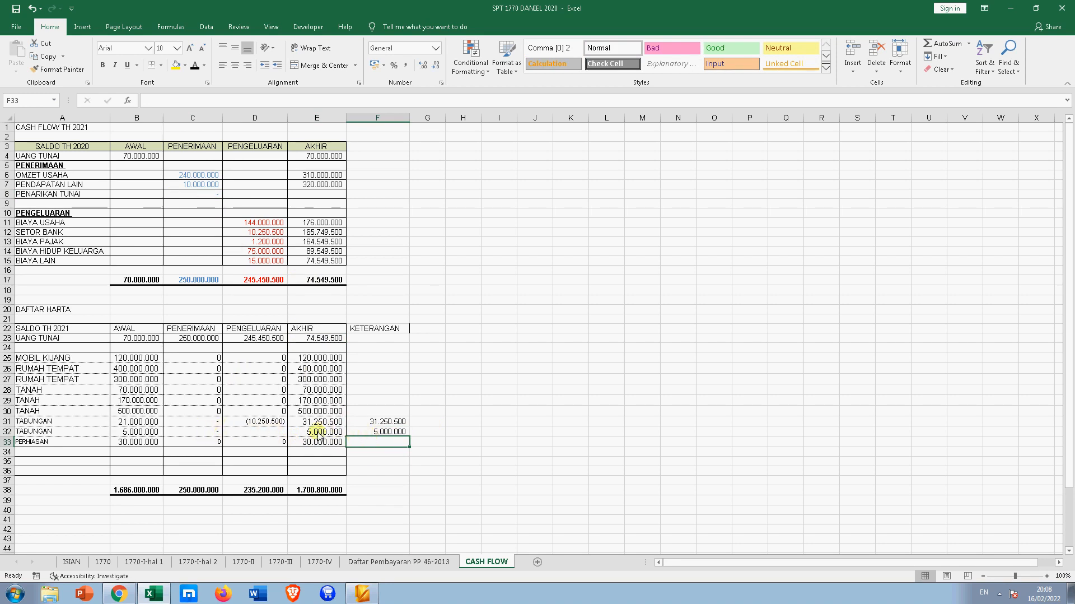
pyautogui.click(397, 431)
pyautogui.write('0')
pyautogui.press('Return')
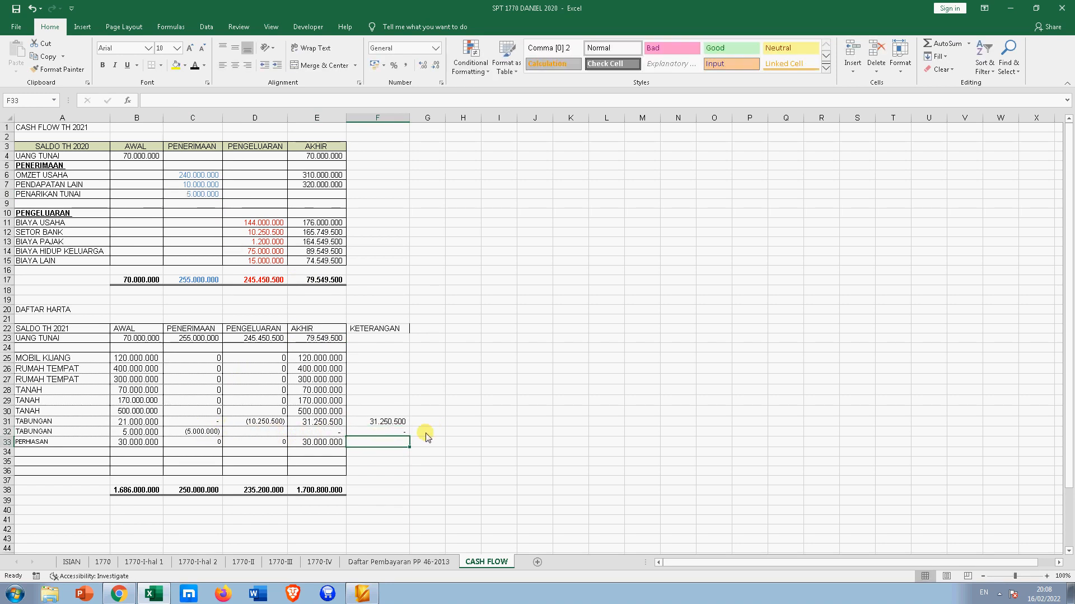
pyautogui.click(205, 193)
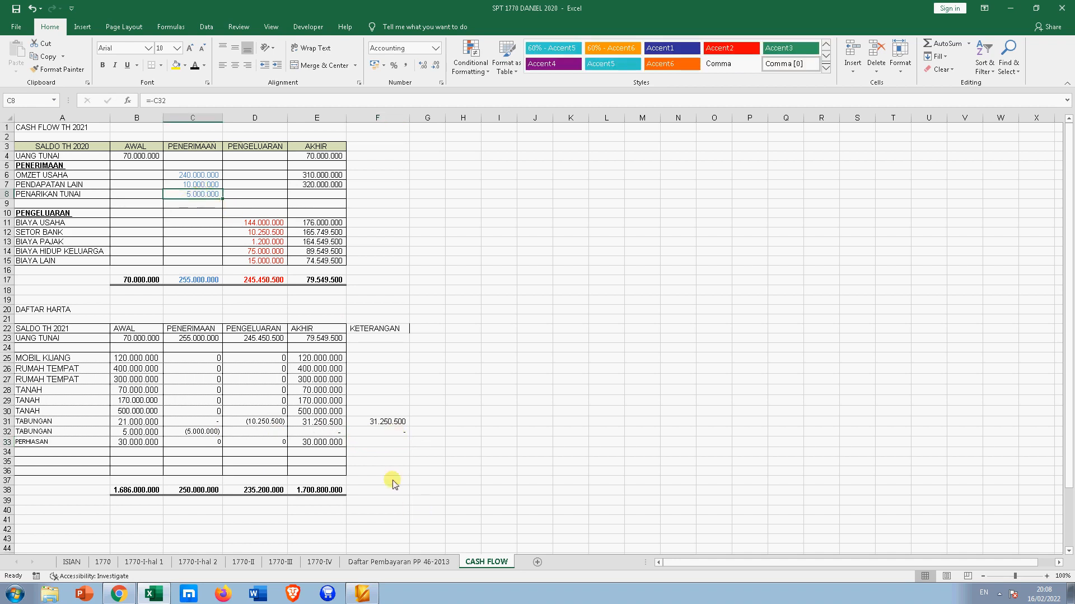
pyautogui.click(392, 432)
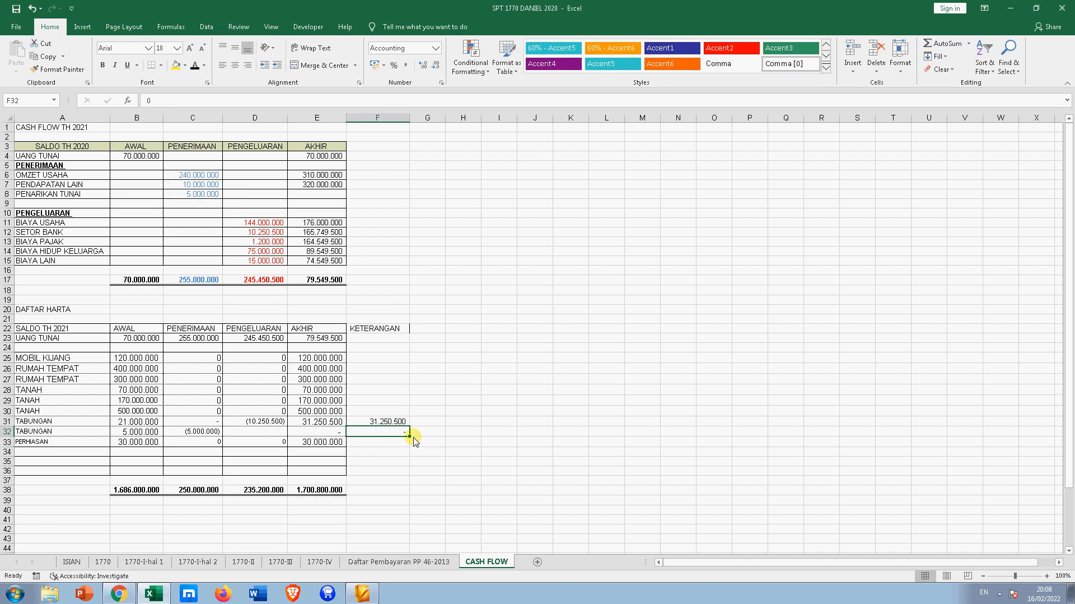
pyautogui.write('10.0')
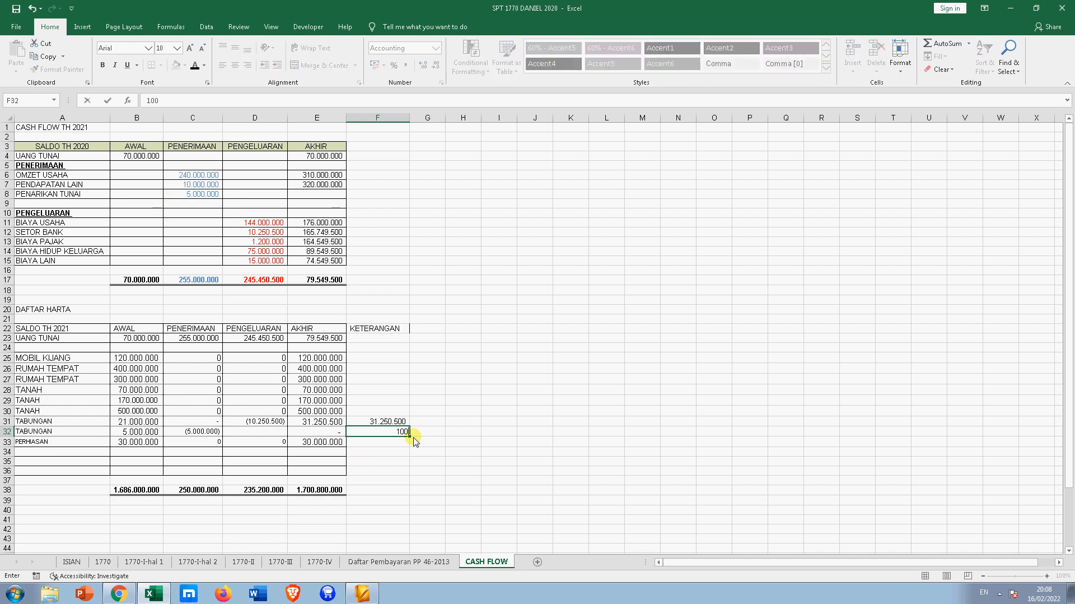
pyautogui.write('00.000')
pyautogui.press('Return')
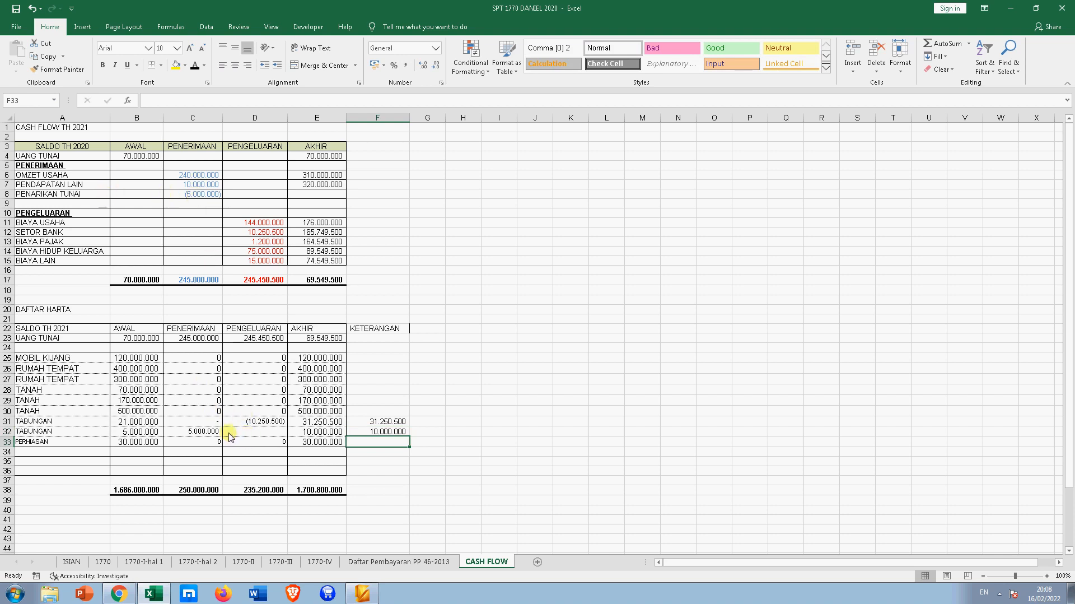
# - Replace C32 with 0 and enter a first D32 formula =F32-B32
pyautogui.click(209, 431)
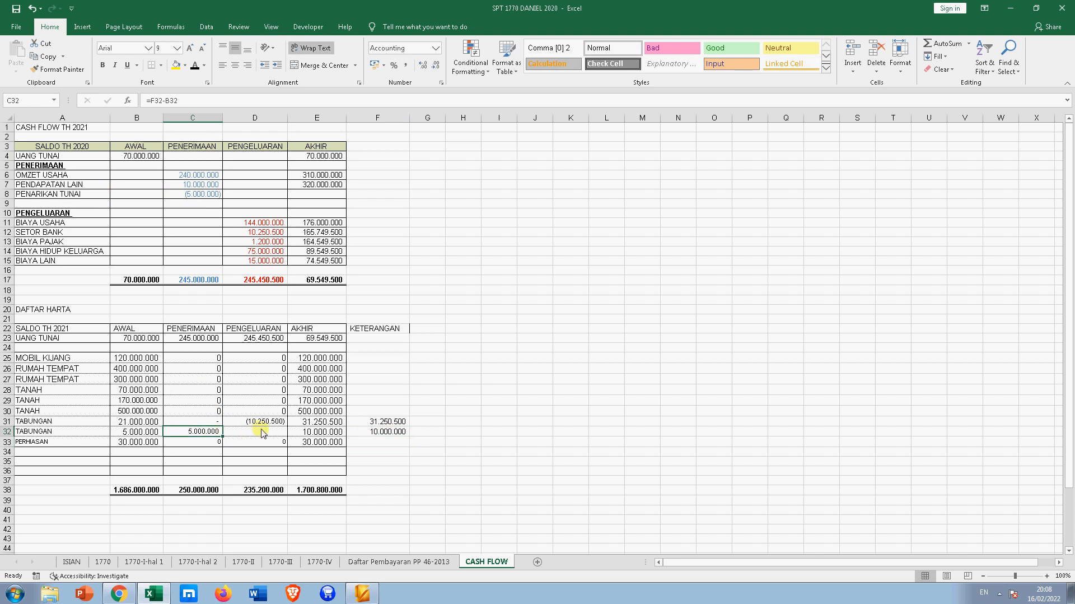
pyautogui.write('0')
pyautogui.press('Return')
pyautogui.click(261, 432)
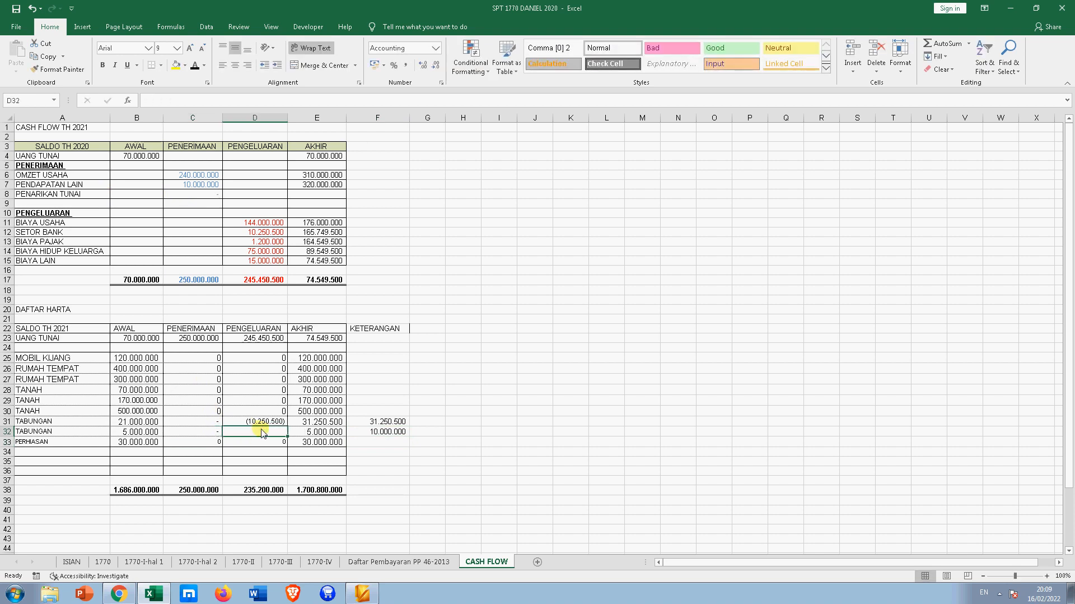
pyautogui.write('=')
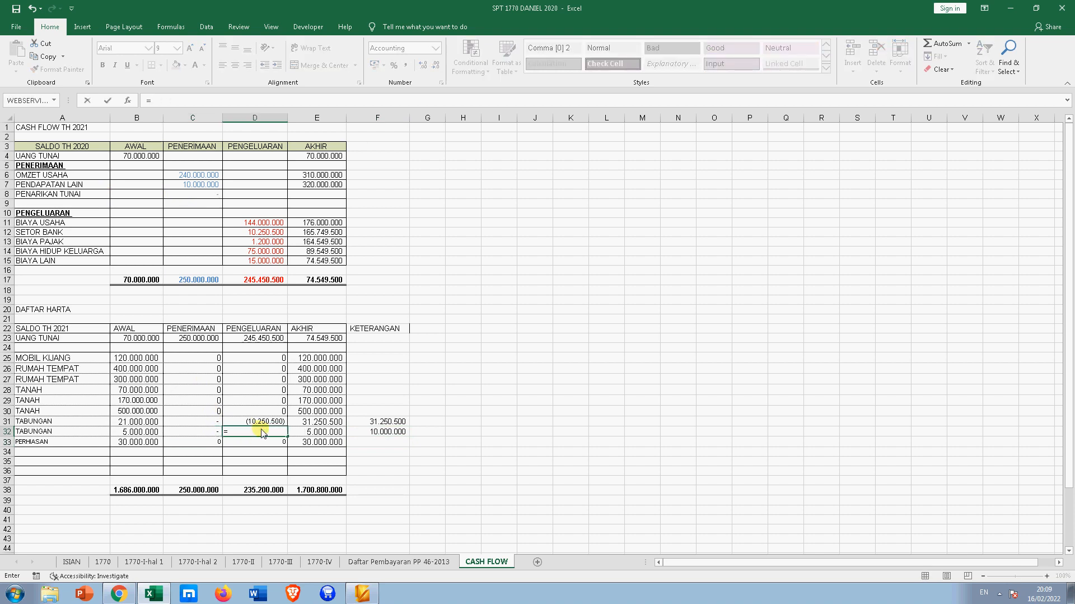
pyautogui.press('Right')
pyautogui.press('Right')
pyautogui.press('Right')
pyautogui.press('Left')
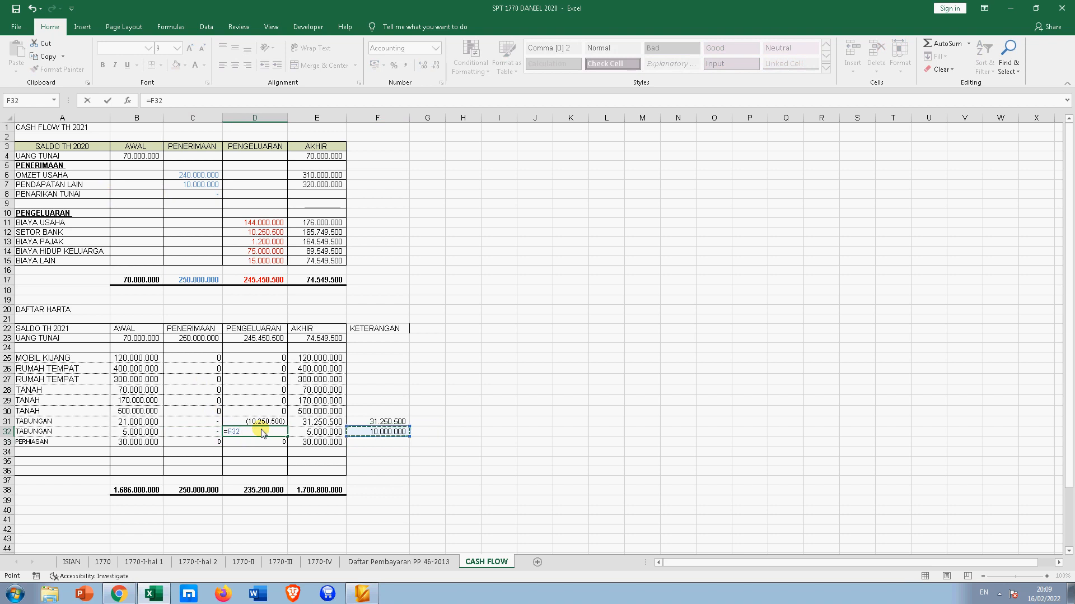
pyautogui.write('-')
pyautogui.press('Left')
pyautogui.press('Left')
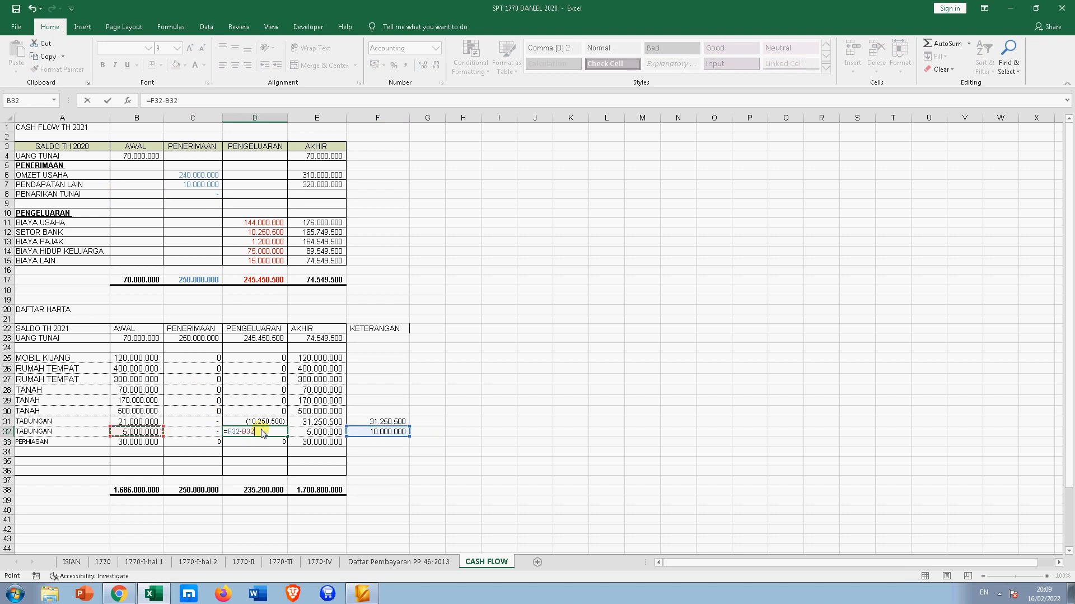
pyautogui.press('Return')
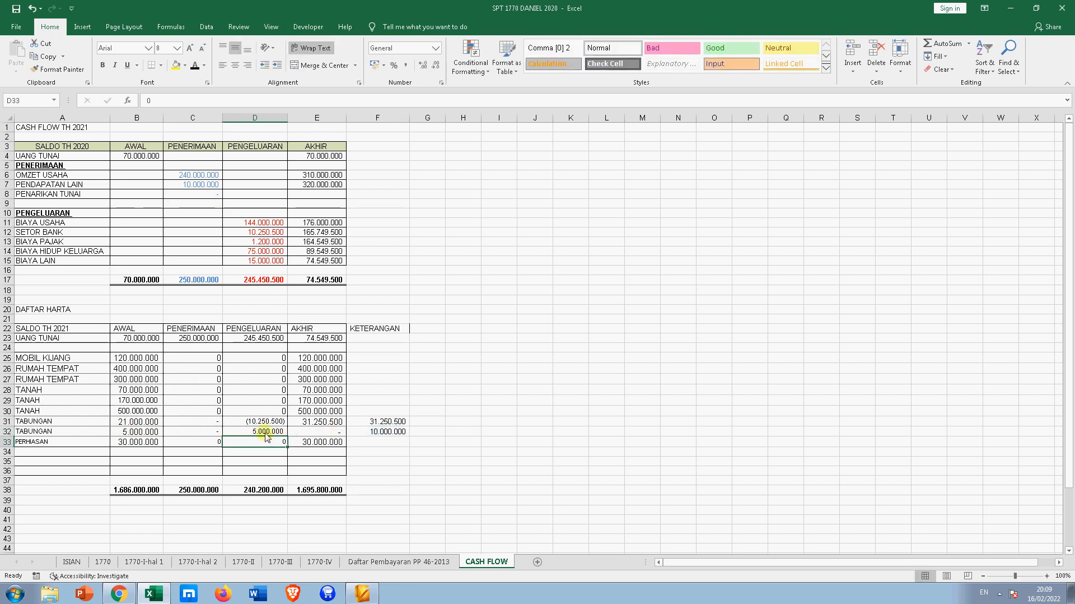
# - Redo D32 as =B32-F32 so the second TABUNGAN ends at 10.000.000
pyautogui.click(268, 433)
pyautogui.write('=')
pyautogui.press('Left')
pyautogui.press('Left')
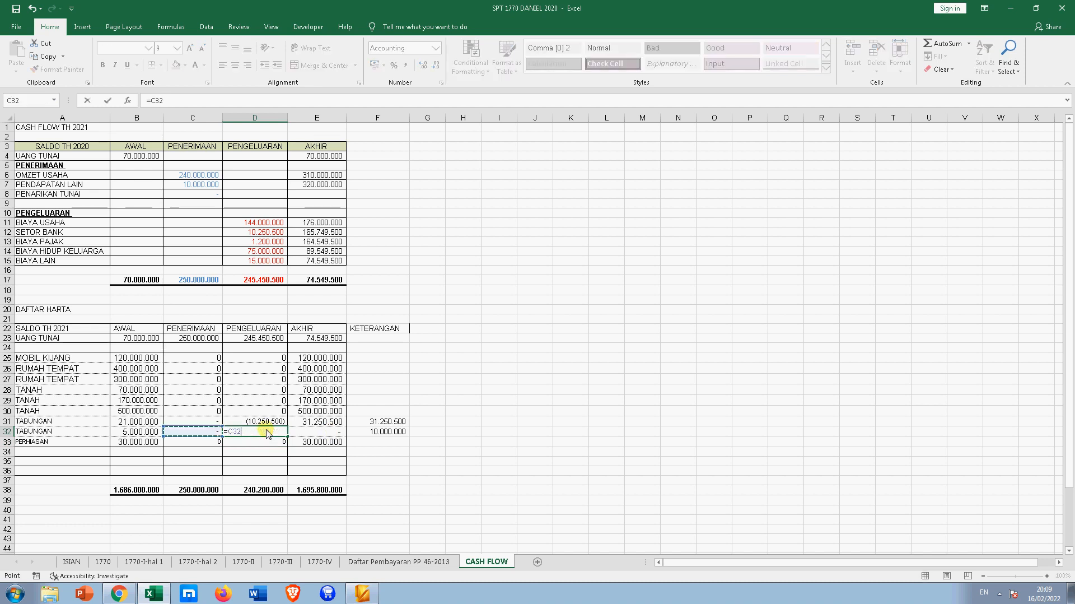
pyautogui.write('-')
pyautogui.press('Right')
pyautogui.press('Right')
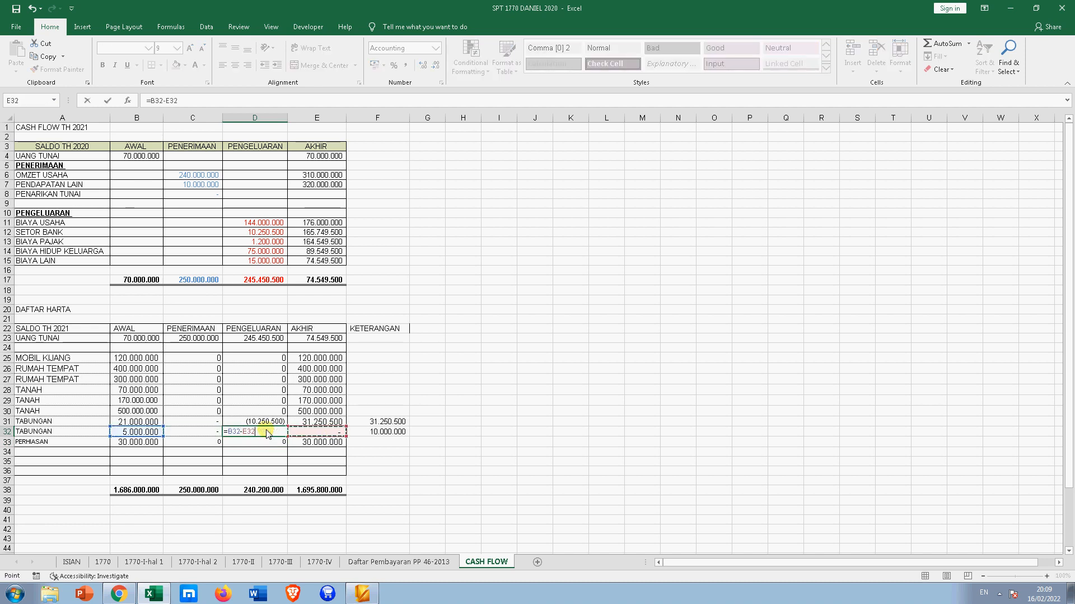
pyautogui.press('Return')
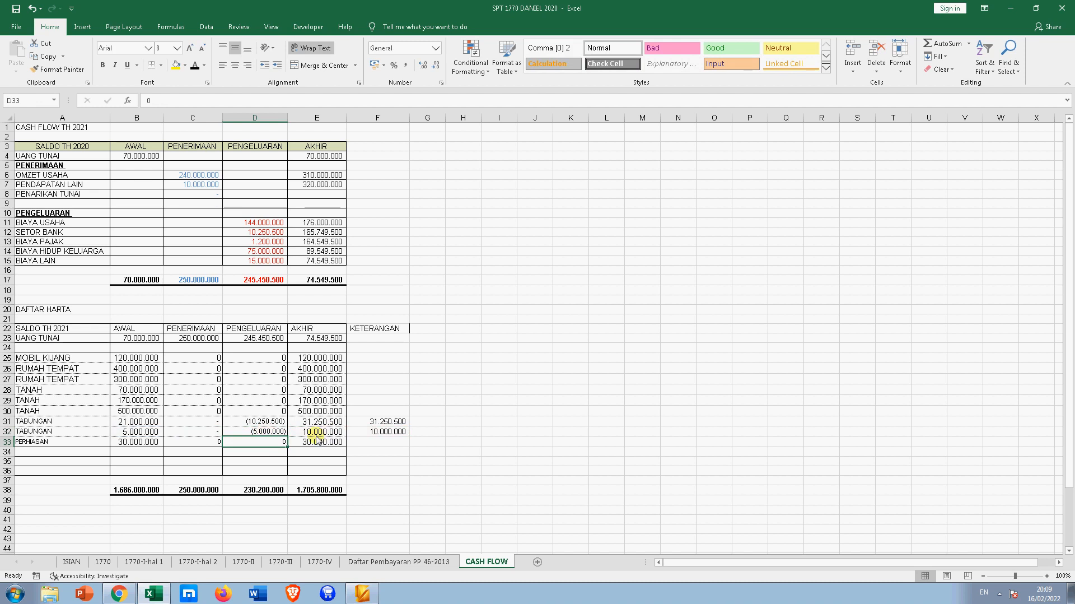
# - Set SETOR BANK in D12 to =-D31+-D32, then verify it and the E32 formula
pyautogui.click(259, 234)
pyautogui.write('=-D31')
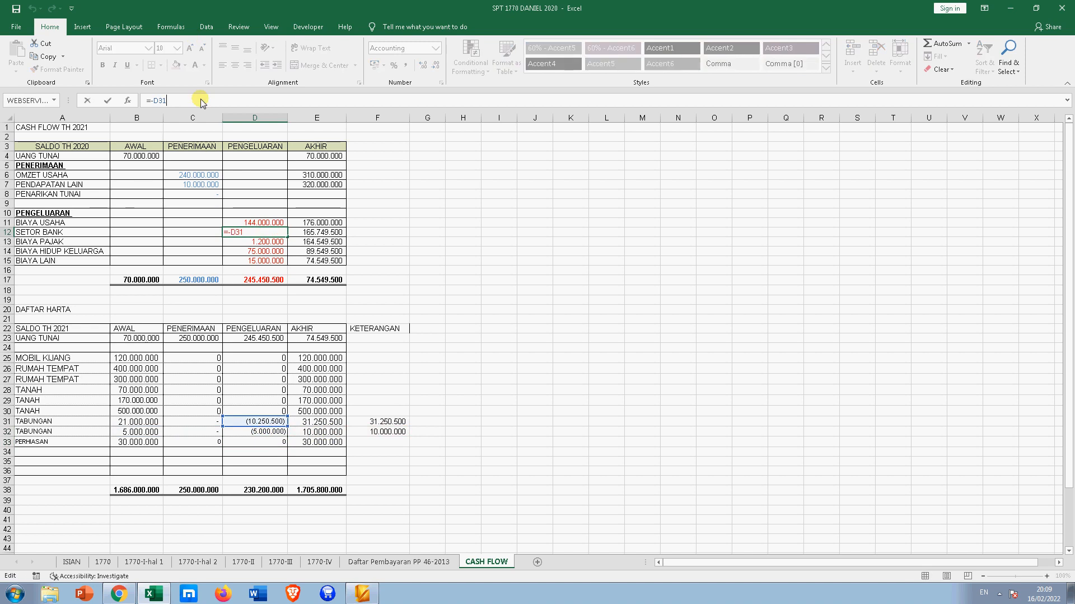
pyautogui.write('+-')
pyautogui.click(273, 433)
pyautogui.press('Return')
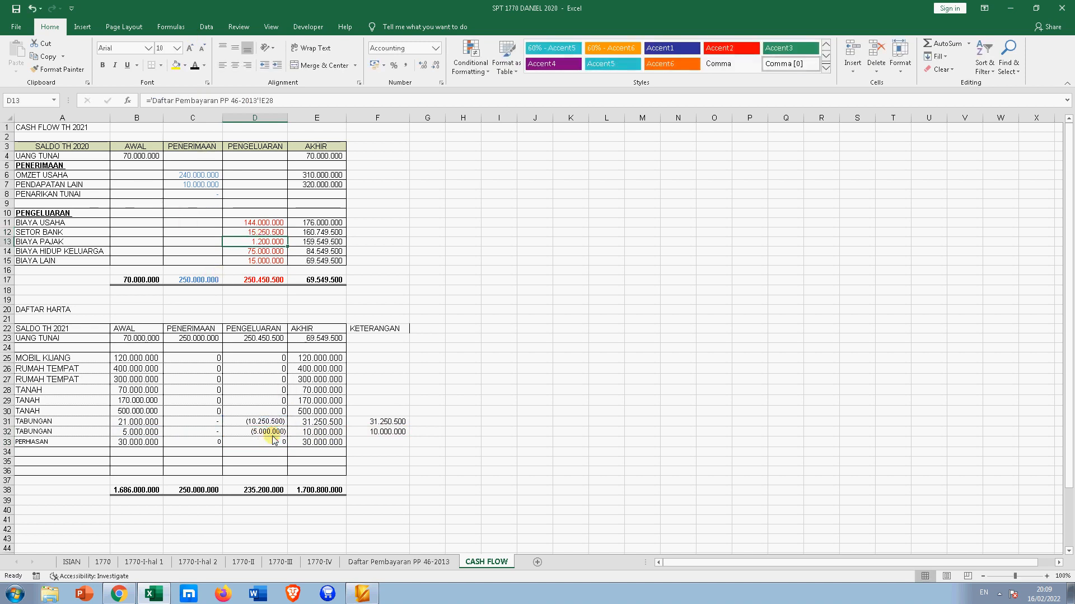
pyautogui.click(263, 232)
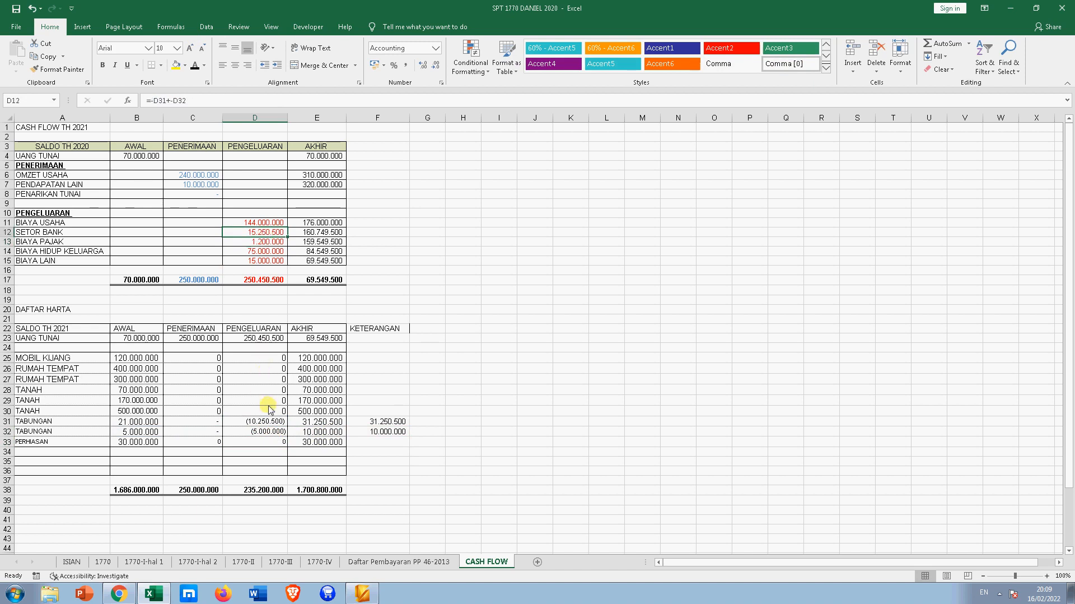
pyautogui.moveTo(263, 423); pyautogui.dragTo(263, 433)
pyautogui.click(261, 232)
pyautogui.click(318, 432)
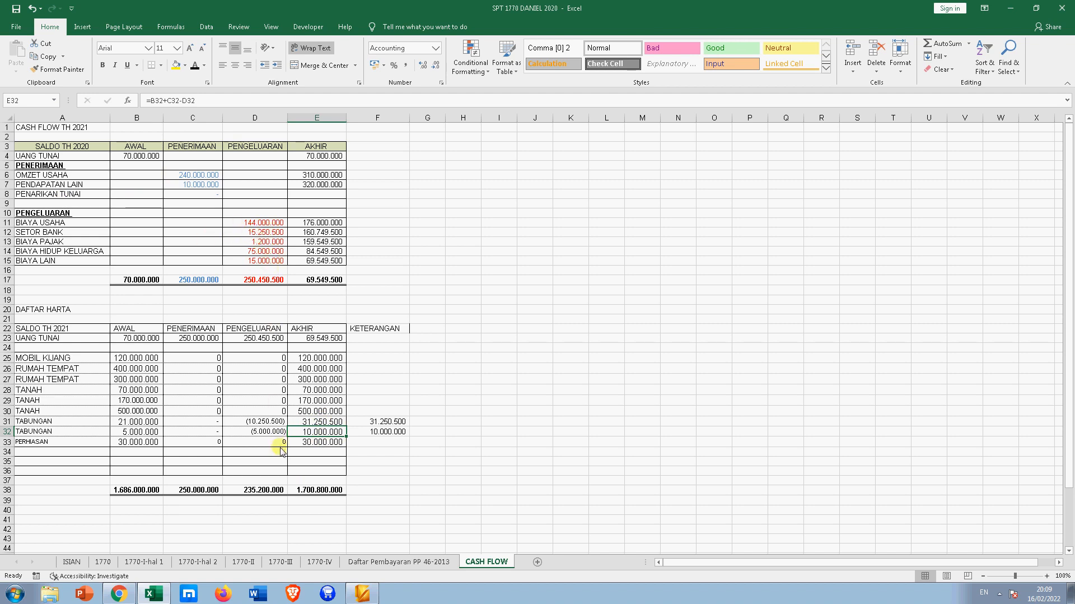
# - Review the 1770-IV harta list, where UANG TUNAI now reads 69.549.500
pyautogui.click(320, 561)
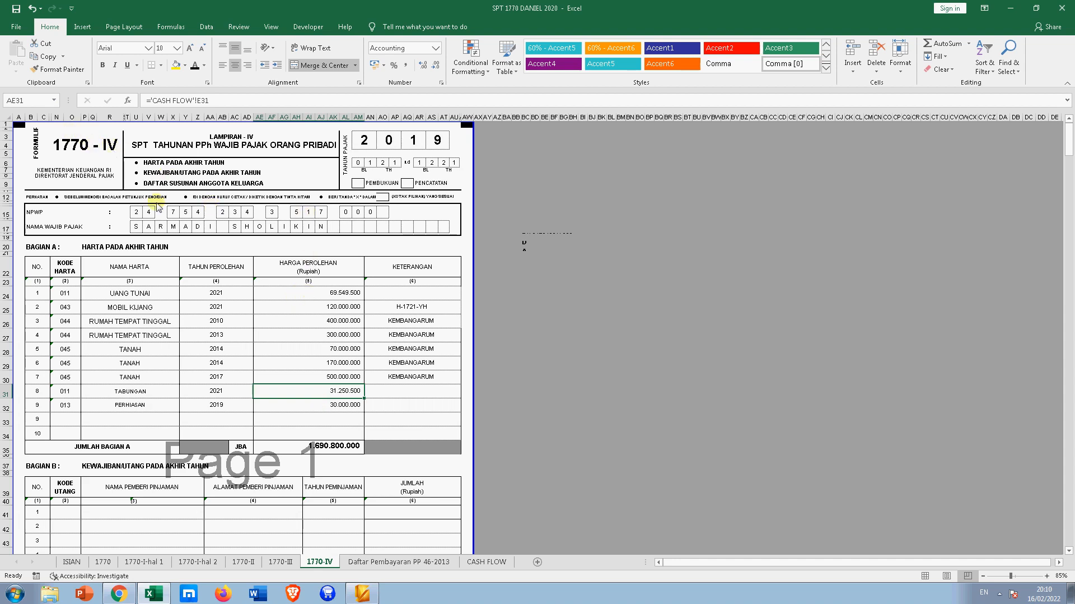
pyautogui.scroll(-4, 348, 410)
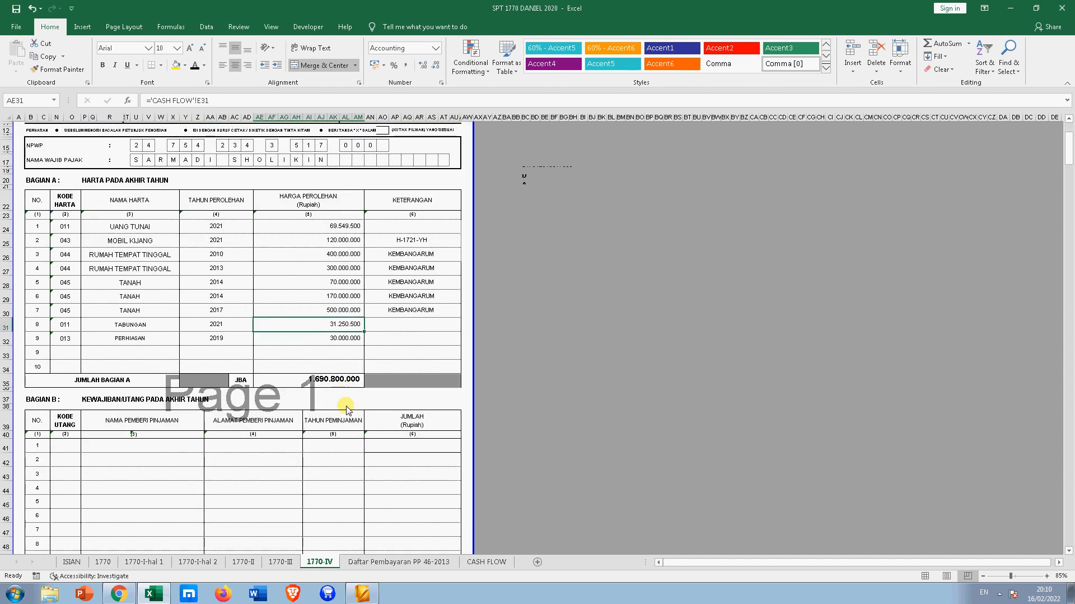
pyautogui.scroll(-3, 347, 417)
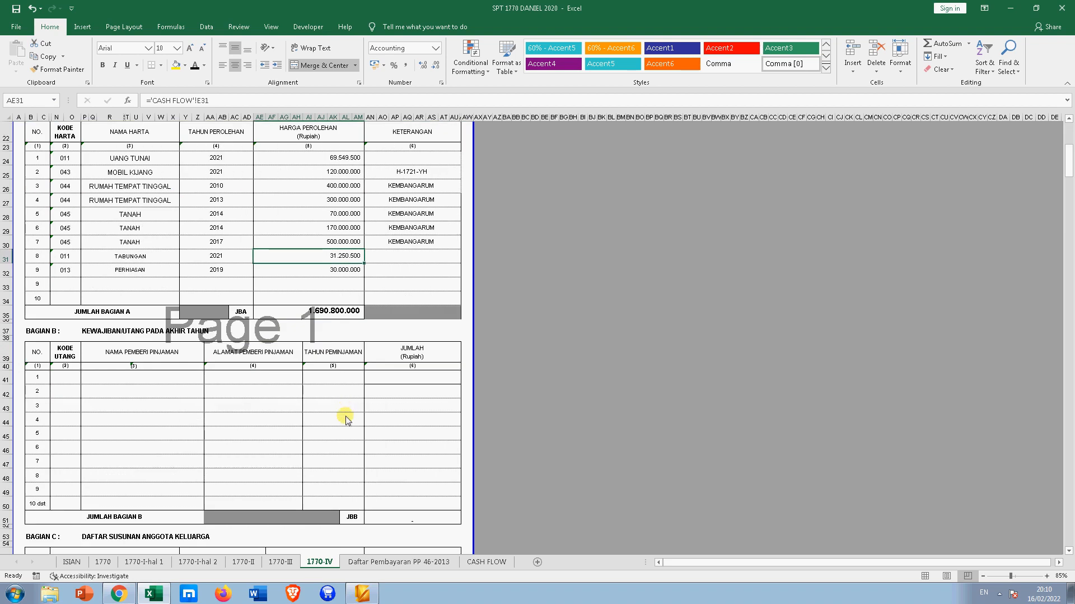
pyautogui.scroll(-4, 345, 419)
pyautogui.scroll(1, 341, 423)
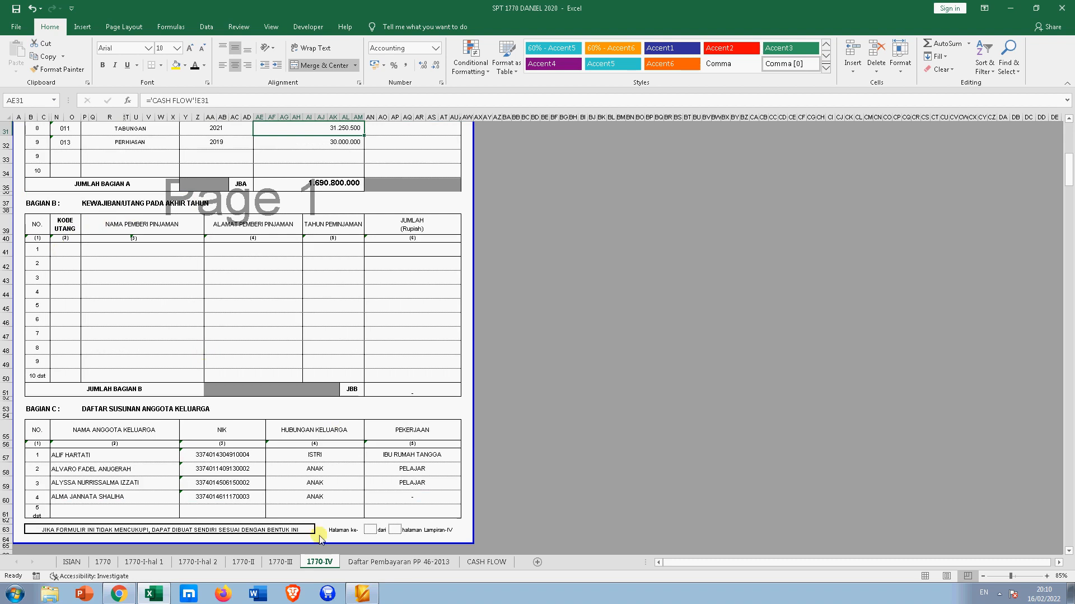
# - On CASH FLOW, check E32's AKHIR formula and the empty A40:E44 block, then return to the top
pyautogui.click(483, 561)
pyautogui.click(291, 351)
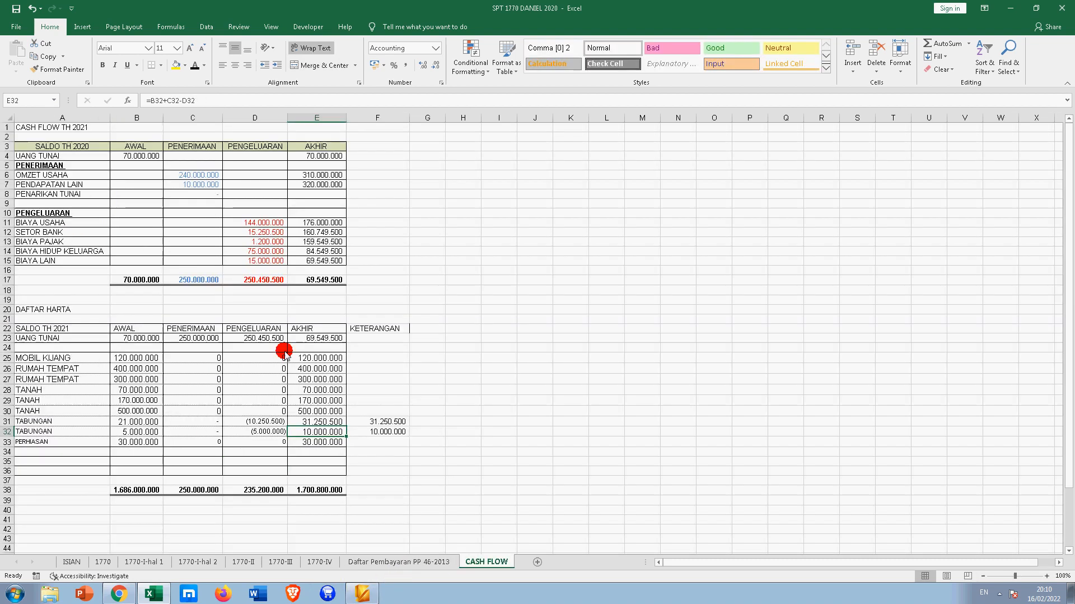
pyautogui.scroll(-1, 213, 409)
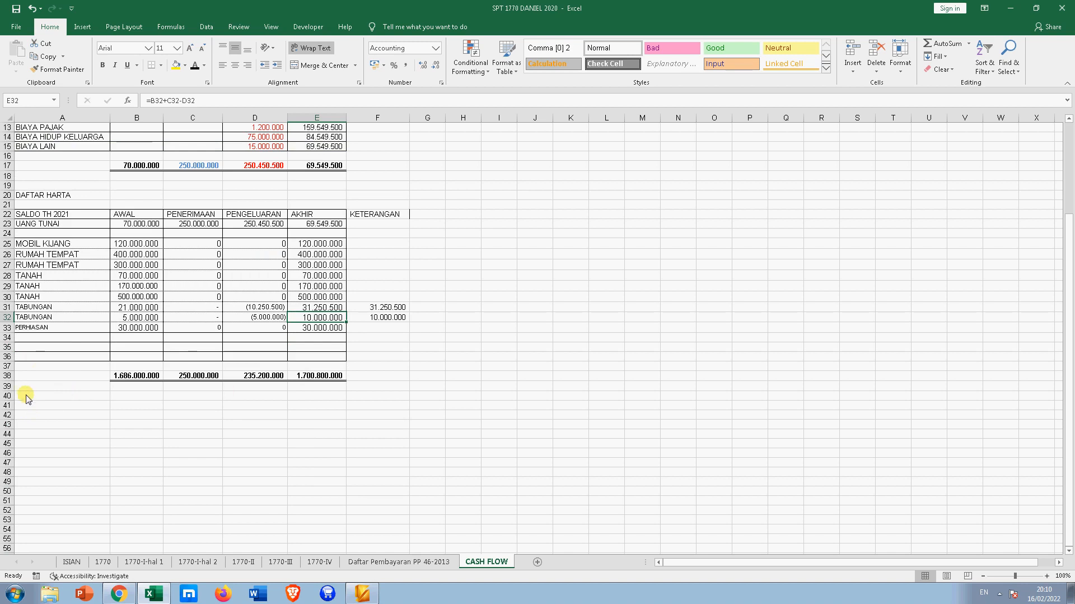
pyautogui.moveTo(22, 395); pyautogui.dragTo(311, 437)
pyautogui.click(102, 398)
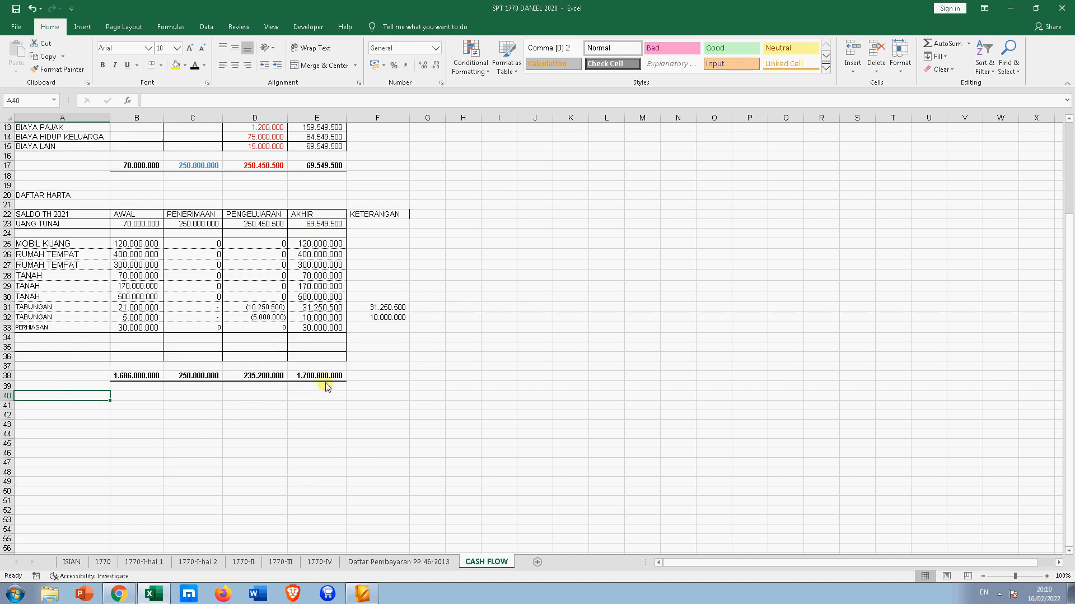
pyautogui.scroll(3, 260, 264)
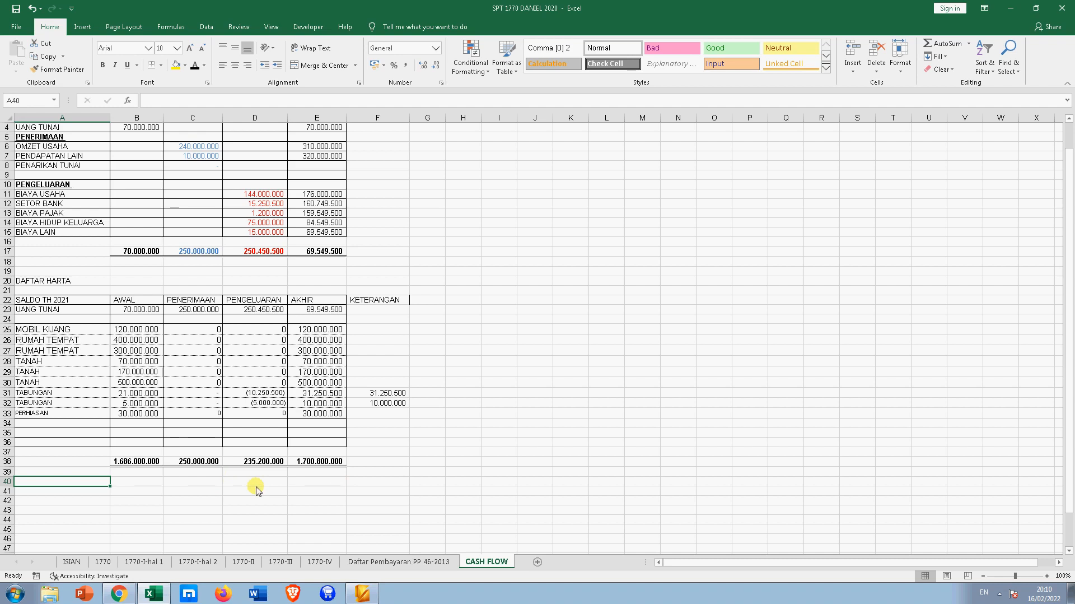
pyautogui.scroll(1, 260, 219)
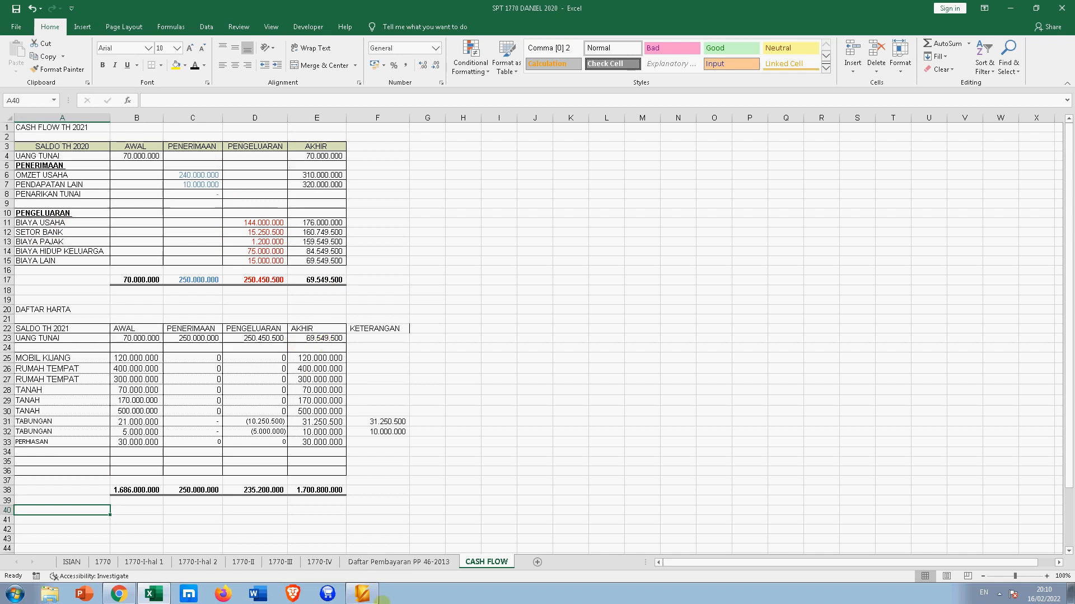
# - Compare CASH FLOW with the 1770-IV harta list, ending on TABUNGAN 31.250.500 and JUMLAH 1.690.800.000
pyautogui.click(320, 562)
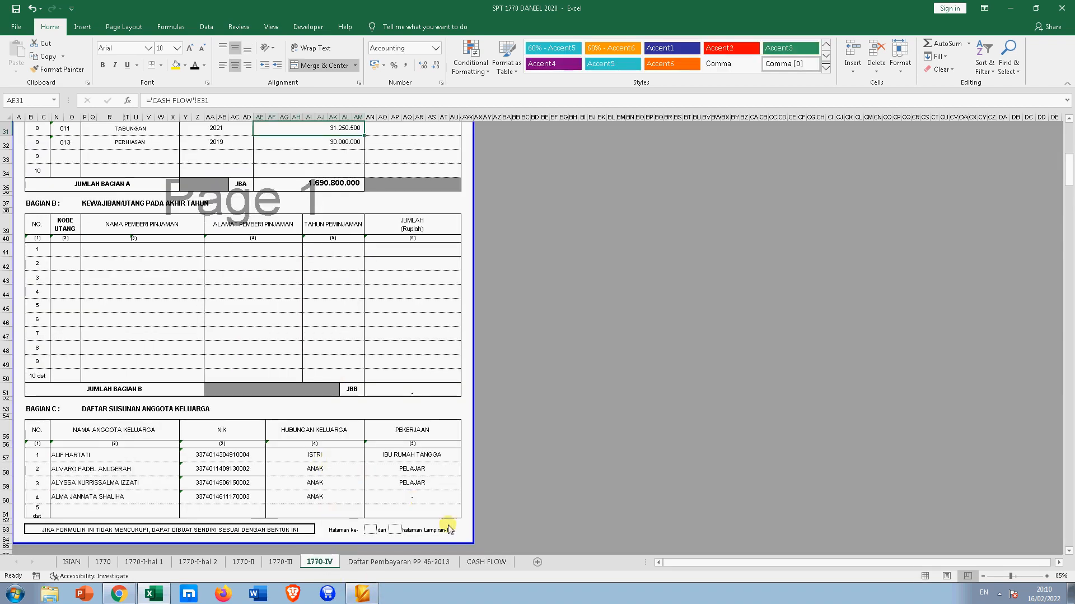
pyautogui.scroll(4, 445, 521)
pyautogui.scroll(2, 446, 523)
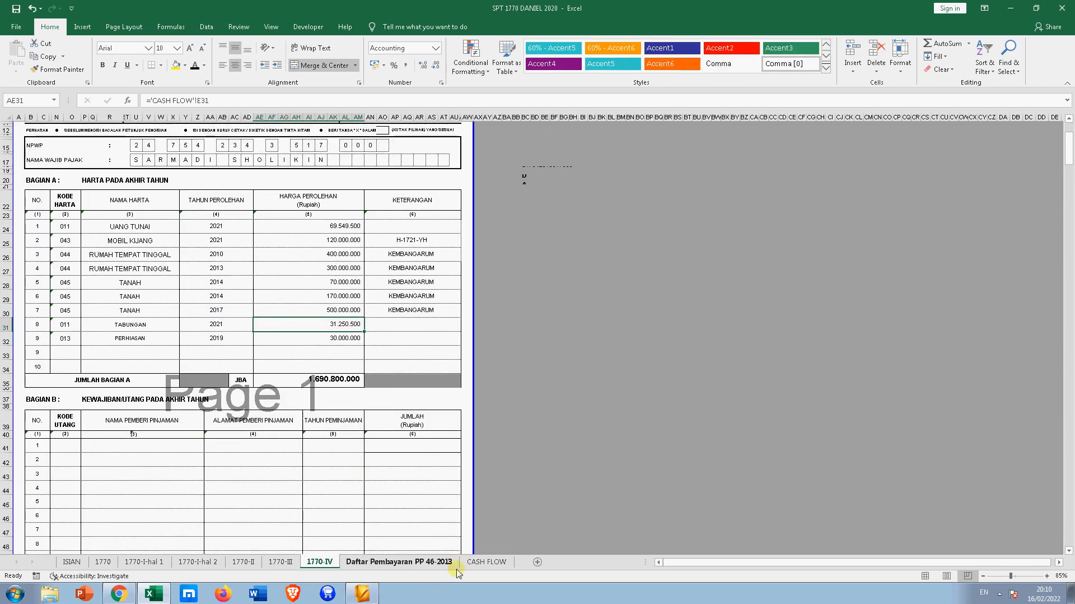
pyautogui.click(487, 561)
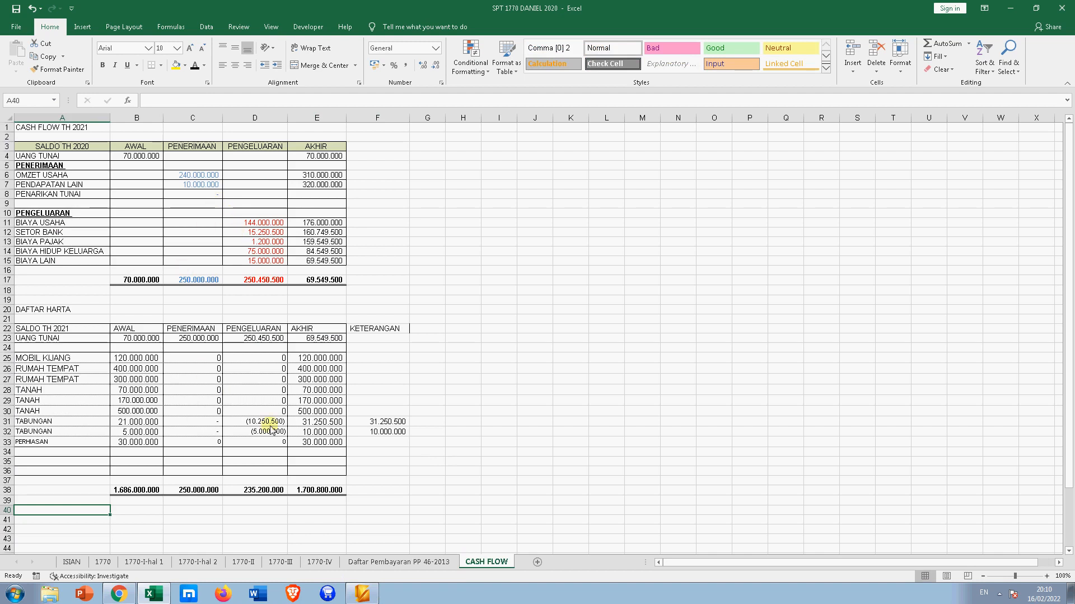
pyautogui.click(320, 562)
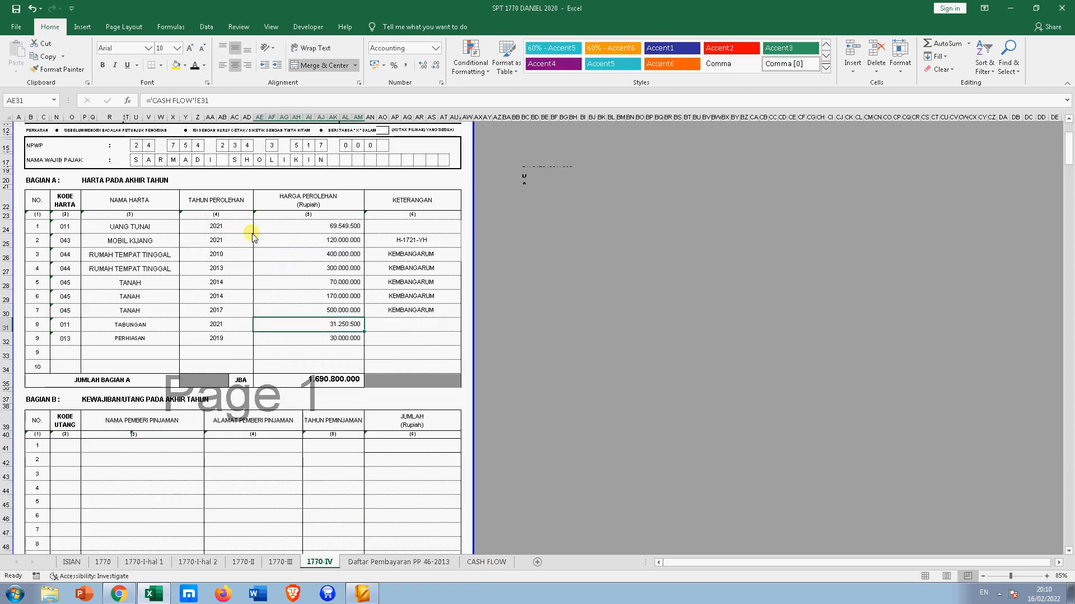